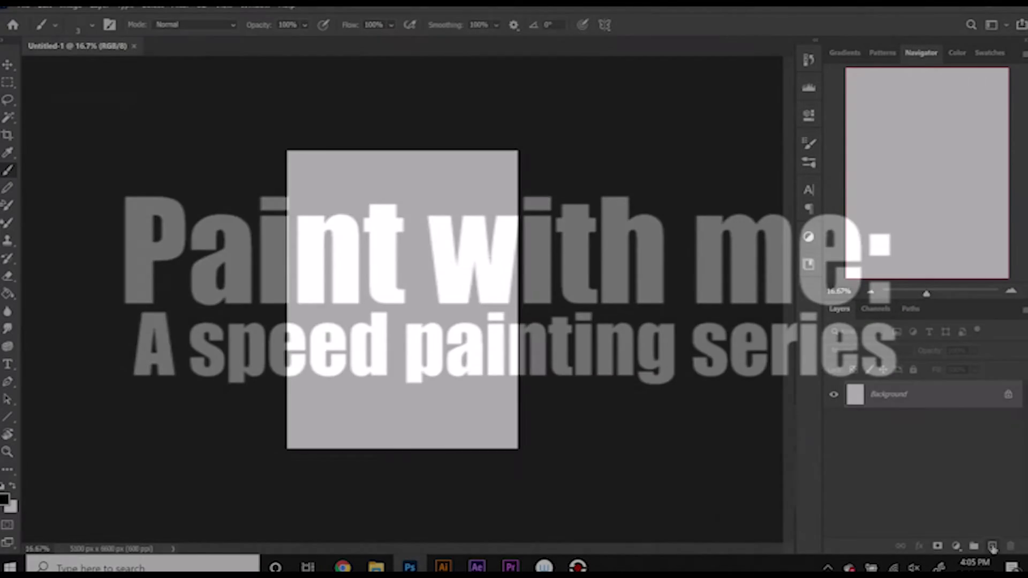
# Step: Start a new layer for the sketch on the blank 5100 x 6600 px canvas
pyautogui.keyDown('alt'); pyautogui.click(992, 546); pyautogui.keyUp('alt')
# Step: Name the layer Sketch and draw the symmetrical head, neck, eyes, brows and mask
pyautogui.write('SK')
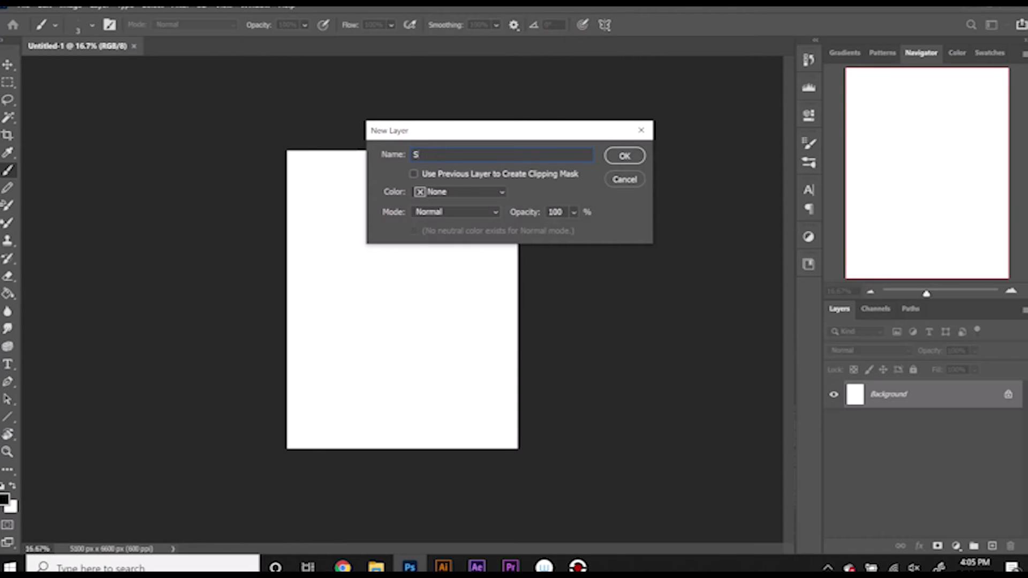
pyautogui.write('tch')
pyautogui.press('Return')
pyautogui.moveTo(401, 185); pyautogui.dragTo(401, 415)
pyautogui.hotkey('ctrl', 't')
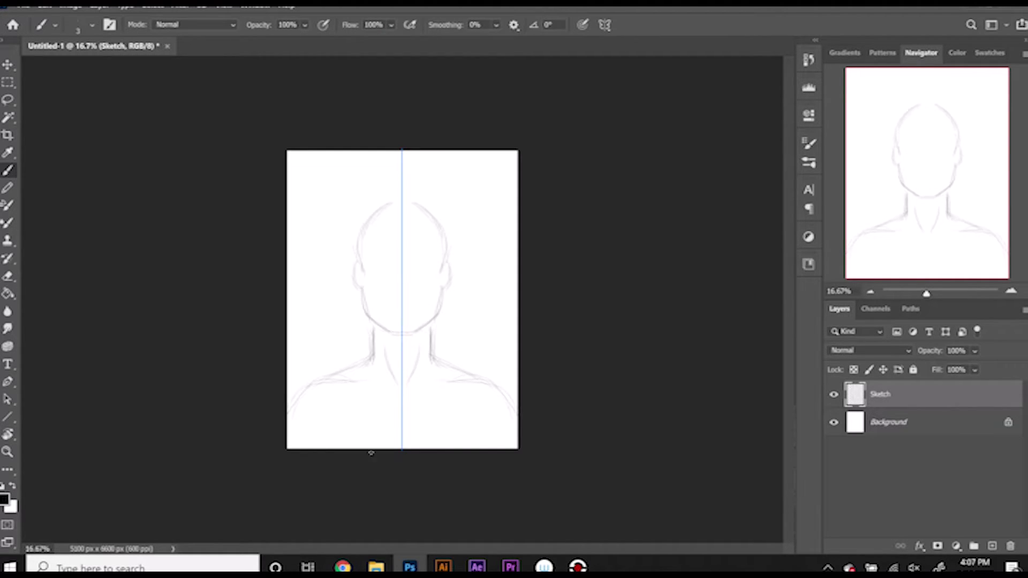
pyautogui.scroll(5, 396, 307)
pyautogui.moveTo(354, 220); pyautogui.dragTo(384, 210)
pyautogui.moveTo(437, 210); pyautogui.dragTo(468, 222)
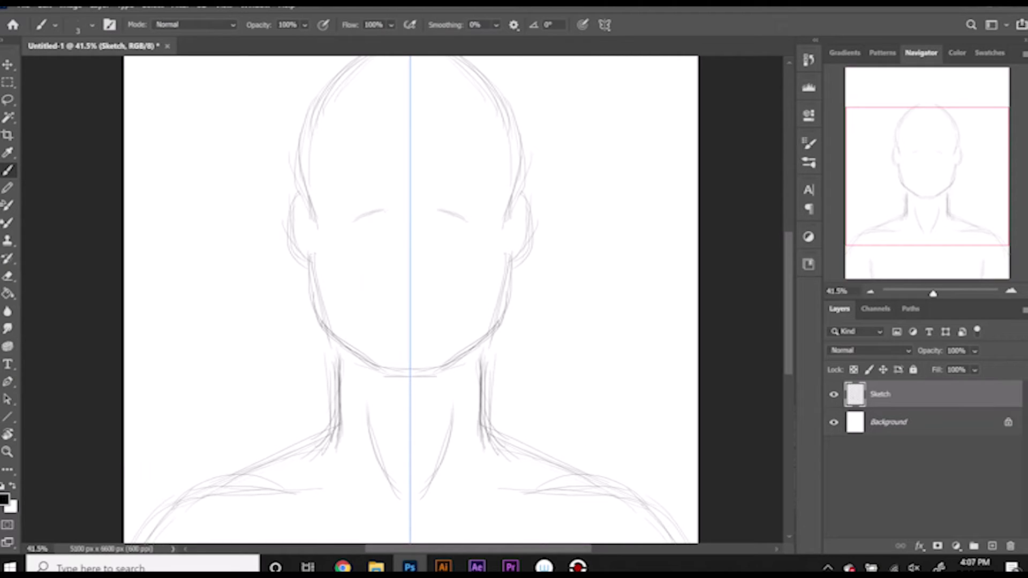
pyautogui.hotkey('ctrl', 'z')
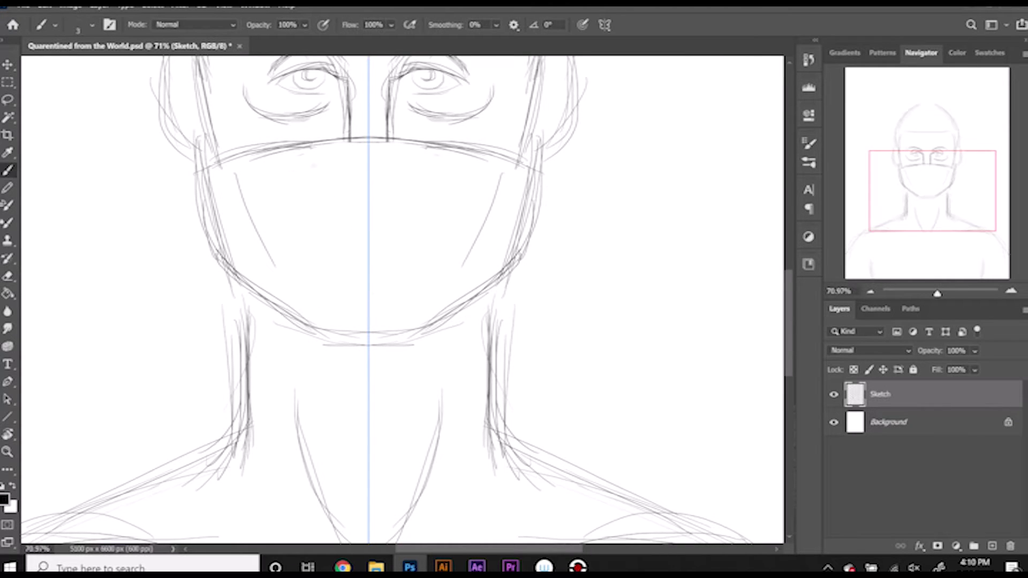
# Step: Resize the eraser to 154 px and draw the sides and bottom of the mouth box
pyautogui.keyDown('alt'); pyautogui.rightClick(368, 222); pyautogui.keyUp('alt')
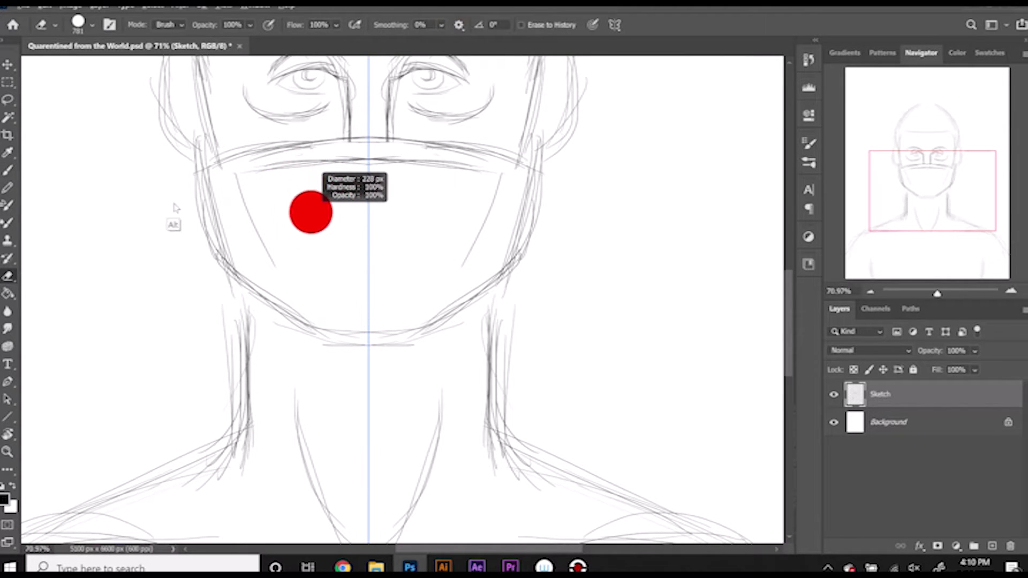
pyautogui.keyDown('alt'); pyautogui.rightClick(273, 204); pyautogui.keyUp('alt')
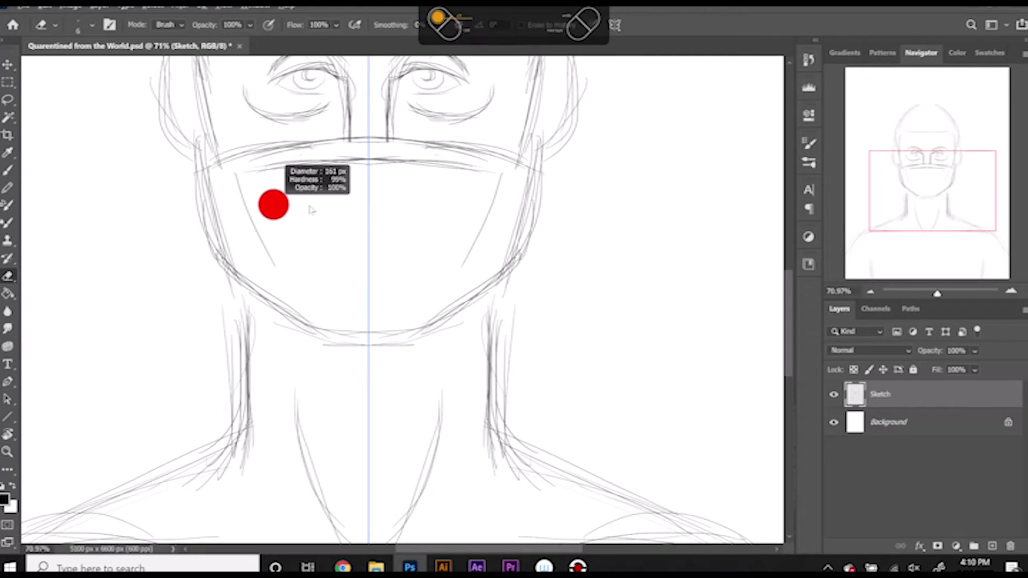
pyautogui.press('b')
pyautogui.moveTo(244, 177); pyautogui.dragTo(265, 276)
pyautogui.moveTo(493, 179); pyautogui.dragTo(472, 276)
pyautogui.moveTo(275, 278); pyautogui.dragTo(462, 279)
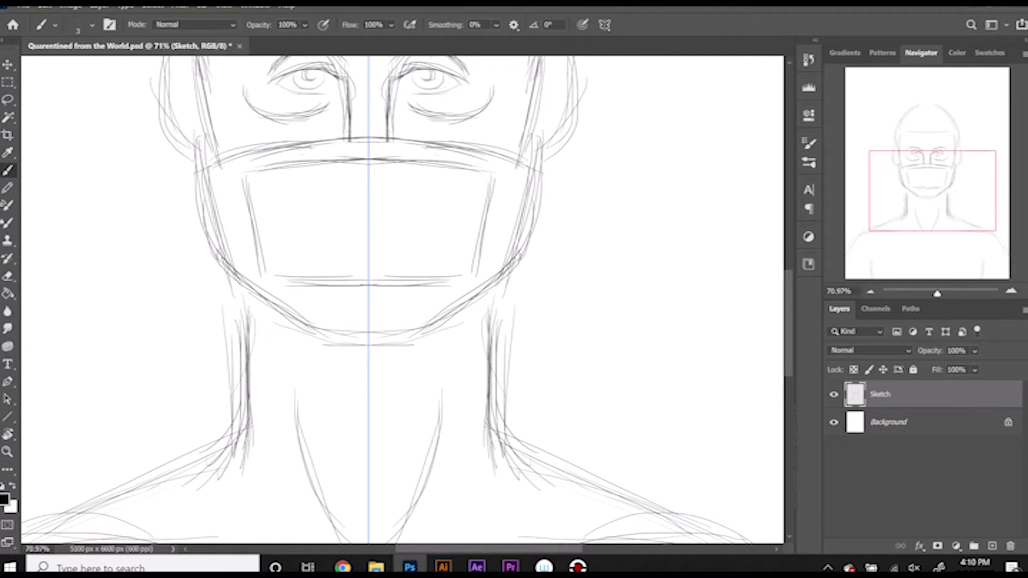
# Step: Replace the rough teeth scribble with new teeth strokes and redraw the darker mouth outline
pyautogui.press('e')
pyautogui.moveTo(324, 202); pyautogui.dragTo(418, 202)
pyautogui.press('b')
pyautogui.moveTo(355, 195); pyautogui.dragTo(383, 202)
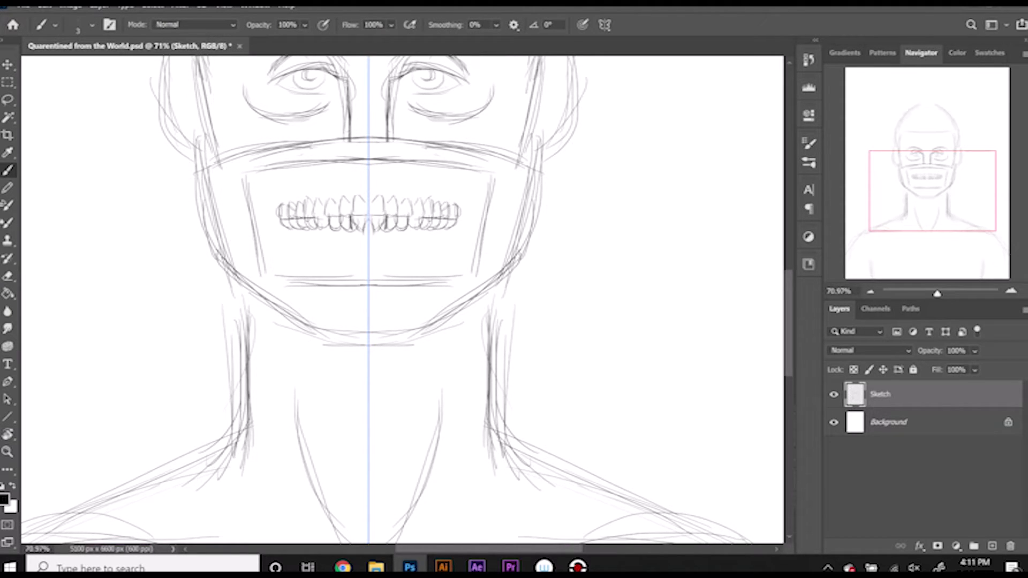
pyautogui.moveTo(273, 188)
pyautogui.mouseDown()
pyautogui.moveTo(367, 173)
pyautogui.moveTo(278, 258)
pyautogui.mouseUp()
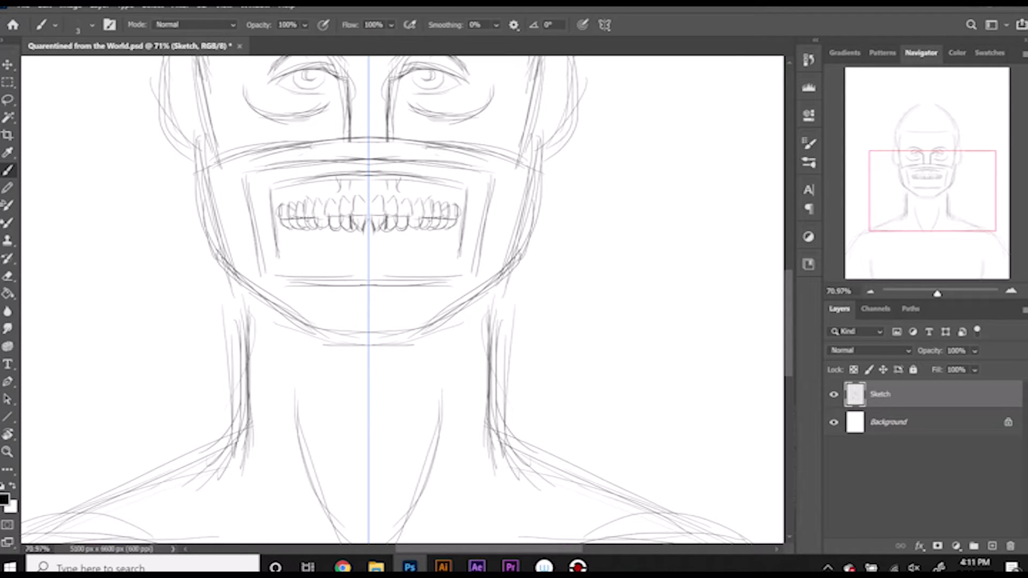
pyautogui.moveTo(262, 186)
pyautogui.mouseDown()
pyautogui.moveTo(268, 257)
pyautogui.moveTo(367, 256)
pyautogui.moveTo(367, 176)
pyautogui.mouseUp()
# Step: Erase stray lines above the mouth box and add faint strokes inside it
pyautogui.press('e')
pyautogui.moveTo(300, 180); pyautogui.dragTo(367, 177)
pyautogui.press('b')
pyautogui.moveTo(333, 236); pyautogui.dragTo(336, 255)
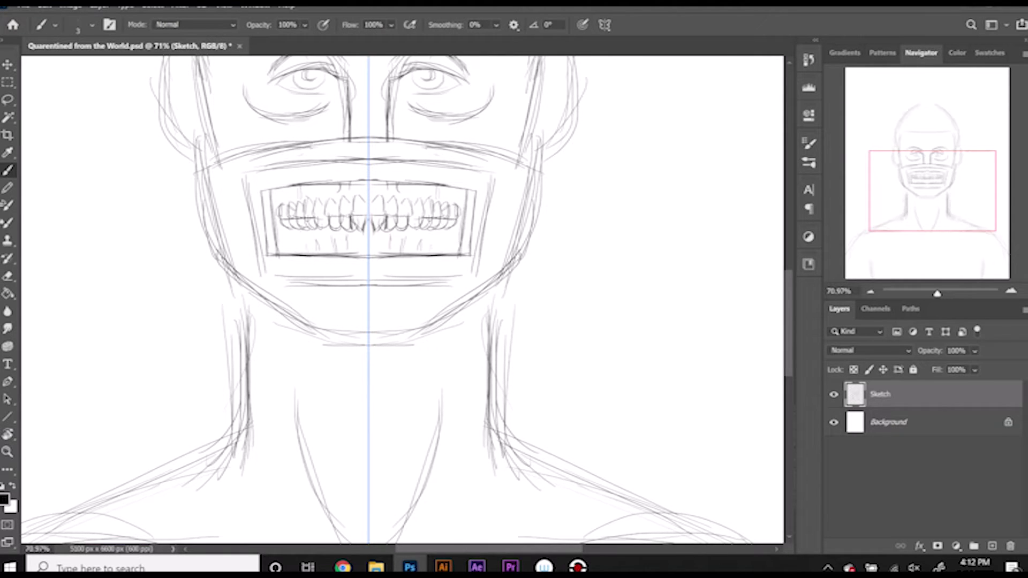
pyautogui.scroll(-5, 375, 300)
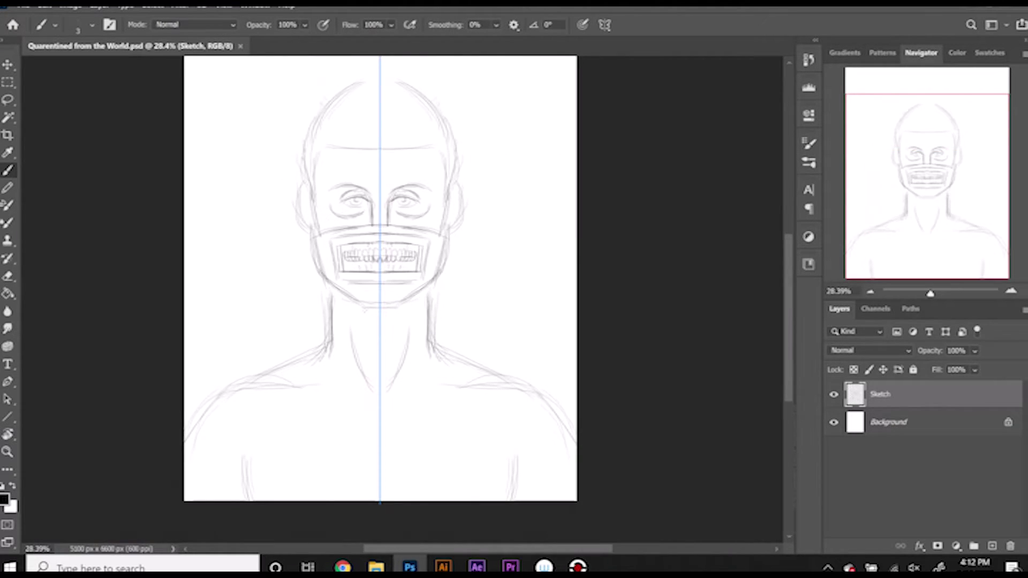
# Step: Add an empty Layer 1, then delete it as unneeded
pyautogui.hotkey('ctrl', 'shift', 'alt', 'n')
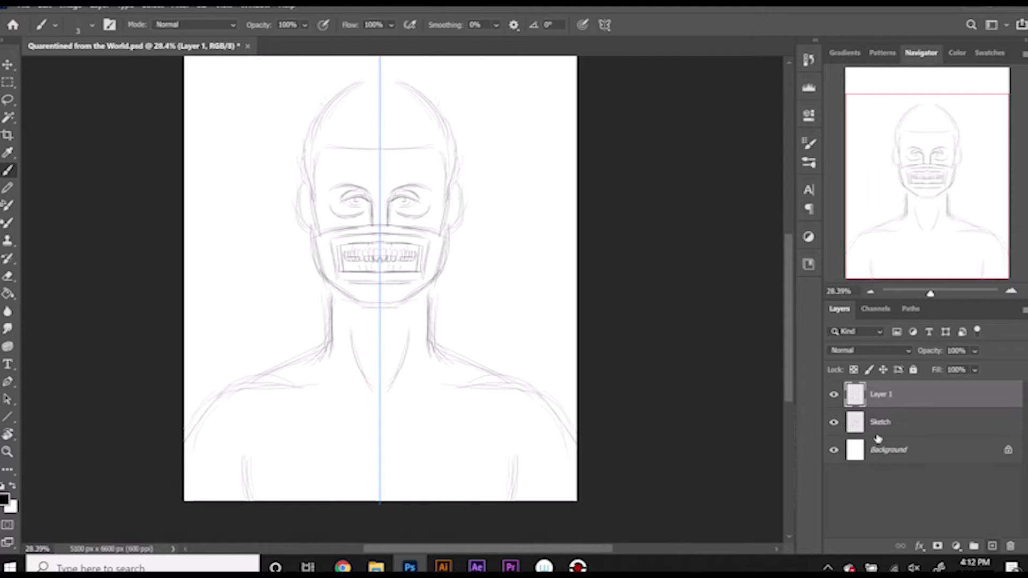
pyautogui.scroll(1, 357, 208)
pyautogui.scroll(2, 357, 209)
pyautogui.scroll(2, 357, 209)
pyautogui.press('Delete')
# Step: Duplicate the Sketch layer as a copy named Over Sketch
pyautogui.rightClick(910, 394)
pyautogui.click(849, 58)
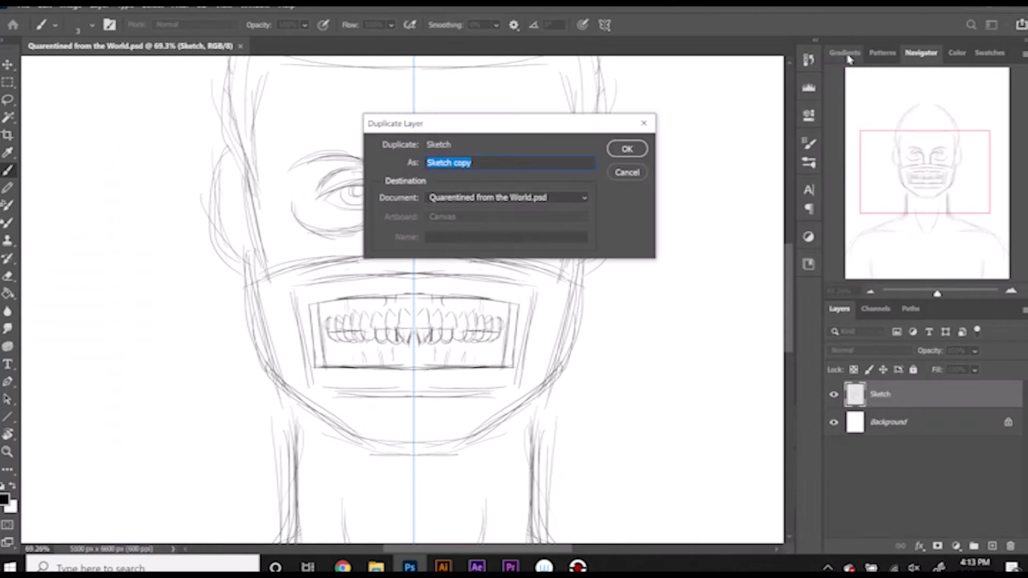
pyautogui.press('Home')
pyautogui.write('Oute')
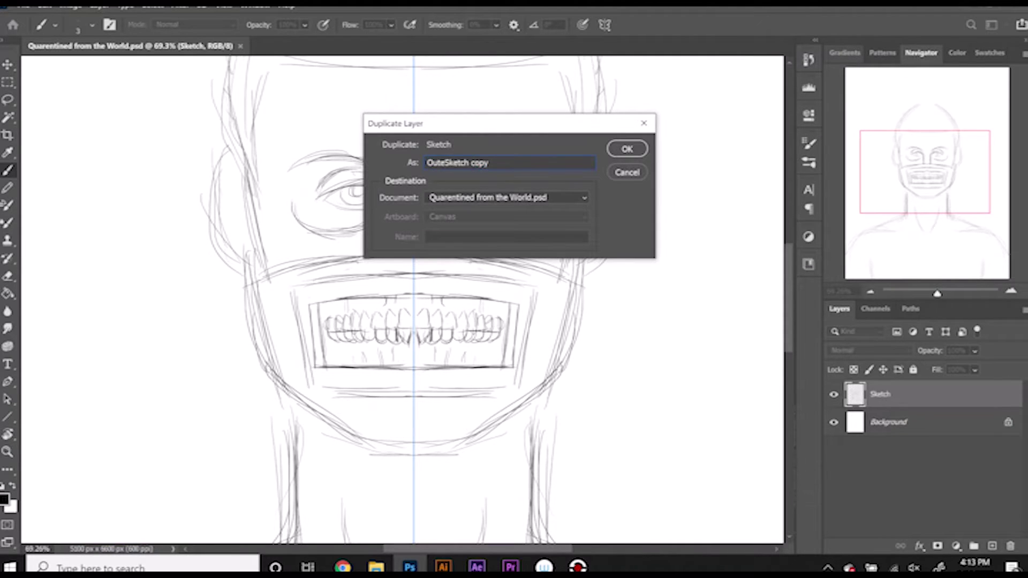
pyautogui.press('Return')
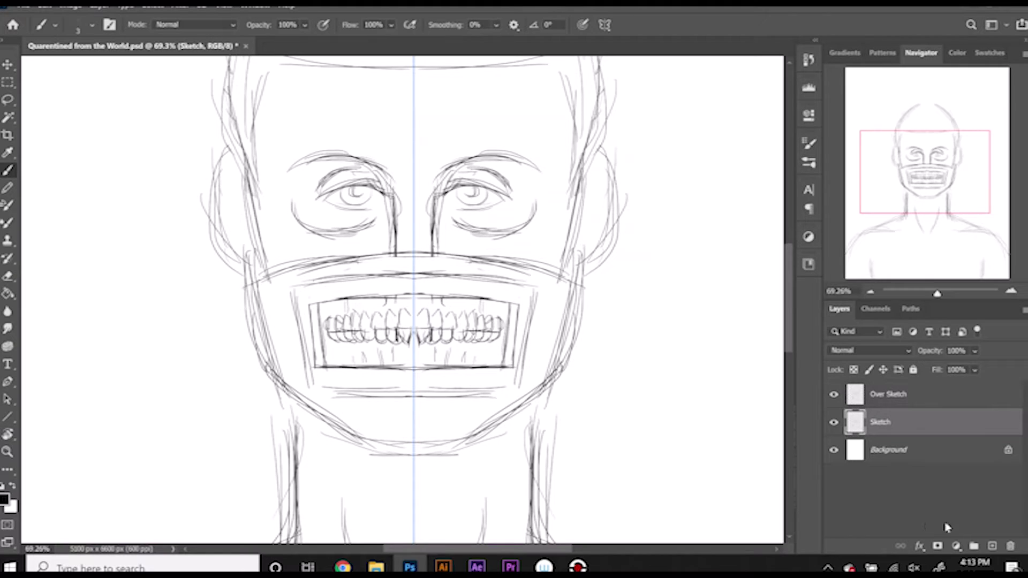
# Step: Add a new Layer 1 and pick a peach Skin Tones swatch from Libraries
pyautogui.click(991, 546)
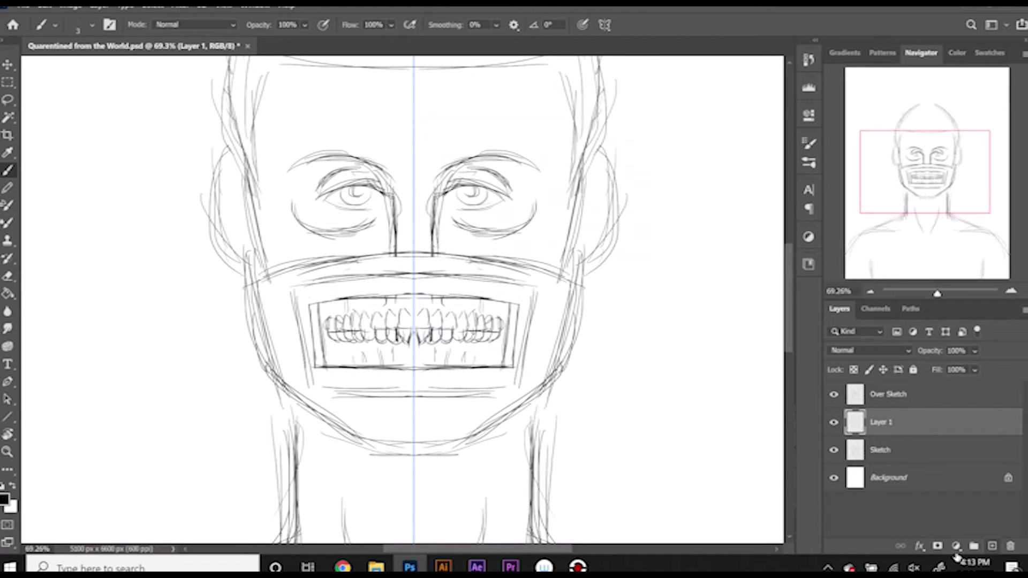
pyautogui.click(808, 265)
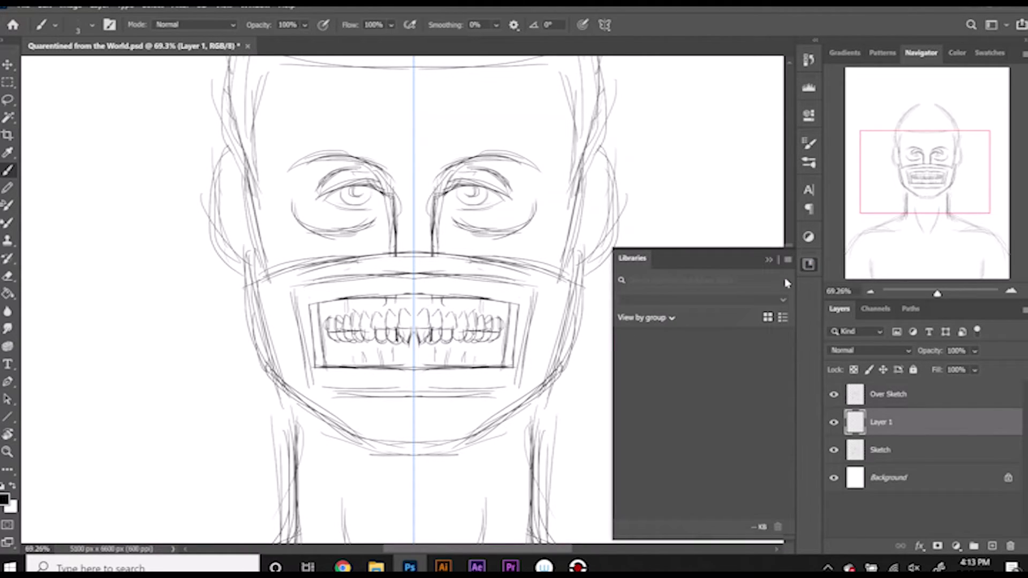
pyautogui.scroll(-2, 696, 418)
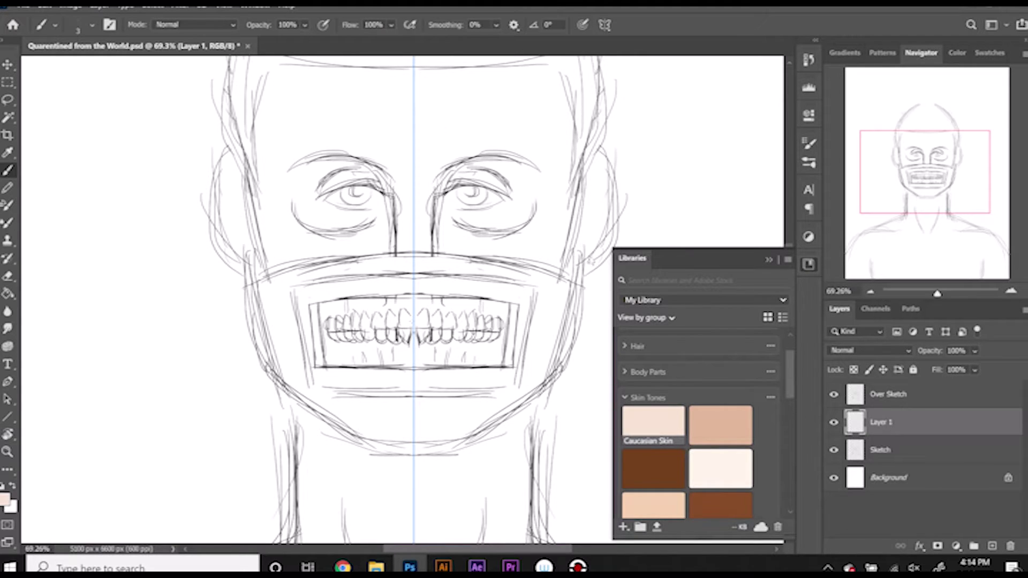
pyautogui.rightClick(497, 241)
pyautogui.rightClick(345, 241)
# Step: Set a 100 px brush with 100% smoothing, try skin strokes on the ears, then undo
pyautogui.moveTo(332, 243); pyautogui.dragTo(343, 243)
pyautogui.press('Return')
pyautogui.moveTo(475, 25); pyautogui.dragTo(530, 25)
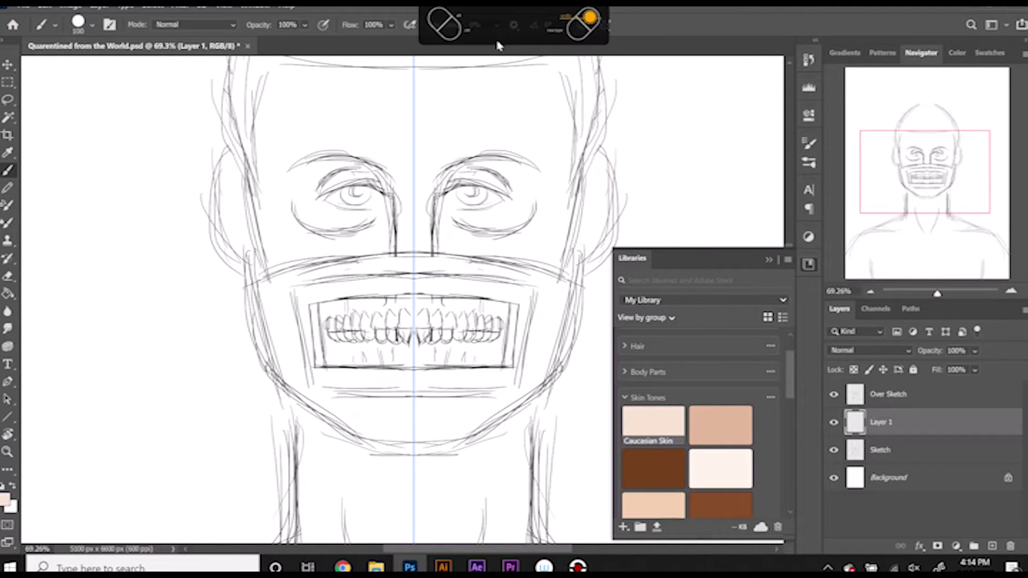
pyautogui.moveTo(241, 187)
pyautogui.mouseDown()
pyautogui.moveTo(217, 161)
pyautogui.moveTo(252, 260)
pyautogui.moveTo(236, 276)
pyautogui.mouseUp()
pyautogui.hotkey('ctrl', 'z')
# Step: Close Libraries and fill the left ear with skin tone, widening it toward the face at 0% smoothing
pyautogui.scroll(5, 256, 260)
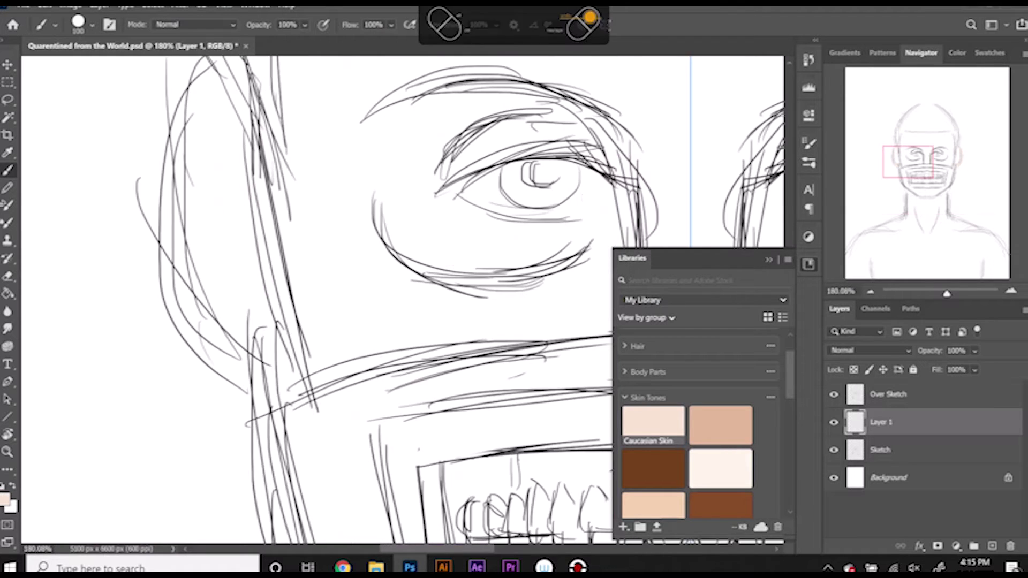
pyautogui.click(768, 259)
pyautogui.scroll(2, 428, 268)
pyautogui.rightClick(445, 334)
pyautogui.press('Return')
pyautogui.moveTo(251, 225)
pyautogui.mouseDown()
pyautogui.moveTo(161, 300)
pyautogui.moveTo(251, 482)
pyautogui.mouseUp()
pyautogui.moveTo(193, 176)
pyautogui.mouseDown()
pyautogui.moveTo(214, 456)
pyautogui.moveTo(201, 220)
pyautogui.moveTo(213, 231)
pyautogui.moveTo(222, 385)
pyautogui.mouseUp()
pyautogui.click(496, 25)
pyautogui.moveTo(543, 43); pyautogui.dragTo(470, 44)
pyautogui.moveTo(262, 220); pyautogui.dragTo(268, 437)
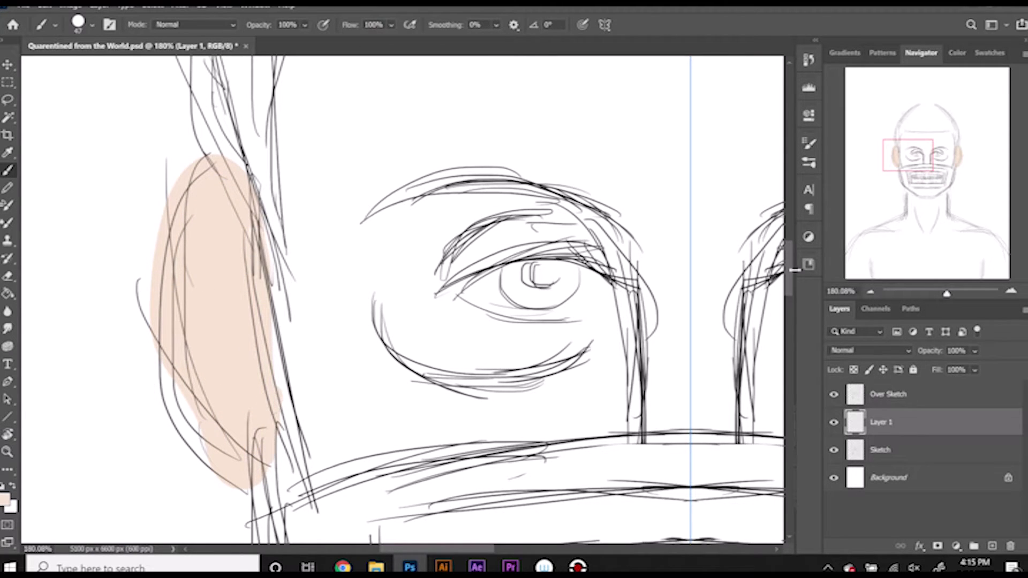
# Step: Hide the original Sketch layer and fade the Over Sketch lines to light grey
pyautogui.click(833, 450)
pyautogui.click(889, 394)
pyautogui.moveTo(930, 351); pyautogui.dragTo(910, 350)
pyautogui.click(884, 422)
pyautogui.scroll(-5, 401, 299)
# Step: Paint skin tone down both jawlines to the chin and enlarge the brush
pyautogui.moveTo(236, 182)
pyautogui.mouseDown()
pyautogui.moveTo(273, 338)
pyautogui.moveTo(397, 434)
pyautogui.moveTo(490, 447)
pyautogui.mouseUp()
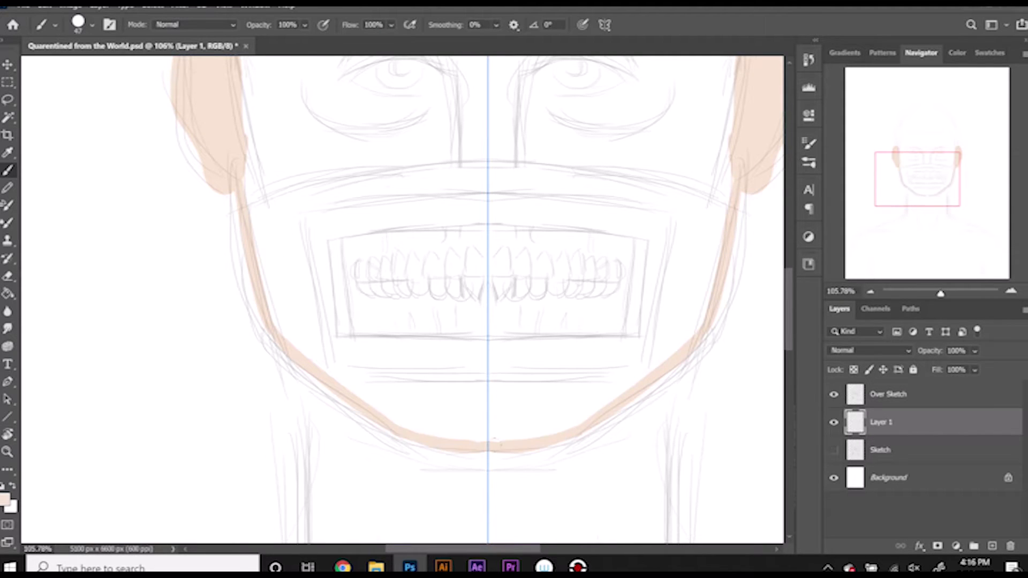
pyautogui.rightClick(493, 444)
pyautogui.scroll(5, 252, 423)
pyautogui.moveTo(251, 423)
pyautogui.mouseDown()
pyautogui.moveTo(256, 447)
pyautogui.moveTo(268, 198)
pyautogui.mouseUp()
pyautogui.moveTo(707, 201); pyautogui.dragTo(351, 230)
pyautogui.scroll(-3, 353, 247)
pyautogui.rightClick(351, 265)
pyautogui.rightClick(339, 210)
# Step: Paint wide skin tone over the cheeks, forehead, chin and mouth area
pyautogui.moveTo(291, 107); pyautogui.dragTo(289, 397)
pyautogui.moveTo(300, 257); pyautogui.dragTo(305, 450)
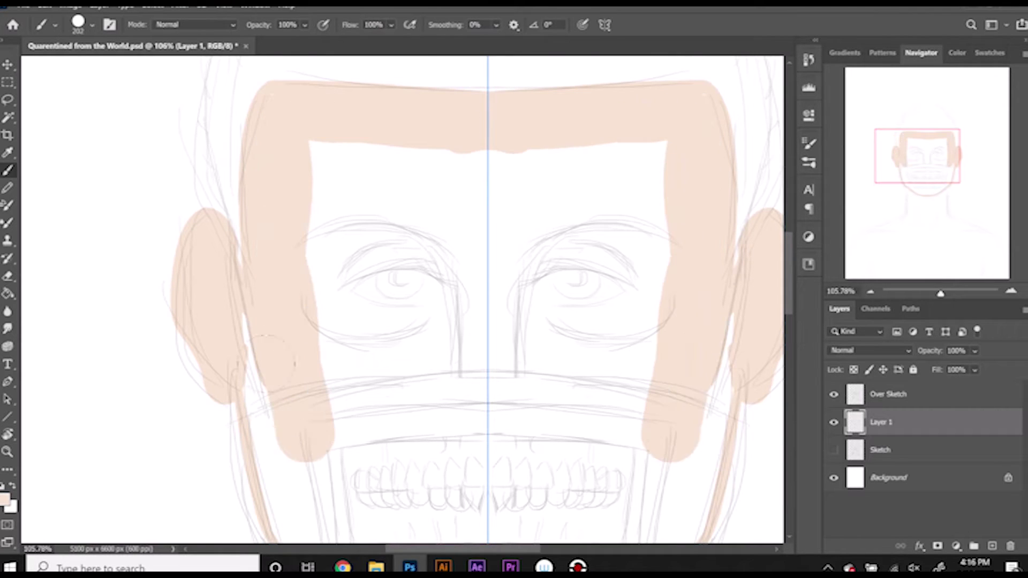
pyautogui.moveTo(256, 324); pyautogui.dragTo(278, 450)
pyautogui.scroll(-3, 278, 449)
pyautogui.moveTo(284, 343)
pyautogui.mouseDown()
pyautogui.moveTo(289, 460)
pyautogui.moveTo(482, 540)
pyautogui.mouseUp()
pyautogui.scroll(-3, 374, 428)
pyautogui.moveTo(353, 300)
pyautogui.mouseDown()
pyautogui.moveTo(453, 377)
pyautogui.moveTo(343, 225)
pyautogui.moveTo(343, 172)
pyautogui.mouseUp()
pyautogui.scroll(3, 343, 214)
pyautogui.moveTo(331, 316); pyautogui.dragTo(332, 123)
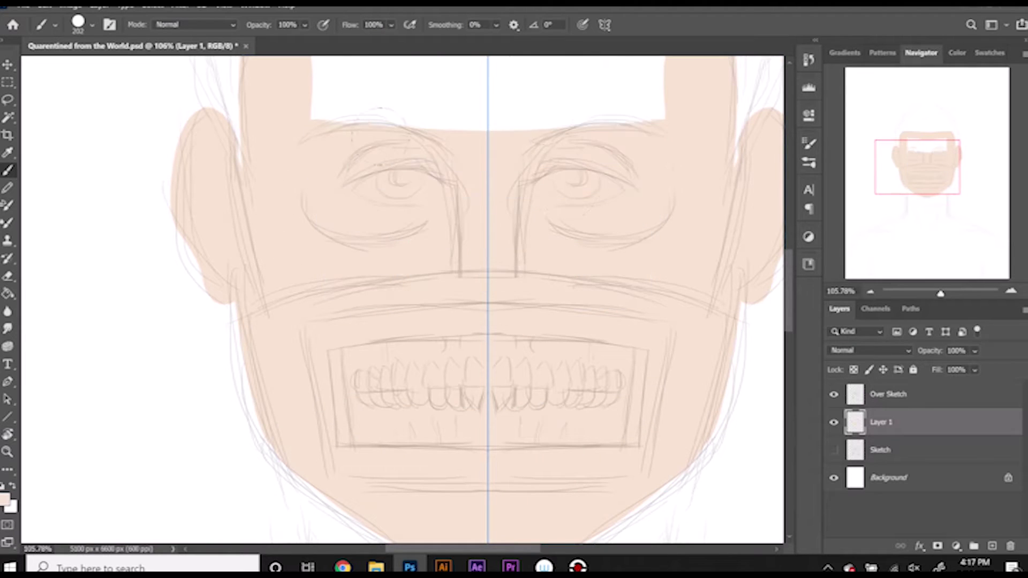
pyautogui.scroll(2, 402, 300)
pyautogui.moveTo(321, 161); pyautogui.dragTo(436, 137)
# Step: Switch to the Hard Round Pressure Opacity brush and pick a darker skin tone
pyautogui.rightClick(492, 500)
pyautogui.click(474, 495)
pyautogui.scroll(-3, 492, 501)
pyautogui.click(413, 474)
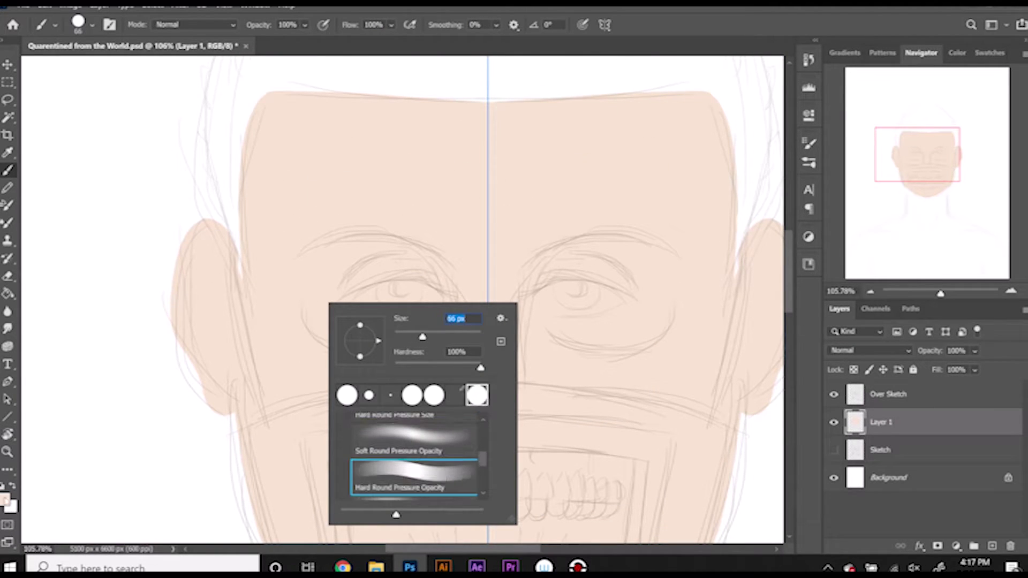
pyautogui.click(5, 501)
pyautogui.click(409, 138)
pyautogui.click(643, 103)
# Step: Shrink the brush and outline the ear in darker brown
pyautogui.rightClick(262, 292)
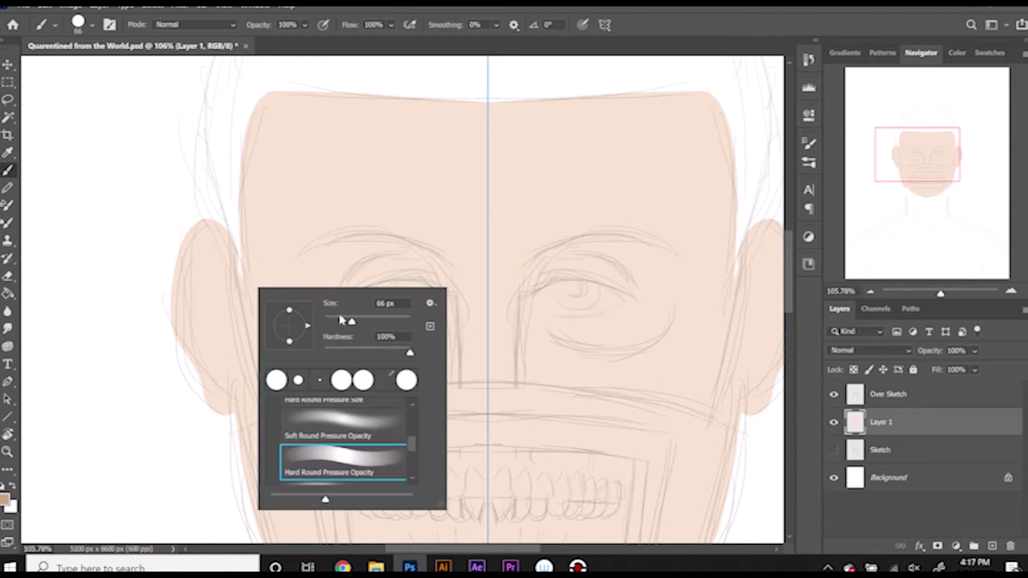
pyautogui.scroll(2, 482, 267)
pyautogui.scroll(2, 241, 327)
pyautogui.scroll(3, 241, 326)
pyautogui.moveTo(196, 399)
pyautogui.mouseDown()
pyautogui.moveTo(185, 252)
pyautogui.moveTo(311, 220)
pyautogui.moveTo(335, 321)
pyautogui.mouseUp()
# Step: Paint brown outline strokes on the left ear and add a V-shaped inner fold
pyautogui.scroll(-4, 332, 316)
pyautogui.moveTo(180, 91)
pyautogui.mouseDown()
pyautogui.moveTo(198, 207)
pyautogui.moveTo(254, 321)
pyautogui.moveTo(294, 337)
pyautogui.mouseUp()
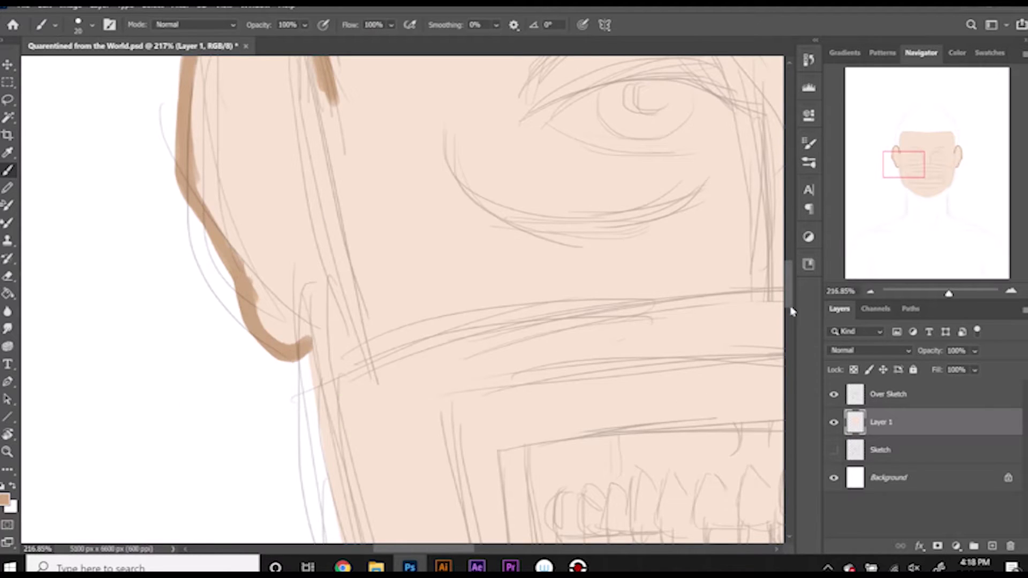
pyautogui.scroll(3, 791, 310)
pyautogui.moveTo(224, 244); pyautogui.dragTo(289, 214)
pyautogui.moveTo(220, 179)
pyautogui.mouseDown()
pyautogui.moveTo(257, 160)
pyautogui.moveTo(297, 252)
pyautogui.mouseUp()
pyautogui.moveTo(262, 166); pyautogui.dragTo(282, 284)
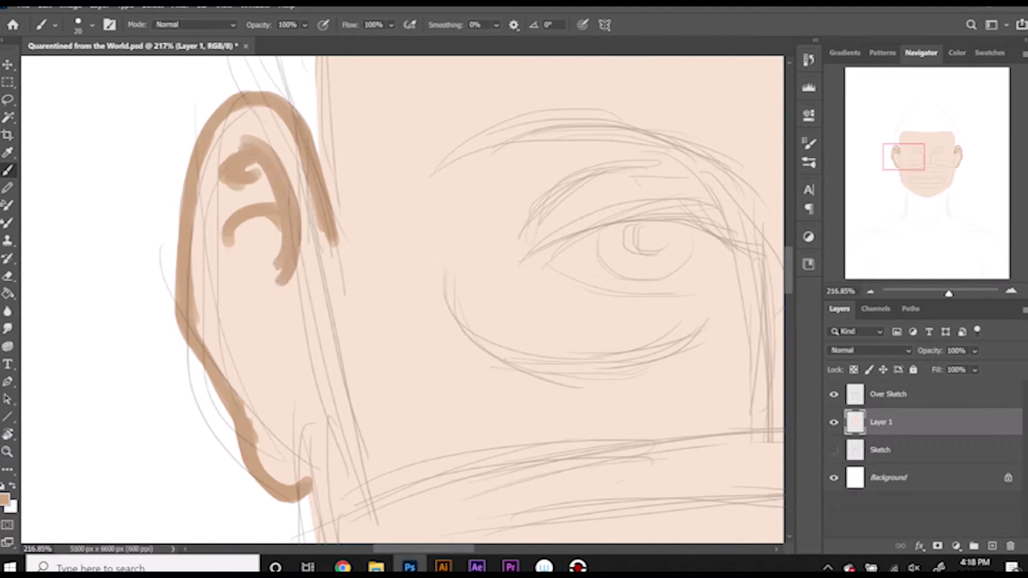
pyautogui.moveTo(219, 293)
pyautogui.mouseDown()
pyautogui.moveTo(270, 391)
pyautogui.moveTo(273, 321)
pyautogui.mouseUp()
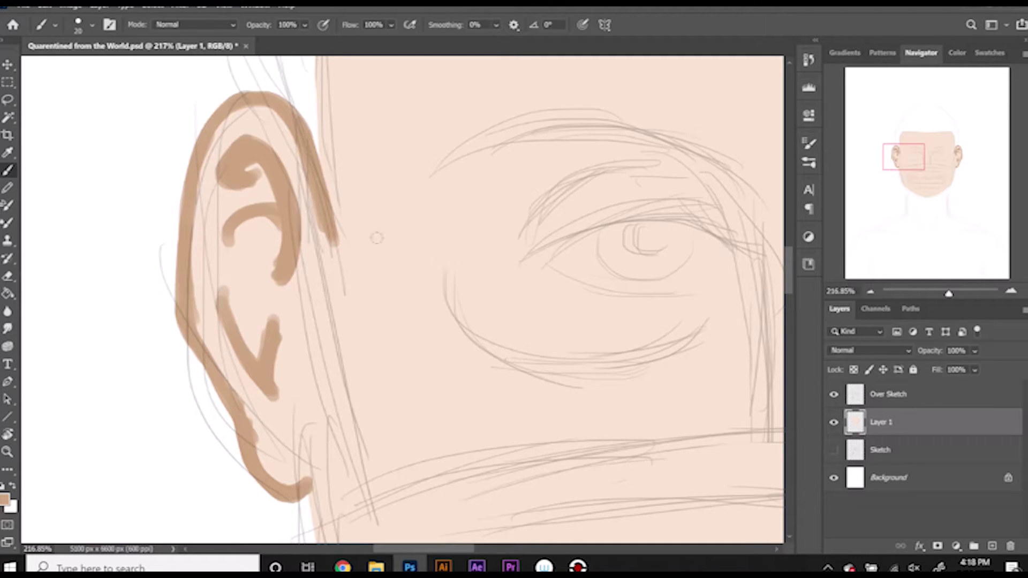
# Step: Fade the Over Sketch layer to 5% opacity and step back once in History
pyautogui.doubleClick(935, 400)
pyautogui.press('Escape')
pyautogui.write('5')
pyautogui.press('Return')
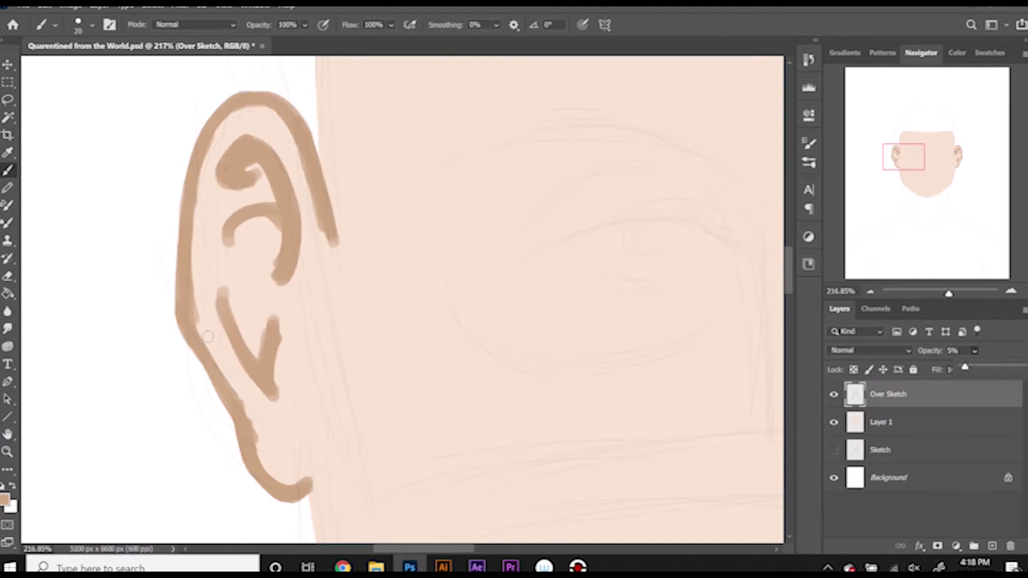
pyautogui.click(808, 59)
pyautogui.click(712, 128)
# Step: On Layer 1, fill the inner ear solid tan and tidy its outline edges with skin colour
pyautogui.click(692, 191)
pyautogui.keyDown('alt'); pyautogui.click(236, 190); pyautogui.keyUp('alt')
pyautogui.moveTo(225, 174); pyautogui.dragTo(254, 168)
pyautogui.click(988, 52)
pyautogui.moveTo(219, 366)
pyautogui.mouseDown()
pyautogui.moveTo(254, 439)
pyautogui.moveTo(191, 265)
pyautogui.mouseUp()
pyautogui.moveTo(335, 244); pyautogui.dragTo(318, 213)
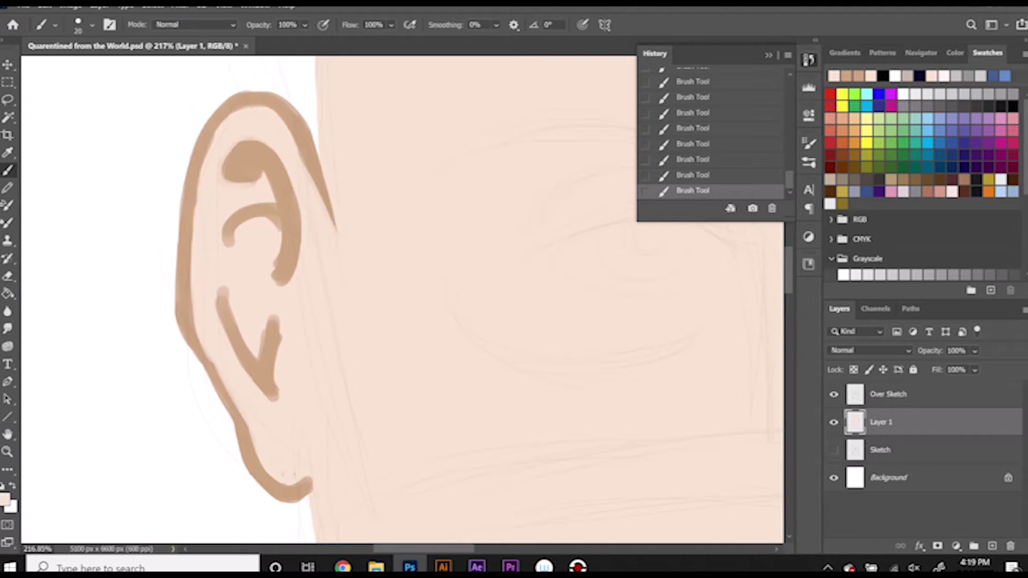
# Step: Paint a thick tan brow arc and a tan stroke under the eye with a size-47 brush
pyautogui.click(846, 76)
pyautogui.hscroll(3, 407, 268)
pyautogui.rightClick(407, 177)
pyautogui.moveTo(272, 171)
pyautogui.mouseDown()
pyautogui.moveTo(412, 152)
pyautogui.moveTo(489, 184)
pyautogui.mouseUp()
pyautogui.moveTo(348, 129); pyautogui.dragTo(557, 235)
pyautogui.moveTo(262, 176); pyautogui.dragTo(552, 236)
pyautogui.moveTo(270, 300); pyautogui.dragTo(492, 338)
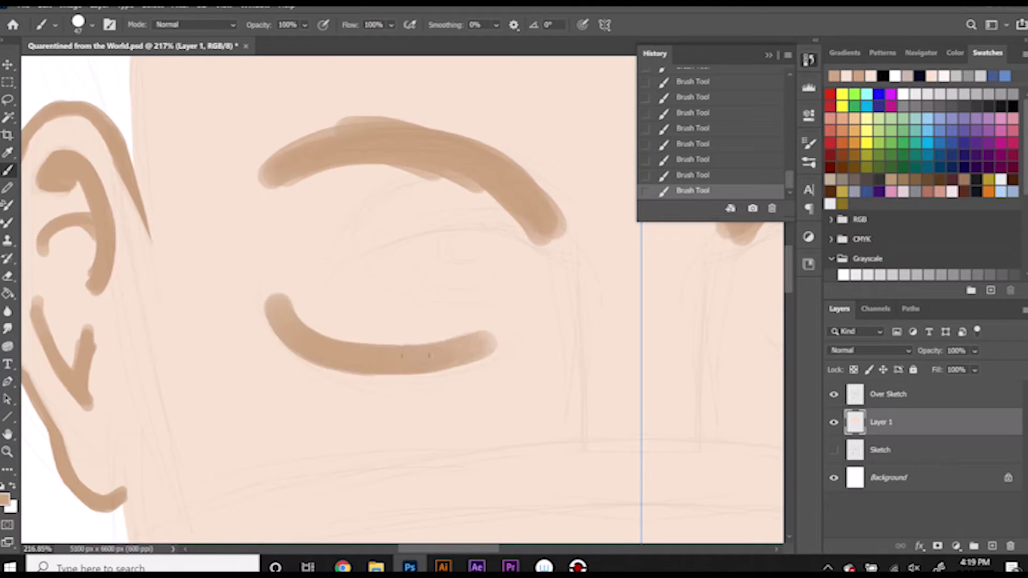
pyautogui.moveTo(369, 365); pyautogui.dragTo(512, 338)
# Step: Smooth the eyebrow's edges and add a tan hook under its inner end
pyautogui.moveTo(289, 188); pyautogui.dragTo(489, 168)
pyautogui.moveTo(514, 204); pyautogui.dragTo(267, 182)
pyautogui.moveTo(326, 129); pyautogui.dragTo(257, 177)
pyautogui.moveTo(265, 129); pyautogui.dragTo(495, 155)
pyautogui.keyDown('alt'); pyautogui.click(375, 161); pyautogui.keyUp('alt')
pyautogui.moveTo(374, 171); pyautogui.dragTo(326, 243)
pyautogui.moveTo(495, 191)
pyautogui.mouseDown()
pyautogui.moveTo(270, 180)
pyautogui.moveTo(337, 241)
pyautogui.mouseUp()
# Step: Reshade the eyebrow's left end with lighter and darker tans sampled from the canvas
pyautogui.keyDown('alt'); pyautogui.click(321, 198); pyautogui.keyUp('alt')
pyautogui.moveTo(256, 235); pyautogui.dragTo(356, 203)
pyautogui.keyDown('alt'); pyautogui.click(277, 201); pyautogui.keyUp('alt')
pyautogui.moveTo(290, 179); pyautogui.dragTo(385, 179)
pyautogui.moveTo(263, 161); pyautogui.dragTo(383, 134)
pyautogui.keyDown('alt'); pyautogui.click(283, 229); pyautogui.keyUp('alt')
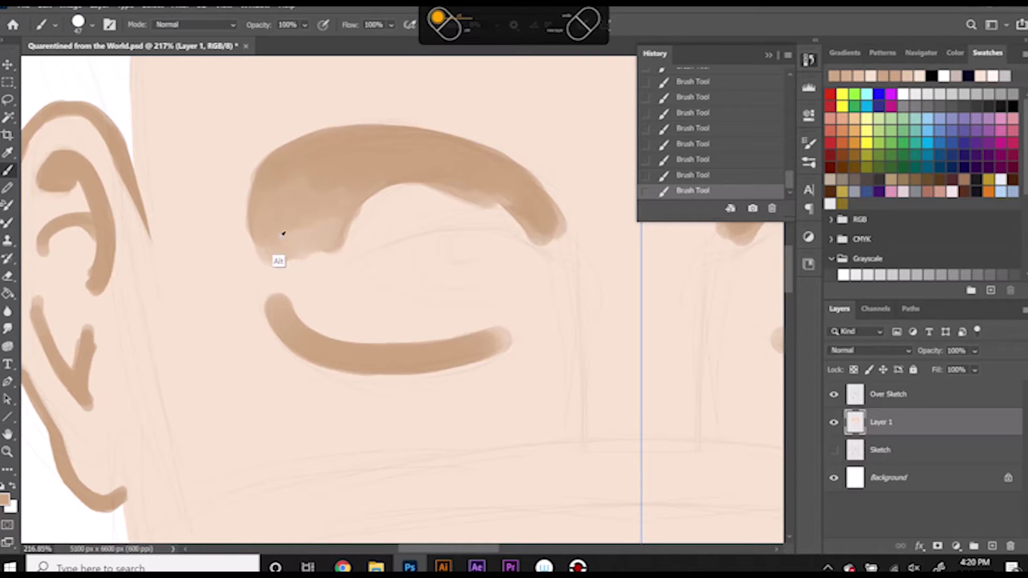
pyautogui.moveTo(253, 242); pyautogui.dragTo(323, 169)
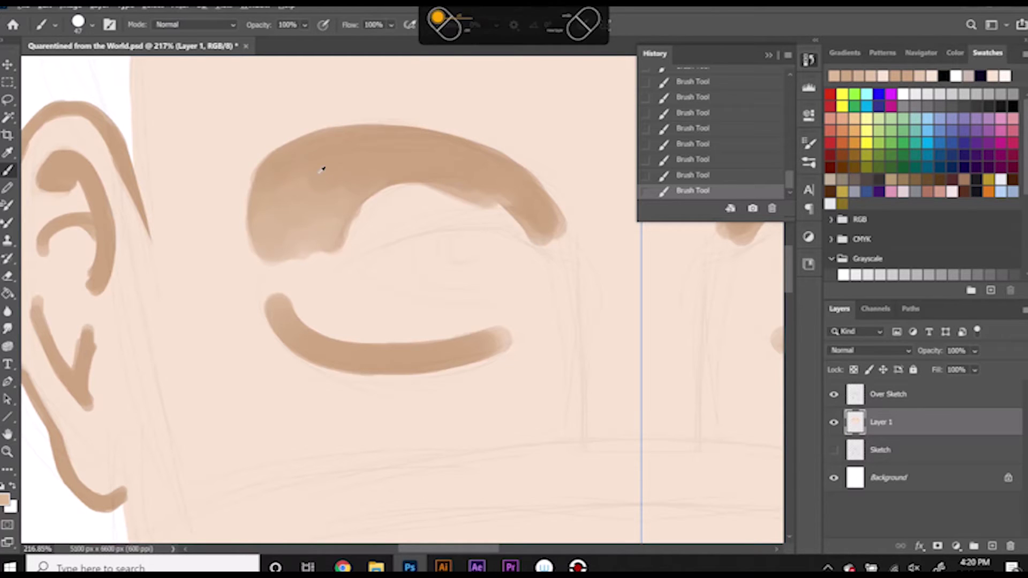
# Step: Repaint and blend the under-eye stroke with lighter and darker tans
pyautogui.keyDown('alt'); pyautogui.click(289, 294); pyautogui.keyUp('alt')
pyautogui.moveTo(273, 299); pyautogui.dragTo(489, 329)
pyautogui.moveTo(316, 348); pyautogui.dragTo(520, 324)
pyautogui.moveTo(270, 300)
pyautogui.mouseDown()
pyautogui.moveTo(407, 354)
pyautogui.moveTo(479, 345)
pyautogui.mouseUp()
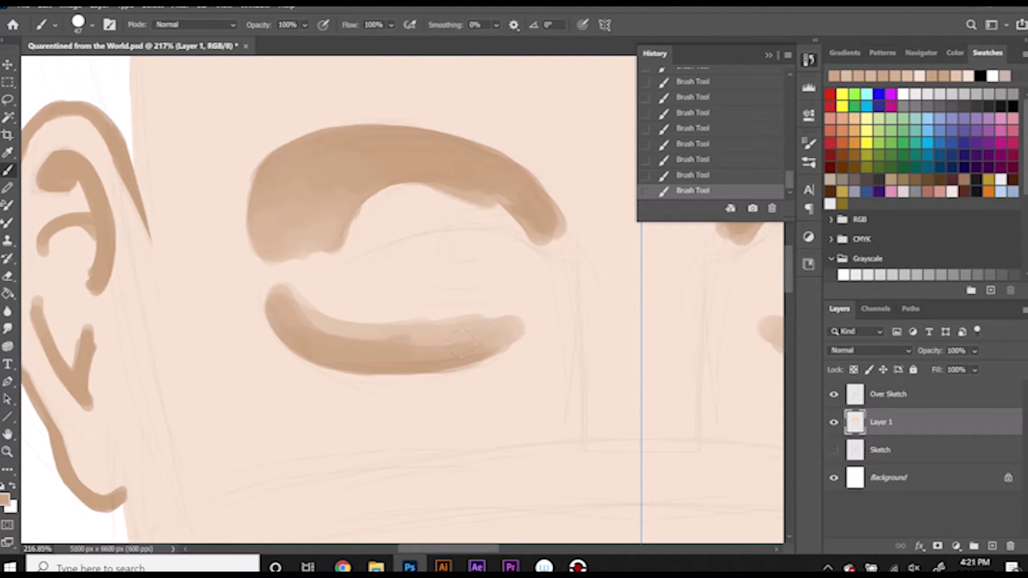
pyautogui.moveTo(348, 343); pyautogui.dragTo(506, 324)
# Step: Hide the Over Sketch layer and paint light skin colour inside the eye arc
pyautogui.click(833, 394)
pyautogui.click(834, 394)
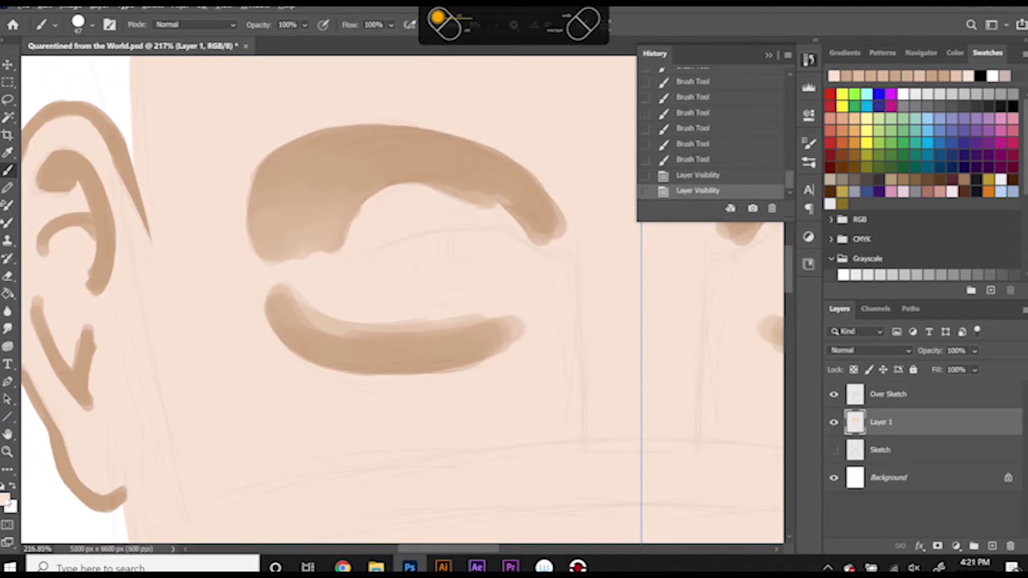
pyautogui.keyDown('alt'); pyautogui.click(160, 284); pyautogui.keyUp('alt')
pyautogui.click(5, 499)
pyautogui.click(637, 109)
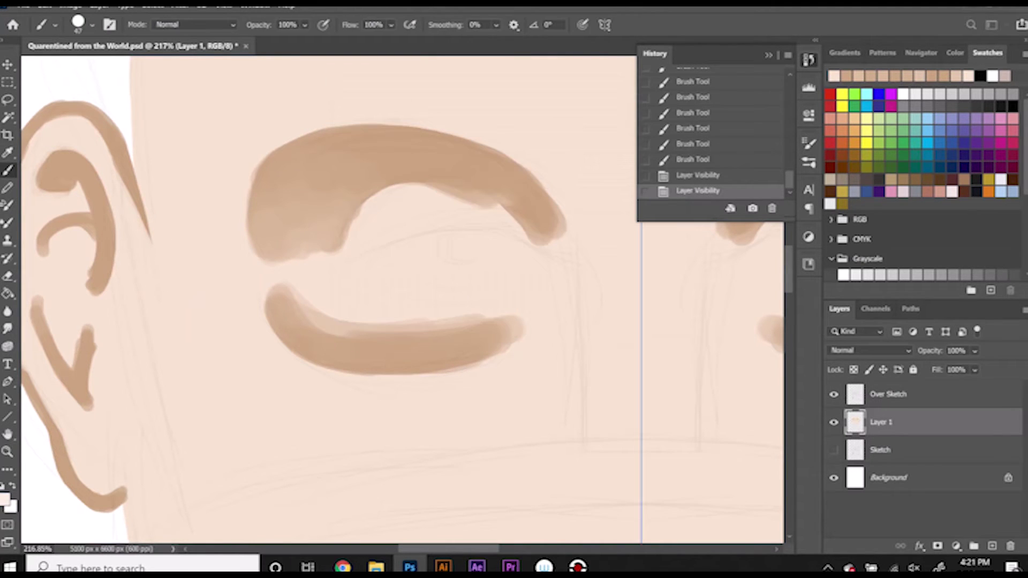
pyautogui.moveTo(385, 206); pyautogui.dragTo(492, 199)
pyautogui.moveTo(375, 241); pyautogui.dragTo(456, 214)
pyautogui.moveTo(527, 235); pyautogui.dragTo(429, 205)
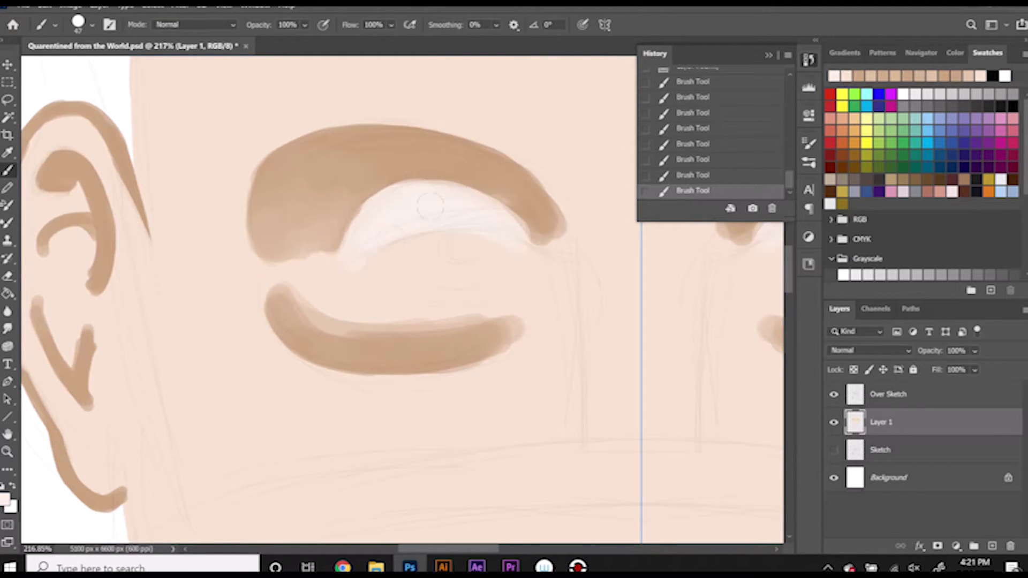
pyautogui.moveTo(356, 262); pyautogui.dragTo(522, 242)
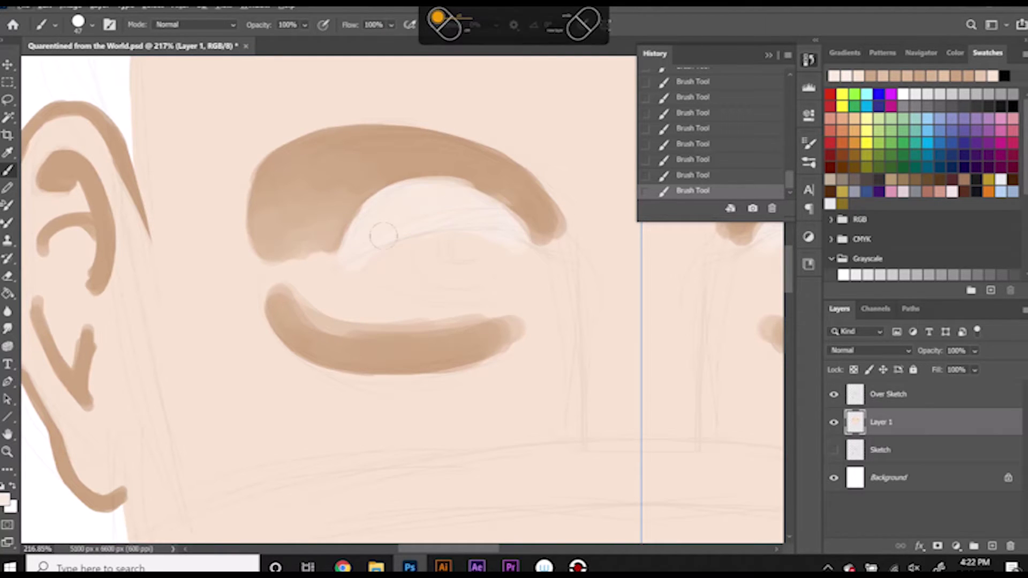
# Step: Revert the light eye strokes in History and start painting the eye white
pyautogui.hotkey('ctrl', 'z')
pyautogui.click(833, 394)
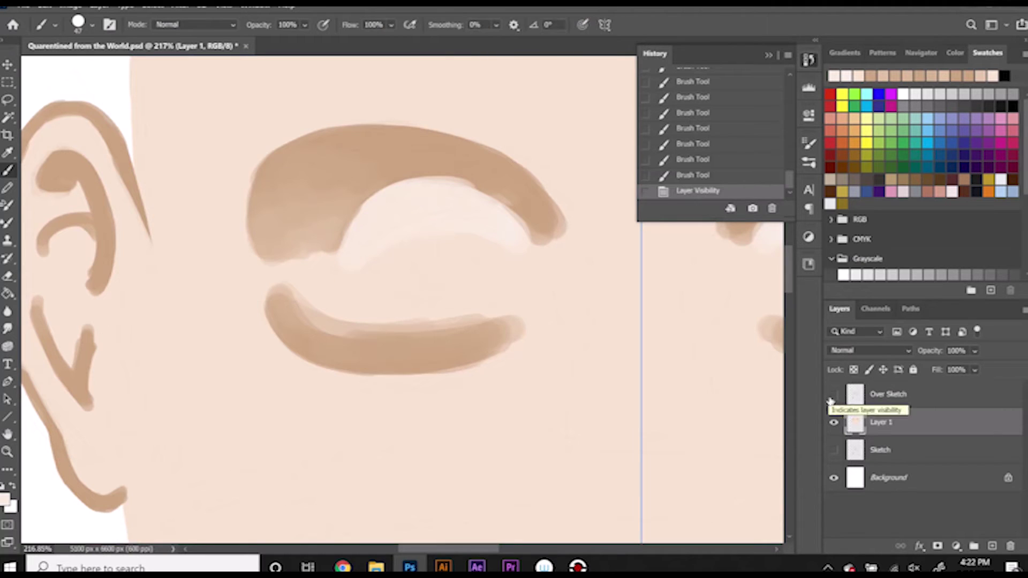
pyautogui.scroll(5, 713, 133)
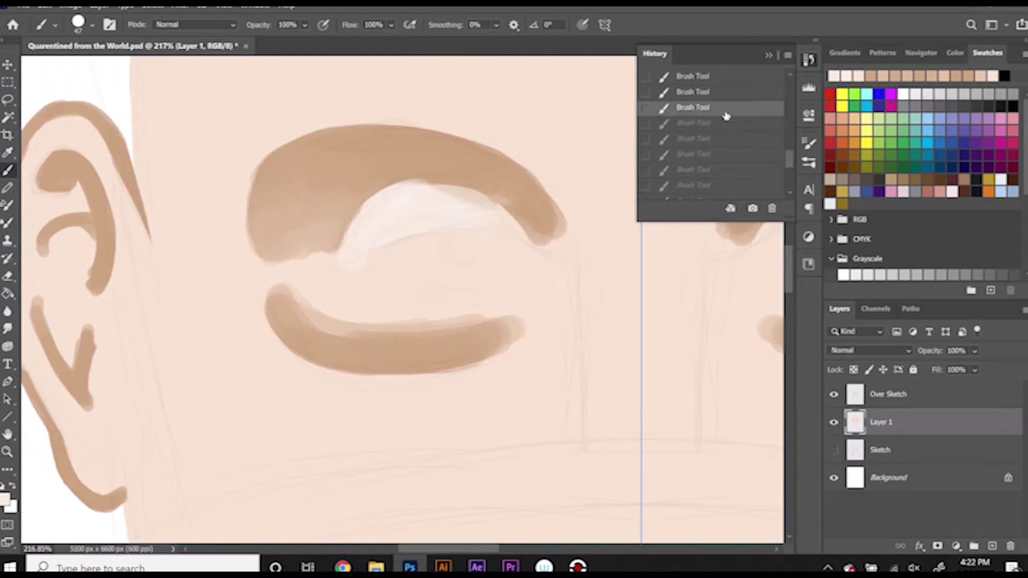
pyautogui.click(735, 77)
pyautogui.click(904, 95)
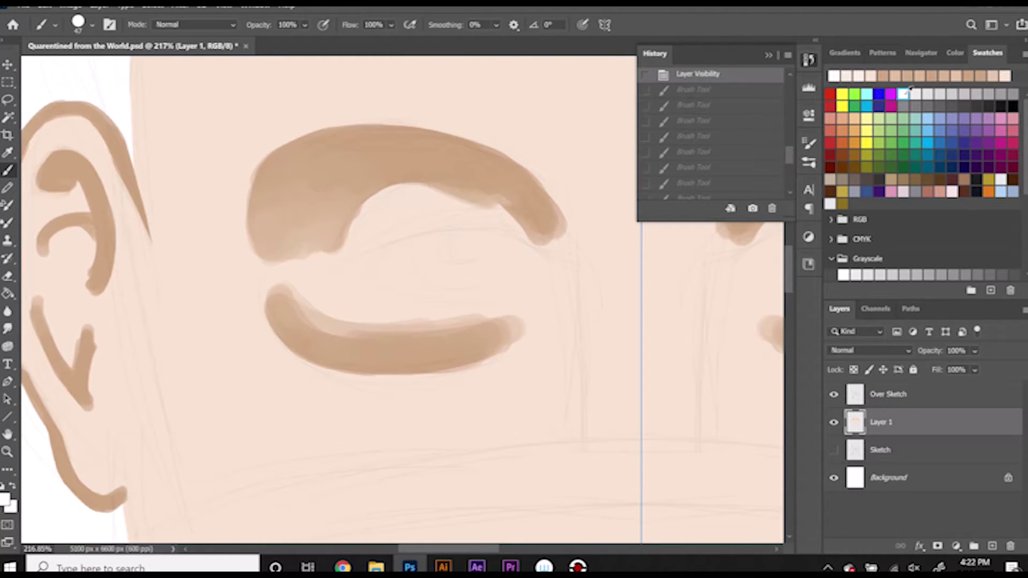
pyautogui.moveTo(517, 238)
pyautogui.mouseDown()
pyautogui.moveTo(369, 265)
pyautogui.moveTo(520, 246)
pyautogui.moveTo(385, 235)
pyautogui.mouseUp()
# Step: Fill the eye opening solid white, covering the remaining pink gaps
pyautogui.rightClick(447, 268)
pyautogui.click(391, 272)
pyautogui.moveTo(374, 279)
pyautogui.mouseDown()
pyautogui.moveTo(560, 275)
pyautogui.moveTo(420, 261)
pyautogui.mouseUp()
pyautogui.moveTo(541, 292); pyautogui.dragTo(412, 270)
pyautogui.moveTo(498, 295); pyautogui.dragTo(430, 263)
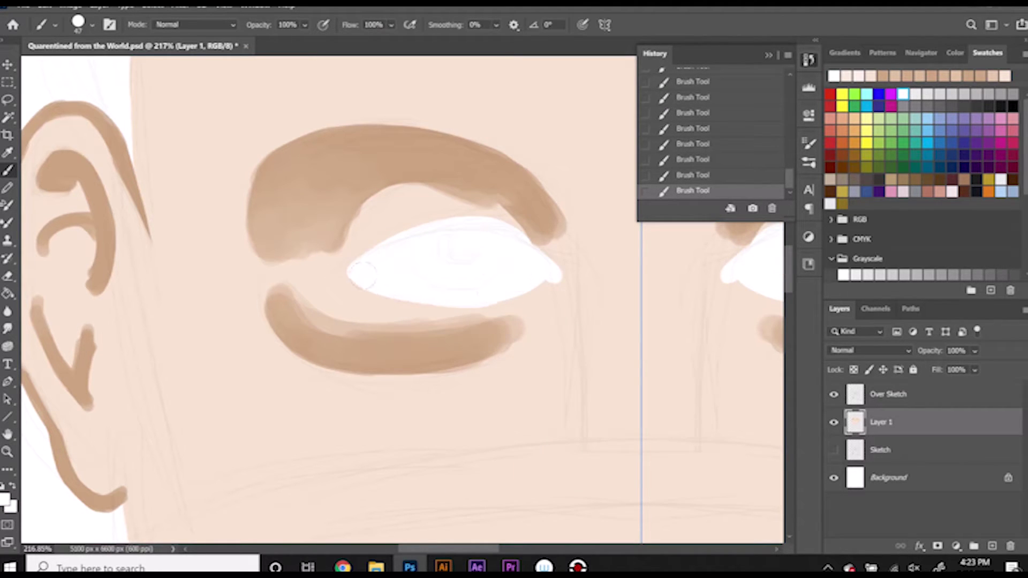
# Step: Trim the eye white's top and smooth the brow's underside with skin colour at 100% smoothing
pyautogui.keyDown('alt'); pyautogui.click(415, 208); pyautogui.keyUp('alt')
pyautogui.moveTo(353, 225); pyautogui.dragTo(557, 235)
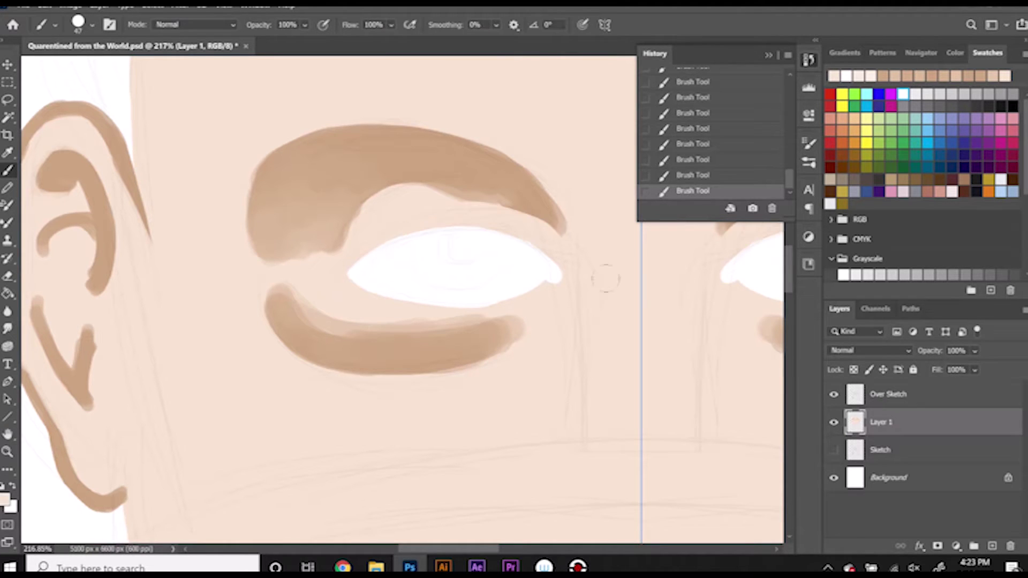
pyautogui.moveTo(493, 203); pyautogui.dragTo(412, 182)
pyautogui.click(496, 24)
pyautogui.moveTo(495, 40); pyautogui.dragTo(570, 40)
pyautogui.moveTo(557, 231); pyautogui.dragTo(380, 179)
# Step: With a 15 px darker tan brush at 0% smoothing, draw a crease under the brow, then undo it
pyautogui.rightClick(358, 241)
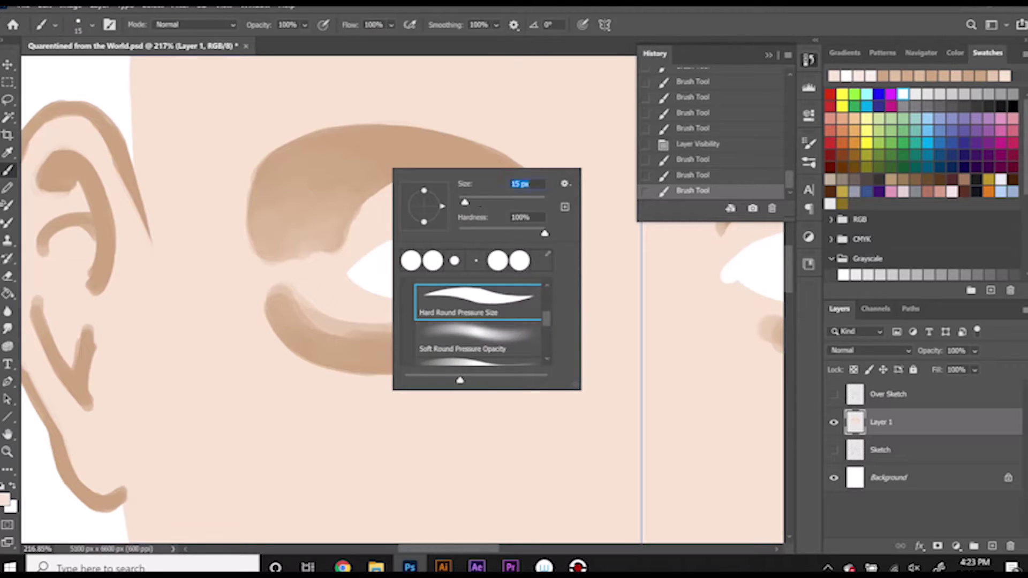
pyautogui.press('Escape')
pyautogui.click(5, 500)
pyautogui.click(421, 161)
pyautogui.click(620, 108)
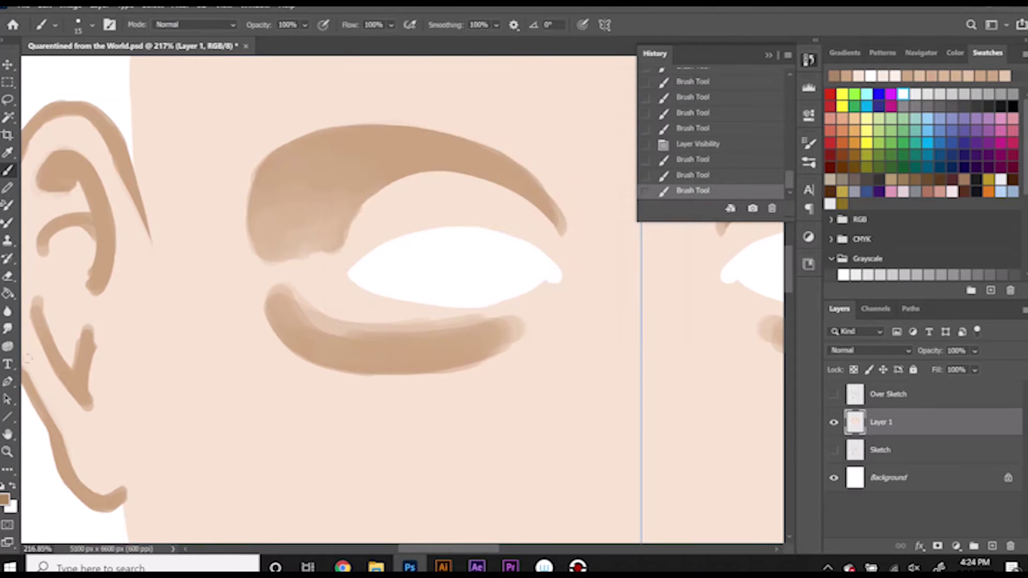
pyautogui.rightClick(315, 342)
pyautogui.click(495, 25)
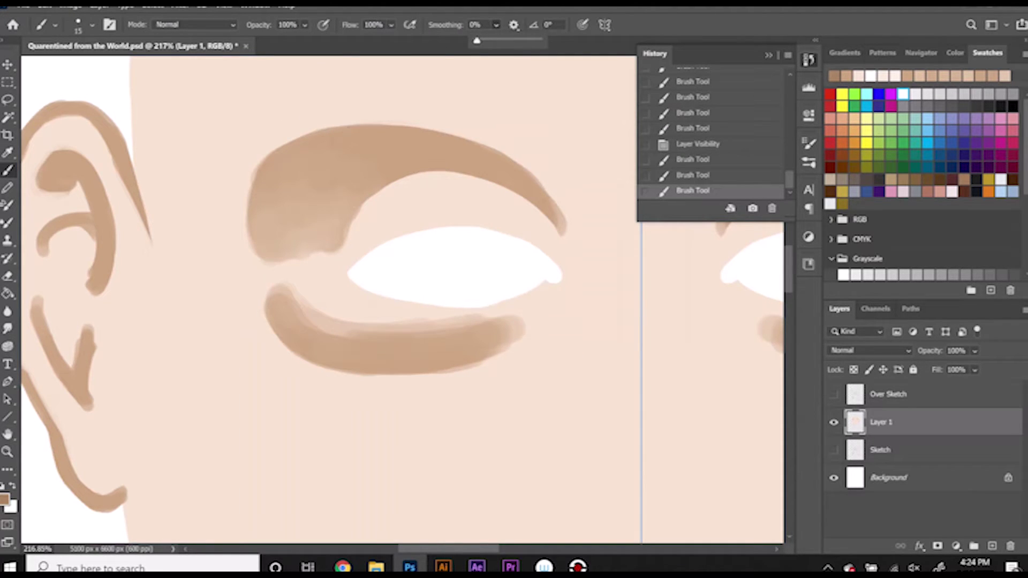
pyautogui.moveTo(337, 253)
pyautogui.mouseDown()
pyautogui.moveTo(383, 193)
pyautogui.moveTo(421, 171)
pyautogui.moveTo(485, 185)
pyautogui.mouseUp()
pyautogui.hotkey('ctrl', 'z')
# Step: Show the Over Sketch layer and redraw a thicker dark tan crease arcing over the eye
pyautogui.click(834, 394)
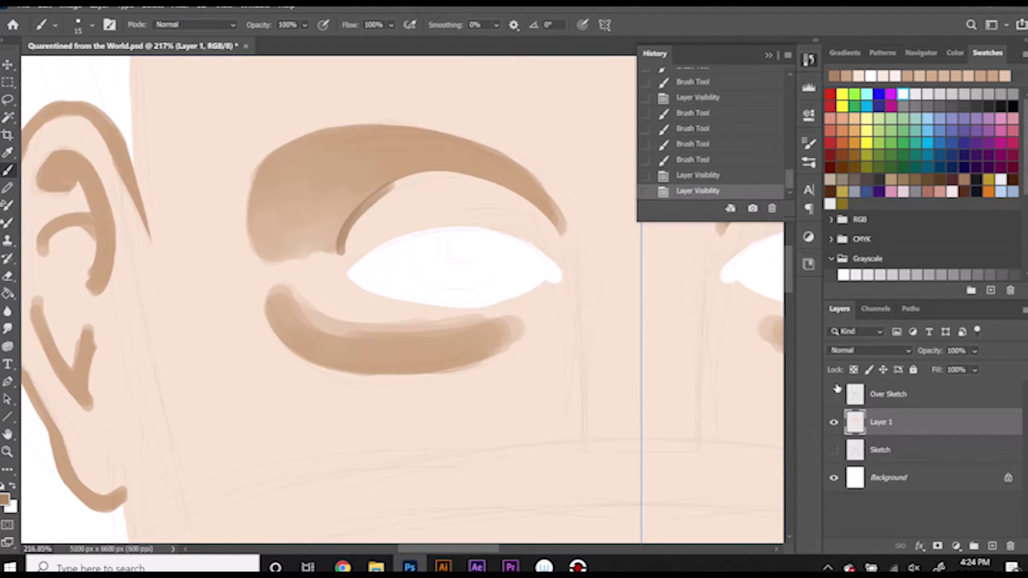
pyautogui.moveTo(381, 198); pyautogui.dragTo(437, 173)
pyautogui.click(696, 128)
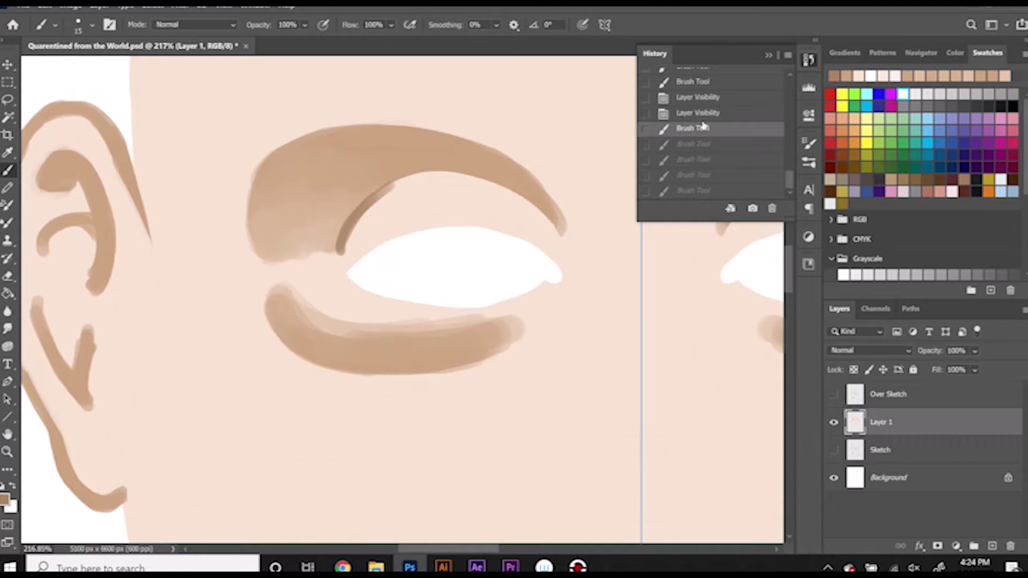
pyautogui.moveTo(375, 197)
pyautogui.mouseDown()
pyautogui.moveTo(423, 171)
pyautogui.moveTo(498, 182)
pyautogui.moveTo(554, 228)
pyautogui.mouseUp()
pyautogui.rightClick(421, 204)
pyautogui.press('Escape')
pyautogui.moveTo(337, 251); pyautogui.dragTo(455, 180)
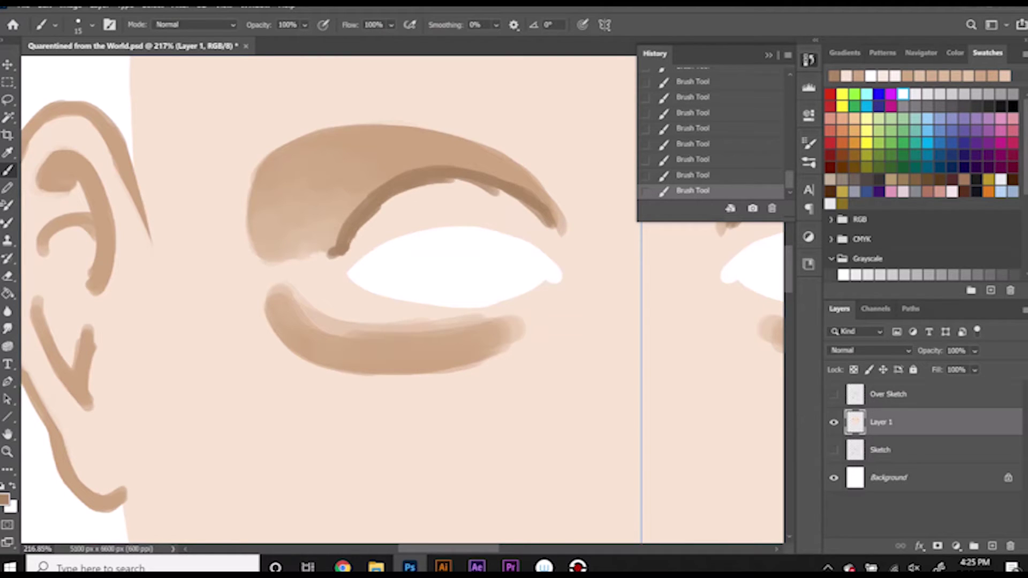
# Step: Trim the eye white into a narrow almond shape with light skin colour
pyautogui.keyDown('alt'); pyautogui.click(375, 235); pyautogui.keyUp('alt')
pyautogui.moveTo(351, 236)
pyautogui.mouseDown()
pyautogui.moveTo(498, 236)
pyautogui.moveTo(466, 238)
pyautogui.moveTo(557, 274)
pyautogui.mouseUp()
pyautogui.moveTo(375, 301); pyautogui.dragTo(538, 293)
pyautogui.moveTo(375, 299); pyautogui.dragTo(560, 279)
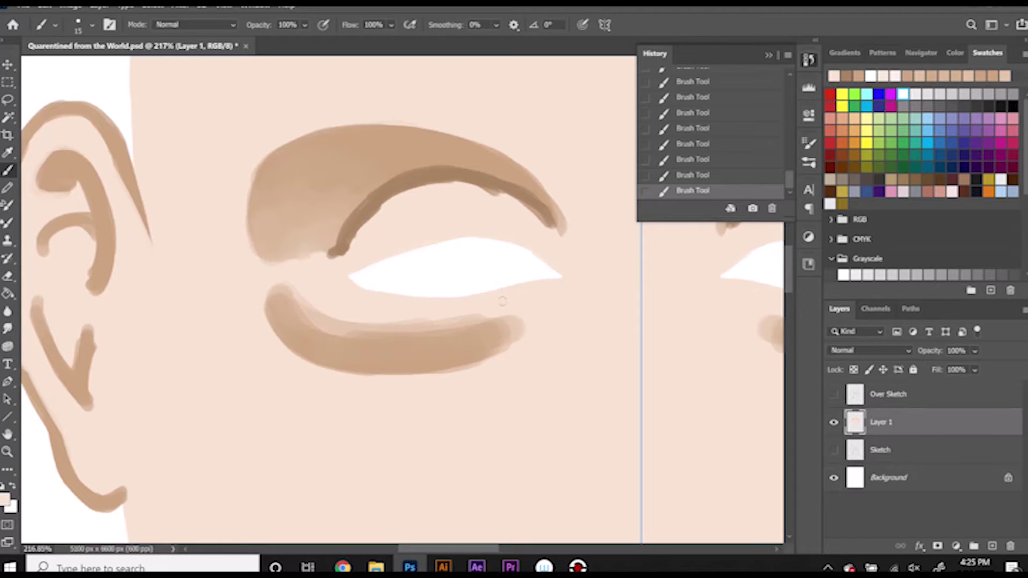
pyautogui.moveTo(375, 212); pyautogui.dragTo(362, 242)
# Step: Extend the eyebrow's lower edge in brown with a size-28 brush, then sample skin tone fce6d4
pyautogui.keyDown('alt'); pyautogui.click(537, 201); pyautogui.keyUp('alt')
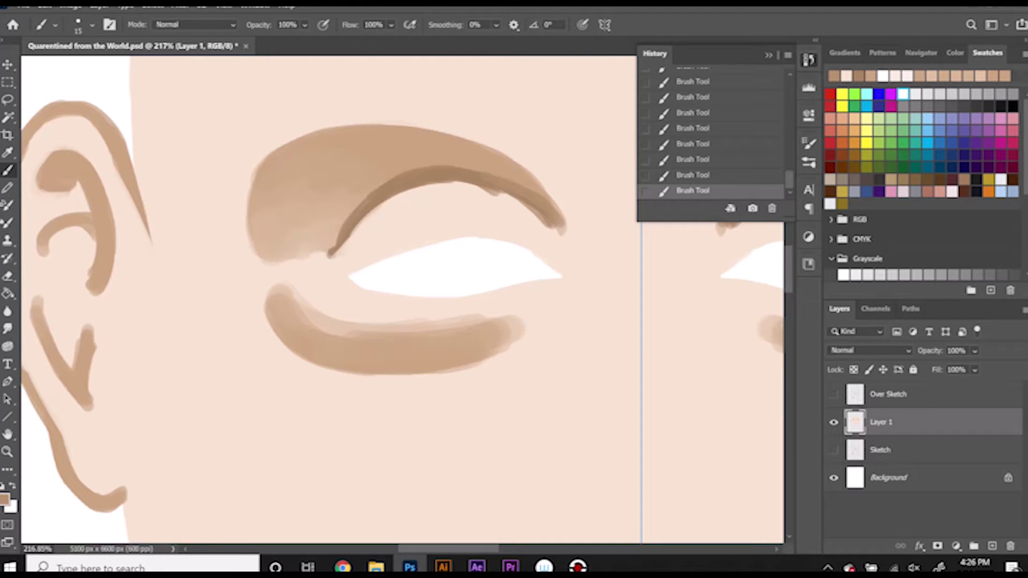
pyautogui.rightClick(455, 170)
pyautogui.keyDown('alt'); pyautogui.click(437, 159); pyautogui.keyUp('alt')
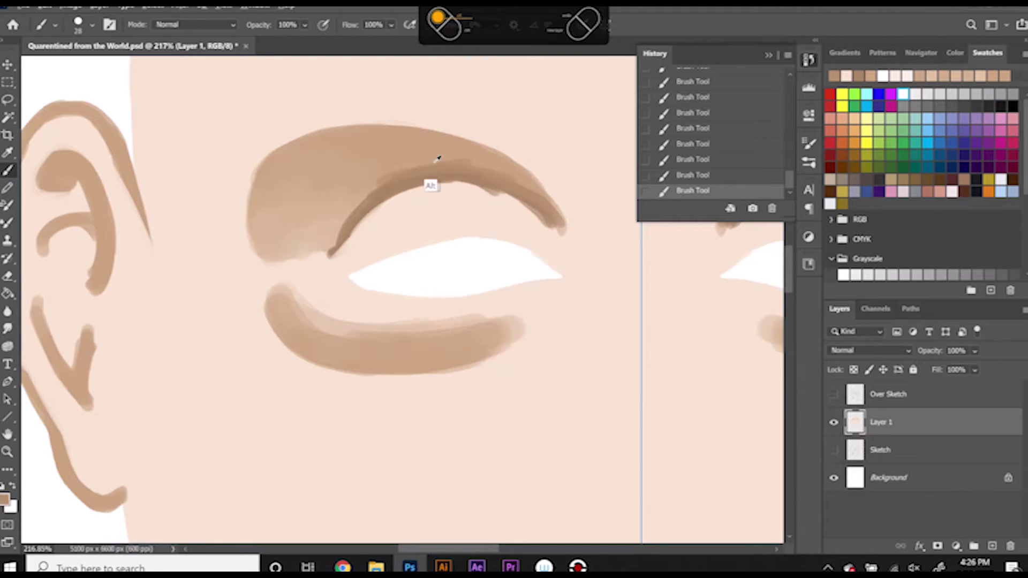
pyautogui.moveTo(370, 197); pyautogui.dragTo(509, 186)
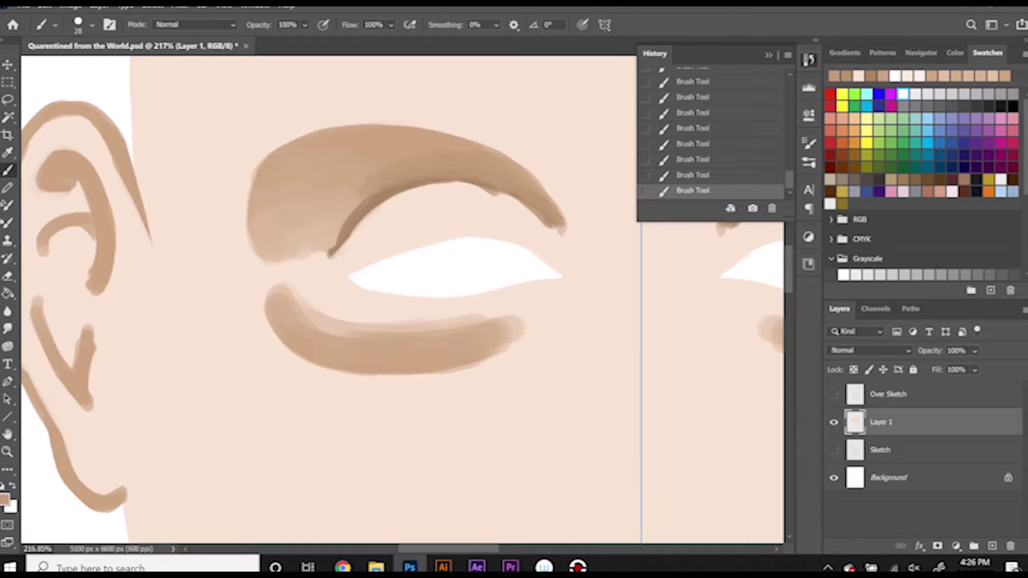
pyautogui.keyDown('alt'); pyautogui.click(435, 205); pyautogui.keyUp('alt')
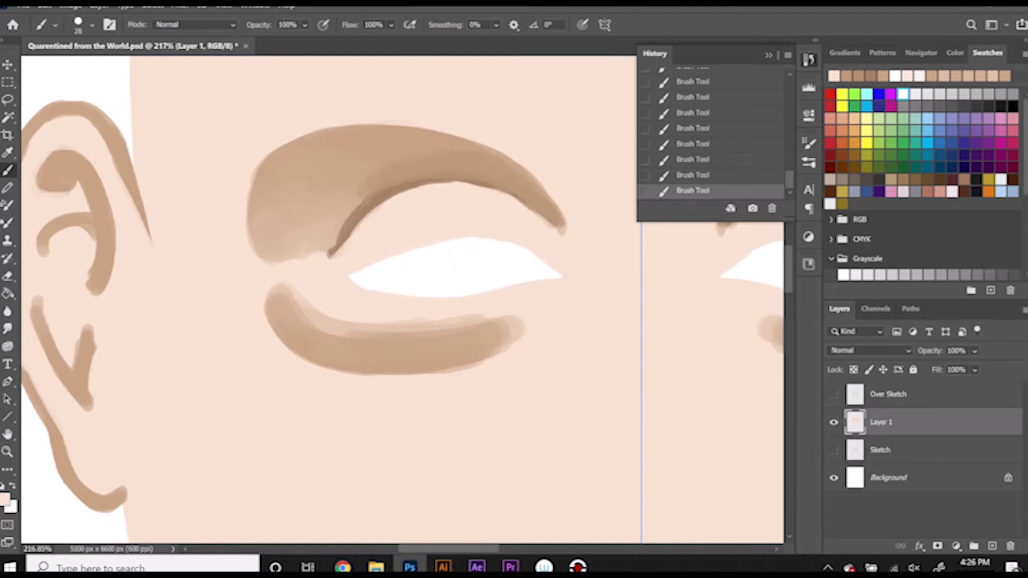
pyautogui.press('i')
pyautogui.click(5, 500)
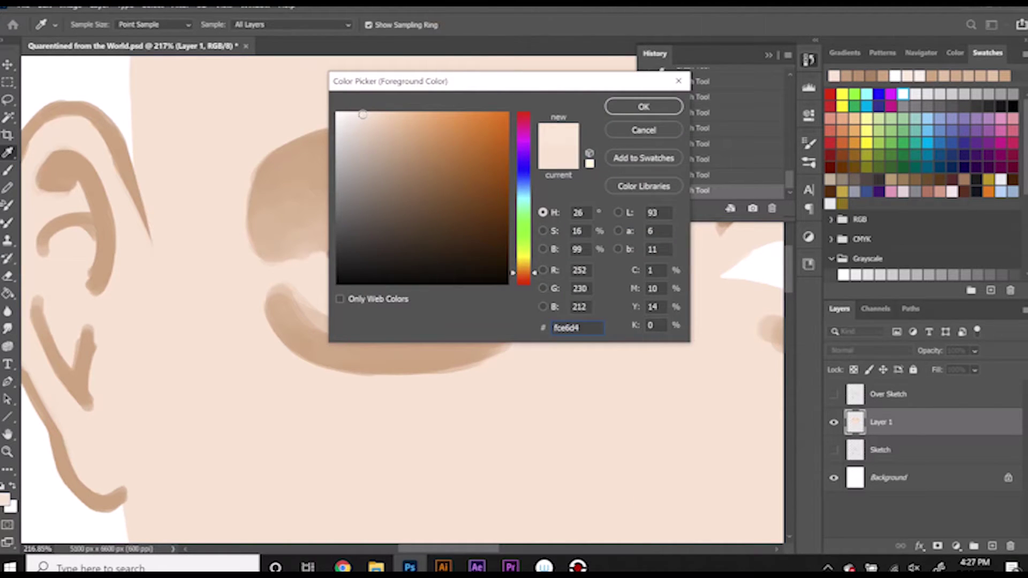
# Step: Paint a light skin-tone highlight above the eyebrow with a larger brush
pyautogui.press('Return')
pyautogui.press('b')
pyautogui.rightClick(478, 177)
pyautogui.press('Escape')
pyautogui.scroll(3, 310, 264)
pyautogui.moveTo(397, 289); pyautogui.dragTo(255, 323)
pyautogui.moveTo(410, 291); pyautogui.dragTo(238, 336)
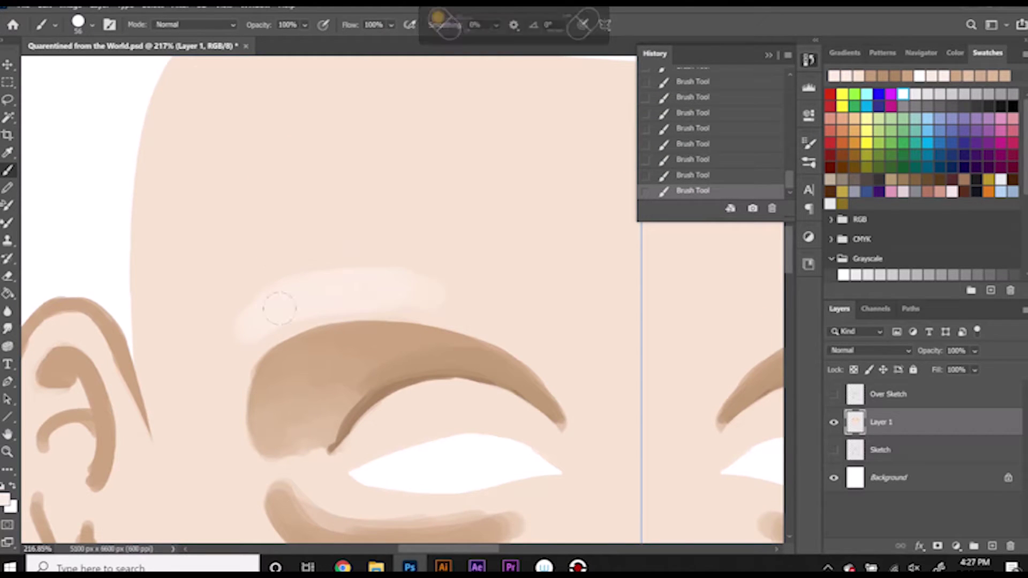
pyautogui.moveTo(417, 323); pyautogui.dragTo(343, 321)
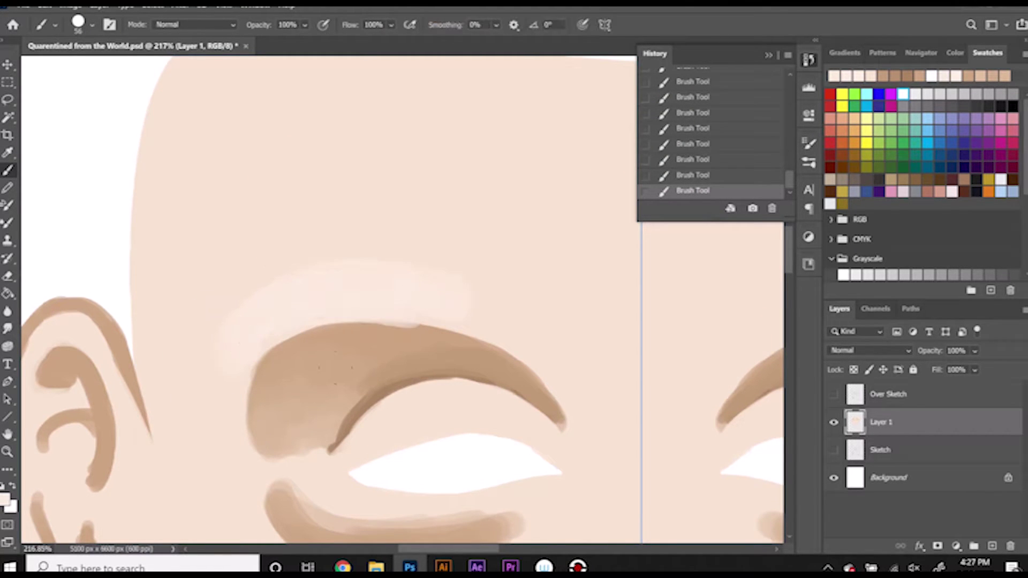
pyautogui.hotkey('ctrl', 'z')
pyautogui.moveTo(418, 321); pyautogui.dragTo(348, 321)
# Step: Try a 20 px stroke along the eye white's top, then step back in History
pyautogui.scroll(3, 580, 368)
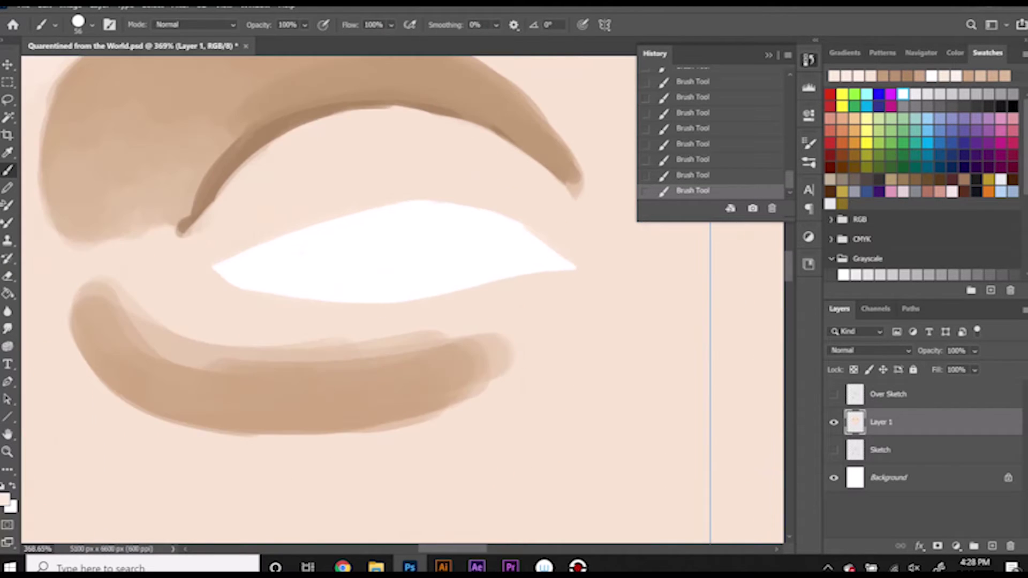
pyautogui.rightClick(472, 225)
pyautogui.write('20')
pyautogui.press('Return')
pyautogui.moveTo(214, 267)
pyautogui.mouseDown()
pyautogui.moveTo(466, 206)
pyautogui.moveTo(541, 230)
pyautogui.moveTo(557, 262)
pyautogui.mouseUp()
pyautogui.click(731, 125)
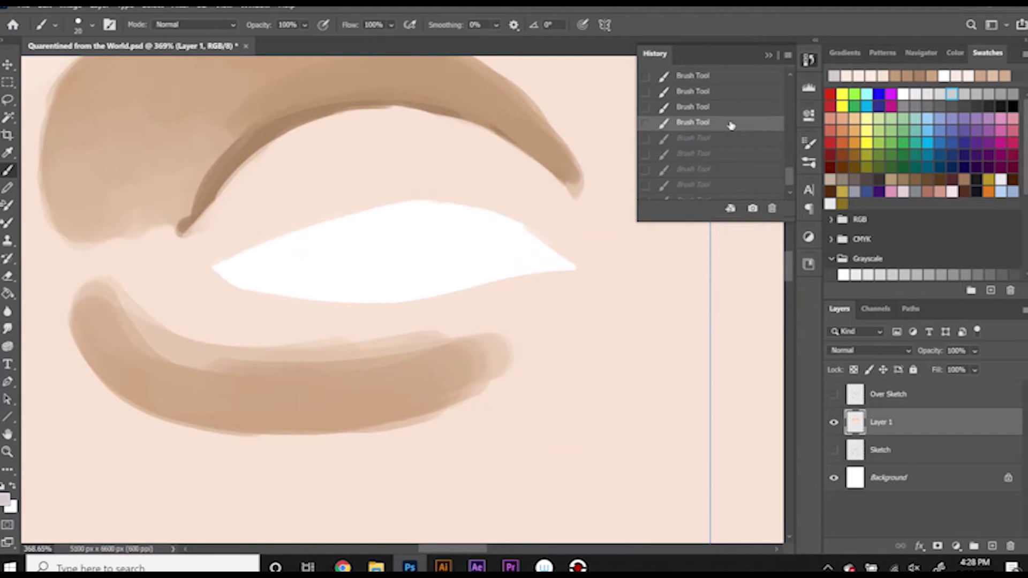
# Step: Shade the eye white's upper edge and corners with a light grey swatch
pyautogui.click(928, 94)
pyautogui.moveTo(215, 271)
pyautogui.mouseDown()
pyautogui.moveTo(364, 217)
pyautogui.moveTo(498, 208)
pyautogui.mouseUp()
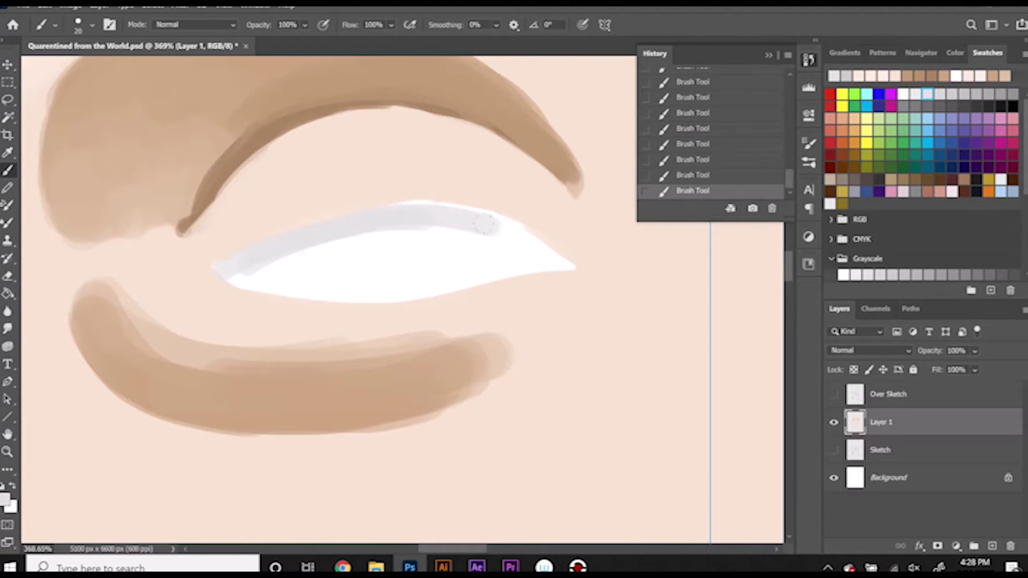
pyautogui.moveTo(391, 204); pyautogui.dragTo(567, 265)
pyautogui.moveTo(236, 276)
pyautogui.mouseDown()
pyautogui.moveTo(362, 238)
pyautogui.moveTo(472, 235)
pyautogui.mouseUp()
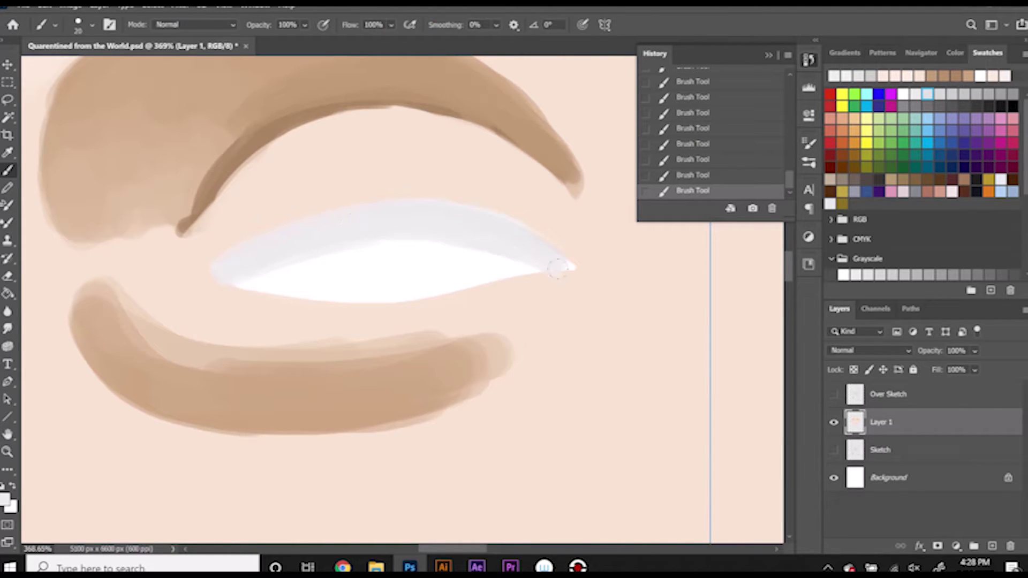
pyautogui.moveTo(396, 222); pyautogui.dragTo(551, 265)
pyautogui.moveTo(253, 268)
pyautogui.mouseDown()
pyautogui.moveTo(353, 257)
pyautogui.moveTo(226, 277)
pyautogui.mouseUp()
pyautogui.moveTo(440, 280); pyautogui.dragTo(473, 252)
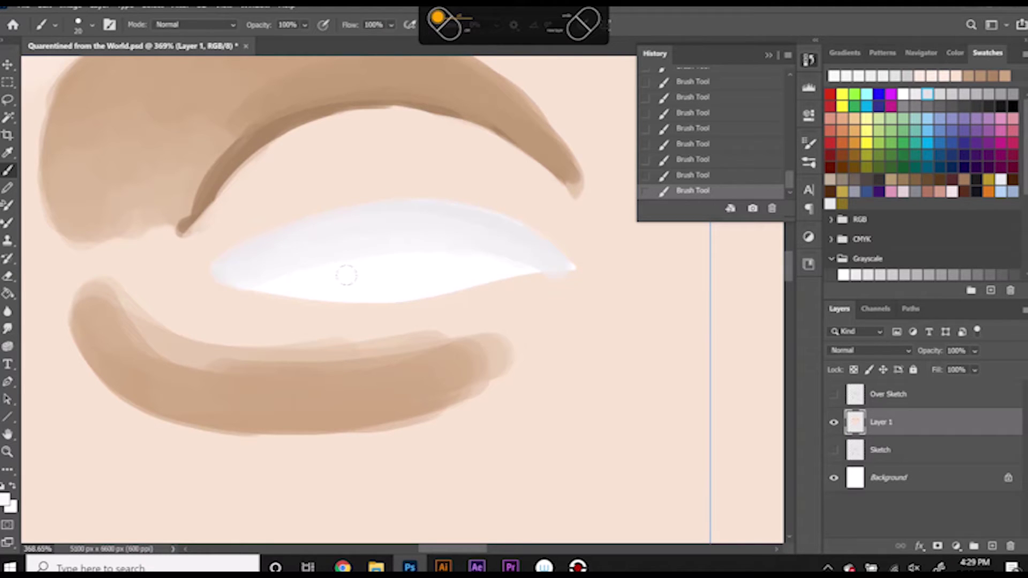
pyautogui.moveTo(345, 271); pyautogui.dragTo(474, 259)
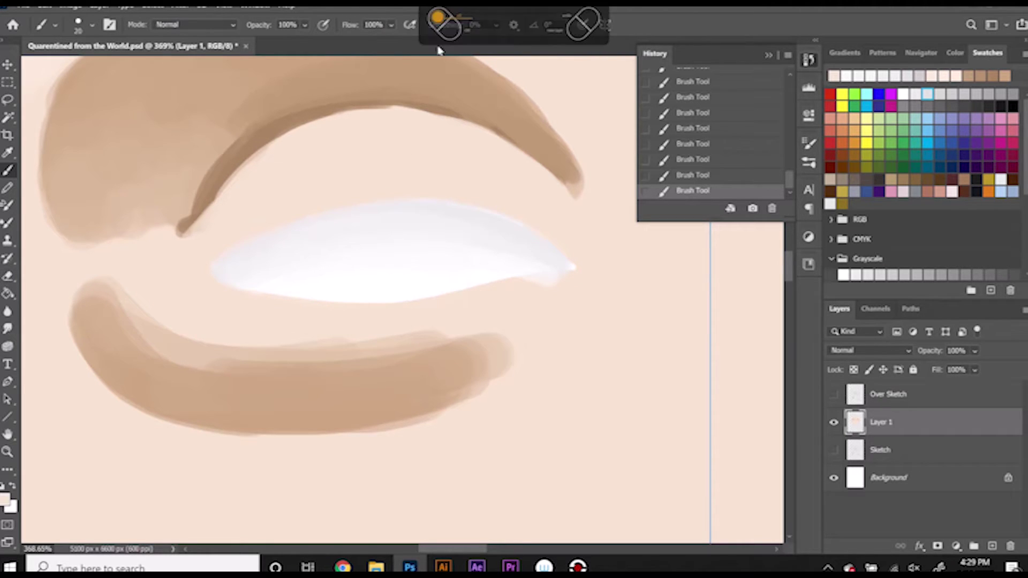
# Step: Switch to the Hard Round Pressure Size brush and undo the last stroke
pyautogui.rightClick(449, 183)
pyautogui.scroll(1, 558, 303)
pyautogui.click(559, 303)
pyautogui.press('Return')
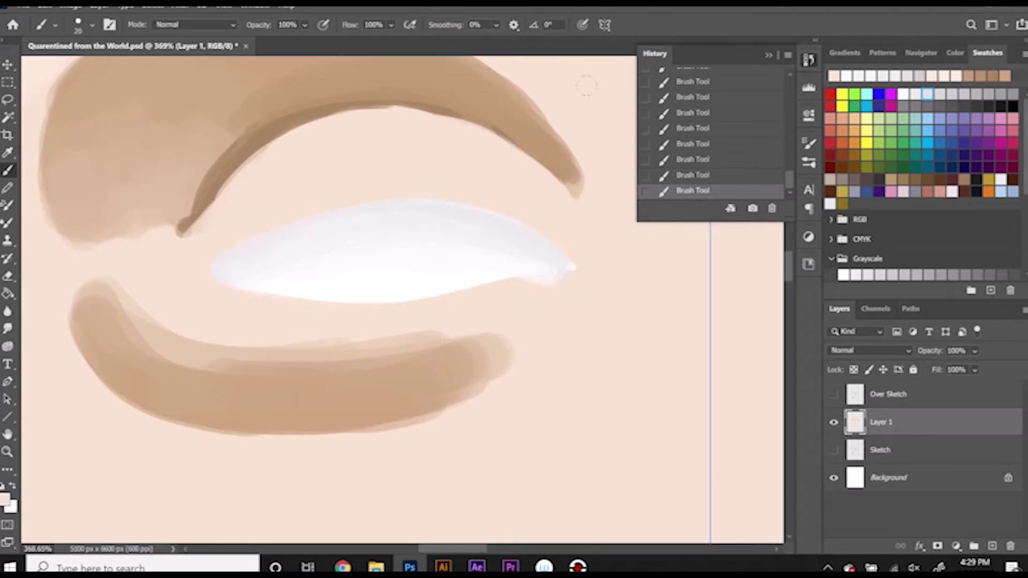
pyautogui.click(495, 25)
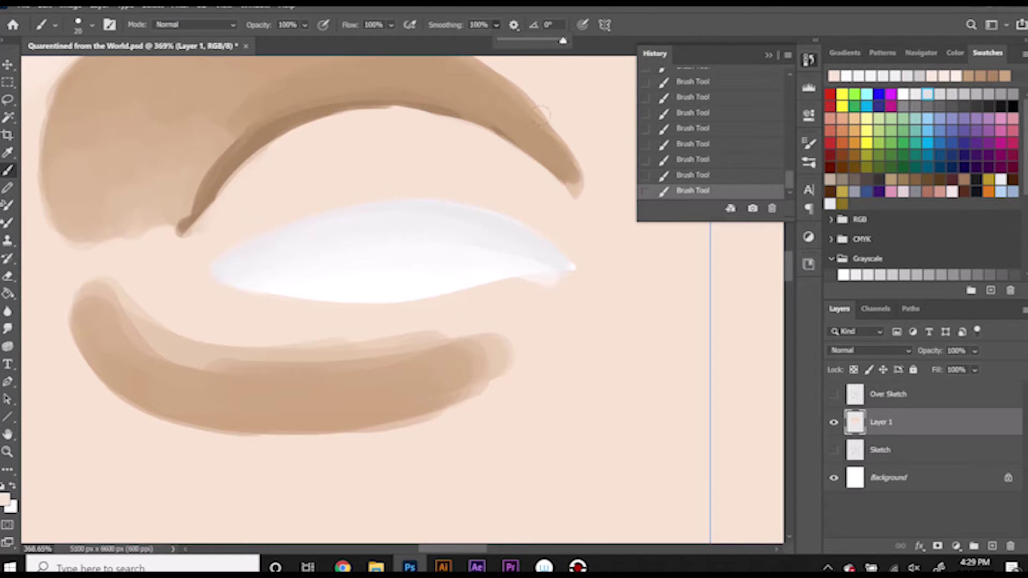
pyautogui.hotkey('ctrl', 'z')
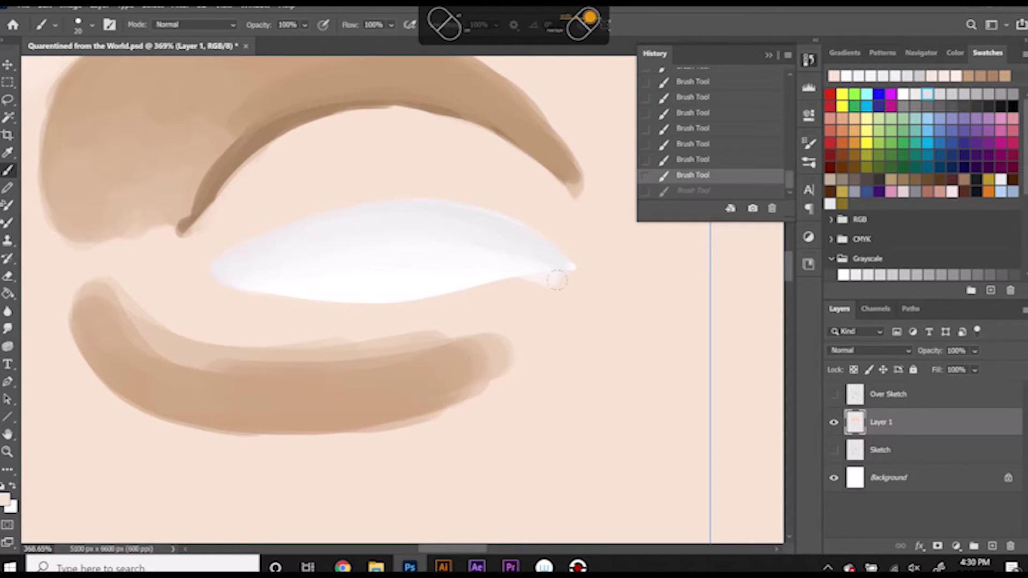
# Step: Taper the eye white's tails with skin tone, revert stray strokes, and pick light blue 8facce
pyautogui.moveTo(557, 279); pyautogui.dragTo(517, 282)
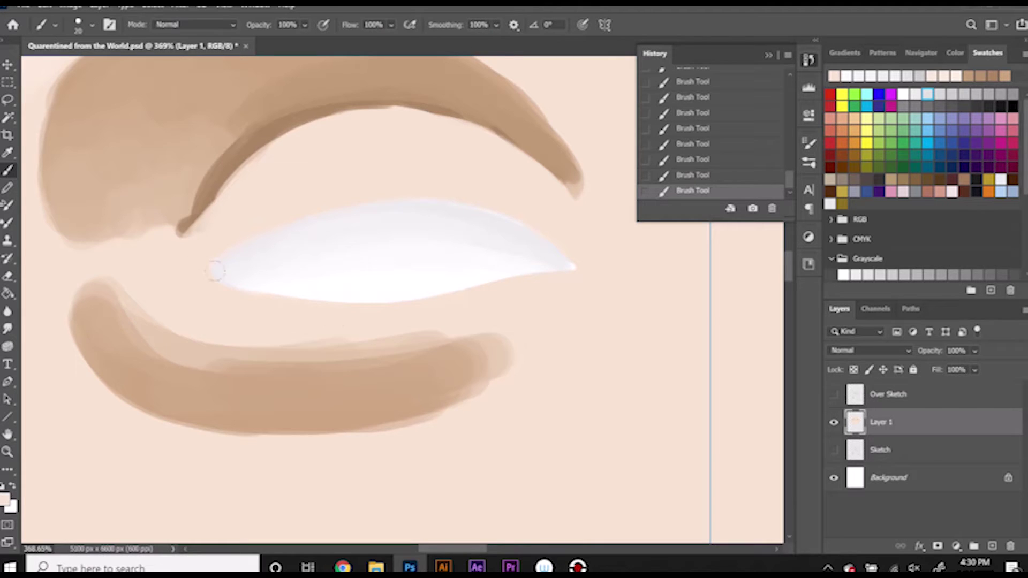
pyautogui.scroll(-4, 452, 342)
pyautogui.scroll(3, 536, 376)
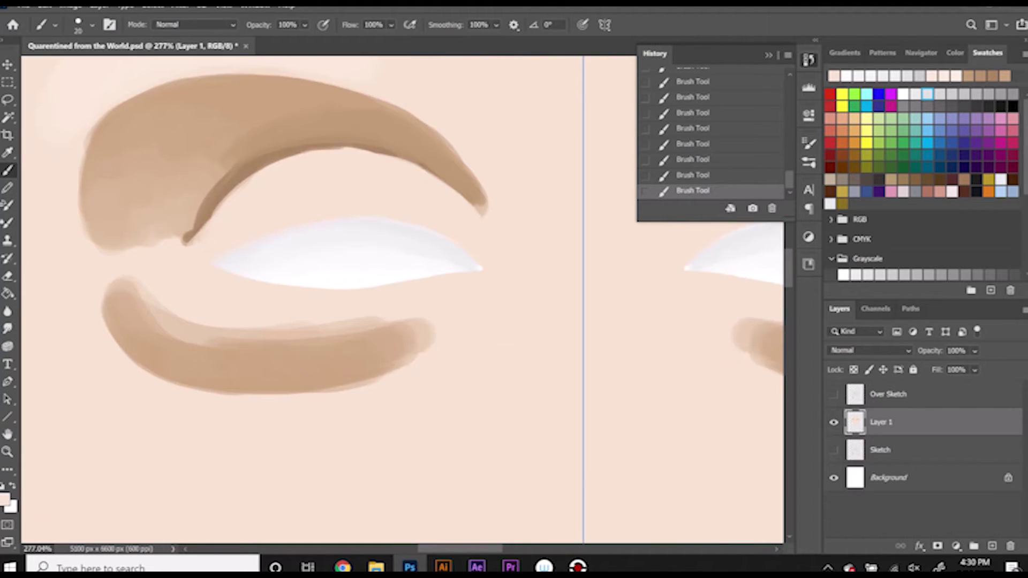
pyautogui.hotkey('ctrl', 'z')
pyautogui.moveTo(233, 268); pyautogui.dragTo(332, 228)
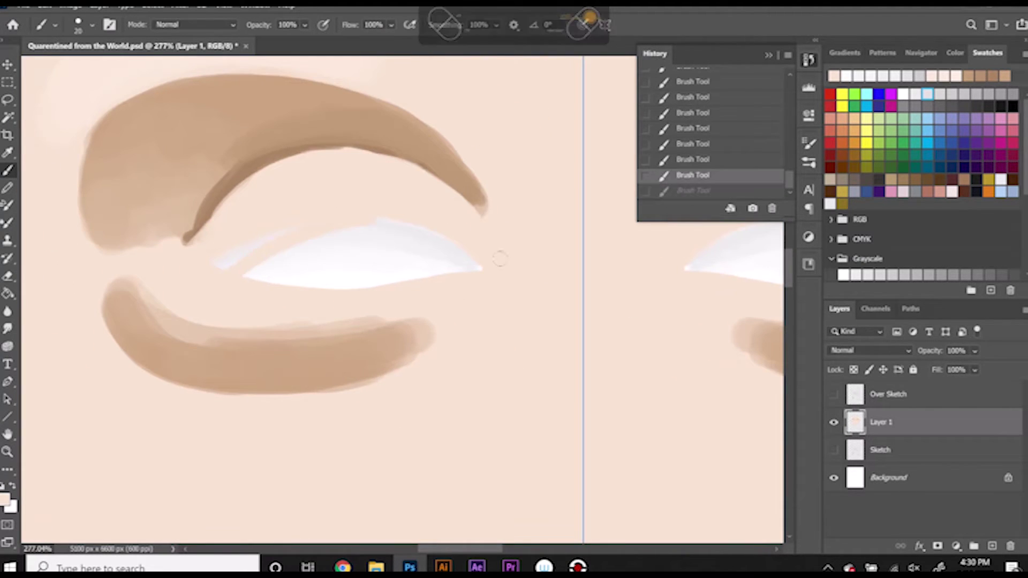
pyautogui.click(696, 128)
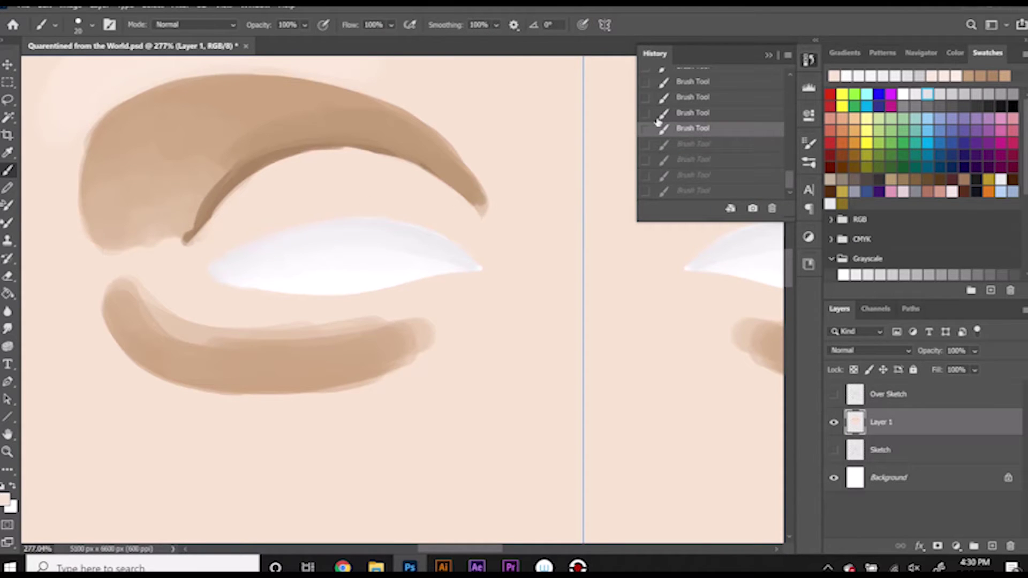
pyautogui.rightClick(488, 222)
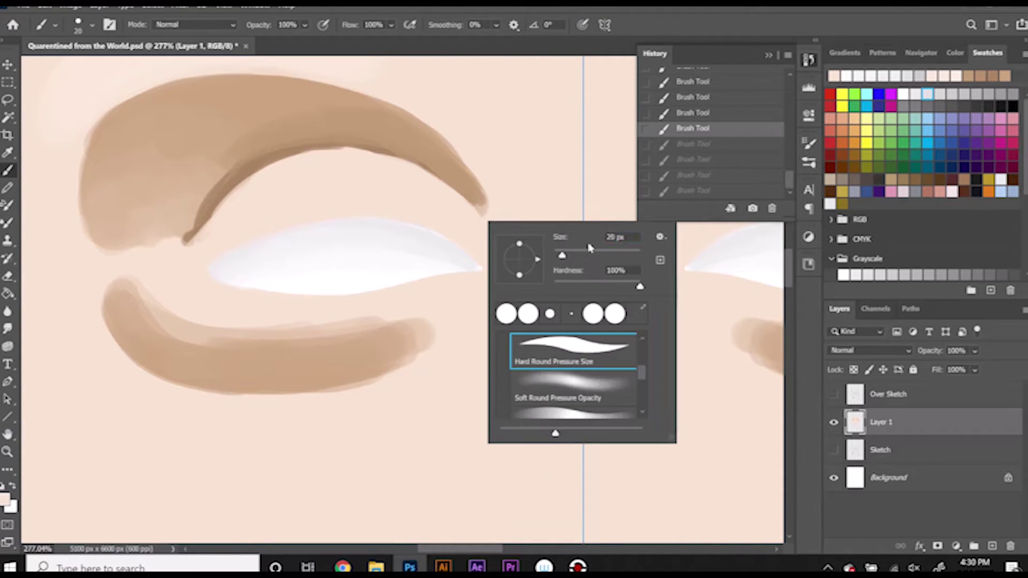
pyautogui.click(941, 118)
# Step: Set the foreground colour to blue-grey a3b2c3, undoing a first trial stroke
pyautogui.click(5, 499)
pyautogui.moveTo(388, 145); pyautogui.dragTo(365, 153)
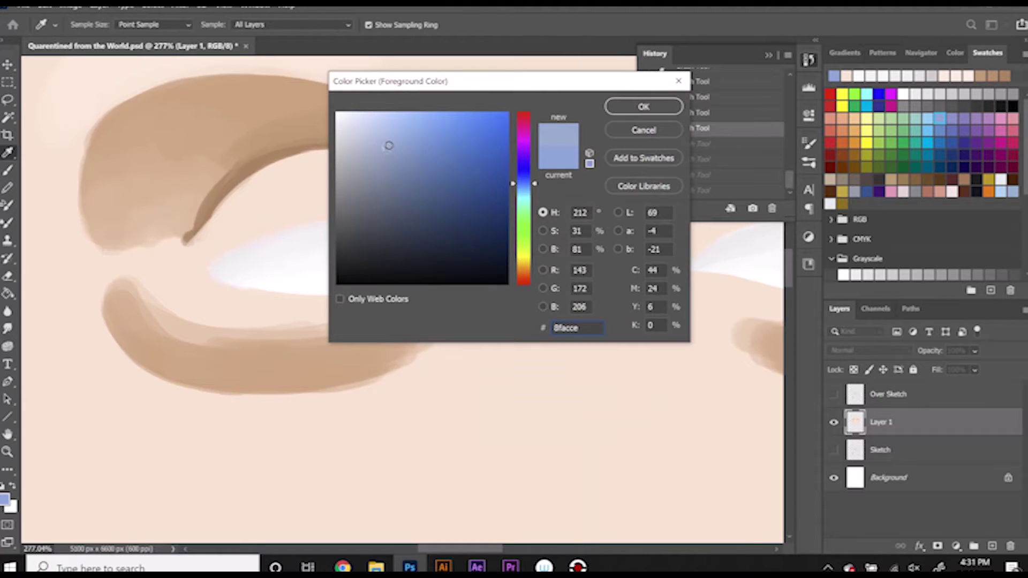
pyautogui.click(615, 110)
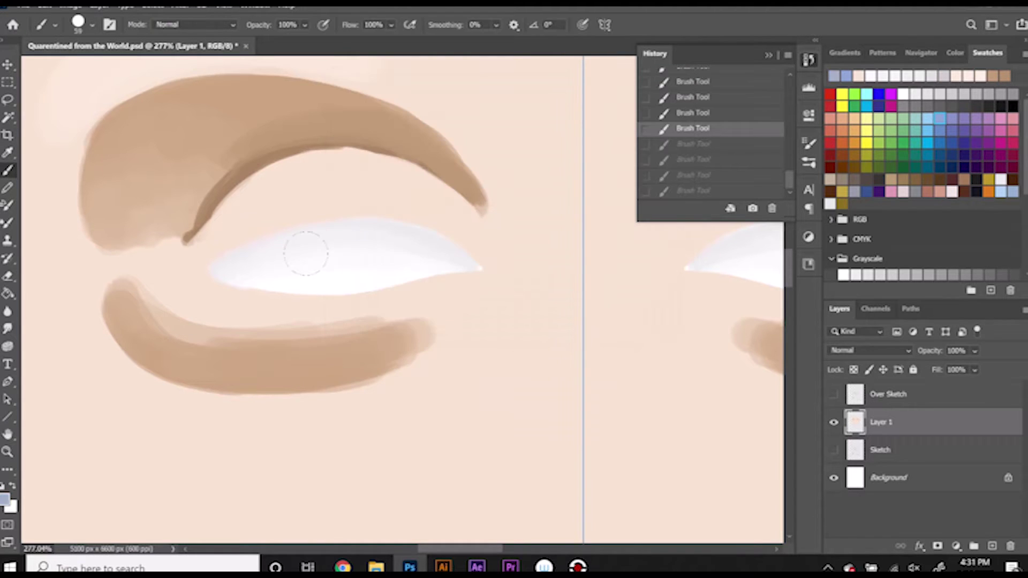
pyautogui.moveTo(294, 250); pyautogui.dragTo(358, 246)
pyautogui.hotkey('ctrl', 'z')
# Step: Paint the blue-grey iris with the Hard Round Pressure Opacity brush, filling its white centre
pyautogui.rightClick(225, 233)
pyautogui.click(298, 455)
pyautogui.press('Return')
pyautogui.rightClick(321, 253)
pyautogui.press('Return')
pyautogui.moveTo(292, 236)
pyautogui.mouseDown()
pyautogui.moveTo(385, 230)
pyautogui.moveTo(375, 257)
pyautogui.moveTo(391, 267)
pyautogui.moveTo(388, 225)
pyautogui.moveTo(305, 225)
pyautogui.mouseUp()
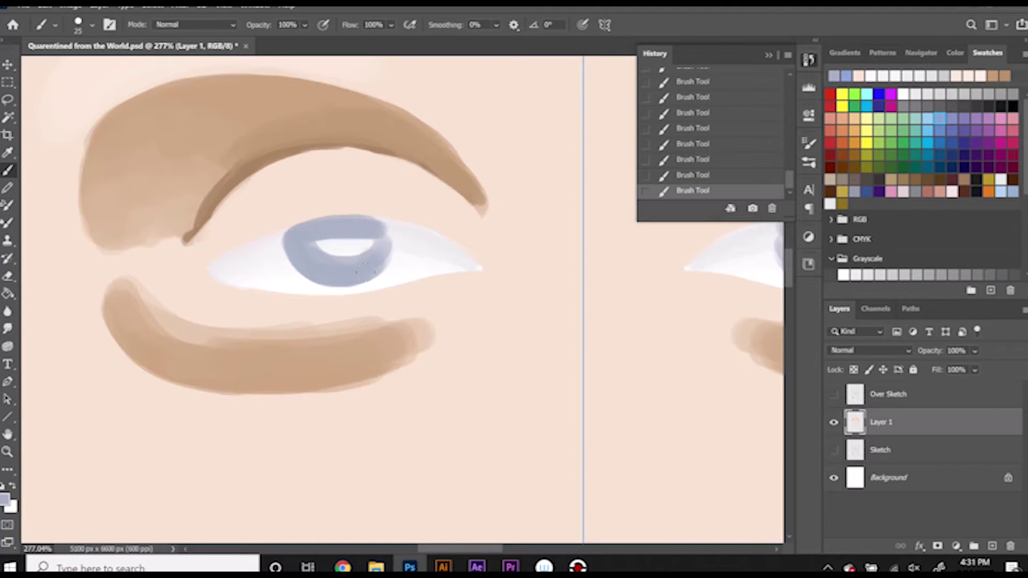
pyautogui.moveTo(385, 241); pyautogui.dragTo(311, 243)
# Step: Widen the iris's right edge, then check the whole face and zoom back on the left eye
pyautogui.scroll(3, 386, 287)
pyautogui.scroll(3, 385, 287)
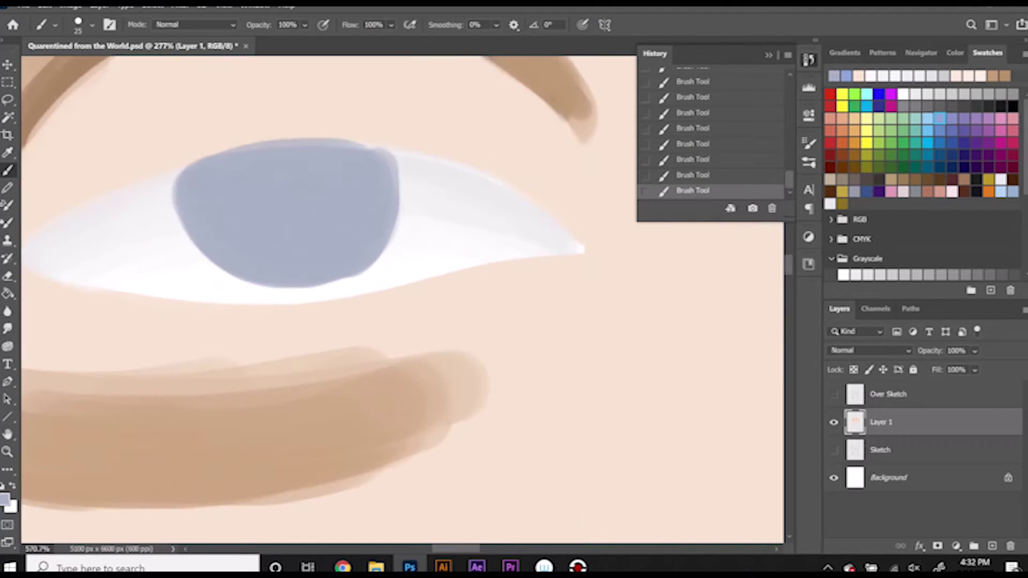
pyautogui.click(921, 53)
pyautogui.moveTo(396, 158); pyautogui.dragTo(384, 225)
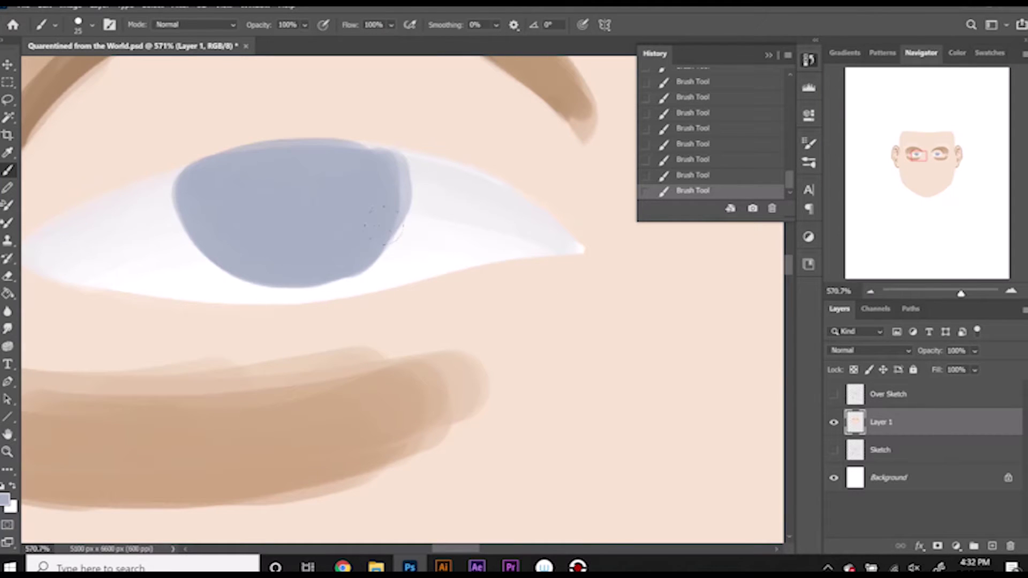
pyautogui.scroll(-5, 368, 266)
pyautogui.press('r')
pyautogui.moveTo(945, 293)
pyautogui.mouseDown()
pyautogui.moveTo(931, 294)
pyautogui.moveTo(955, 294)
pyautogui.mouseUp()
pyautogui.click(920, 164)
# Step: Return to the Brush tool and sample the beige eyebrow colour
pyautogui.press('b')
pyautogui.rightClick(365, 313)
pyautogui.press('Escape')
pyautogui.keyDown('alt'); pyautogui.click(233, 391); pyautogui.keyUp('alt')
pyautogui.rightClick(284, 281)
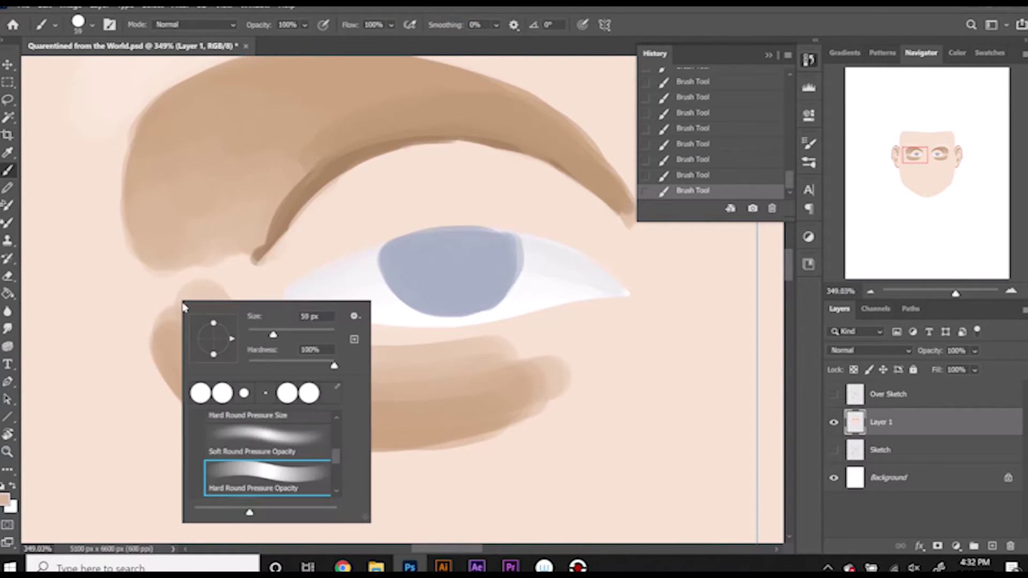
# Step: Darken the eyebrow's left edge and outline its top edge down to the tip
pyautogui.press('Escape')
pyautogui.moveTo(154, 110); pyautogui.dragTo(142, 265)
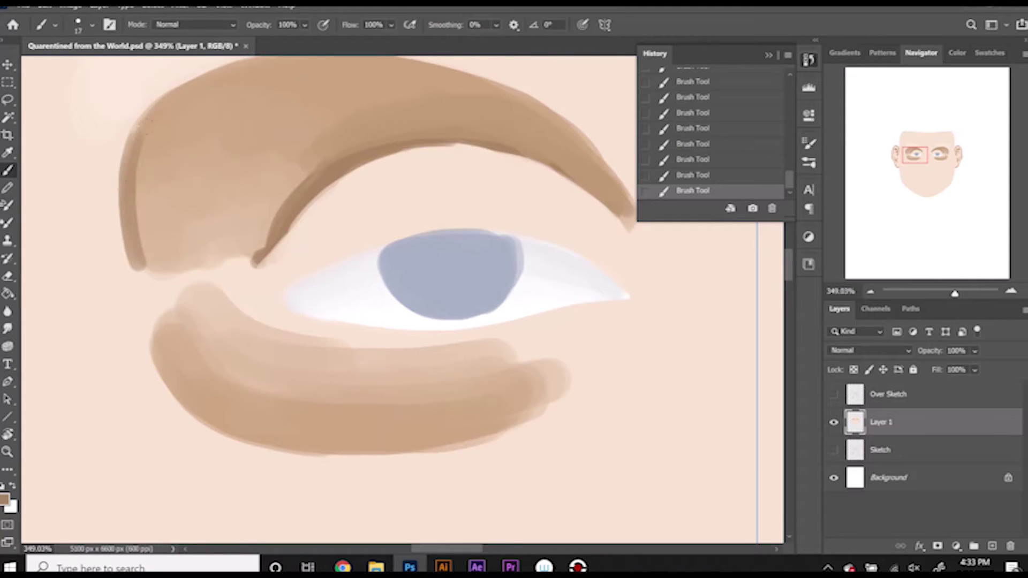
pyautogui.click(808, 60)
pyautogui.scroll(2, 375, 214)
pyautogui.moveTo(214, 102); pyautogui.dragTo(140, 262)
pyautogui.moveTo(152, 134); pyautogui.dragTo(329, 80)
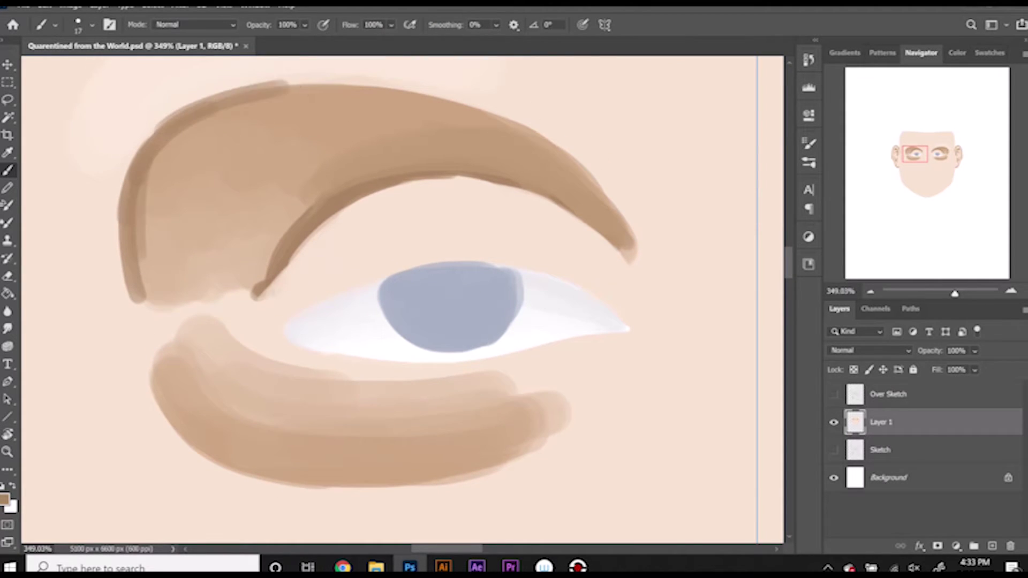
pyautogui.moveTo(257, 80)
pyautogui.mouseDown()
pyautogui.moveTo(396, 89)
pyautogui.moveTo(514, 123)
pyautogui.moveTo(589, 171)
pyautogui.moveTo(641, 263)
pyautogui.mouseUp()
# Step: Outline the lower lid out to the eye's outer corner, then add a light skin-tone stroke along it
pyautogui.moveTo(142, 329)
pyautogui.mouseDown()
pyautogui.moveTo(176, 428)
pyautogui.moveTo(214, 450)
pyautogui.mouseUp()
pyautogui.moveTo(488, 431)
pyautogui.mouseDown()
pyautogui.moveTo(643, 356)
pyautogui.moveTo(666, 359)
pyautogui.mouseUp()
pyautogui.moveTo(514, 421); pyautogui.dragTo(651, 353)
pyautogui.keyDown('alt'); pyautogui.click(643, 375); pyautogui.keyUp('alt')
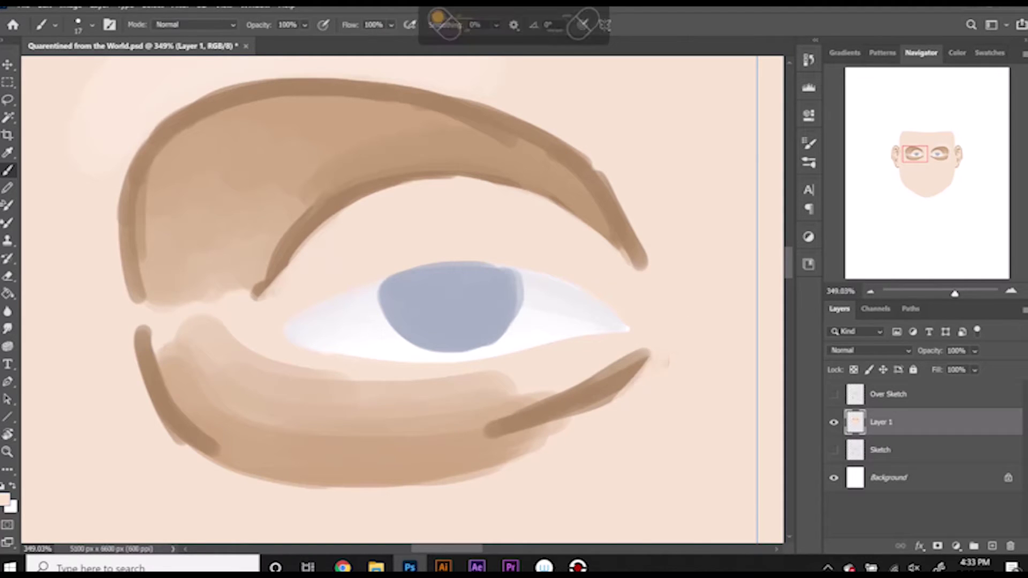
pyautogui.moveTo(182, 439); pyautogui.dragTo(541, 410)
pyautogui.rightClick(551, 340)
pyautogui.press('Escape')
pyautogui.moveTo(913, 159); pyautogui.dragTo(902, 161)
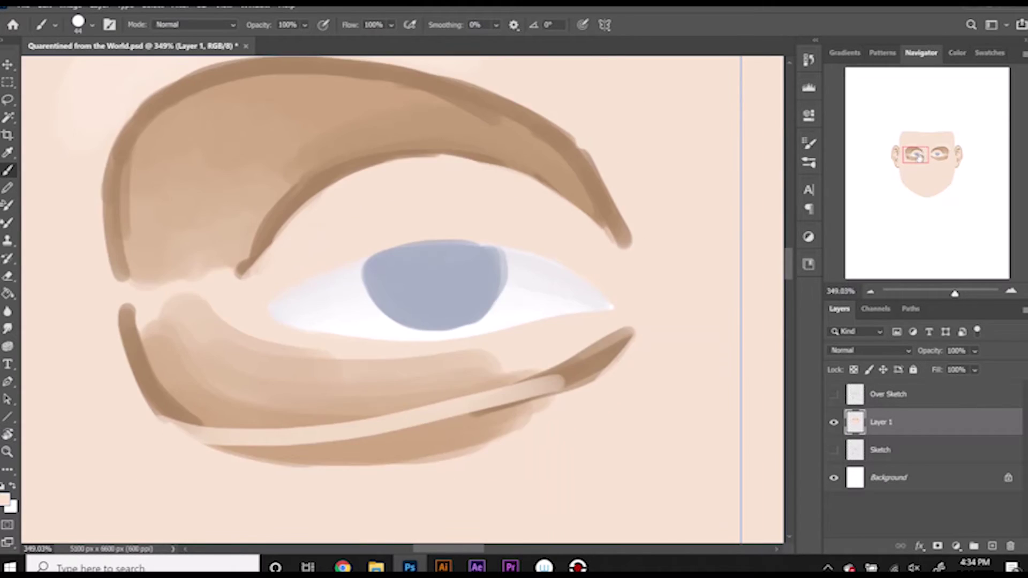
pyautogui.moveTo(194, 332); pyautogui.dragTo(450, 306)
# Step: Replace the light stroke with a 21 px darker brown lower-lid outline to the outer corner
pyautogui.hotkey('ctrl', 'z')
pyautogui.rightClick(211, 299)
pyautogui.doubleClick(311, 471)
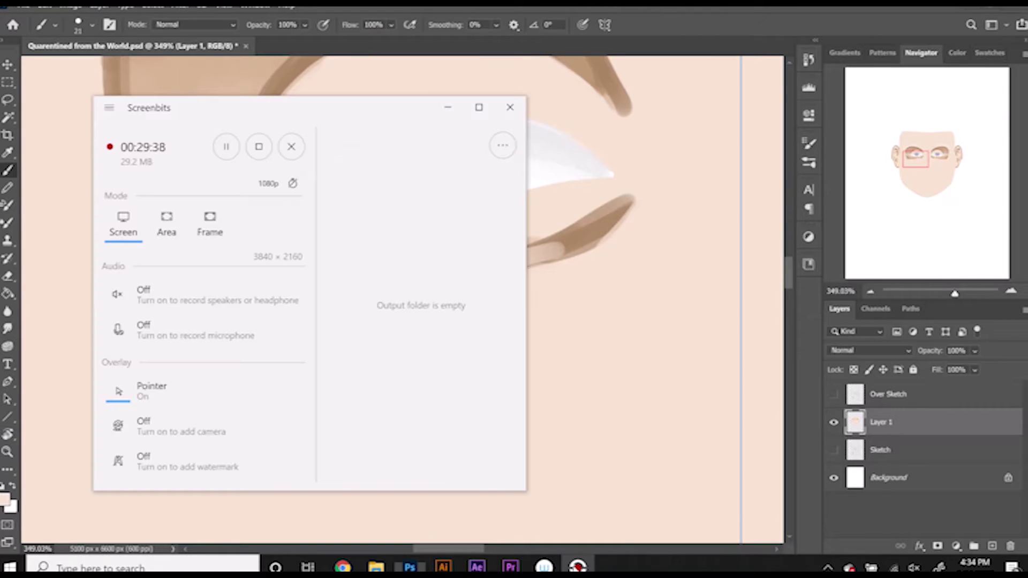
pyautogui.keyDown('alt'); pyautogui.click(176, 284); pyautogui.keyUp('alt')
pyautogui.moveTo(160, 284); pyautogui.dragTo(426, 276)
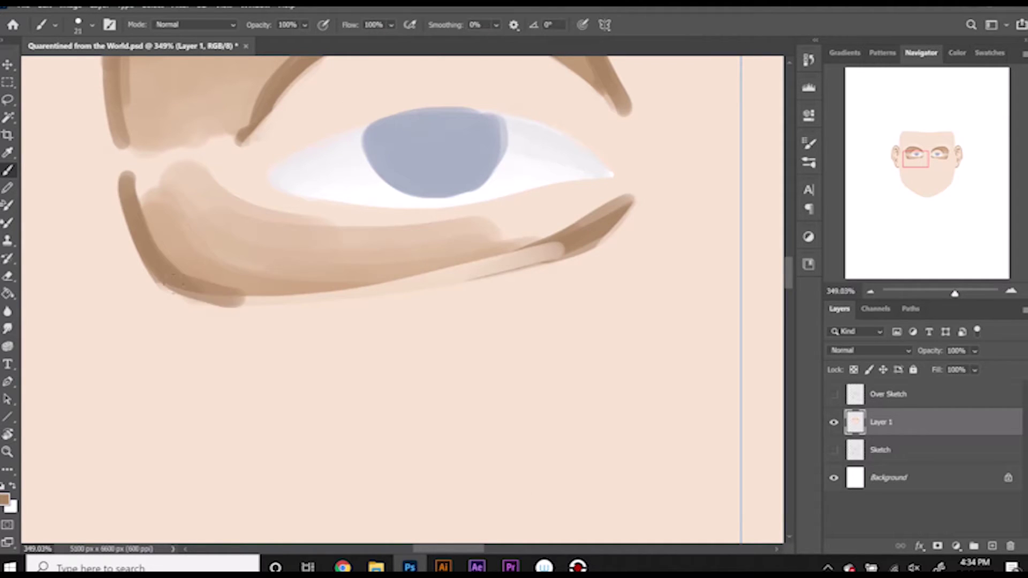
pyautogui.moveTo(501, 259); pyautogui.dragTo(631, 203)
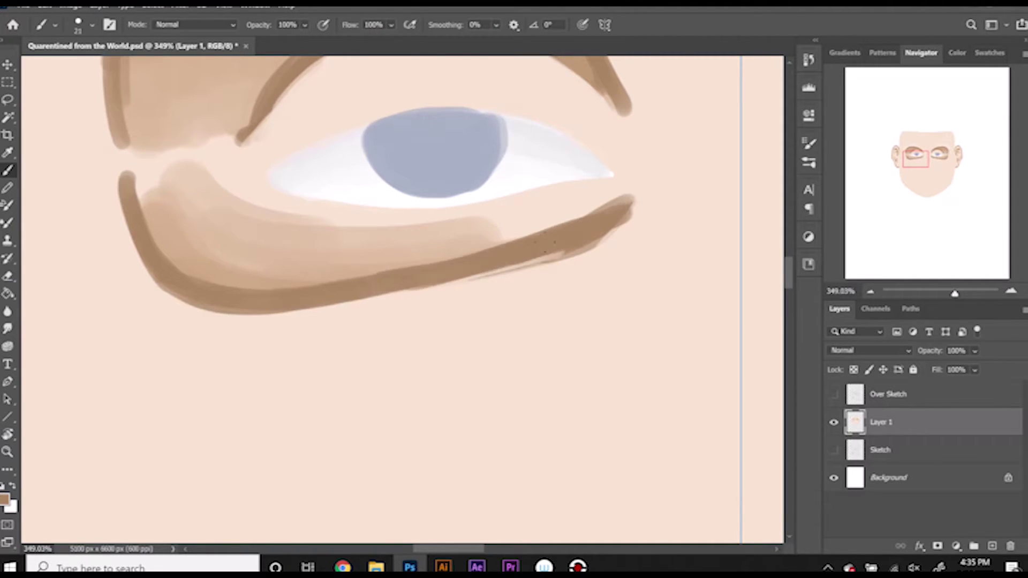
# Step: Zoom out to both eyes and the ear, sample light skin tone and enlarge the brush to 62 px
pyautogui.moveTo(953, 294); pyautogui.dragTo(949, 295)
pyautogui.keyDown('alt'); pyautogui.click(272, 243); pyautogui.keyUp('alt')
pyautogui.rightClick(271, 241)
pyautogui.moveTo(322, 276); pyautogui.dragTo(356, 276)
pyautogui.press('Return')
# Step: Paint skin tone over the eyelid areas, covering the eye's white highlight
pyautogui.moveTo(271, 212)
pyautogui.mouseDown()
pyautogui.moveTo(369, 246)
pyautogui.moveTo(498, 243)
pyautogui.moveTo(332, 160)
pyautogui.moveTo(326, 176)
pyautogui.mouseUp()
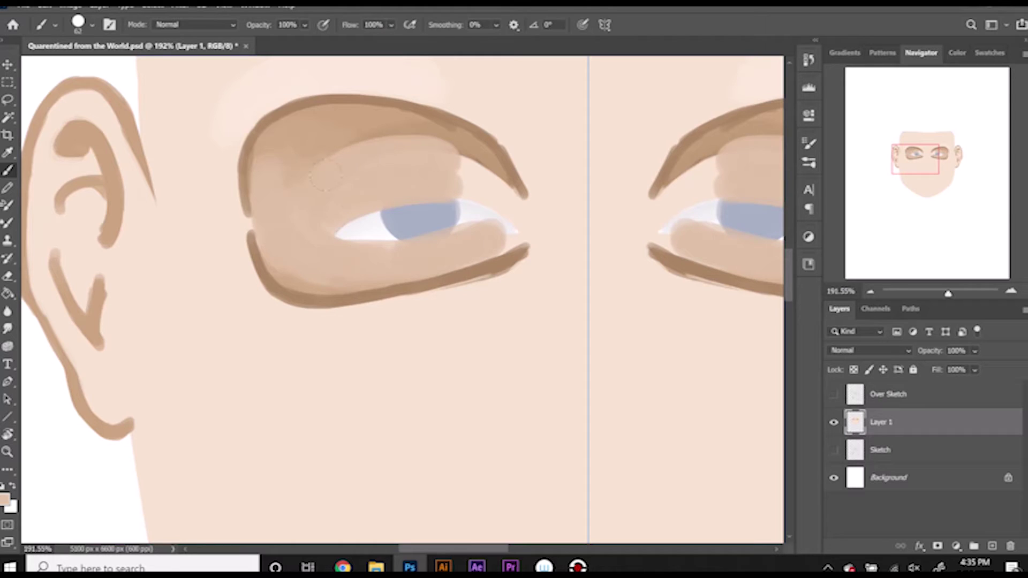
pyautogui.moveTo(321, 134)
pyautogui.mouseDown()
pyautogui.moveTo(404, 134)
pyautogui.moveTo(498, 214)
pyautogui.moveTo(430, 204)
pyautogui.mouseUp()
pyautogui.moveTo(471, 158)
pyautogui.mouseDown()
pyautogui.moveTo(310, 204)
pyautogui.moveTo(375, 235)
pyautogui.moveTo(419, 188)
pyautogui.mouseUp()
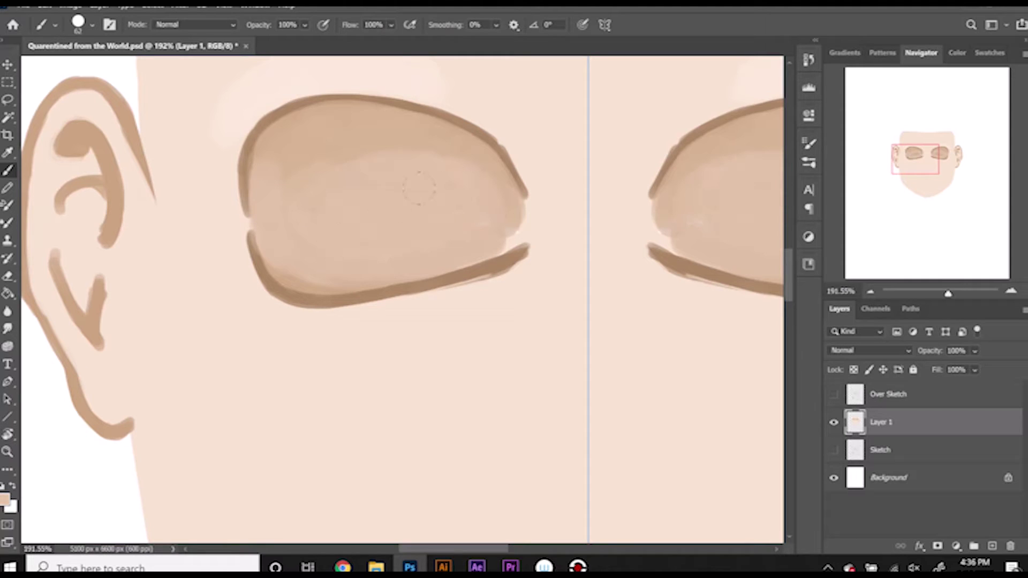
pyautogui.moveTo(273, 153); pyautogui.dragTo(289, 243)
pyautogui.moveTo(279, 279); pyautogui.dragTo(321, 193)
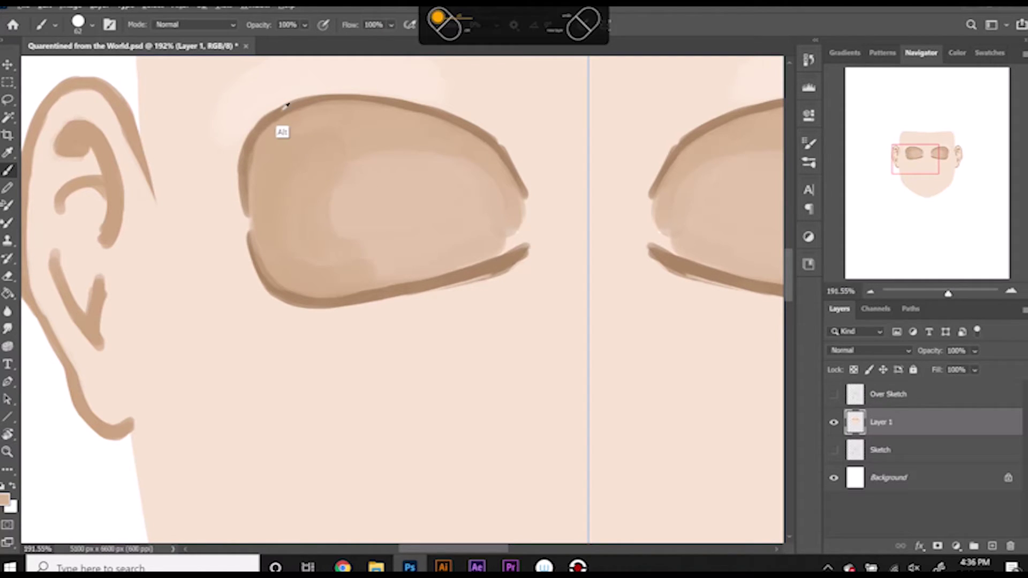
# Step: Resize the brush to 33 px and darken the upper-lid lines, thickening the left eye's outline
pyautogui.rightClick(423, 155)
pyautogui.moveTo(466, 160)
pyautogui.mouseDown()
pyautogui.moveTo(445, 167)
pyautogui.moveTo(477, 147)
pyautogui.mouseUp()
pyautogui.press('Return')
pyautogui.moveTo(409, 101); pyautogui.dragTo(527, 184)
pyautogui.moveTo(648, 185); pyautogui.dragTo(771, 102)
pyautogui.moveTo(374, 107); pyautogui.dragTo(514, 176)
pyautogui.moveTo(455, 128); pyautogui.dragTo(527, 198)
# Step: Thicken both upper-lid outlines and shade along the eyes' outer edges
pyautogui.moveTo(342, 107); pyautogui.dragTo(447, 128)
pyautogui.moveTo(731, 128); pyautogui.dragTo(782, 112)
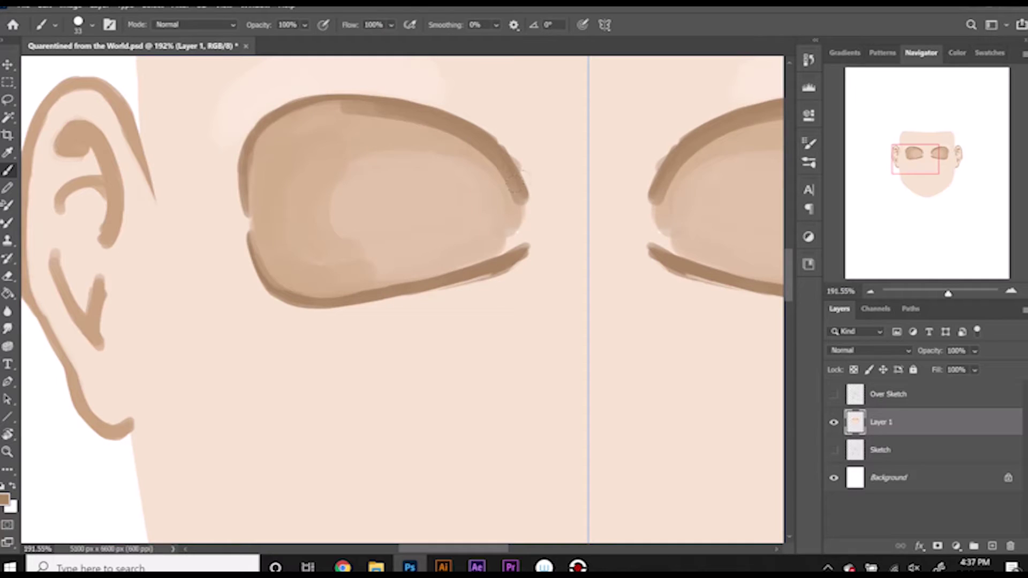
pyautogui.moveTo(504, 166); pyautogui.dragTo(516, 212)
pyautogui.moveTo(672, 166); pyautogui.dragTo(659, 212)
pyautogui.moveTo(256, 150)
pyautogui.mouseDown()
pyautogui.moveTo(308, 111)
pyautogui.moveTo(508, 200)
pyautogui.mouseUp()
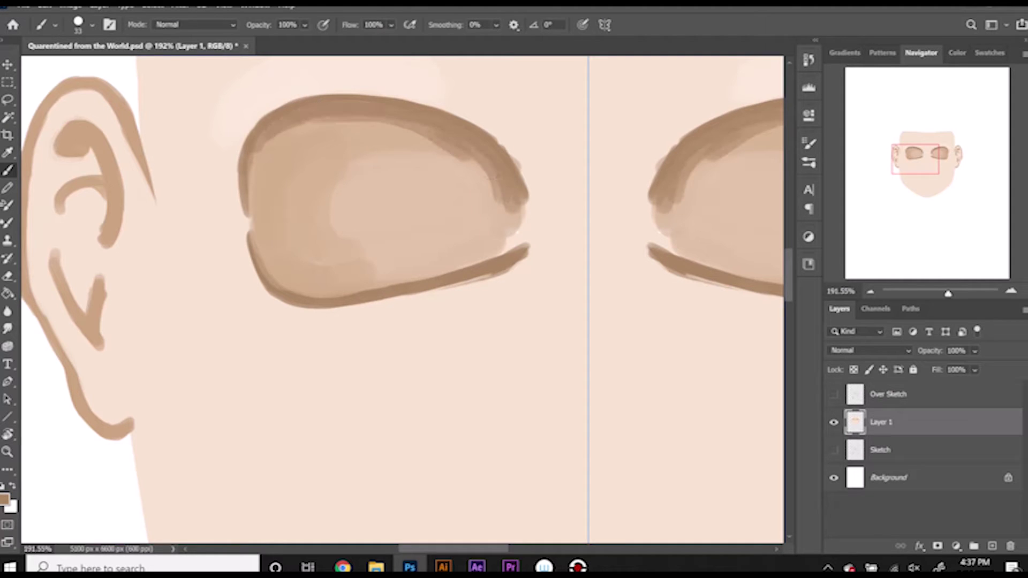
pyautogui.moveTo(466, 150); pyautogui.dragTo(517, 214)
# Step: Soften the inner upper-lid edge with lighter tan, then add darker brown strokes to the outer lids
pyautogui.keyDown('alt'); pyautogui.click(316, 156); pyautogui.keyUp('alt')
pyautogui.moveTo(326, 120); pyautogui.dragTo(374, 116)
pyautogui.moveTo(460, 155); pyautogui.dragTo(493, 203)
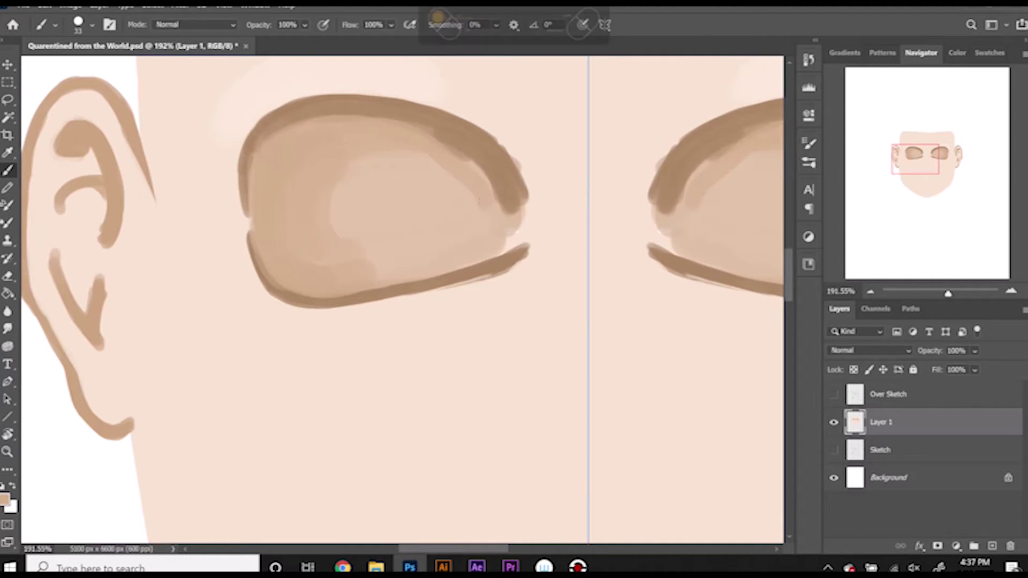
pyautogui.keyDown('alt'); pyautogui.click(506, 187); pyautogui.keyUp('alt')
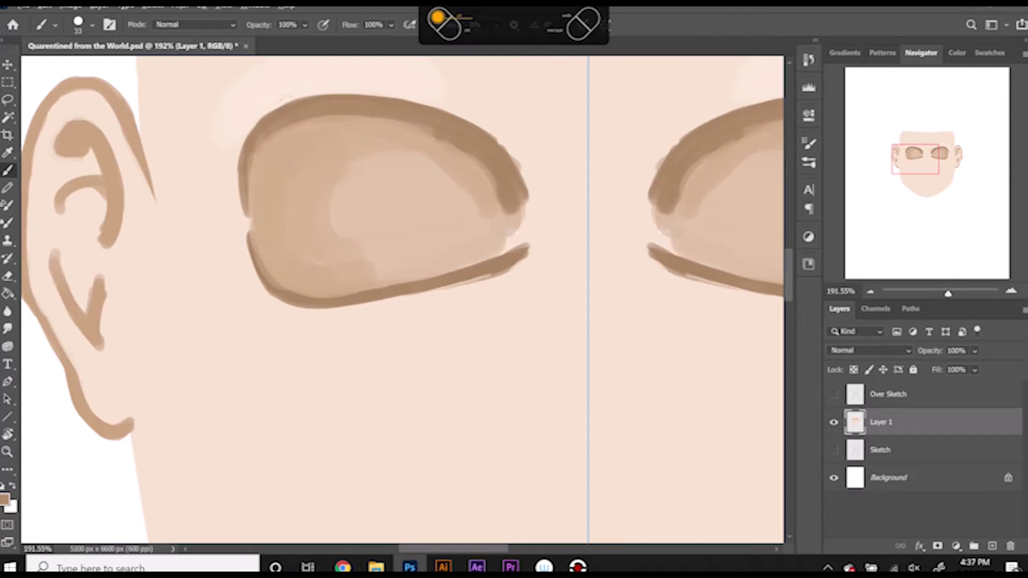
pyautogui.moveTo(471, 160); pyautogui.dragTo(501, 212)
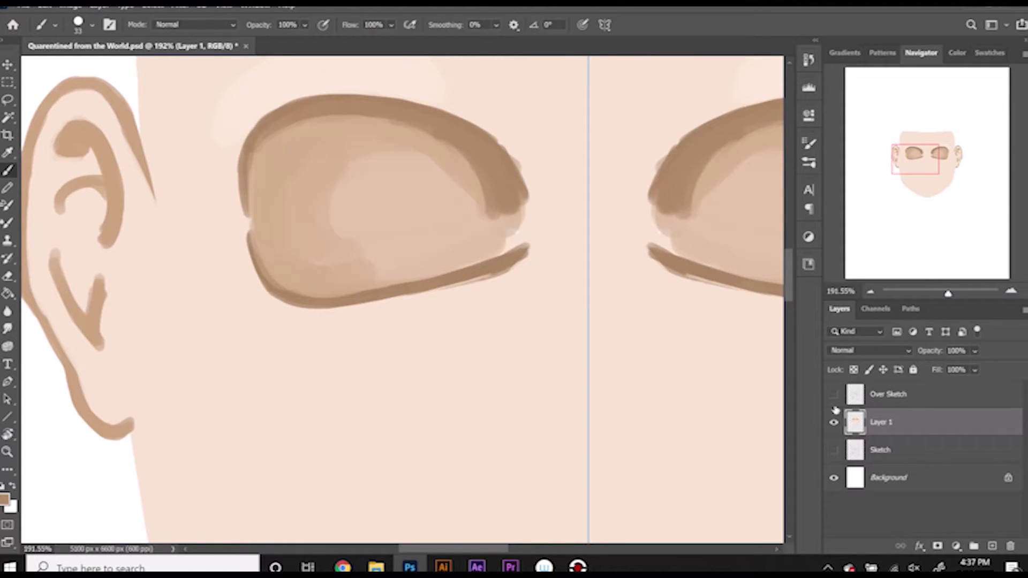
# Step: Paint broad dark brown strokes across the upper lid
pyautogui.scroll(3, 546, 267)
pyautogui.keyDown('alt'); pyautogui.keyDown('shift'); pyautogui.rightClick(459, 107); pyautogui.keyUp('shift'); pyautogui.keyUp('alt')
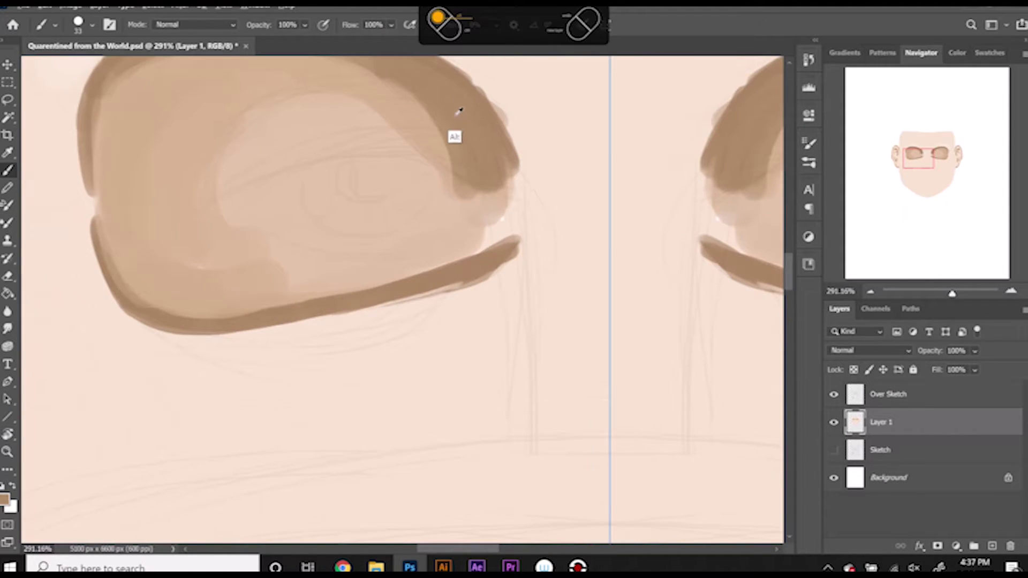
pyautogui.moveTo(236, 166); pyautogui.dragTo(444, 134)
pyautogui.moveTo(246, 139); pyautogui.dragTo(433, 94)
pyautogui.scroll(-2, 796, 270)
pyautogui.scroll(3, 797, 270)
pyautogui.scroll(-3, 797, 271)
pyautogui.scroll(2, 797, 270)
# Step: Paint both eye whites light grey from the Swatches with 100% smoothing, and save the file
pyautogui.click(955, 53)
pyautogui.click(989, 52)
pyautogui.click(941, 92)
pyautogui.moveTo(230, 208); pyautogui.dragTo(314, 144)
pyautogui.rightClick(292, 192)
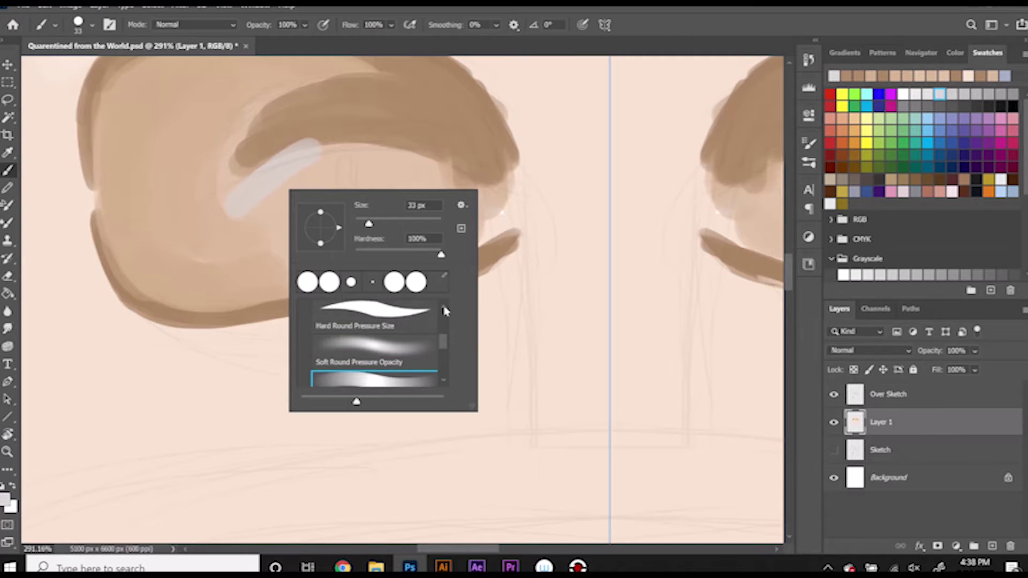
pyautogui.click(438, 8)
pyautogui.hotkey('ctrl', 'z')
pyautogui.moveTo(230, 208)
pyautogui.mouseDown()
pyautogui.moveTo(321, 147)
pyautogui.moveTo(419, 140)
pyautogui.moveTo(468, 188)
pyautogui.mouseUp()
pyautogui.click(495, 25)
pyautogui.moveTo(231, 209)
pyautogui.mouseDown()
pyautogui.moveTo(468, 194)
pyautogui.moveTo(460, 177)
pyautogui.moveTo(263, 182)
pyautogui.moveTo(254, 200)
pyautogui.mouseUp()
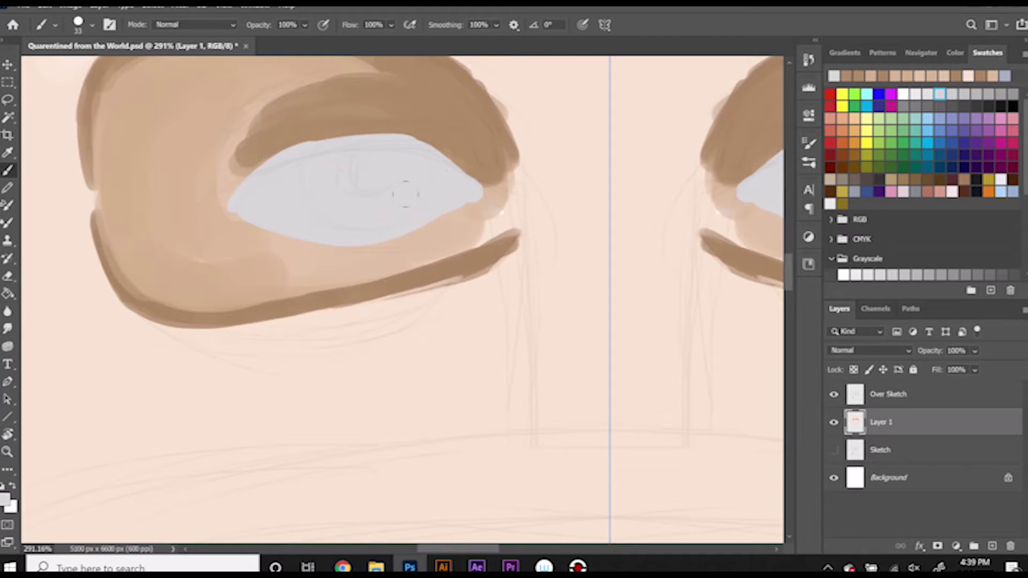
pyautogui.hotkey('ctrl', 's')
# Step: Switch to a lower brush preset and try tan over the eye white, reverting it via History
pyautogui.rightClick(342, 157)
pyautogui.click(498, 347)
pyautogui.click(423, 333)
pyautogui.press('Return')
pyautogui.keyDown('alt'); pyautogui.click(246, 170); pyautogui.keyUp('alt')
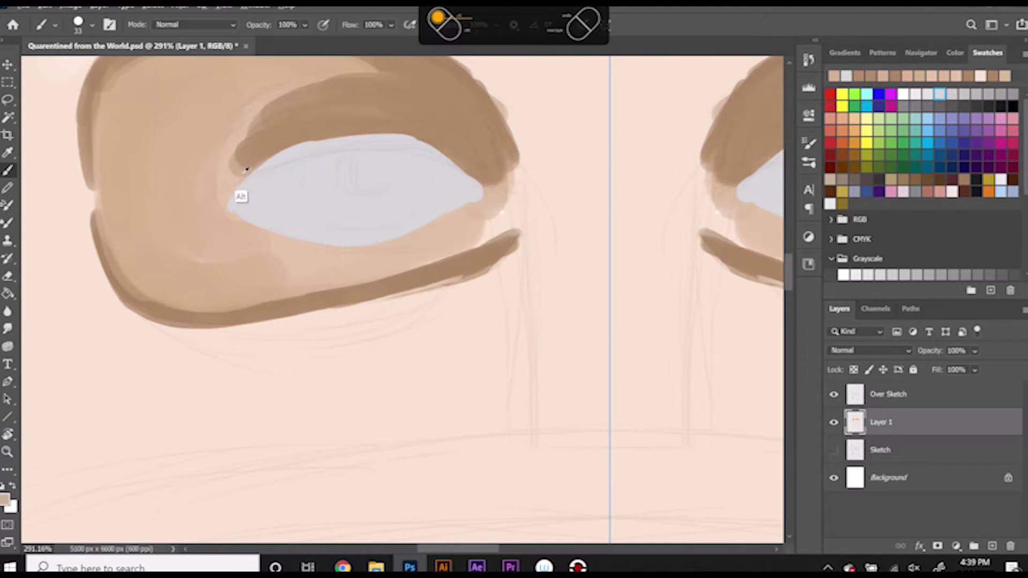
pyautogui.moveTo(316, 138)
pyautogui.mouseDown()
pyautogui.moveTo(236, 183)
pyautogui.moveTo(235, 212)
pyautogui.mouseUp()
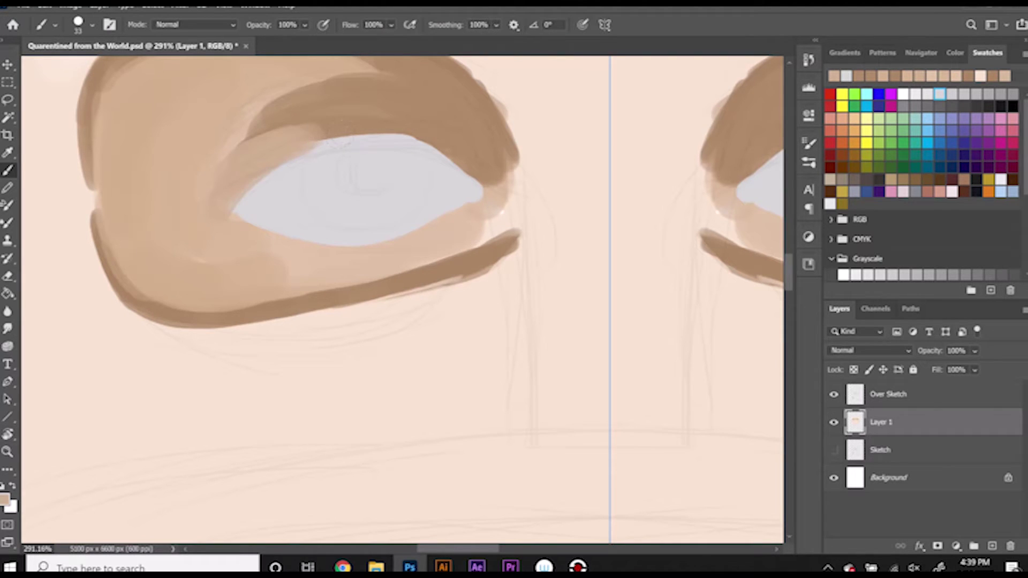
pyautogui.click(808, 59)
pyautogui.click(703, 81)
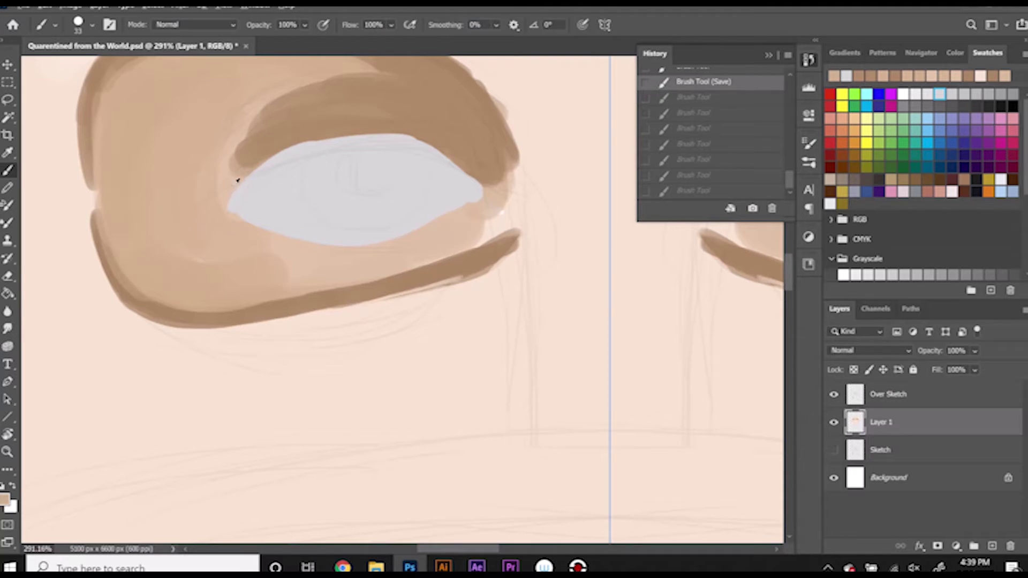
# Step: Lighten the upper eyelid above the eye white with a lighter sampled tan
pyautogui.keyDown('alt'); pyautogui.click(237, 180); pyautogui.keyUp('alt')
pyautogui.moveTo(236, 176); pyautogui.dragTo(338, 121)
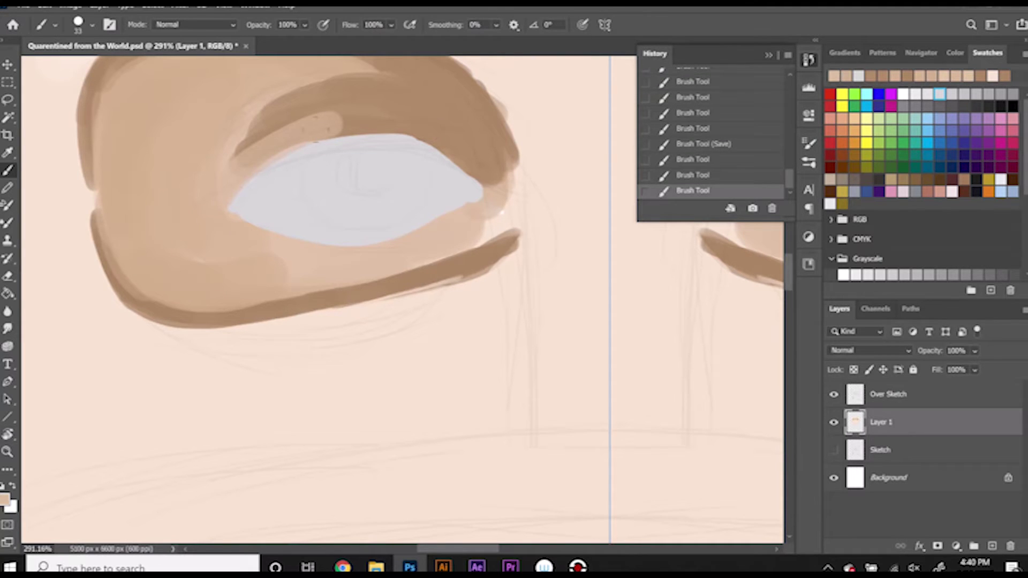
pyautogui.moveTo(241, 163); pyautogui.dragTo(386, 115)
pyautogui.moveTo(273, 163)
pyautogui.mouseDown()
pyautogui.moveTo(445, 115)
pyautogui.moveTo(442, 107)
pyautogui.mouseUp()
pyautogui.moveTo(313, 155)
pyautogui.mouseDown()
pyautogui.moveTo(447, 131)
pyautogui.moveTo(501, 171)
pyautogui.moveTo(446, 144)
pyautogui.mouseUp()
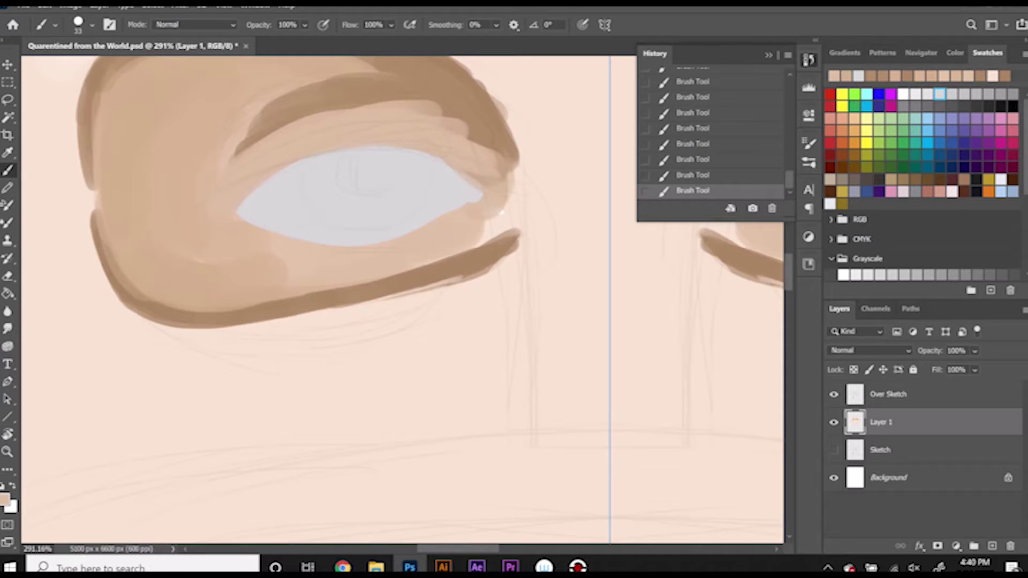
# Step: Sample a new skin colour and repaint the upper eyelid crease lighter
pyautogui.keyDown('alt'); pyautogui.click(463, 222); pyautogui.keyUp('alt')
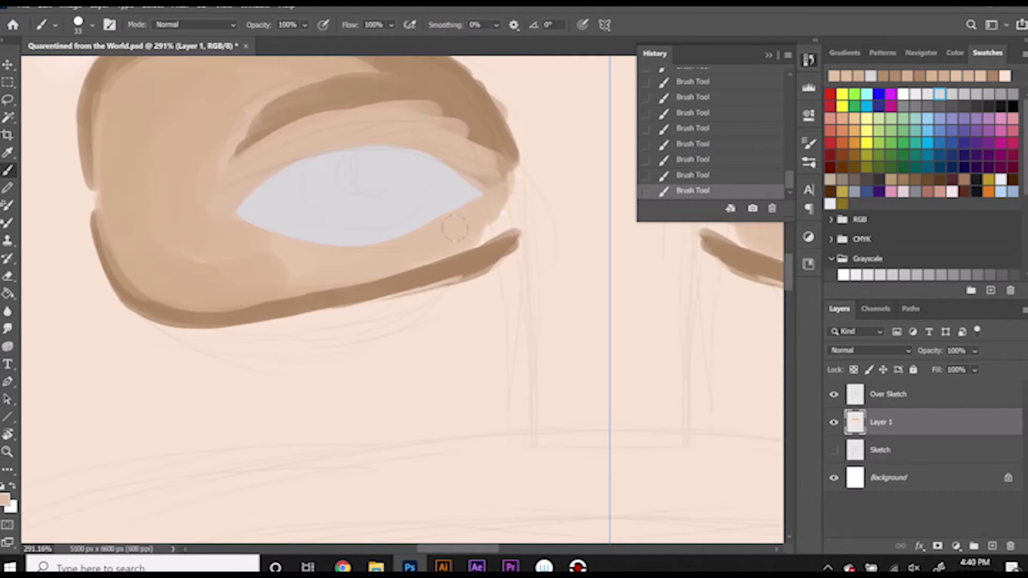
pyautogui.hotkey('ctrl', 'z')
pyautogui.hotkey('ctrl', 'z')
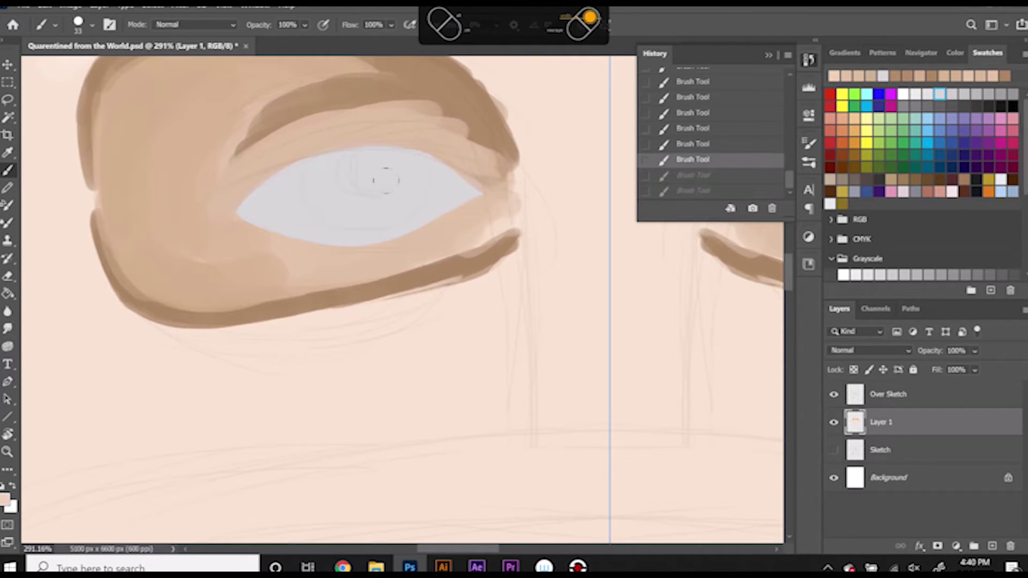
pyautogui.moveTo(327, 110); pyautogui.dragTo(231, 166)
pyautogui.moveTo(450, 126); pyautogui.dragTo(295, 152)
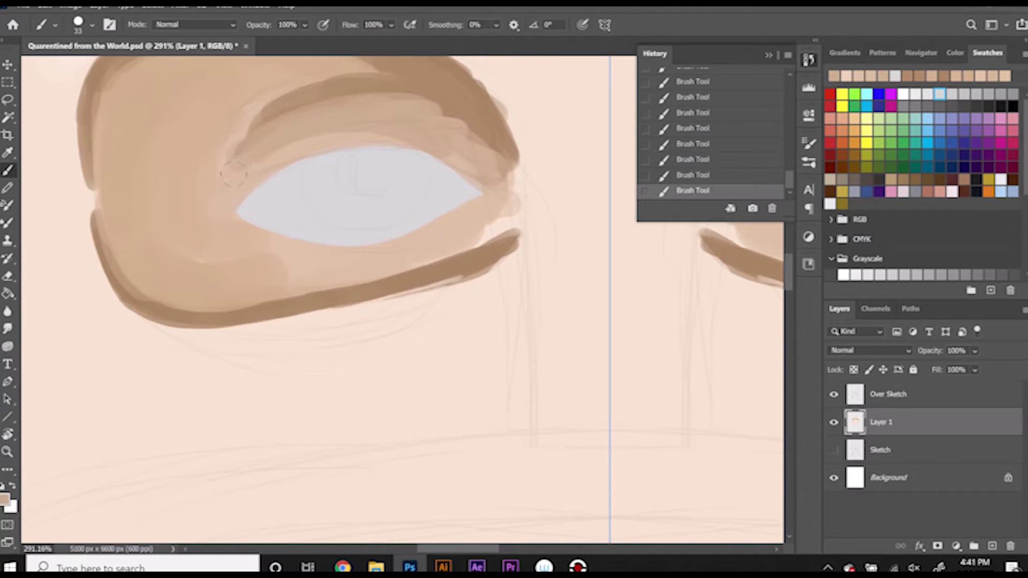
pyautogui.keyDown('alt'); pyautogui.click(392, 101); pyautogui.keyUp('alt')
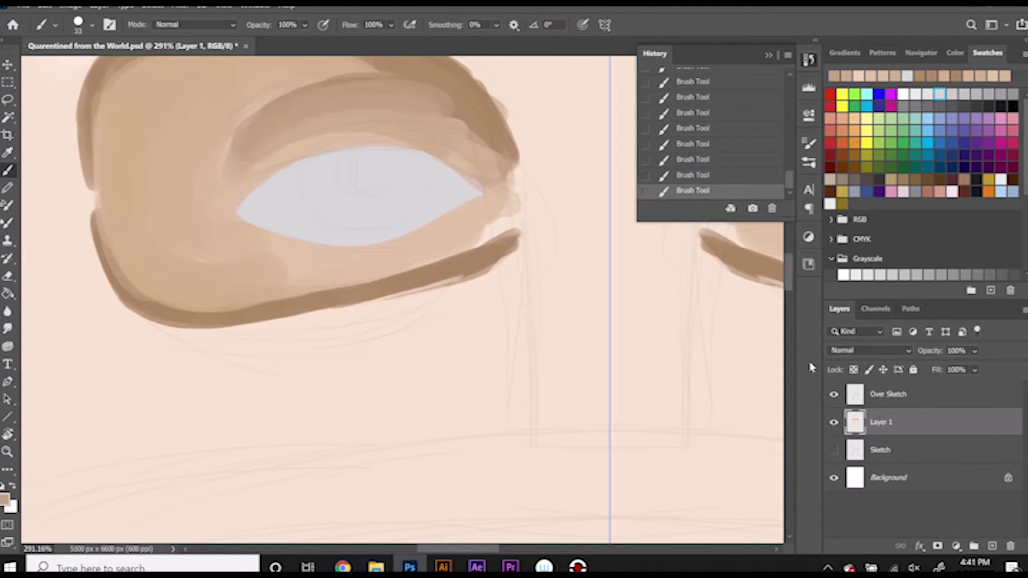
# Step: Hide the Over Sketch layer and add light strokes along the upper-lid crease
pyautogui.scroll(3, 789, 277)
pyautogui.click(833, 394)
pyautogui.moveTo(270, 279); pyautogui.dragTo(342, 257)
pyautogui.moveTo(322, 270); pyautogui.dragTo(354, 262)
pyautogui.moveTo(449, 274)
pyautogui.mouseDown()
pyautogui.moveTo(434, 292)
pyautogui.moveTo(466, 321)
pyautogui.mouseUp()
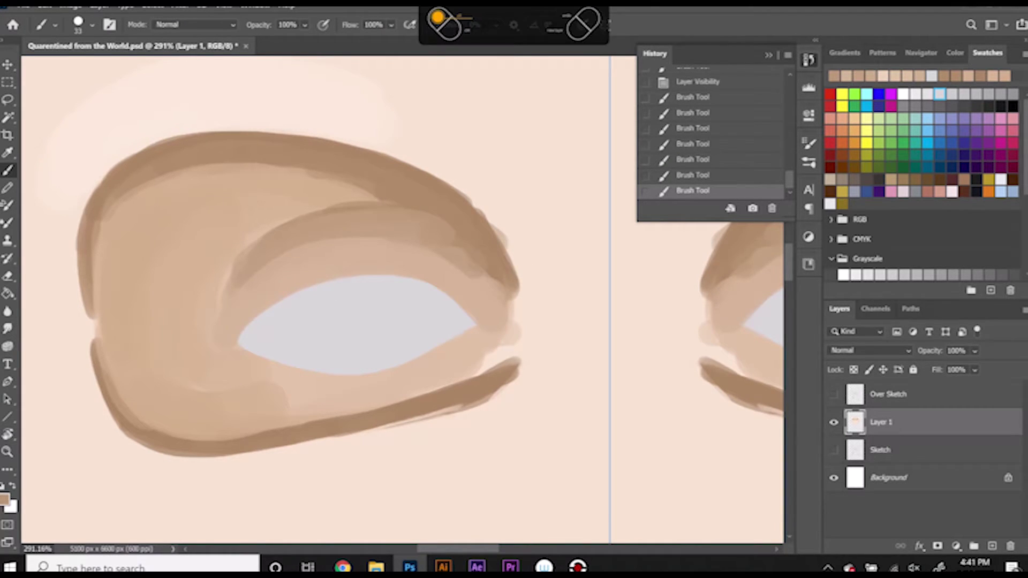
# Step: Darken the lid crease and the outer upper-lid curves on both eyes
pyautogui.moveTo(428, 247); pyautogui.dragTo(337, 260)
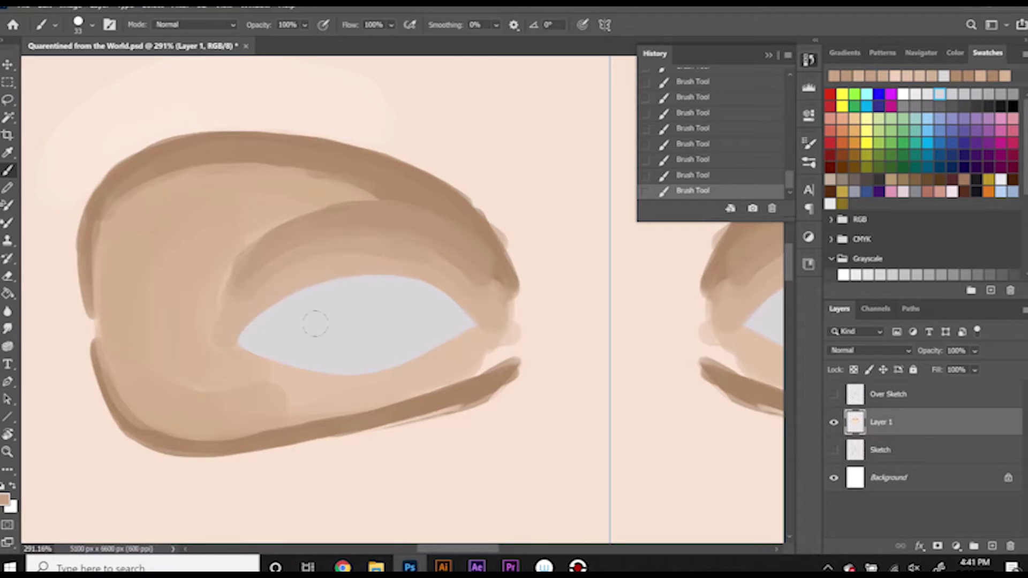
pyautogui.hotkey('ctrl', 'z')
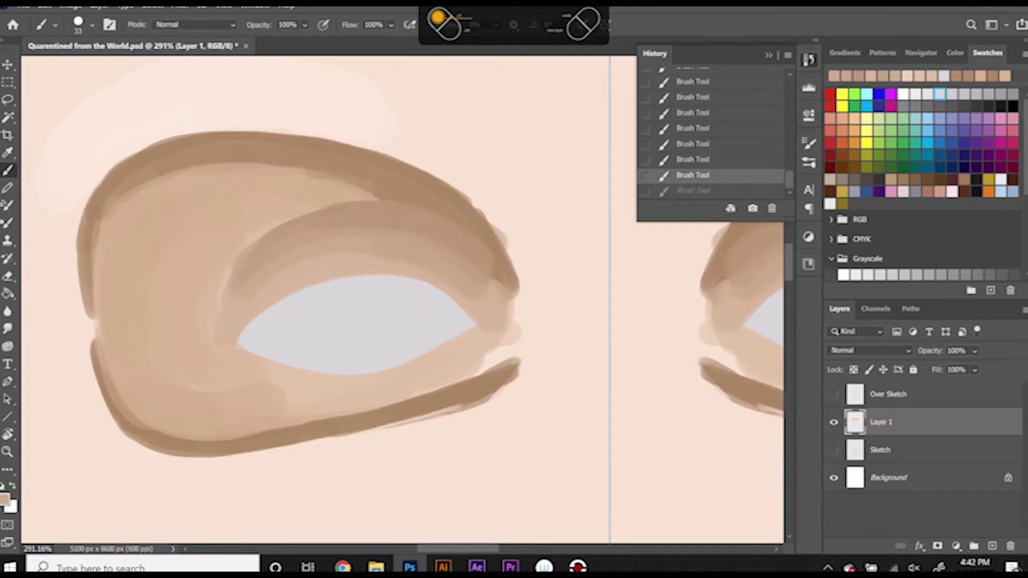
pyautogui.hotkey('ctrl', 'shift', 'z')
pyautogui.moveTo(477, 252); pyautogui.dragTo(501, 324)
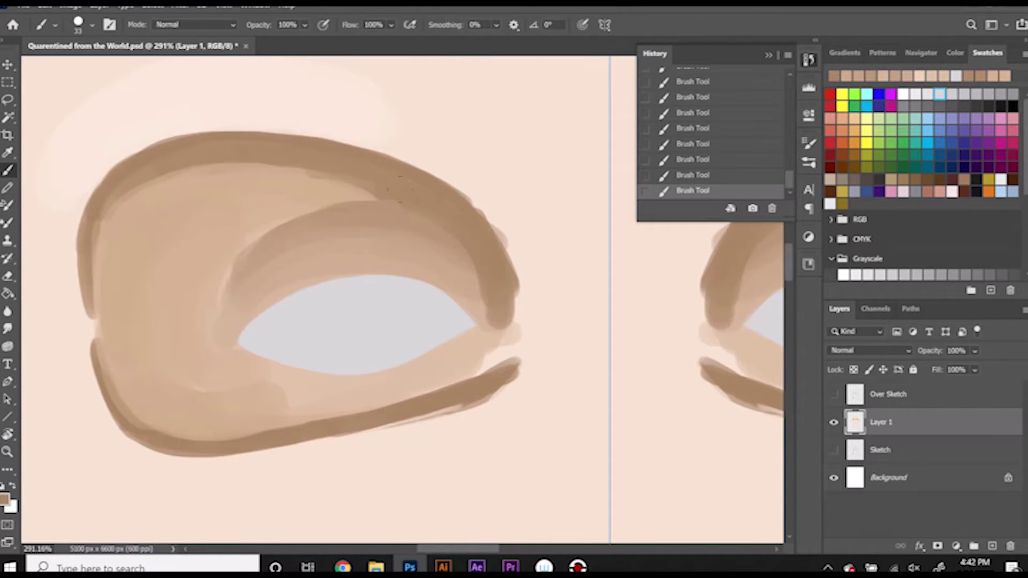
pyautogui.moveTo(455, 188); pyautogui.dragTo(509, 315)
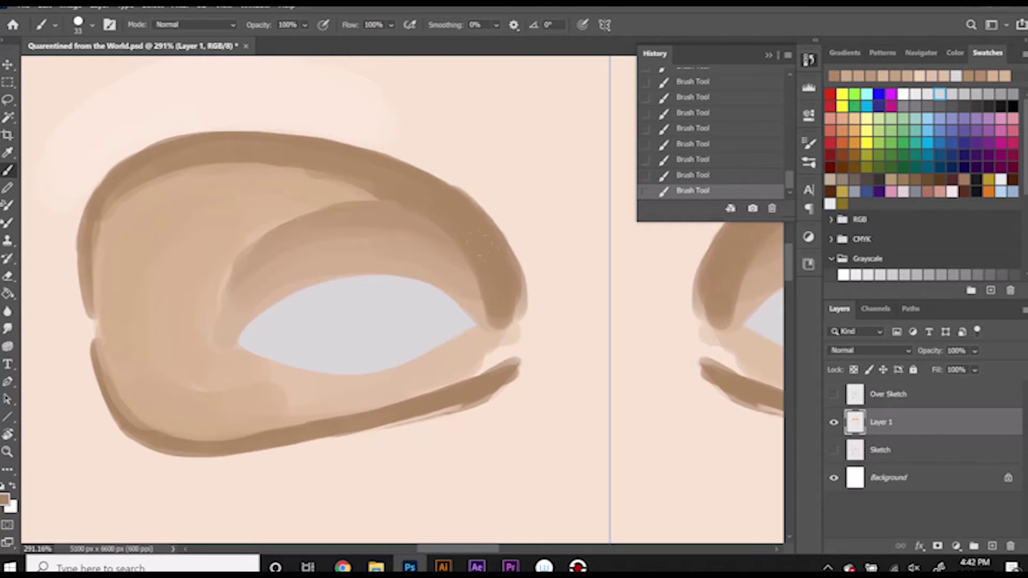
# Step: Thin the brown lower-lid band and outer eyelid edge with sampled light peach
pyautogui.keyDown('alt'); pyautogui.click(501, 353); pyautogui.keyUp('alt')
pyautogui.moveTo(253, 464)
pyautogui.mouseDown()
pyautogui.moveTo(517, 367)
pyautogui.moveTo(496, 380)
pyautogui.moveTo(508, 308)
pyautogui.mouseUp()
pyautogui.moveTo(514, 321); pyautogui.dragTo(461, 369)
pyautogui.moveTo(520, 236)
pyautogui.mouseDown()
pyautogui.moveTo(501, 332)
pyautogui.moveTo(514, 314)
pyautogui.mouseUp()
# Step: With sampled brown and a smaller brush preset, repaint the darker, rounded outer upper-lid corners
pyautogui.keyDown('alt'); pyautogui.click(476, 257); pyautogui.keyUp('alt')
pyautogui.rightClick(517, 238)
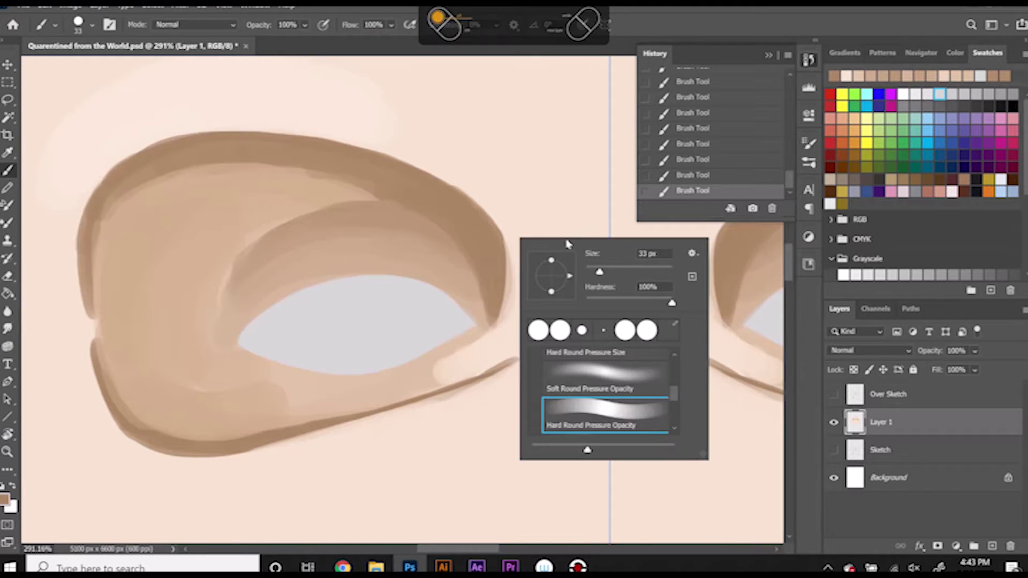
pyautogui.doubleClick(607, 420)
pyautogui.moveTo(509, 268); pyautogui.dragTo(522, 311)
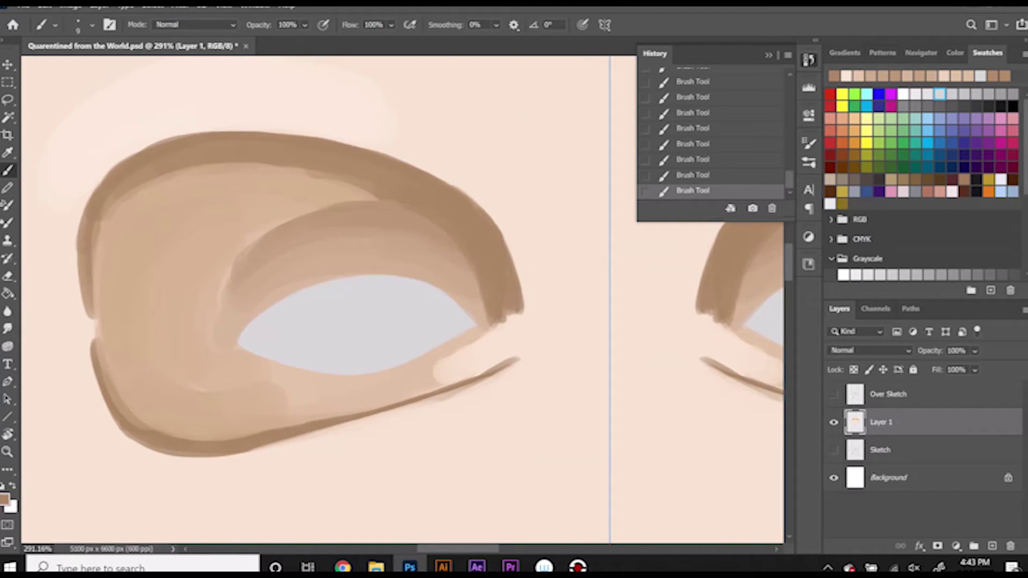
pyautogui.rightClick(517, 320)
pyautogui.press('Escape')
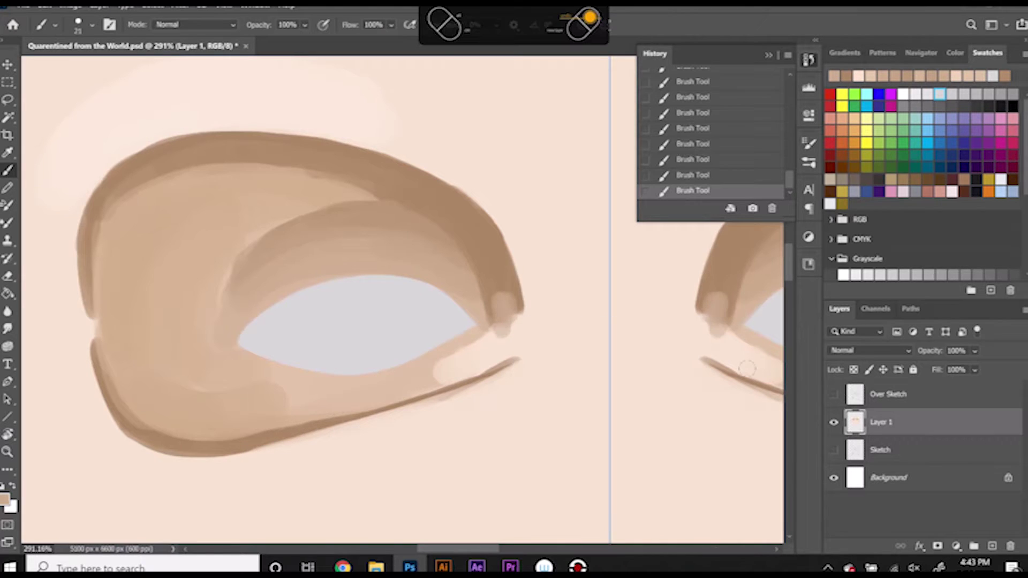
pyautogui.hotkey('ctrl', 'z')
pyautogui.hotkey('ctrl', 'z')
pyautogui.hotkey('ctrl', 'z')
pyautogui.hotkey('ctrl', 'z')
pyautogui.moveTo(498, 316); pyautogui.dragTo(516, 327)
# Step: Refine the lower lid into a slim line with light peach strokes
pyautogui.keyDown('alt'); pyautogui.click(450, 356); pyautogui.keyUp('alt')
pyautogui.moveTo(482, 361); pyautogui.dragTo(435, 368)
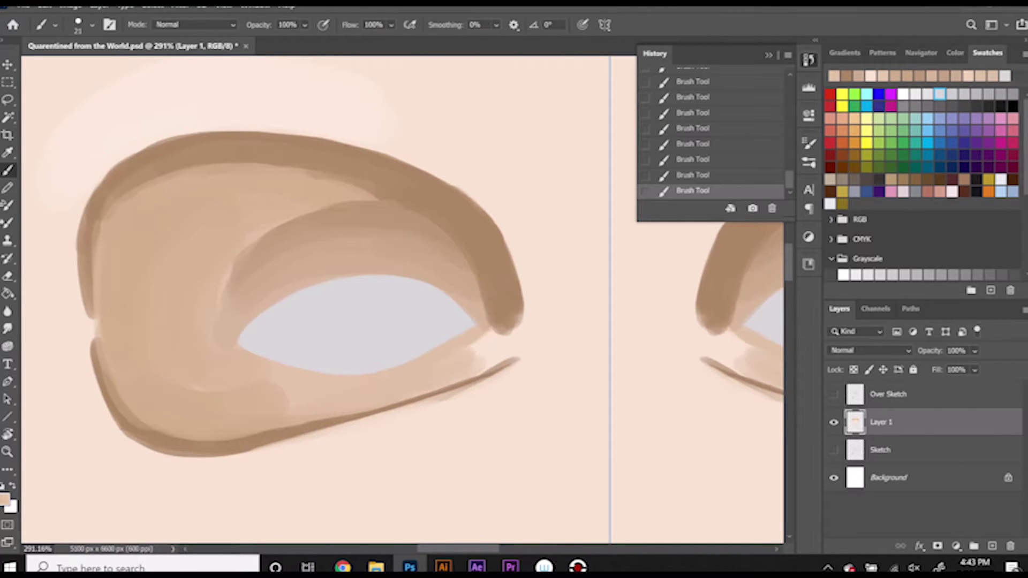
pyautogui.scroll(-3, 321, 268)
pyautogui.scroll(4, 321, 267)
# Step: Choose light blue in the Color Picker and test it with a thin stroke
pyautogui.click(923, 127)
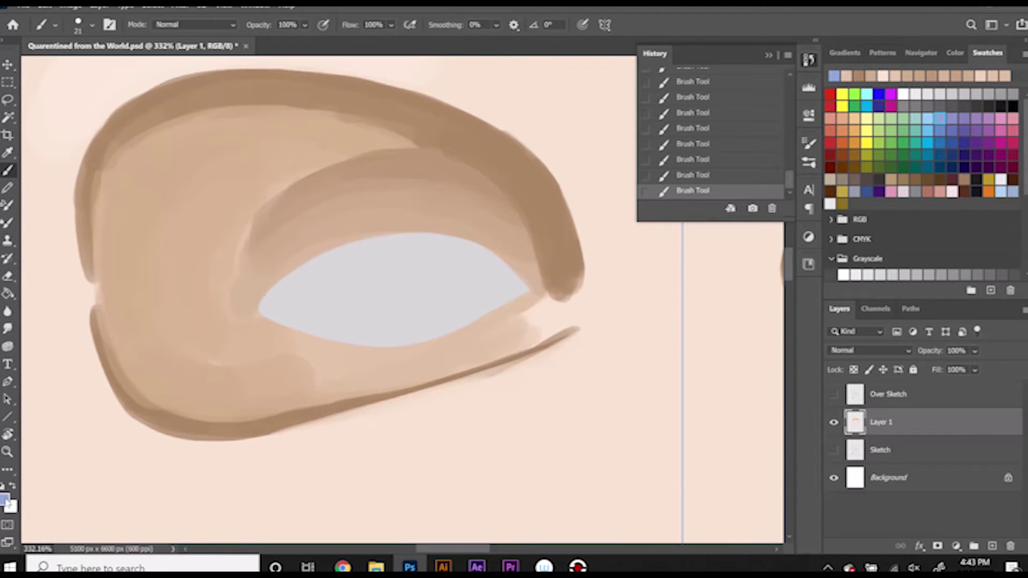
pyautogui.click(5, 499)
pyautogui.click(390, 158)
pyautogui.click(645, 105)
pyautogui.moveTo(683, 222); pyautogui.dragTo(683, 541)
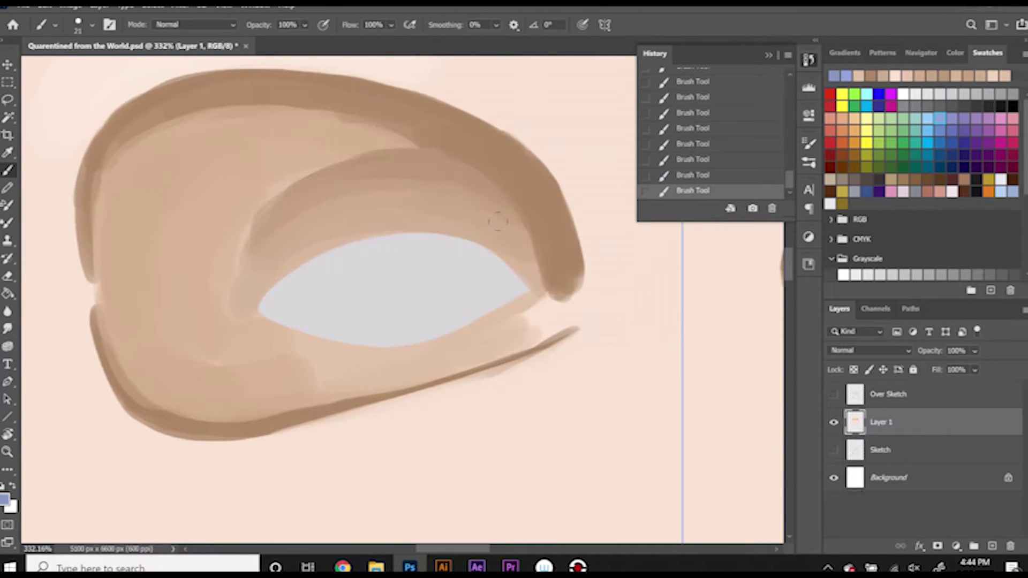
pyautogui.scroll(2, 498, 222)
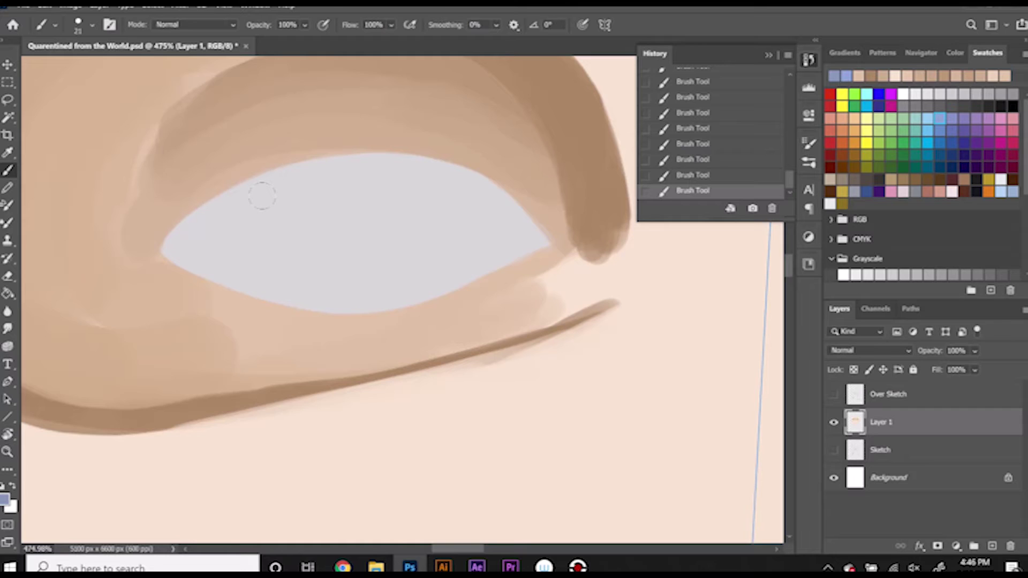
# Step: Paint a blue iris over the eye white, then reduce the brush to 14 px
pyautogui.moveTo(307, 246)
pyautogui.mouseDown()
pyautogui.moveTo(390, 190)
pyautogui.moveTo(300, 177)
pyautogui.moveTo(348, 224)
pyautogui.moveTo(267, 206)
pyautogui.moveTo(385, 177)
pyautogui.moveTo(449, 224)
pyautogui.mouseUp()
pyautogui.moveTo(316, 216); pyautogui.dragTo(386, 220)
pyautogui.rightClick(322, 225)
pyautogui.moveTo(402, 259); pyautogui.dragTo(395, 259)
pyautogui.press('Return')
# Step: Shade the iris's left edge and bottom in a darker blue
pyautogui.click(4, 499)
pyautogui.click(645, 104)
pyautogui.moveTo(257, 177); pyautogui.dragTo(308, 273)
pyautogui.moveTo(279, 222)
pyautogui.mouseDown()
pyautogui.moveTo(385, 270)
pyautogui.moveTo(455, 172)
pyautogui.moveTo(413, 252)
pyautogui.mouseUp()
pyautogui.moveTo(265, 176)
pyautogui.mouseDown()
pyautogui.moveTo(305, 246)
pyautogui.moveTo(439, 214)
pyautogui.mouseUp()
pyautogui.moveTo(449, 166); pyautogui.dragTo(429, 225)
# Step: Blend lighter blue into the iris centre and paint a dark blue pupil
pyautogui.keyDown('alt'); pyautogui.click(300, 187); pyautogui.keyUp('alt')
pyautogui.moveTo(268, 182); pyautogui.dragTo(300, 235)
pyautogui.moveTo(364, 177); pyautogui.dragTo(439, 252)
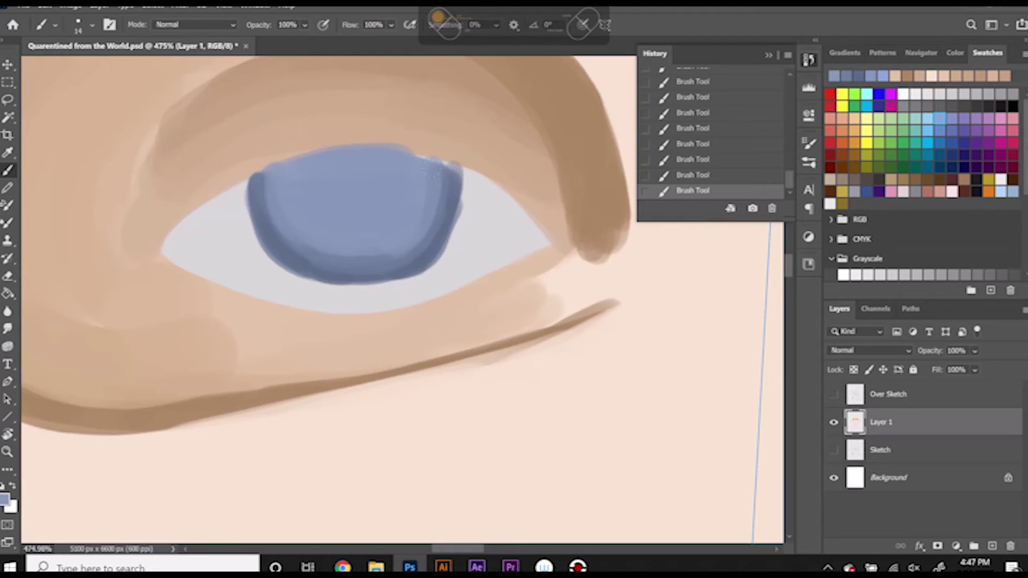
pyautogui.moveTo(257, 177)
pyautogui.mouseDown()
pyautogui.moveTo(332, 267)
pyautogui.moveTo(409, 267)
pyautogui.moveTo(447, 169)
pyautogui.mouseUp()
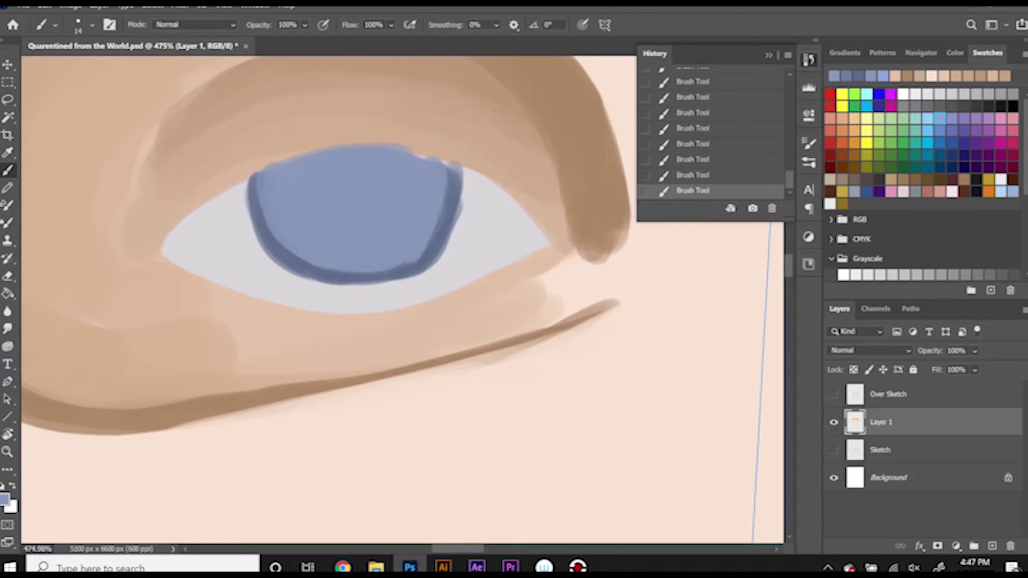
pyautogui.moveTo(364, 158)
pyautogui.mouseDown()
pyautogui.moveTo(343, 206)
pyautogui.moveTo(353, 193)
pyautogui.moveTo(330, 178)
pyautogui.moveTo(319, 201)
pyautogui.moveTo(375, 204)
pyautogui.moveTo(385, 225)
pyautogui.mouseUp()
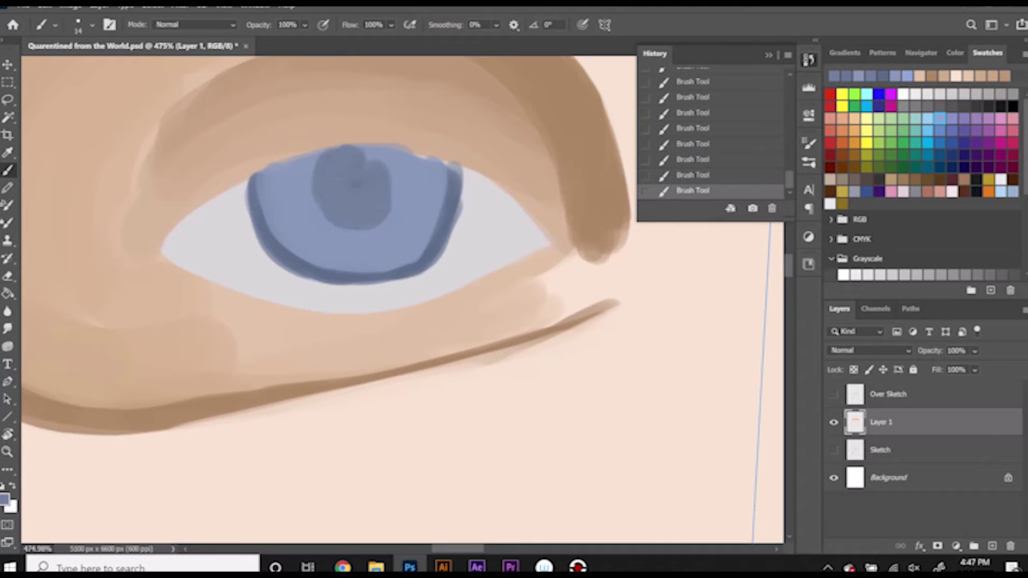
# Step: Paint sampled skin over the top of the iris and darken beside the outer corner
pyautogui.keyDown('alt'); pyautogui.click(260, 160); pyautogui.keyUp('alt')
pyautogui.moveTo(321, 152); pyautogui.dragTo(450, 161)
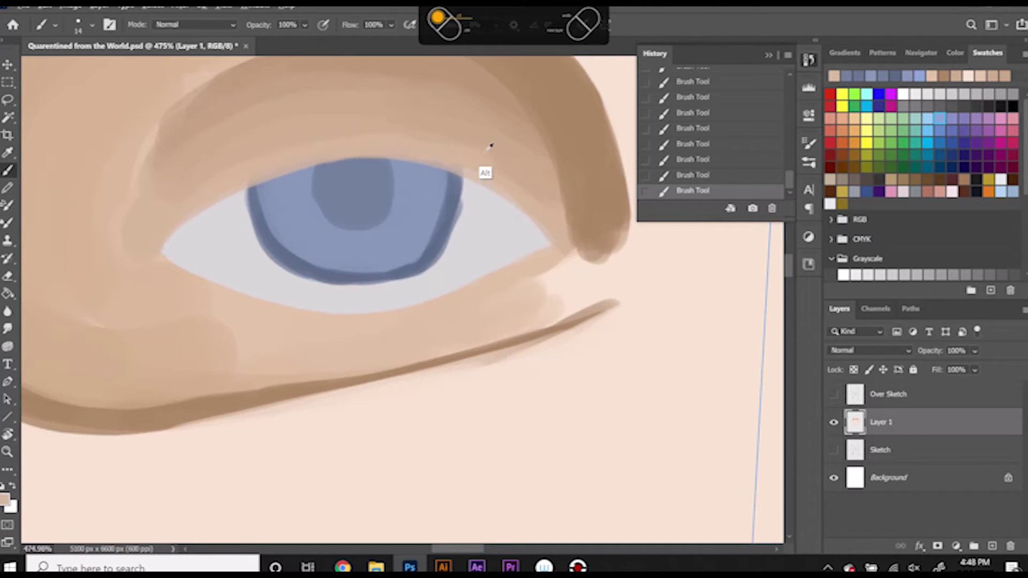
pyautogui.keyDown('alt'); pyautogui.click(583, 208); pyautogui.keyUp('alt')
pyautogui.moveTo(567, 241); pyautogui.dragTo(554, 200)
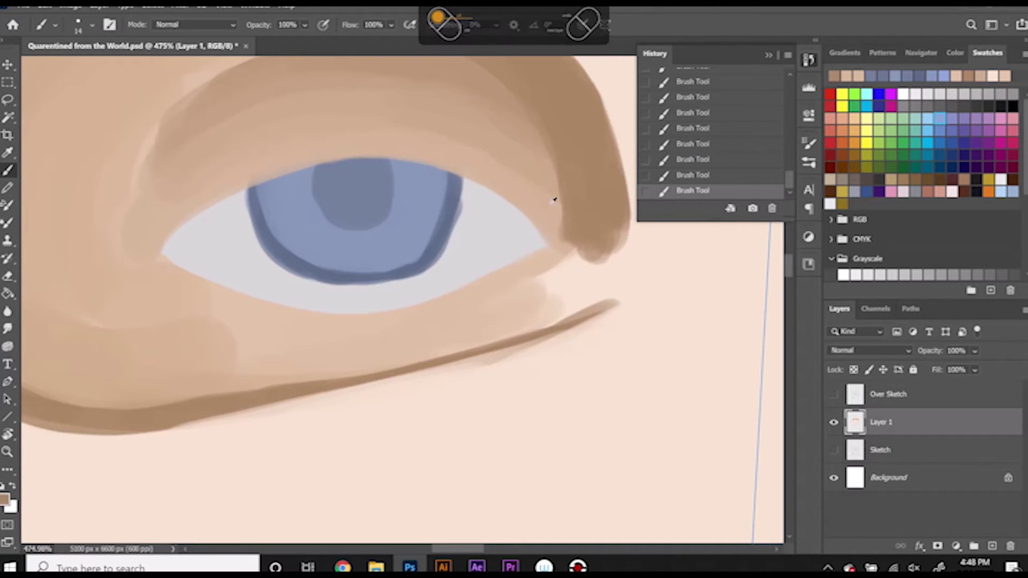
pyautogui.scroll(-1, 426, 385)
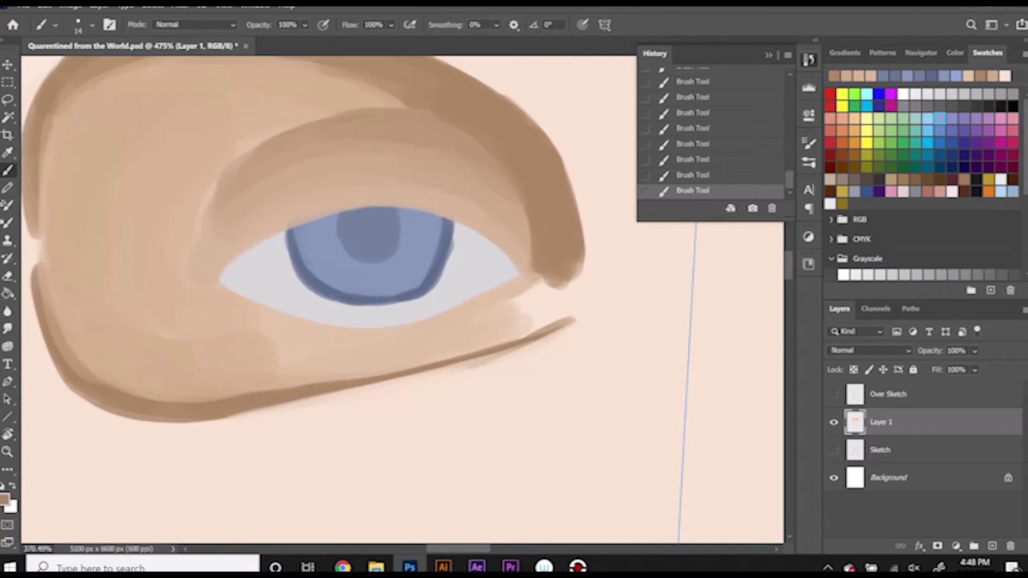
pyautogui.scroll(2, 498, 297)
# Step: Paint a salmon tear duct at the inner eye corner
pyautogui.click(829, 118)
pyautogui.rightClick(530, 238)
pyautogui.press('Return')
pyautogui.moveTo(518, 224); pyautogui.dragTo(529, 256)
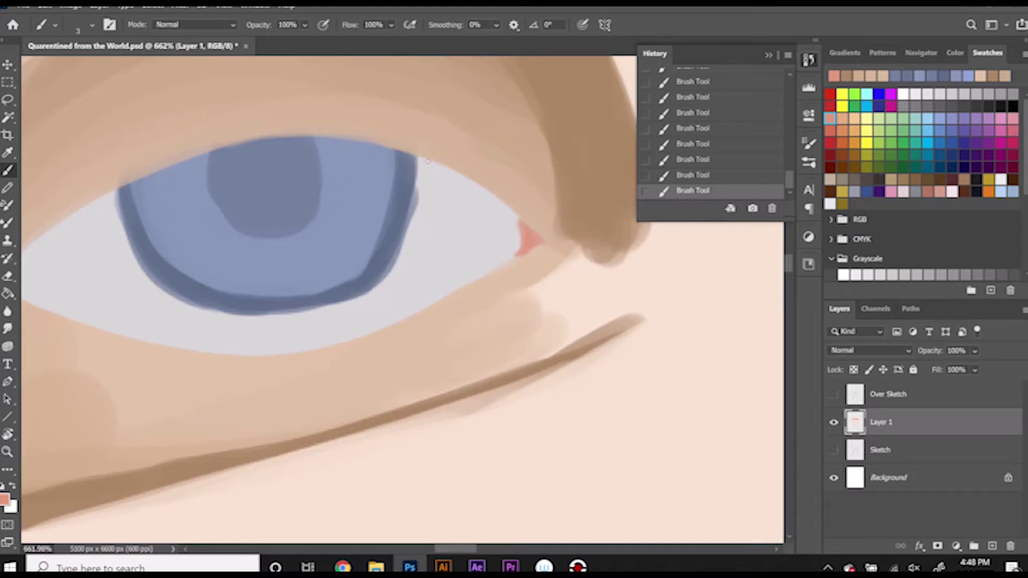
# Step: Save the document with Ctrl+S
pyautogui.hotkey('ctrl', 's')
pyautogui.scroll(-1, 494, 375)
pyautogui.scroll(-2, 494, 375)
pyautogui.moveTo(787, 267); pyautogui.dragTo(785, 276)
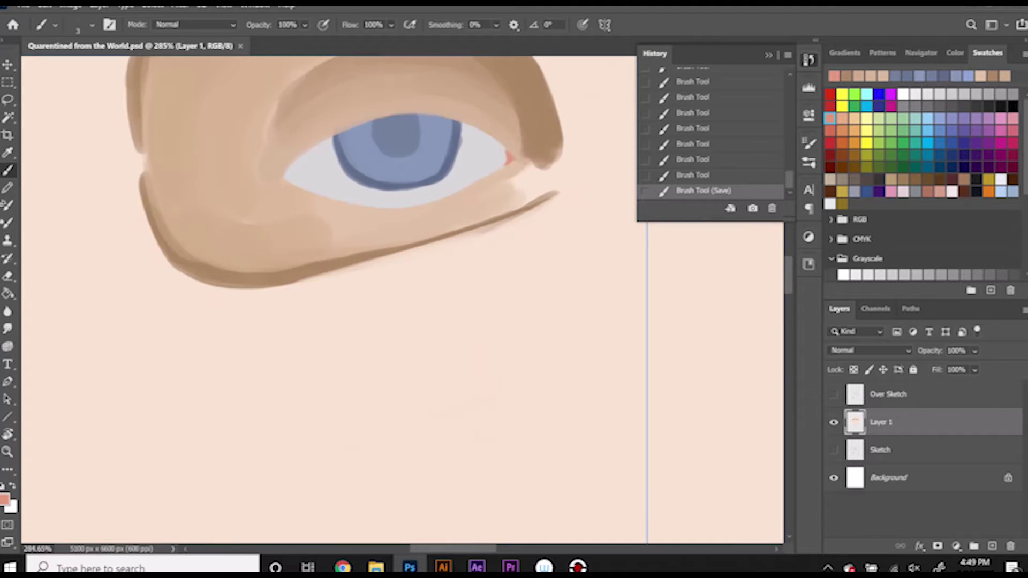
# Step: Show the Over Sketch layer and eyedrop the brow's tan colour
pyautogui.scroll(-2, 485, 348)
pyautogui.press('r')
pyautogui.click(833, 394)
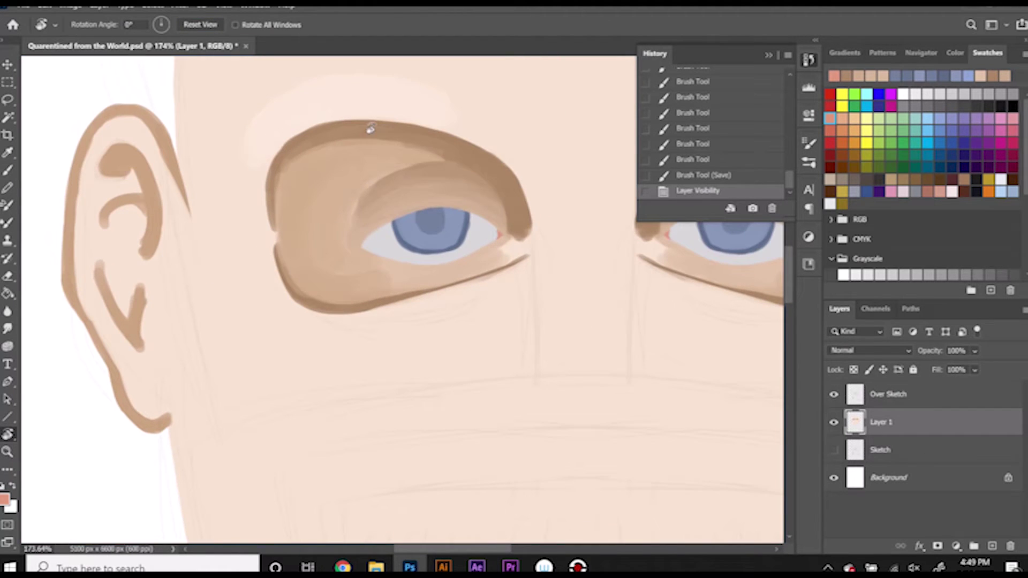
pyautogui.press('b')
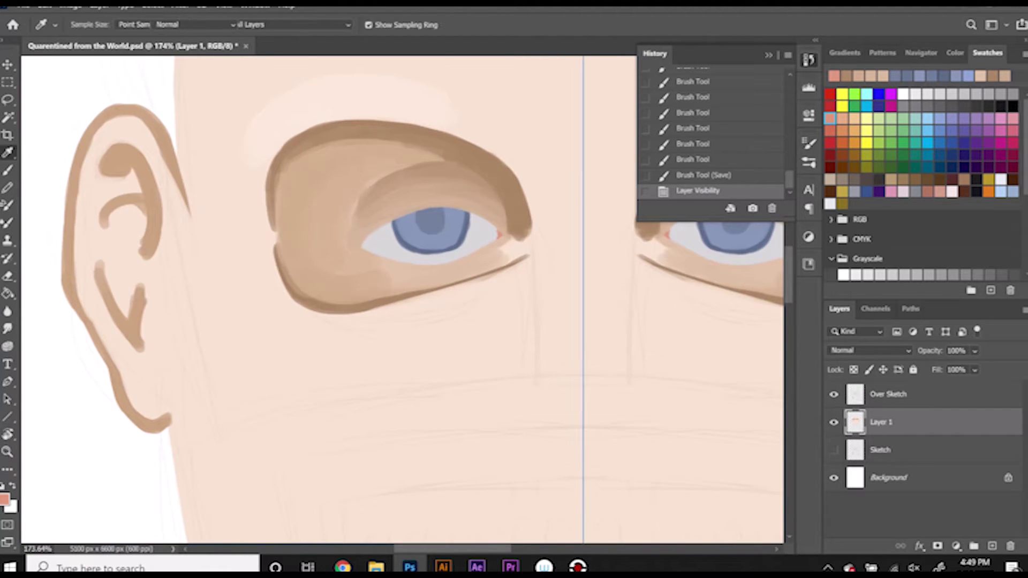
pyautogui.keyDown('alt'); pyautogui.click(593, 304); pyautogui.keyUp('alt')
# Step: Paint mirrored vertical tan lines down from the inner brows beside the nose
pyautogui.keyDown('alt'); pyautogui.click(514, 174); pyautogui.keyUp('alt')
pyautogui.rightClick(570, 263)
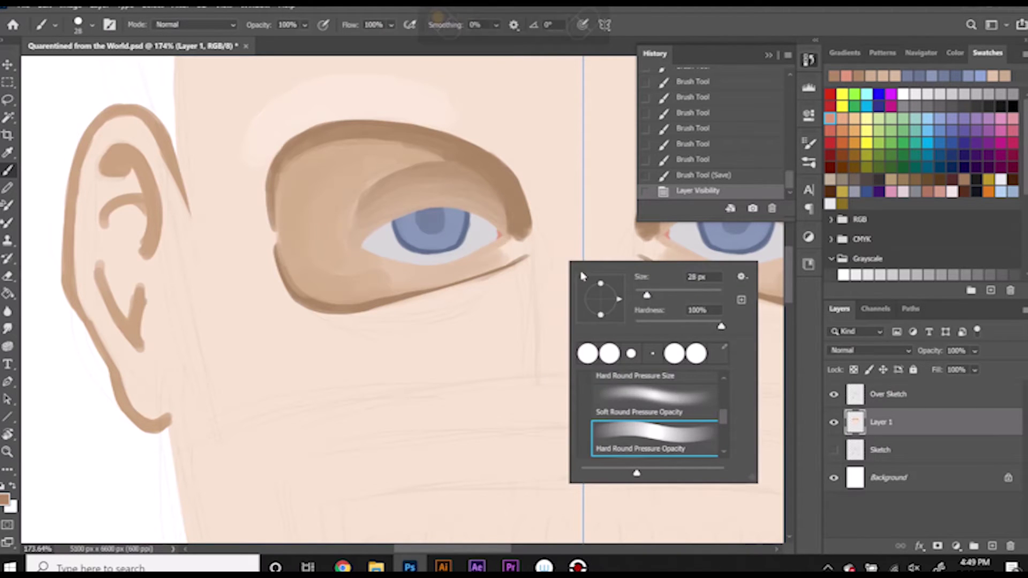
pyautogui.press('Return')
pyautogui.moveTo(532, 179)
pyautogui.mouseDown()
pyautogui.moveTo(534, 379)
pyautogui.moveTo(528, 198)
pyautogui.mouseUp()
pyautogui.moveTo(514, 163); pyautogui.dragTo(549, 241)
# Step: Cover stray brow-side and lower tan strokes with sampled skin tone
pyautogui.keyDown('alt'); pyautogui.click(563, 180); pyautogui.keyUp('alt')
pyautogui.moveTo(543, 169); pyautogui.dragTo(544, 241)
pyautogui.moveTo(529, 292); pyautogui.dragTo(522, 353)
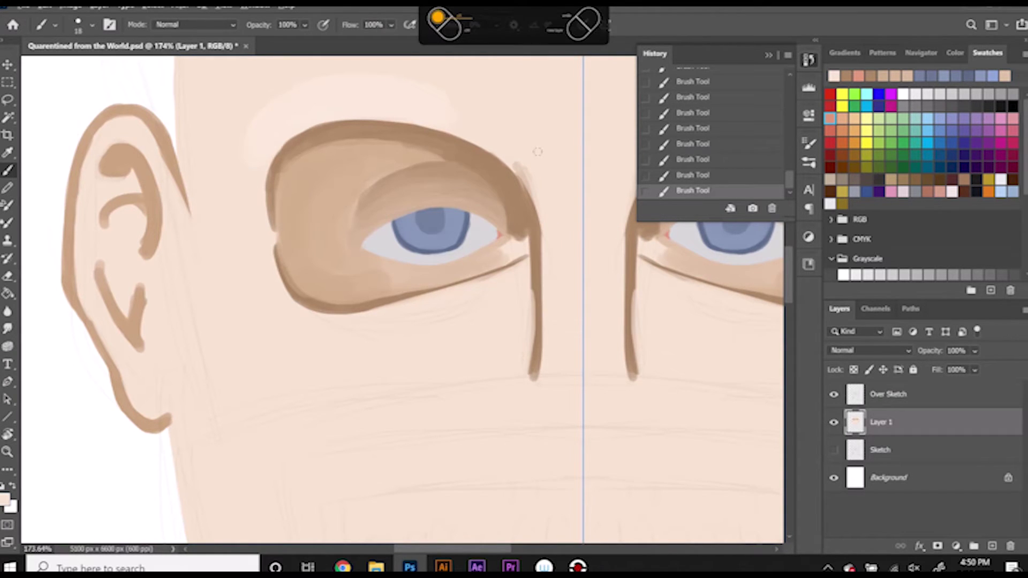
pyautogui.moveTo(519, 165)
pyautogui.mouseDown()
pyautogui.moveTo(535, 225)
pyautogui.moveTo(530, 377)
pyautogui.mouseUp()
# Step: Compare and keep the thinner nose-line strokes, then resample light peach skin
pyautogui.keyDown('alt'); pyautogui.click(539, 310); pyautogui.keyUp('alt')
pyautogui.hotkey('ctrl', 'z')
pyautogui.hotkey('ctrl', 'z')
pyautogui.hotkey('ctrl', 'z')
pyautogui.hotkey('ctrl', 'z')
pyautogui.hotkey('ctrl', 'z')
pyautogui.hotkey('ctrl', 'z')
pyautogui.hotkey('ctrl', 'z')
pyautogui.hotkey('ctrl', 'z')
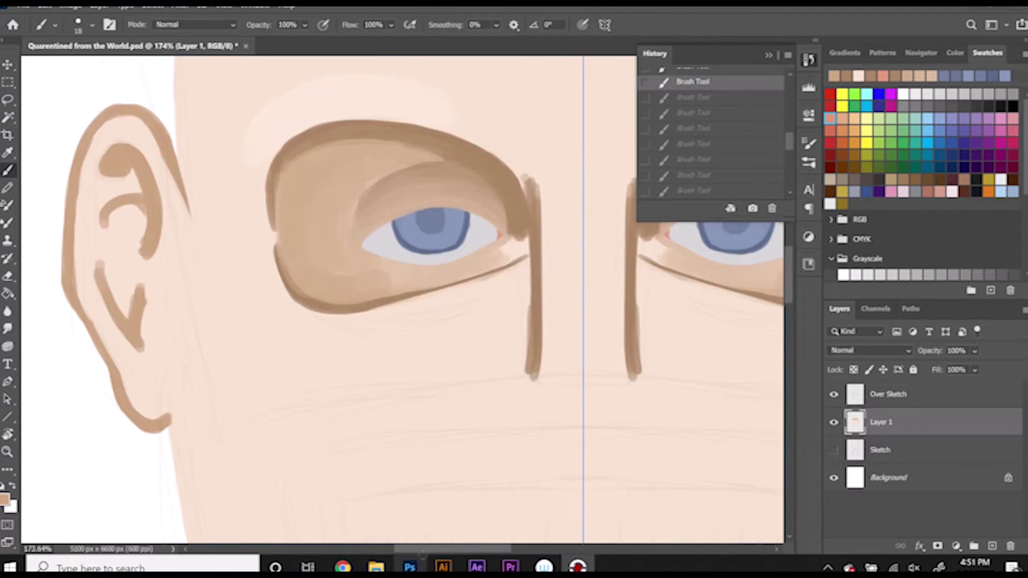
pyautogui.hotkey('ctrl', 'shift', 'z')
pyautogui.hotkey('ctrl', 'shift', 'z')
pyautogui.hotkey('ctrl', 'shift', 'z')
pyautogui.hotkey('ctrl', 'shift', 'z')
pyautogui.hotkey('ctrl', 'shift', 'z')
pyautogui.hotkey('ctrl', 'shift', 'z')
pyautogui.hotkey('ctrl', 'shift', 'z')
pyautogui.hotkey('ctrl', 'shift', 'z')
pyautogui.hotkey('ctrl', 'shift', 'z')
pyautogui.keyDown('alt'); pyautogui.click(553, 381); pyautogui.keyUp('alt')
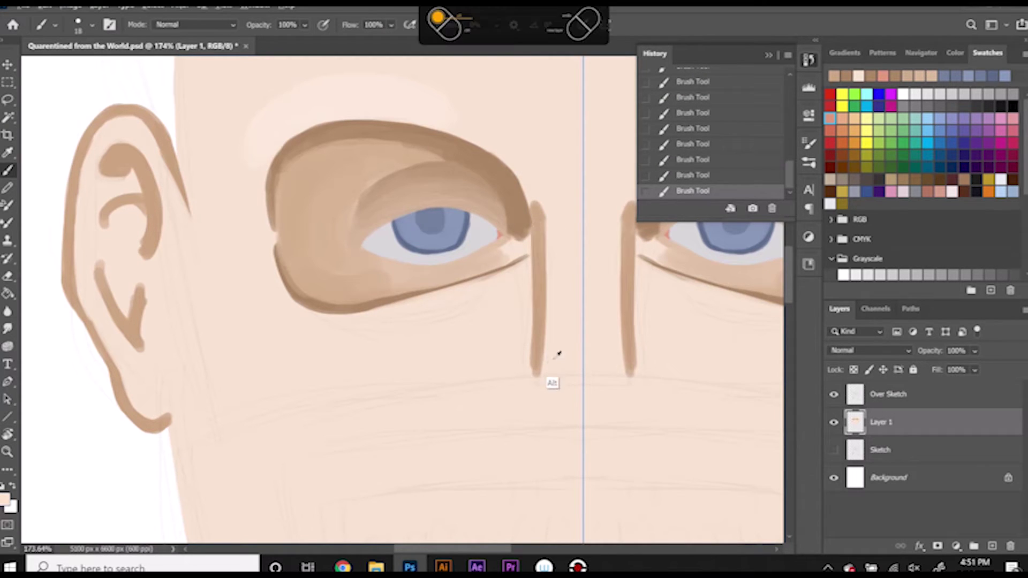
pyautogui.moveTo(791, 289); pyautogui.dragTo(793, 306)
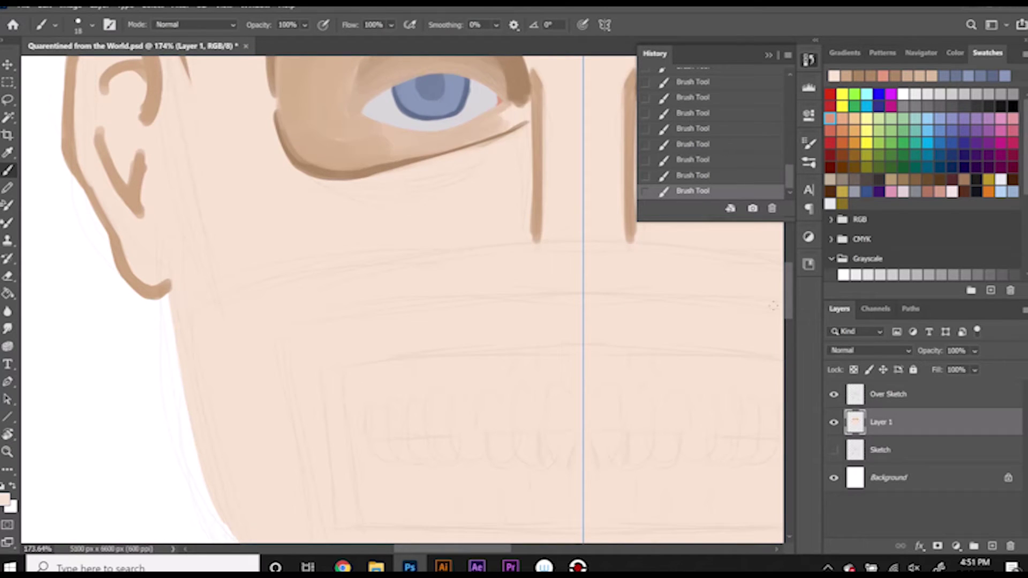
pyautogui.scroll(3, 793, 301)
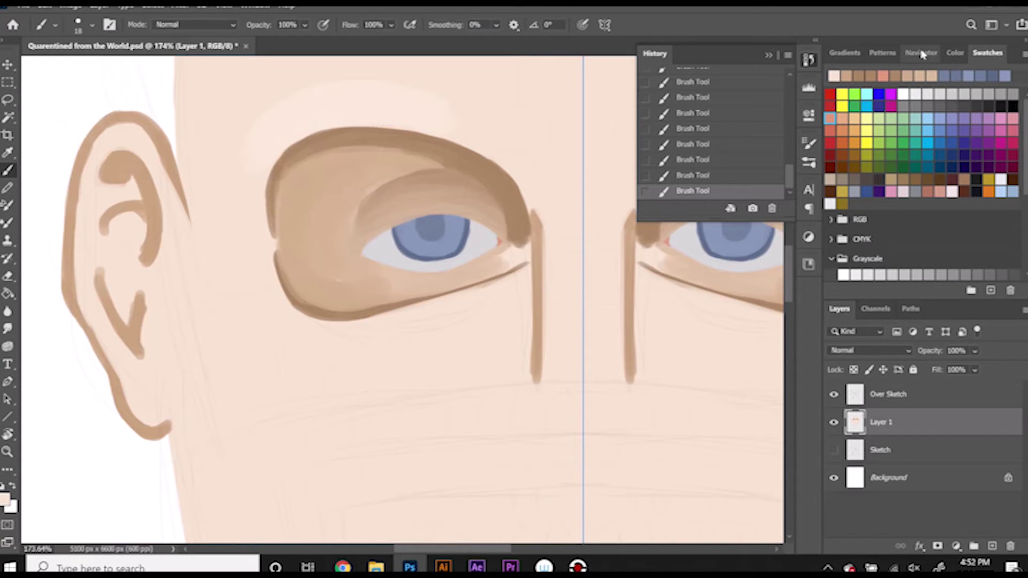
# Step: Zoom with the Navigator to 54.88% so the whole face fits
pyautogui.click(921, 53)
pyautogui.moveTo(925, 294)
pyautogui.mouseDown()
pyautogui.moveTo(941, 293)
pyautogui.moveTo(882, 293)
pyautogui.moveTo(932, 293)
pyautogui.mouseUp()
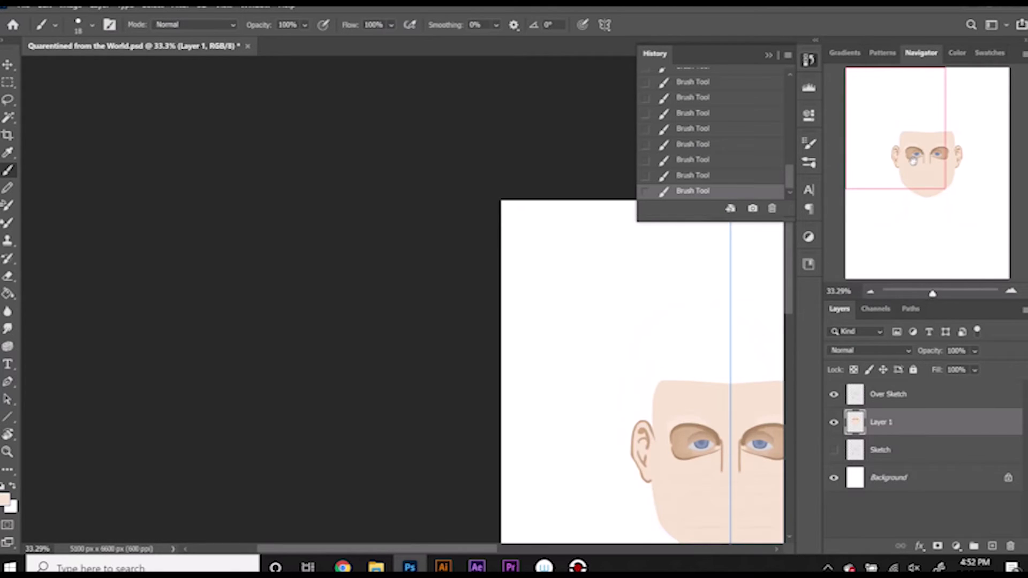
pyautogui.moveTo(923, 178); pyautogui.dragTo(903, 159)
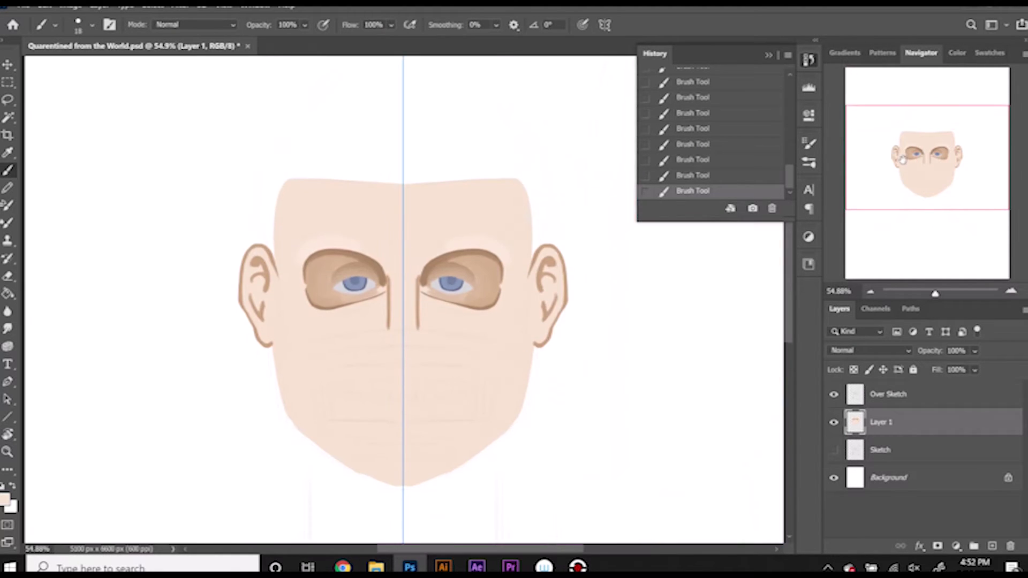
# Step: Raise the Over Sketch layer's opacity, then return to Layer 1
pyautogui.click(888, 394)
pyautogui.moveTo(930, 350); pyautogui.dragTo(964, 351)
pyautogui.click(881, 422)
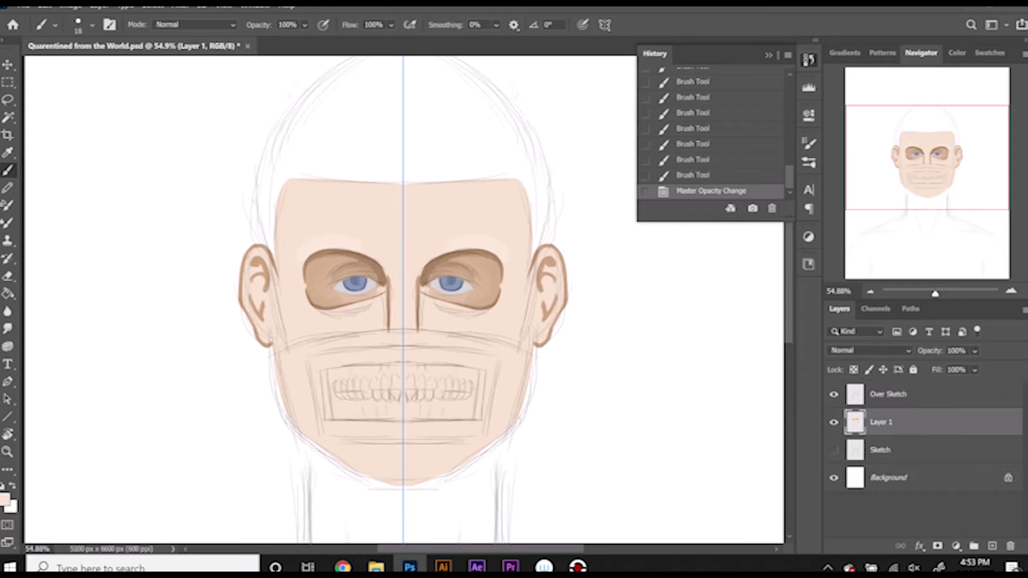
# Step: Pick a blue swatch and set the foreground Color Picker to 63708b
pyautogui.click(988, 53)
pyautogui.click(977, 106)
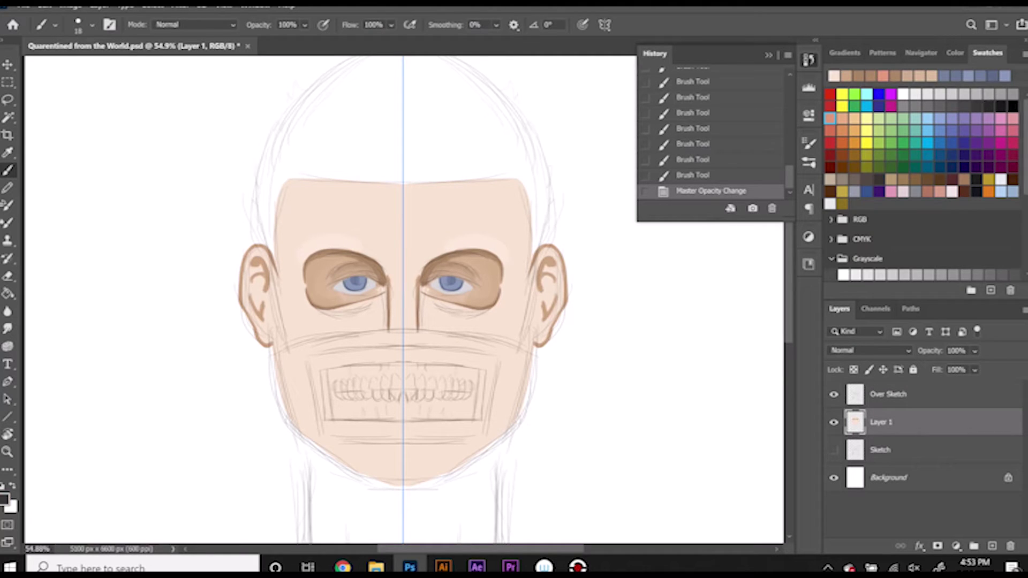
pyautogui.click(952, 130)
pyautogui.click(5, 499)
pyautogui.moveTo(375, 177); pyautogui.dragTo(386, 191)
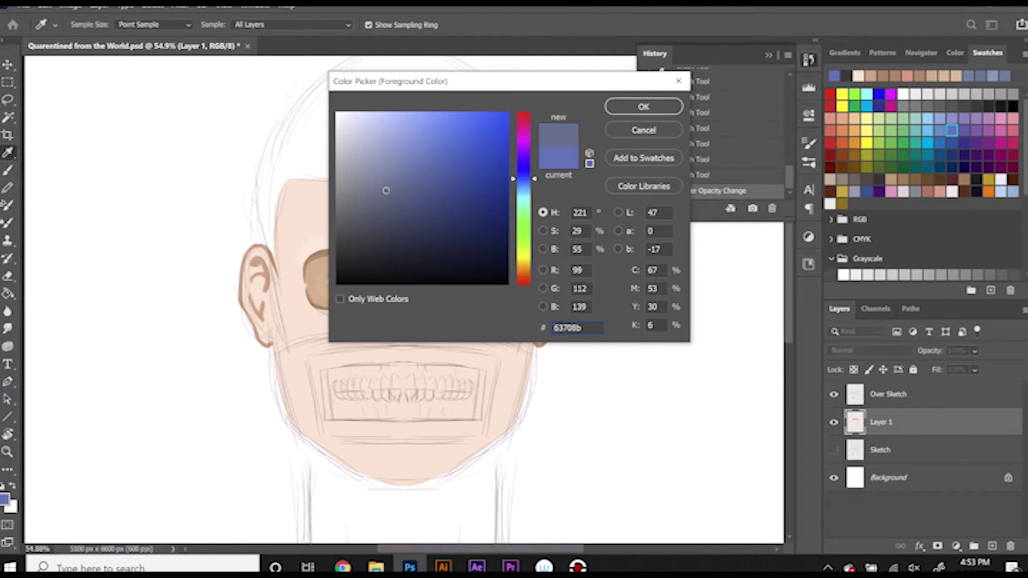
# Step: Confirm a darker slate blue for the hair and set a 59 px brush with 100% Smoothing
pyautogui.click(386, 219)
pyautogui.press('Return')
pyautogui.rightClick(369, 171)
pyautogui.moveTo(276, 177); pyautogui.dragTo(530, 176)
pyautogui.hotkey('ctrl', 'z')
pyautogui.rightClick(448, 120)
# Step: Paint the symmetric hair outline: hairline fringe, sides and top of the head
pyautogui.moveTo(494, 32); pyautogui.dragTo(567, 41)
pyautogui.moveTo(281, 181); pyautogui.dragTo(402, 182)
pyautogui.moveTo(278, 292); pyautogui.dragTo(283, 181)
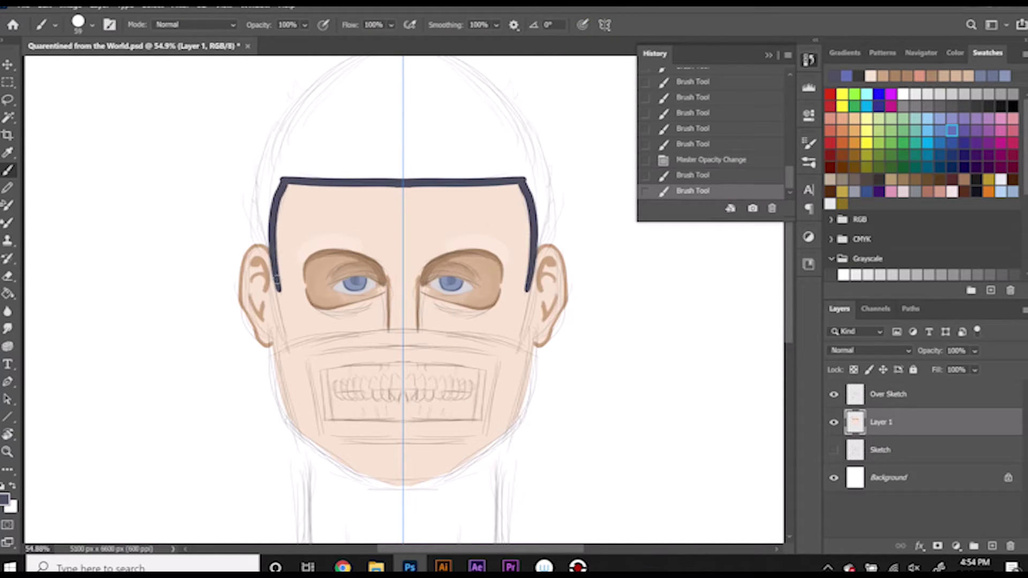
pyautogui.moveTo(276, 278); pyautogui.dragTo(396, 56)
pyautogui.scroll(2, 273, 268)
pyautogui.moveTo(268, 292); pyautogui.dragTo(310, 142)
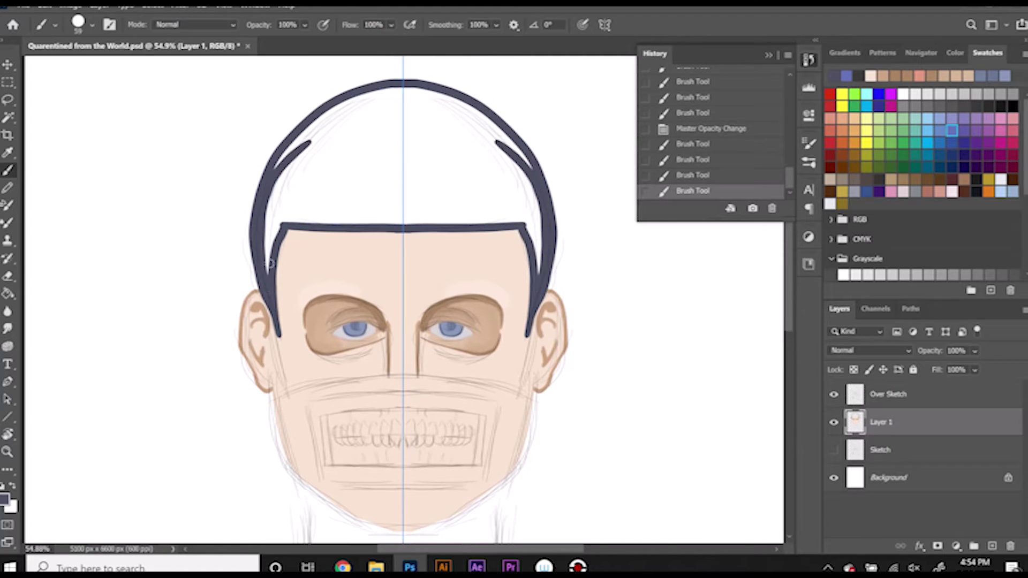
pyautogui.moveTo(271, 263); pyautogui.dragTo(403, 221)
pyautogui.moveTo(264, 248); pyautogui.dragTo(308, 143)
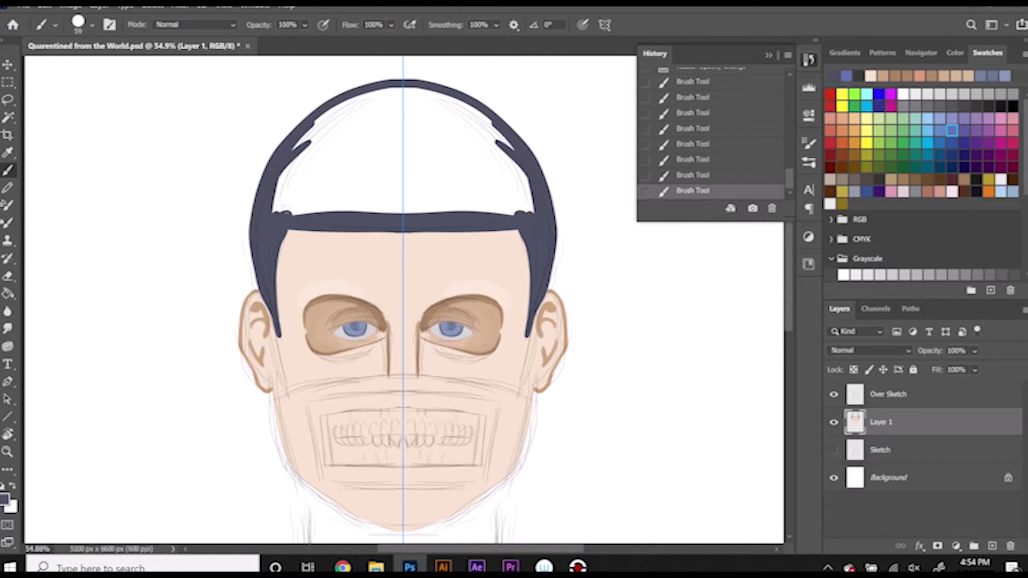
# Step: Fill the hair cap solid with a 130 px brush, then drop the brush to 21 px
pyautogui.rightClick(306, 174)
pyautogui.write('130')
pyautogui.press('Return')
pyautogui.moveTo(297, 155)
pyautogui.mouseDown()
pyautogui.moveTo(408, 95)
pyautogui.moveTo(294, 160)
pyautogui.mouseUp()
pyautogui.moveTo(294, 203); pyautogui.dragTo(343, 160)
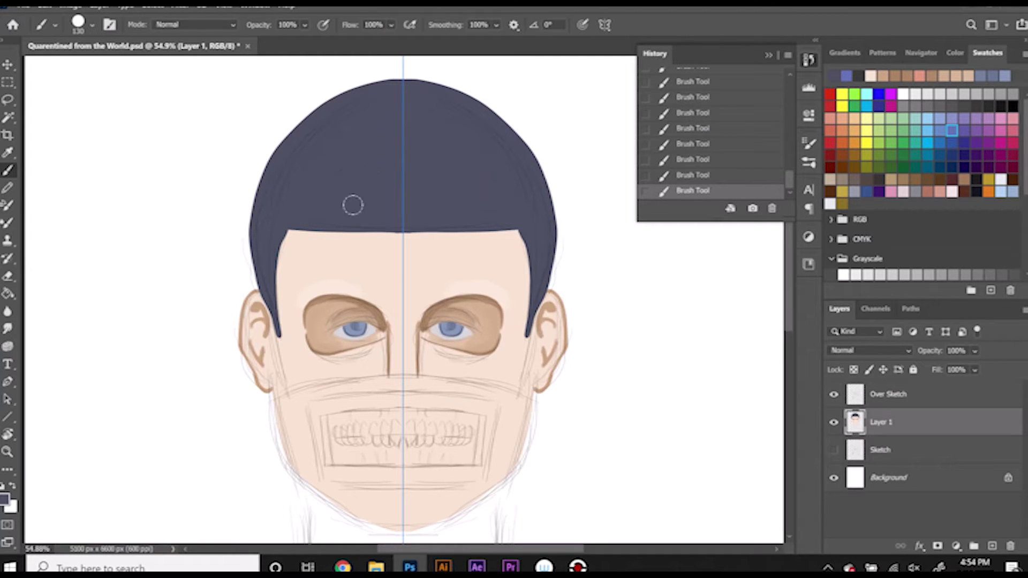
pyautogui.rightClick(331, 239)
pyautogui.write('21')
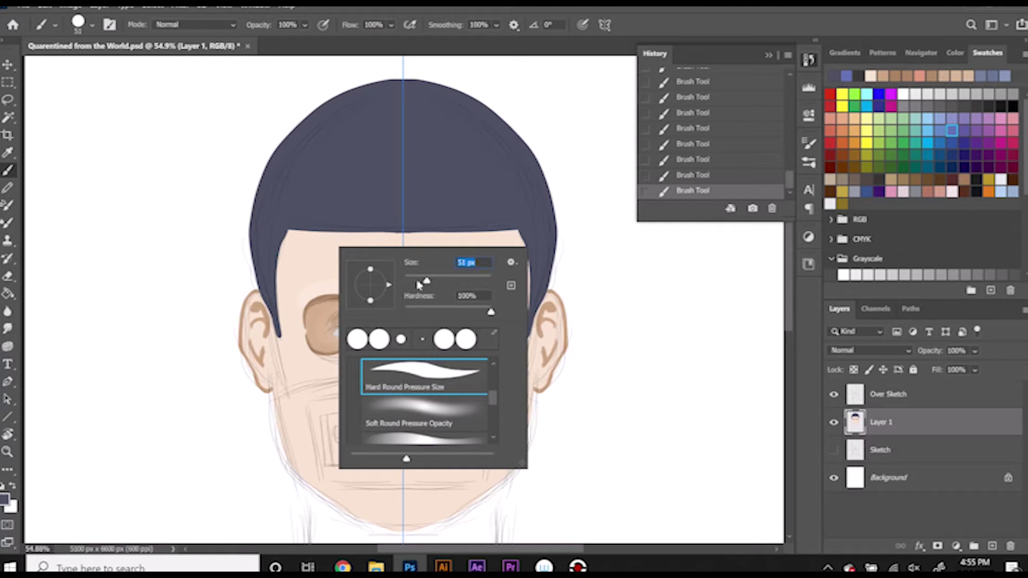
pyautogui.press('Return')
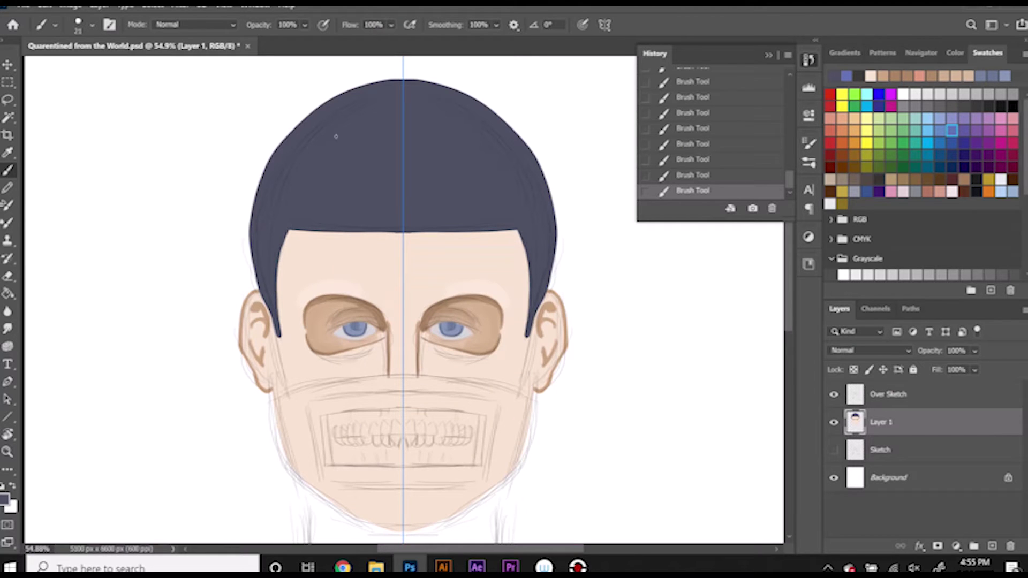
# Step: Reconfirm the hair colour and set the brush flow to 18%
pyautogui.scroll(3, 406, 161)
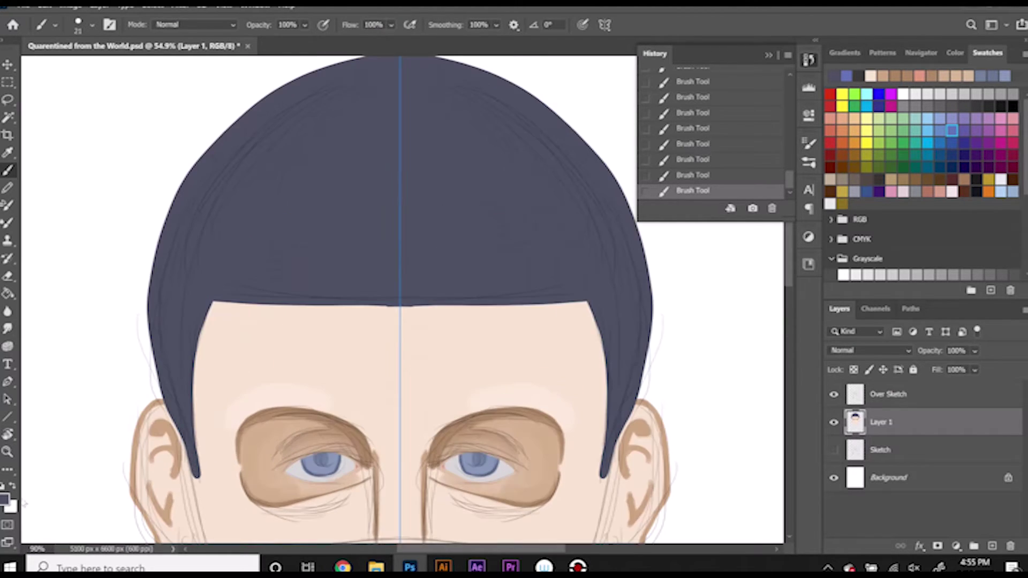
pyautogui.click(4, 498)
pyautogui.click(642, 106)
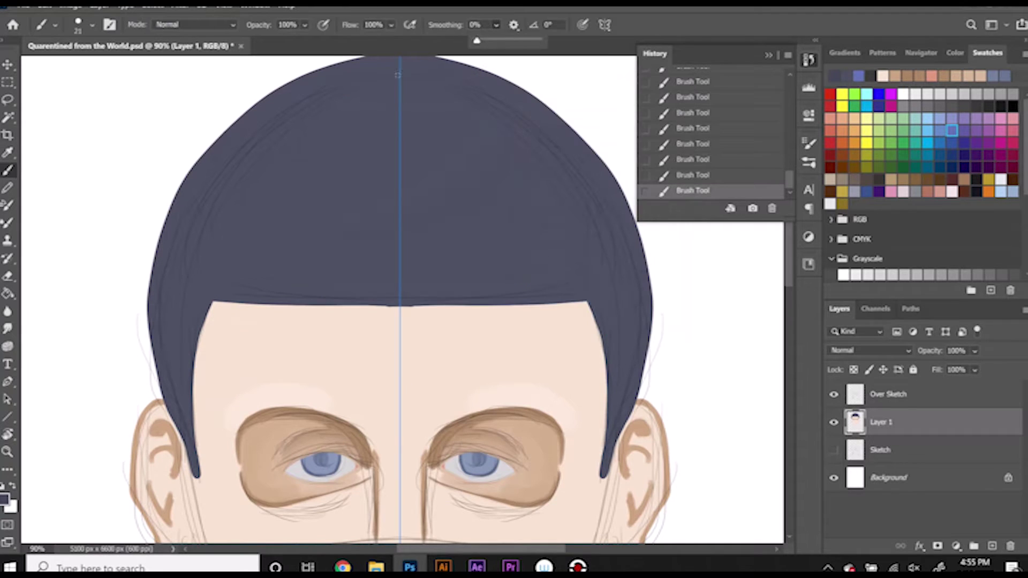
pyautogui.rightClick(348, 211)
pyautogui.press('Escape')
pyautogui.hotkey('shift', '1')
pyautogui.hotkey('shift', '8')
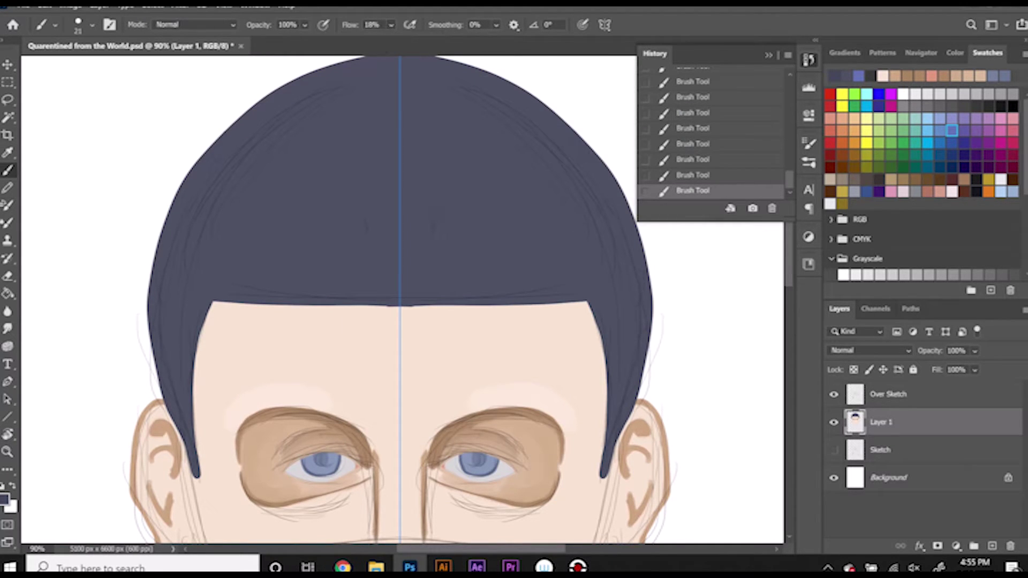
# Step: Undo trial side-edge strands and step through History back to the latest state
pyautogui.moveTo(155, 353)
pyautogui.mouseDown()
pyautogui.moveTo(158, 386)
pyautogui.moveTo(147, 372)
pyautogui.mouseUp()
pyautogui.hotkey('ctrl', 'z')
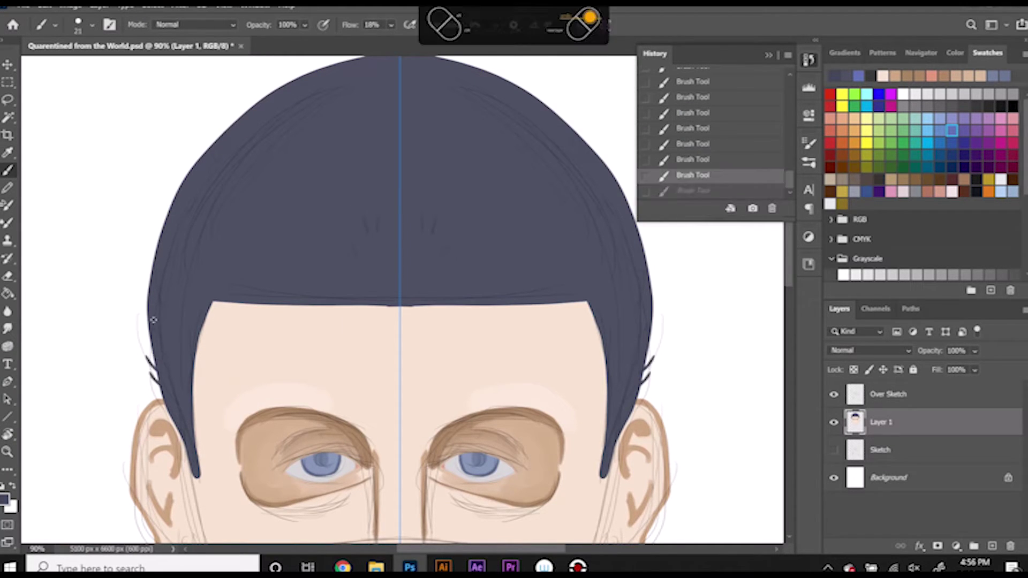
pyautogui.hotkey('ctrl', 'z')
pyautogui.click(693, 144)
pyautogui.press('v')
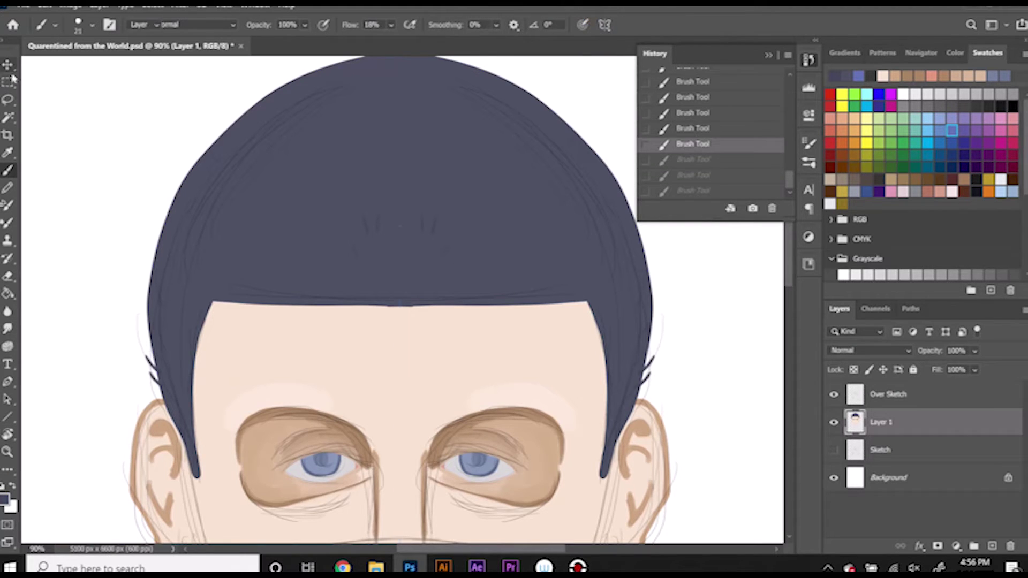
pyautogui.click(696, 128)
pyautogui.click(705, 99)
pyautogui.press('b')
pyautogui.click(693, 190)
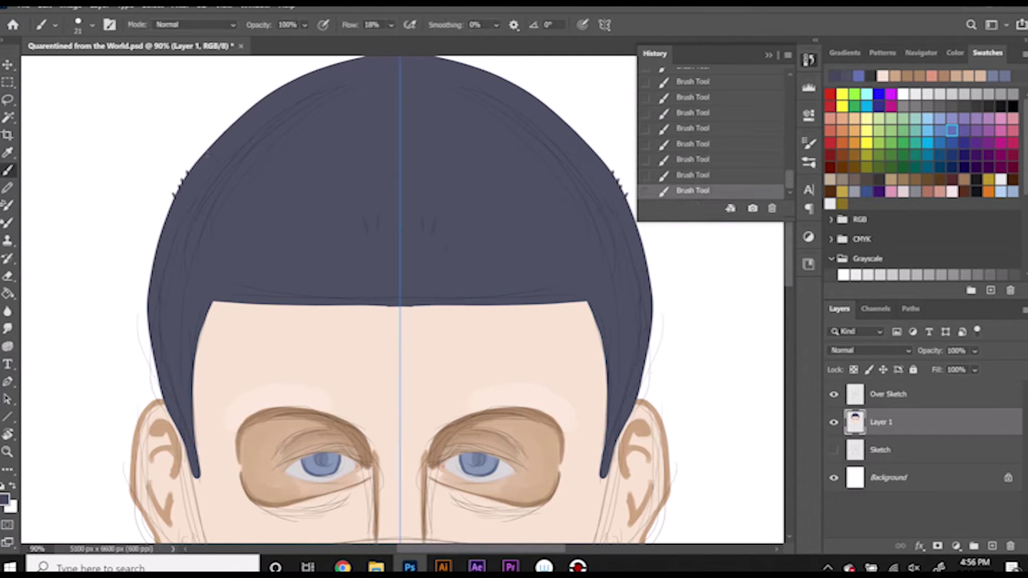
# Step: Paint short mirrored hair flicks along the top edge and both sides of the hair
pyautogui.moveTo(252, 110)
pyautogui.mouseDown()
pyautogui.moveTo(273, 80)
pyautogui.moveTo(327, 59)
pyautogui.mouseUp()
pyautogui.scroll(3, 793, 273)
pyautogui.moveTo(346, 136)
pyautogui.mouseDown()
pyautogui.moveTo(343, 126)
pyautogui.moveTo(364, 120)
pyautogui.mouseUp()
pyautogui.moveTo(378, 127); pyautogui.dragTo(376, 119)
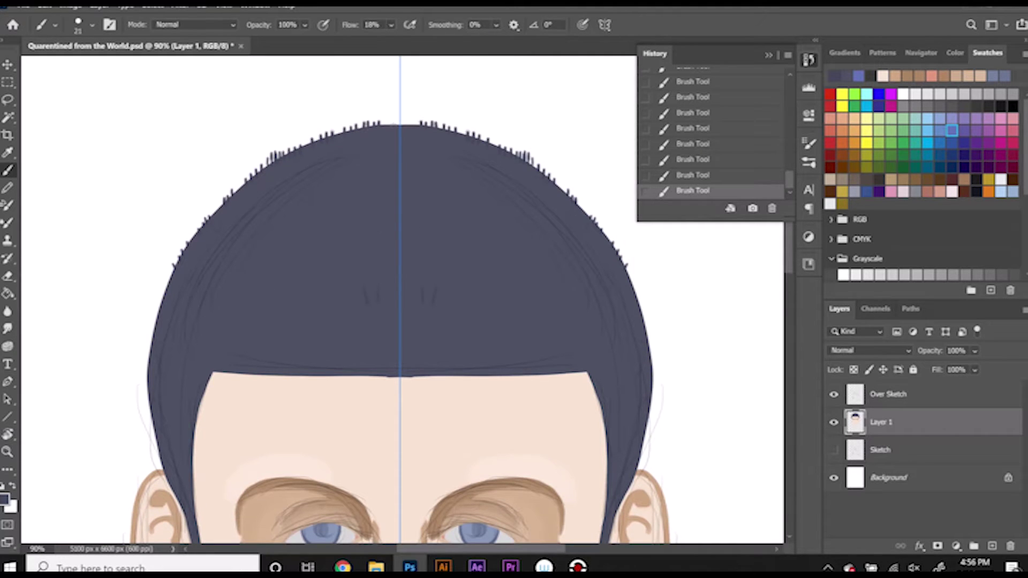
pyautogui.moveTo(164, 316); pyautogui.dragTo(160, 289)
pyautogui.moveTo(383, 124); pyautogui.dragTo(381, 117)
# Step: Undo and redo the last hair strokes, then hide Over Sketch to check the hair
pyautogui.hotkey('ctrl', 'z')
pyautogui.hotkey('ctrl', 'z')
pyautogui.hotkey('ctrl', 'z')
pyautogui.hotkey('ctrl', 'shift', 'z')
pyautogui.hotkey('ctrl', 'shift', 'z')
pyautogui.hotkey('ctrl', 'shift', 'z')
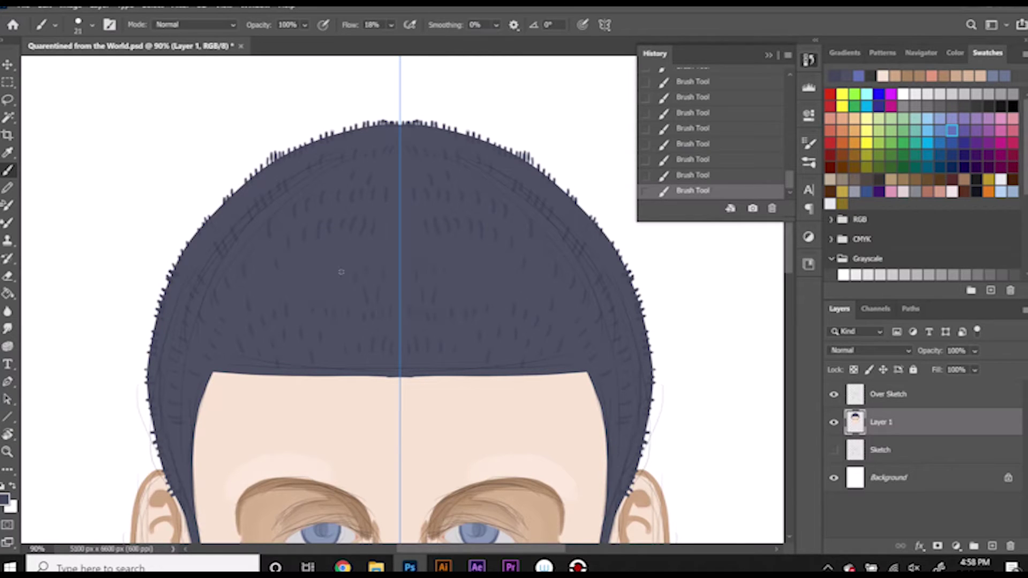
pyautogui.click(833, 394)
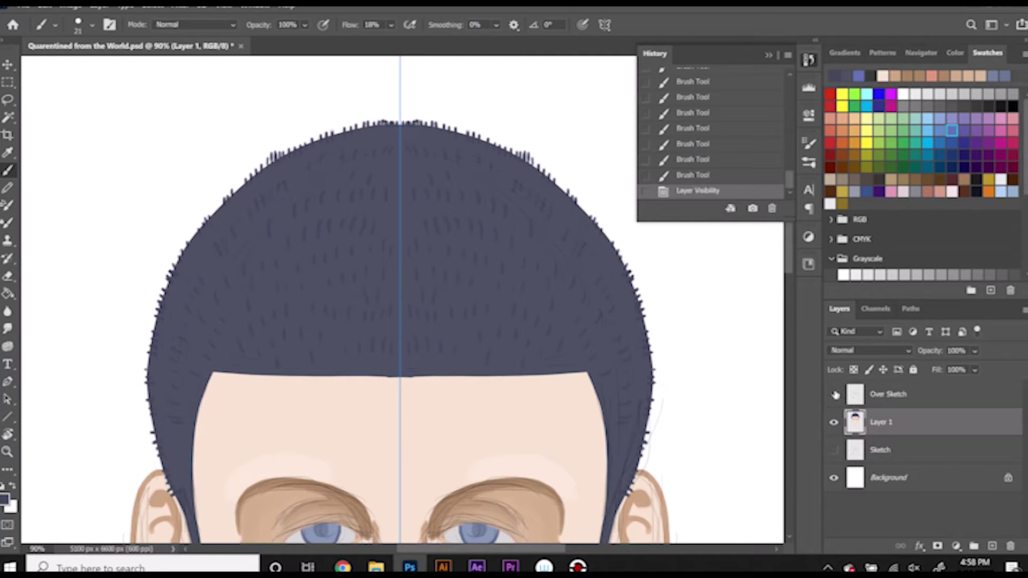
# Step: Set the foreground colour to the lighter blue-grey 495164 and return to the brush
pyautogui.scroll(-2, 375, 321)
pyautogui.click(4, 499)
pyautogui.click(234, 217)
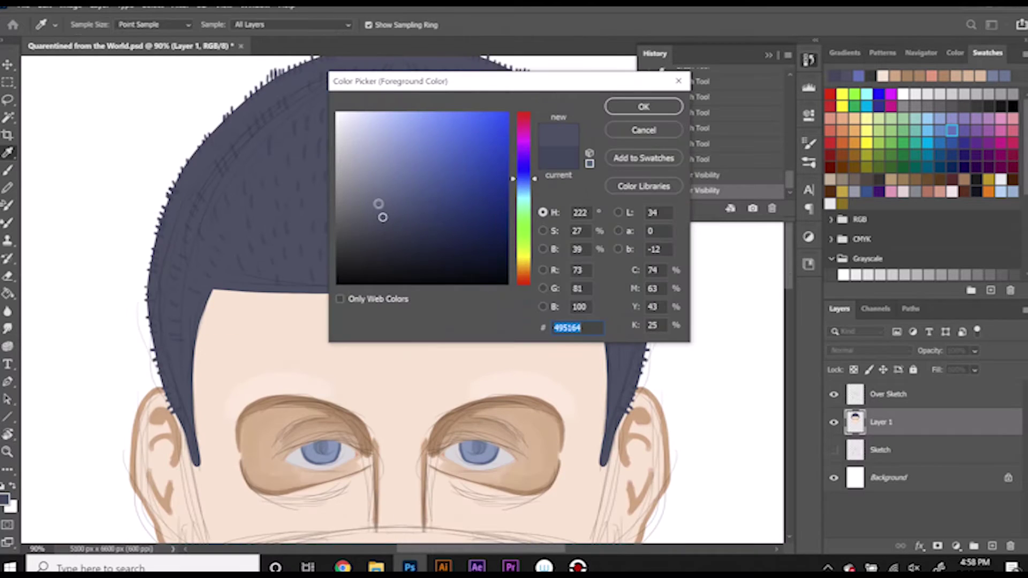
pyautogui.press('Return')
pyautogui.press('b')
# Step: Brush mirrored lighter blue-grey highlight dabs across both sides of the hair
pyautogui.moveTo(195, 273); pyautogui.dragTo(199, 280)
pyautogui.moveTo(233, 213); pyautogui.dragTo(236, 221)
pyautogui.moveTo(317, 184); pyautogui.dragTo(316, 198)
pyautogui.moveTo(256, 136)
pyautogui.mouseDown()
pyautogui.moveTo(256, 153)
pyautogui.moveTo(203, 169)
pyautogui.mouseUp()
pyautogui.moveTo(172, 345); pyautogui.dragTo(173, 354)
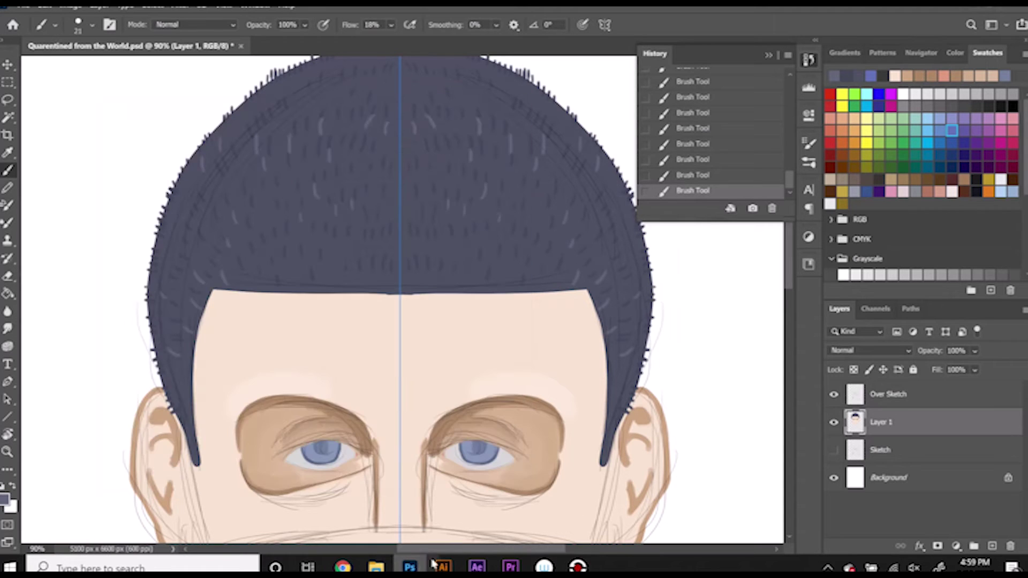
pyautogui.moveTo(786, 282); pyautogui.dragTo(786, 312)
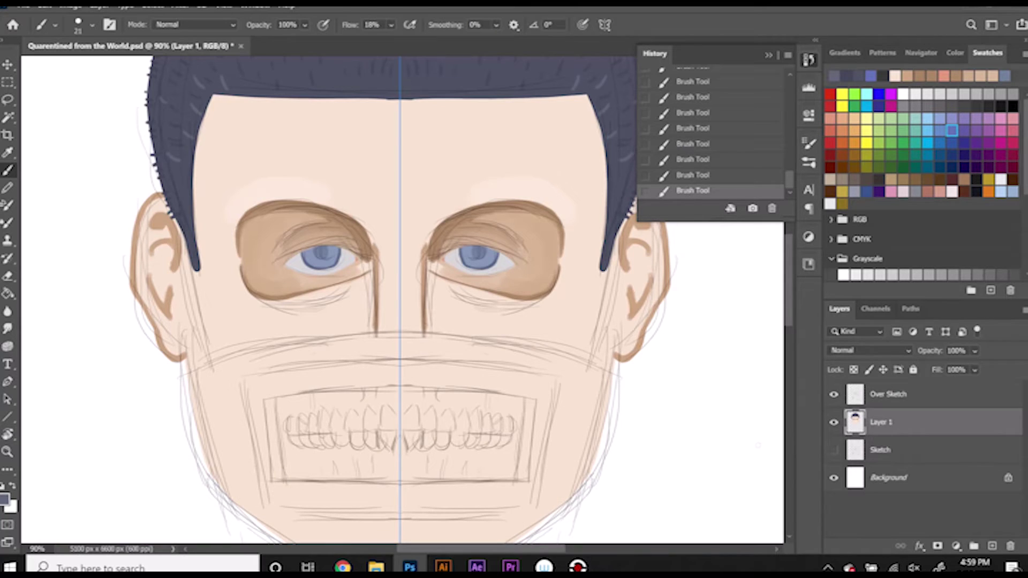
# Step: Set up a 50 px brush in Clark Skin from Libraries with 100% smoothing
pyautogui.moveTo(789, 312); pyautogui.dragTo(789, 328)
pyautogui.rightClick(462, 309)
pyautogui.moveTo(535, 341); pyautogui.dragTo(548, 342)
pyautogui.click(809, 264)
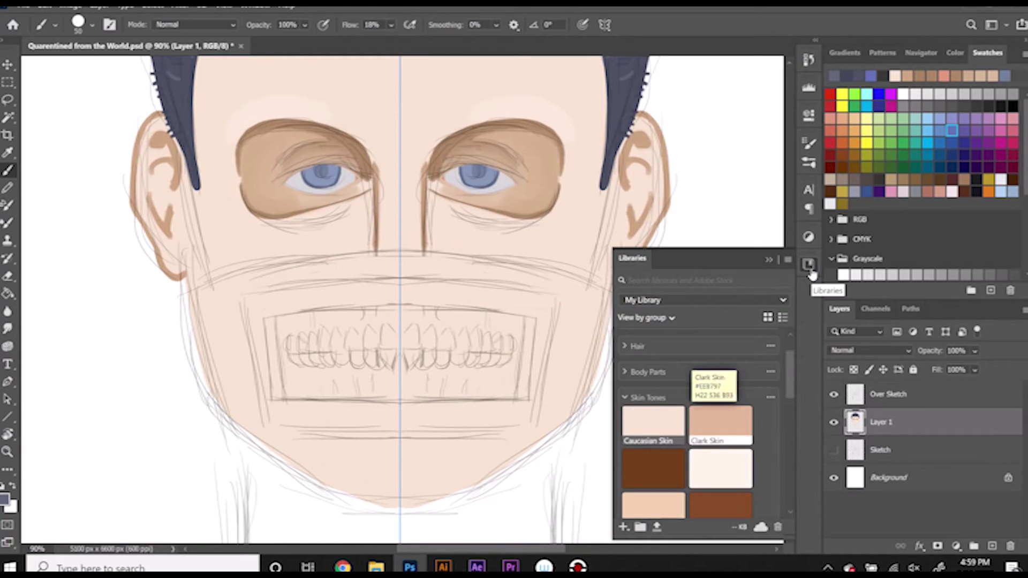
pyautogui.click(675, 417)
pyautogui.click(808, 264)
pyautogui.click(497, 26)
pyautogui.moveTo(501, 40); pyautogui.dragTo(568, 40)
# Step: Paint the tan mask outline across the nose bridge, down both cheeks and around the chin
pyautogui.moveTo(377, 251)
pyautogui.mouseDown()
pyautogui.moveTo(188, 294)
pyautogui.moveTo(226, 411)
pyautogui.mouseUp()
pyautogui.moveTo(392, 24); pyautogui.dragTo(518, 73)
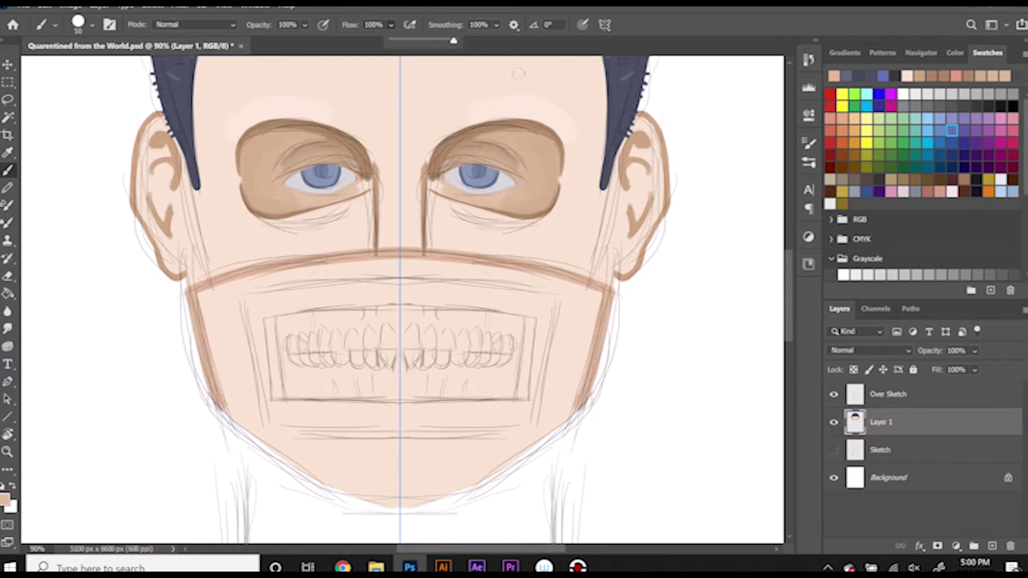
pyautogui.moveTo(226, 410); pyautogui.dragTo(398, 506)
pyautogui.press('i')
pyautogui.click(4, 499)
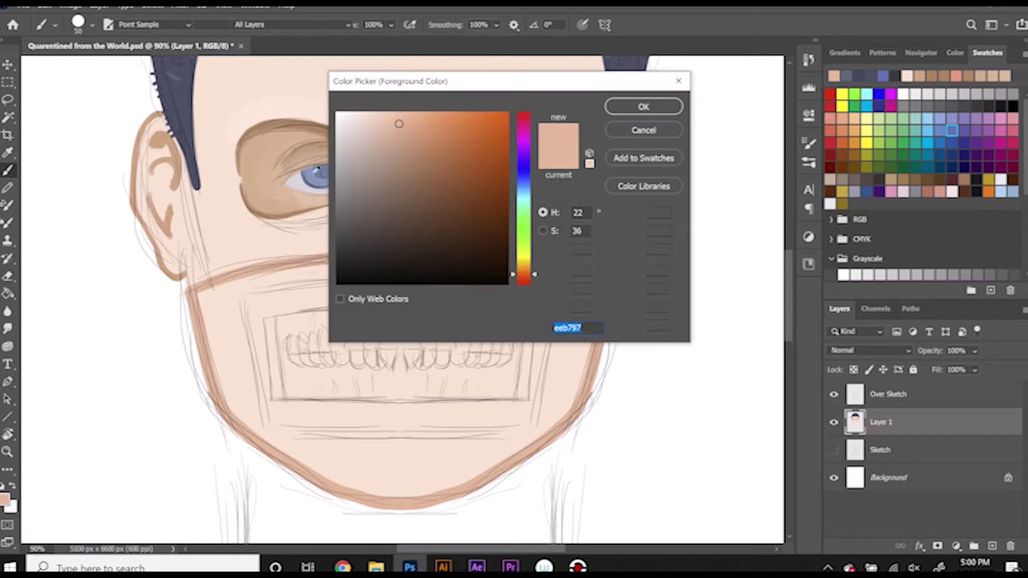
pyautogui.press('Return')
pyautogui.press('b')
# Step: Pick a new brush preset, lower smoothing to 0% and hide the Over Sketch layer
pyautogui.rightClick(339, 251)
pyautogui.doubleClick(406, 437)
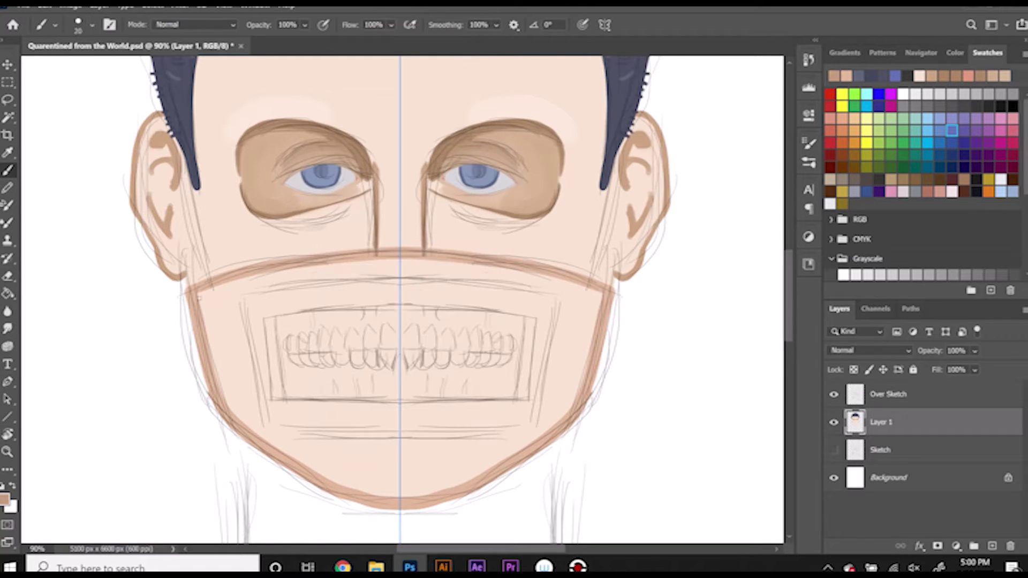
pyautogui.moveTo(446, 25); pyautogui.dragTo(418, 25)
pyautogui.click(834, 394)
# Step: Repaint the mask's top edge, step back in History, and redraw the lower corners
pyautogui.moveTo(205, 280); pyautogui.dragTo(295, 258)
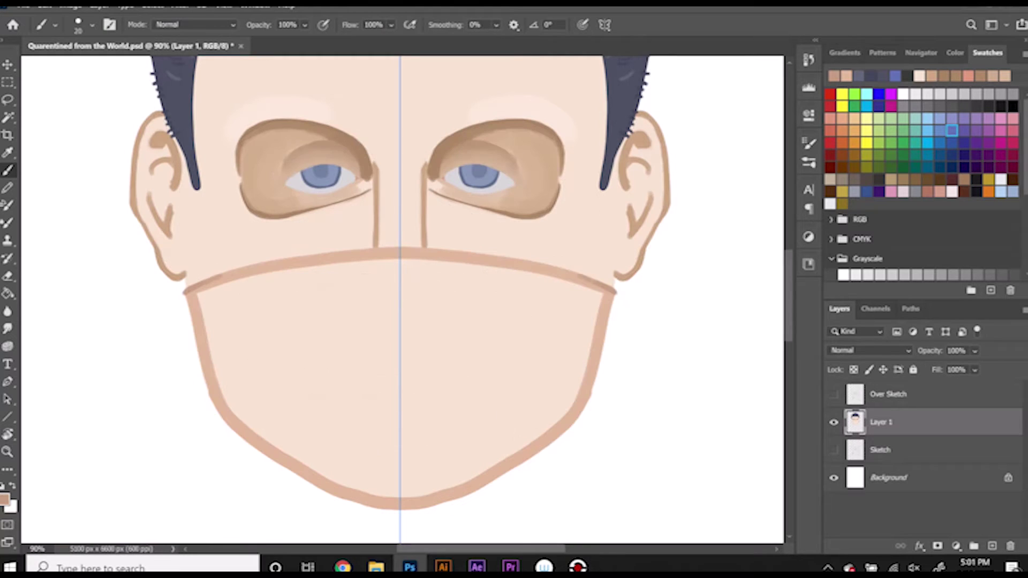
pyautogui.click(497, 25)
pyautogui.click(809, 59)
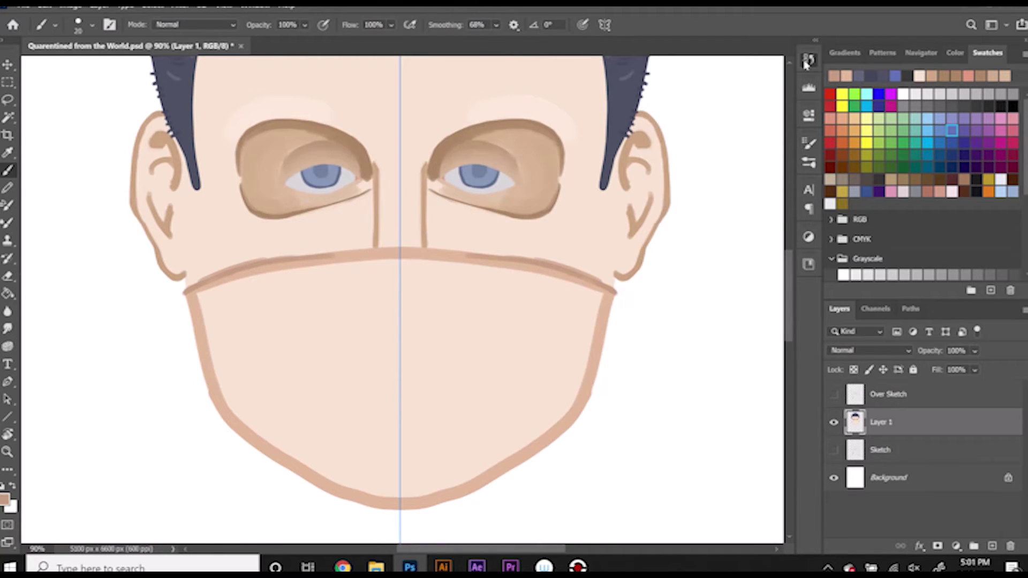
pyautogui.click(696, 129)
pyautogui.moveTo(183, 293); pyautogui.dragTo(399, 509)
# Step: Erase the doubled line at the mask bottom and repaint a clean bottom edge
pyautogui.scroll(-3, 398, 375)
pyautogui.moveTo(273, 385); pyautogui.dragTo(399, 439)
pyautogui.press('e')
pyautogui.moveTo(329, 426); pyautogui.dragTo(399, 435)
pyautogui.press('b')
pyautogui.moveTo(324, 421); pyautogui.dragTo(398, 431)
# Step: Thicken the mask outline using the Hard Round Pressure Size brush
pyautogui.rightClick(223, 323)
pyautogui.click(359, 471)
pyautogui.doubleClick(360, 471)
pyautogui.moveTo(198, 222)
pyautogui.mouseDown()
pyautogui.moveTo(400, 185)
pyautogui.moveTo(400, 422)
pyautogui.mouseUp()
# Step: Fill the mask interior with solid tan using a 155 px brush
pyautogui.rightClick(255, 289)
pyautogui.click(333, 300)
pyautogui.rightClick(249, 249)
pyautogui.moveTo(345, 286); pyautogui.dragTo(375, 286)
pyautogui.press('Return')
pyautogui.moveTo(351, 211); pyautogui.dragTo(314, 303)
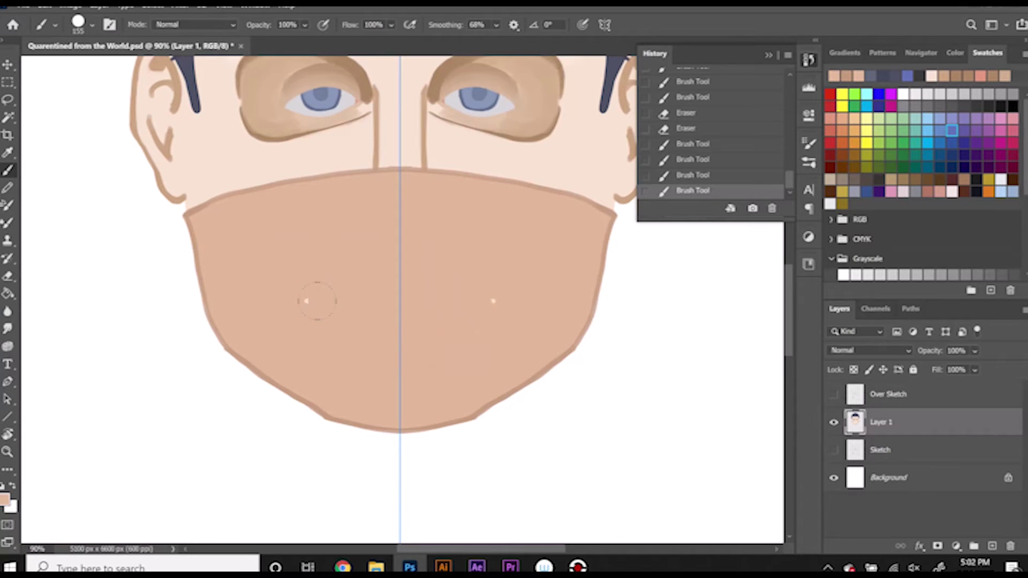
# Step: Retrace a darker top outline with a 31 px Hard Round Pressure Opacity brush at 0% smoothing
pyautogui.rightClick(373, 272)
pyautogui.click(504, 459)
pyautogui.click(470, 452)
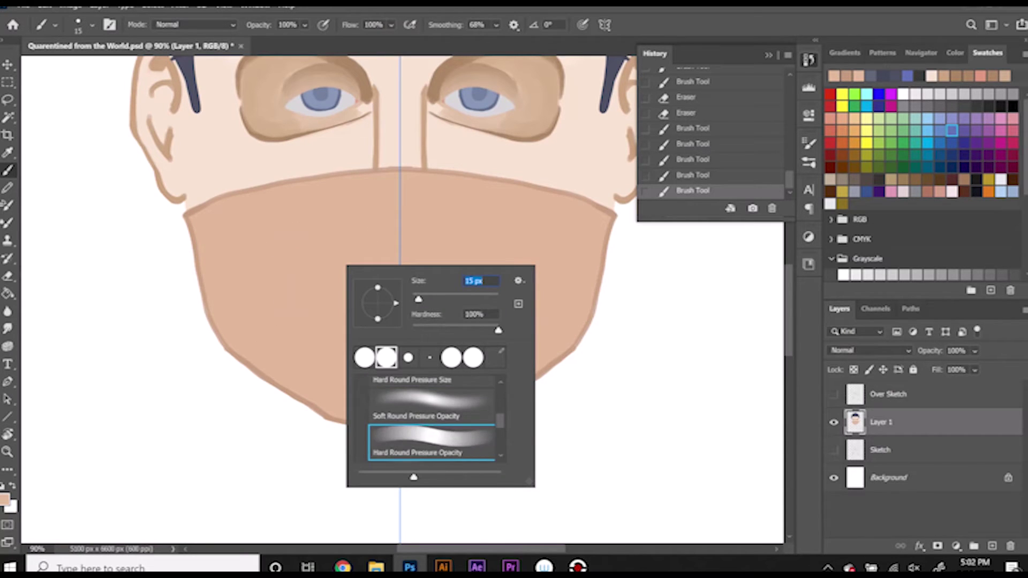
pyautogui.rightClick(221, 225)
pyautogui.press('Return')
pyautogui.click(496, 25)
pyautogui.moveTo(516, 51); pyautogui.dragTo(463, 51)
pyautogui.moveTo(184, 215); pyautogui.dragTo(616, 214)
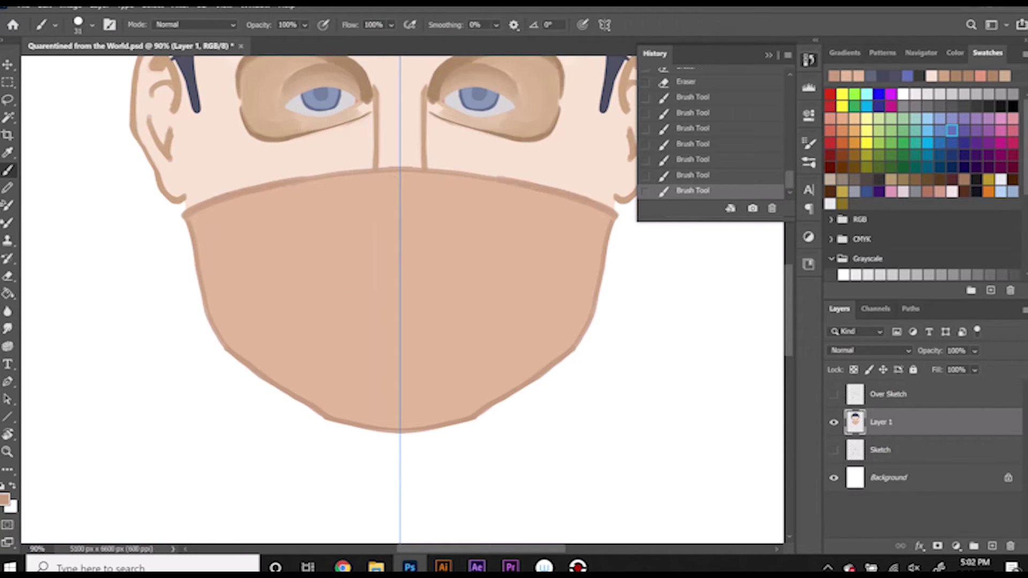
# Step: Darken the mask's side edges, undo the last stroke, and show Over Sketch again
pyautogui.click(496, 25)
pyautogui.moveTo(203, 262)
pyautogui.mouseDown()
pyautogui.moveTo(231, 345)
pyautogui.moveTo(281, 384)
pyautogui.moveTo(401, 430)
pyautogui.mouseUp()
pyautogui.moveTo(199, 214); pyautogui.dragTo(328, 169)
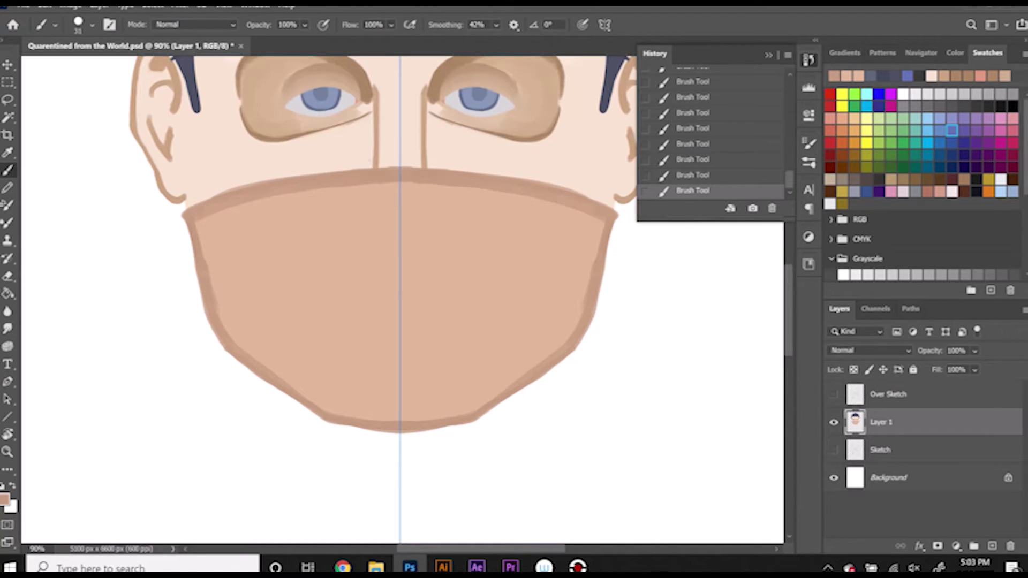
pyautogui.hotkey('ctrl', 'z')
pyautogui.click(833, 394)
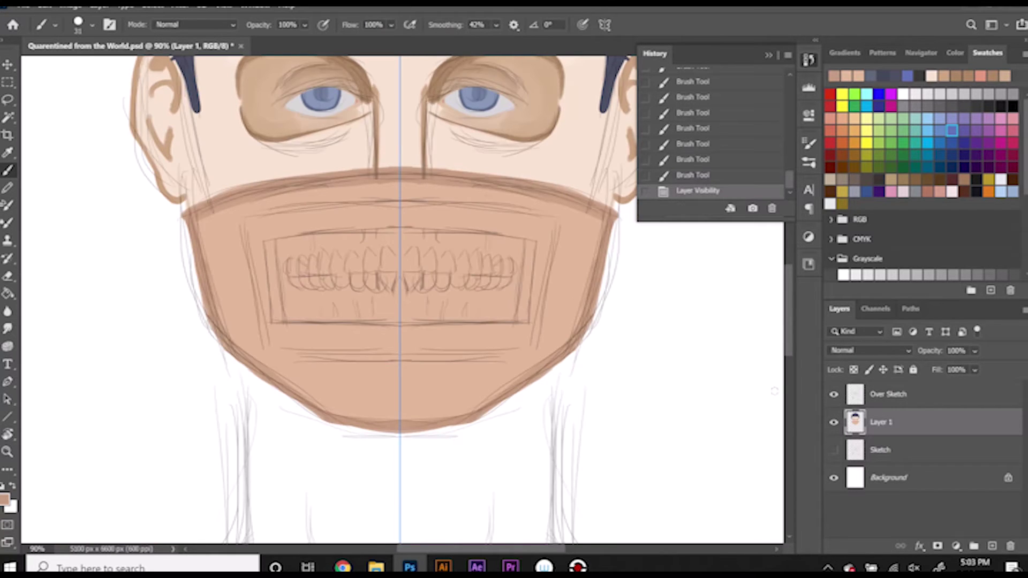
# Step: Set the foreground colour to coral f2877c for the mouth
pyautogui.scroll(3, 452, 436)
pyautogui.click(830, 118)
pyautogui.moveTo(143, 141); pyautogui.dragTo(180, 308)
pyautogui.click(5, 499)
pyautogui.click(525, 123)
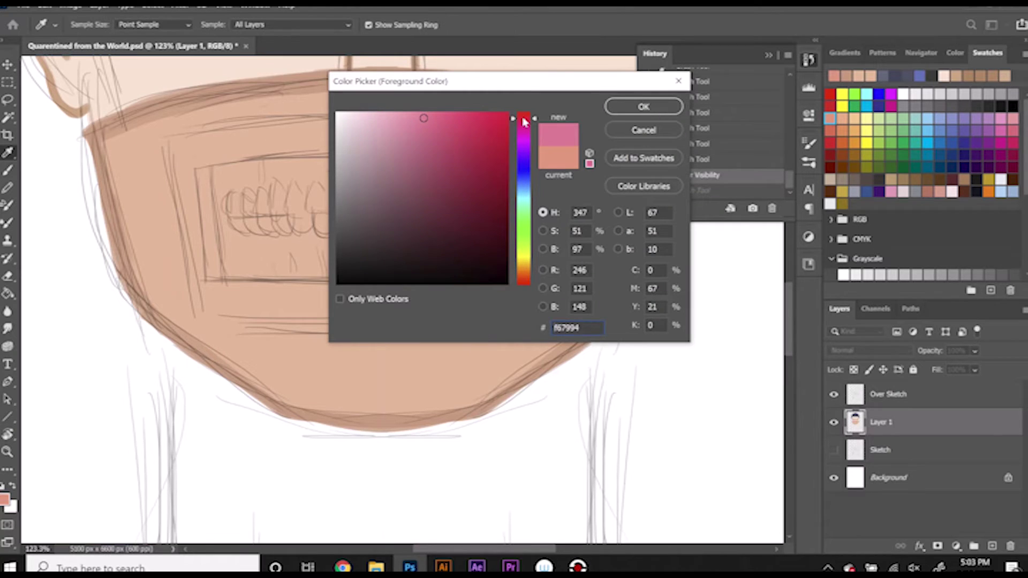
pyautogui.moveTo(423, 118); pyautogui.dragTo(390, 118)
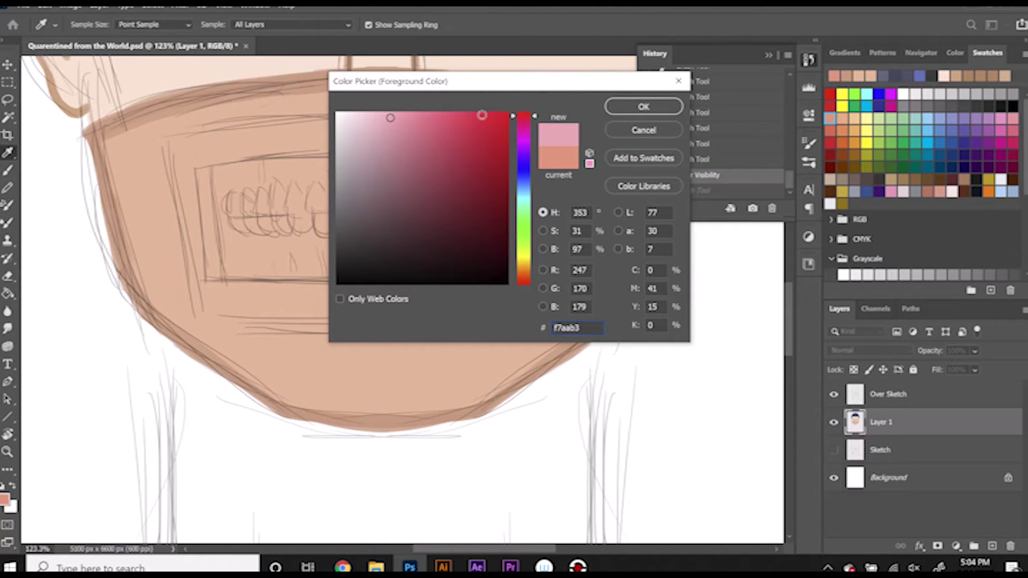
pyautogui.click(525, 282)
pyautogui.moveTo(450, 117); pyautogui.dragTo(420, 122)
pyautogui.click(642, 107)
# Step: Select the Hard Round Pressure Size brush with 71% stroke smoothing
pyautogui.press('b')
pyautogui.rightClick(252, 182)
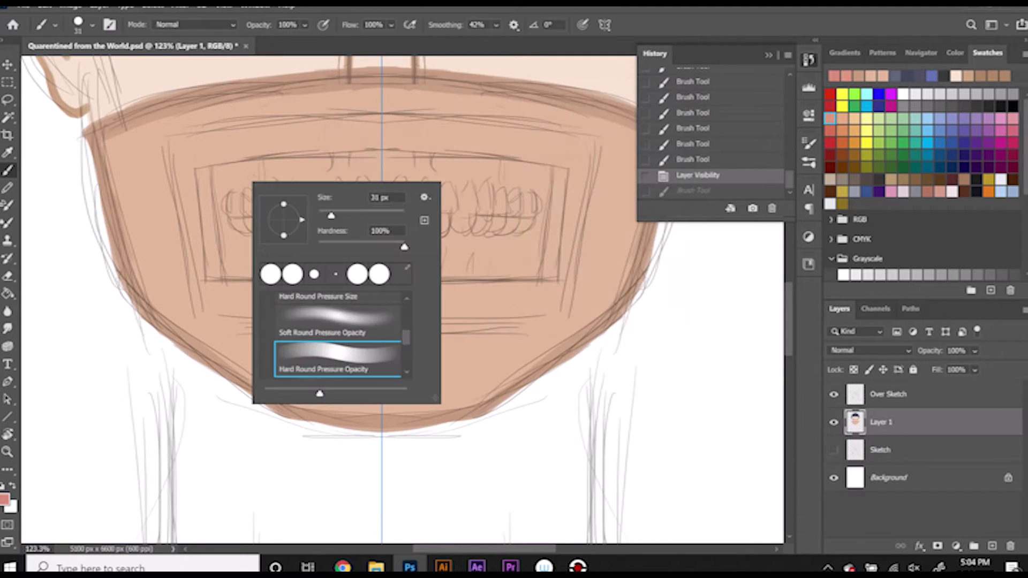
pyautogui.scroll(2, 338, 331)
pyautogui.click(365, 322)
pyautogui.doubleClick(365, 322)
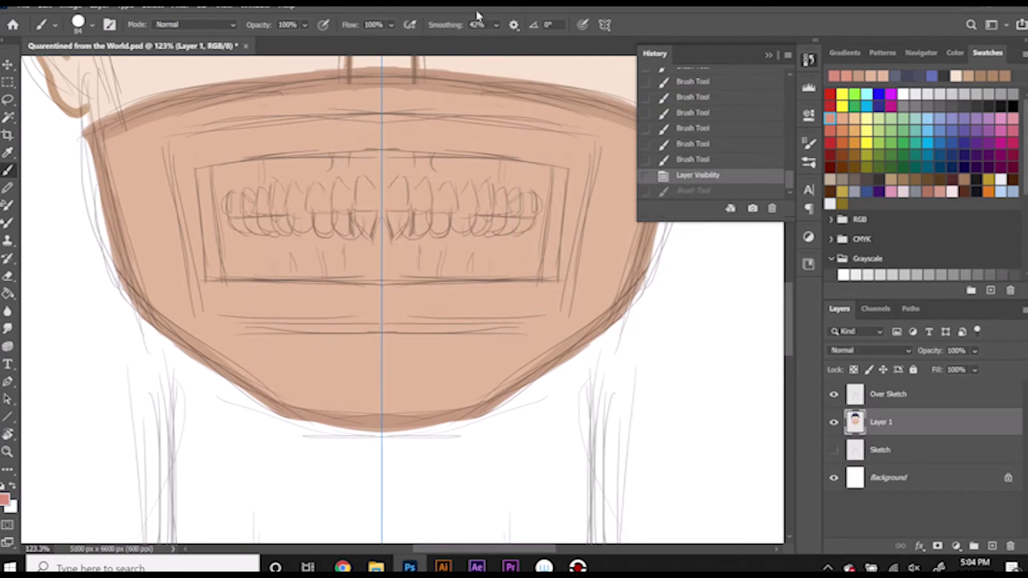
pyautogui.click(496, 24)
pyautogui.moveTo(536, 48); pyautogui.dragTo(538, 48)
# Step: Outline and fill the mouth area around the teeth in coral
pyautogui.moveTo(382, 131)
pyautogui.mouseDown()
pyautogui.moveTo(177, 144)
pyautogui.moveTo(206, 310)
pyautogui.moveTo(382, 308)
pyautogui.moveTo(220, 324)
pyautogui.mouseUp()
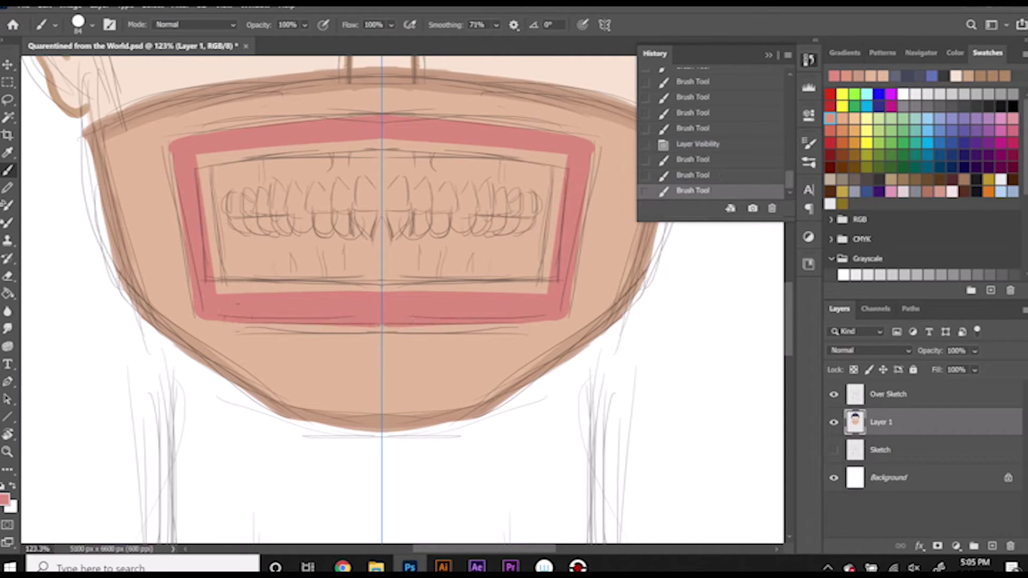
pyautogui.moveTo(381, 327); pyautogui.dragTo(196, 327)
pyautogui.moveTo(382, 161)
pyautogui.mouseDown()
pyautogui.moveTo(195, 158)
pyautogui.moveTo(171, 190)
pyautogui.mouseUp()
pyautogui.moveTo(370, 177)
pyautogui.mouseDown()
pyautogui.moveTo(204, 177)
pyautogui.moveTo(219, 291)
pyautogui.mouseUp()
pyautogui.moveTo(382, 182); pyautogui.dragTo(233, 182)
pyautogui.moveTo(381, 284); pyautogui.dragTo(235, 284)
pyautogui.moveTo(382, 255); pyautogui.dragTo(232, 257)
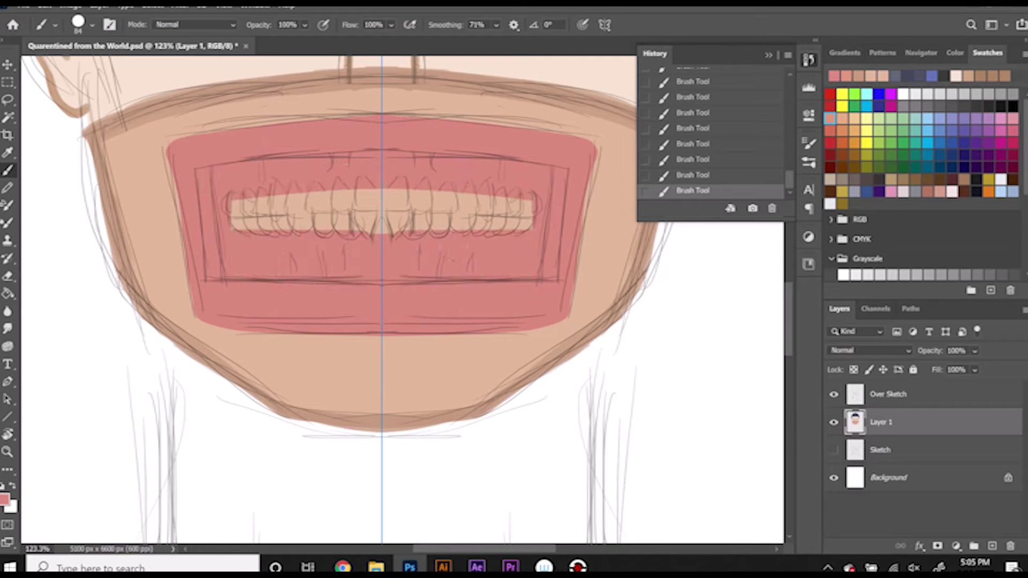
pyautogui.moveTo(377, 219); pyautogui.dragTo(232, 220)
pyautogui.moveTo(377, 201); pyautogui.dragTo(233, 201)
# Step: Trim the mouth's top and sides with skin tone, shrinking the brush to 35 then 12 px
pyautogui.keyDown('alt'); pyautogui.click(150, 166); pyautogui.keyUp('alt')
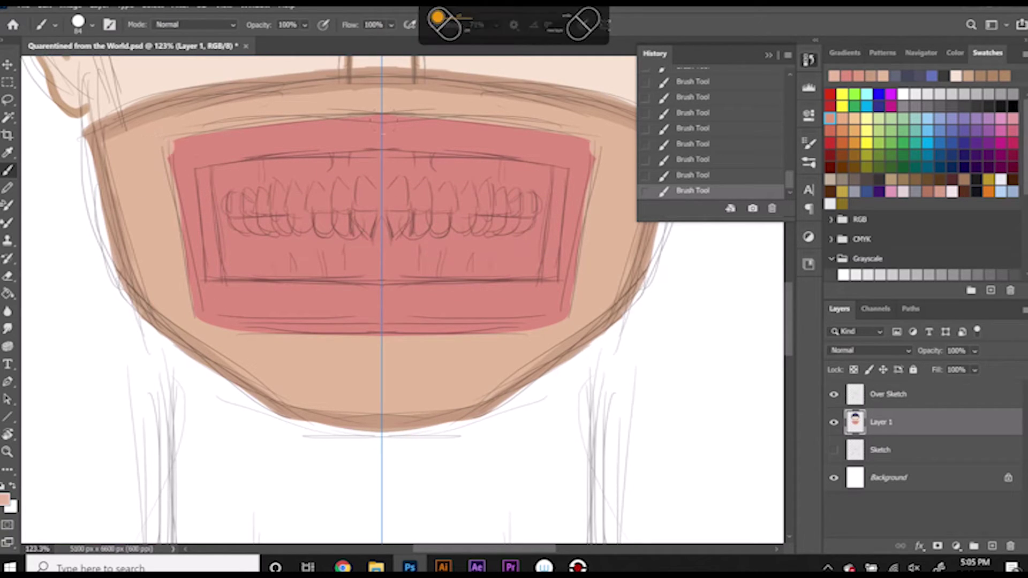
pyautogui.hotkey('ctrl', 'z')
pyautogui.moveTo(378, 120)
pyautogui.mouseDown()
pyautogui.moveTo(179, 152)
pyautogui.moveTo(196, 289)
pyautogui.mouseUp()
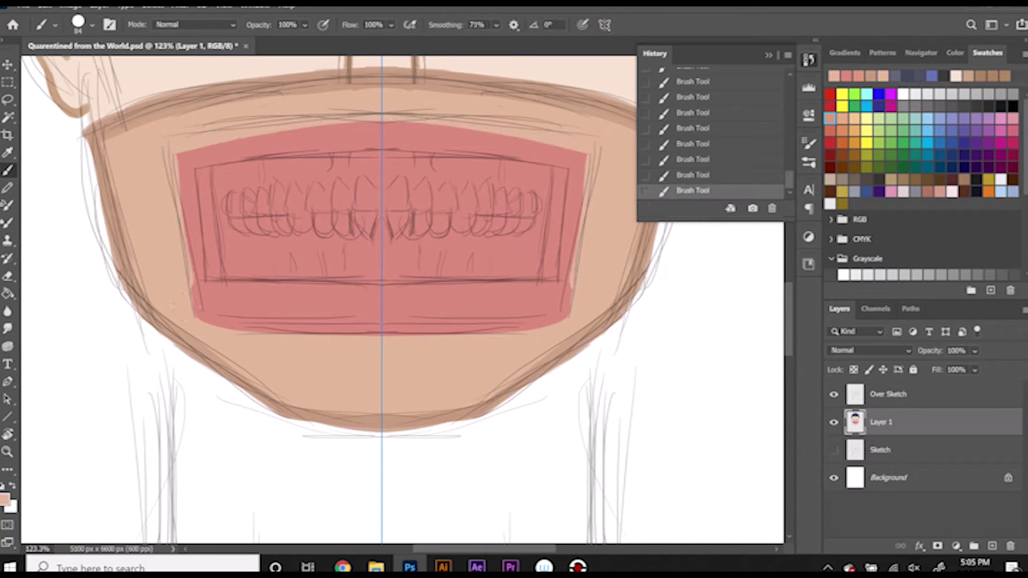
pyautogui.hotkey('ctrl', 'z')
pyautogui.hotkey('ctrl', 'z')
pyautogui.rightClick(208, 328)
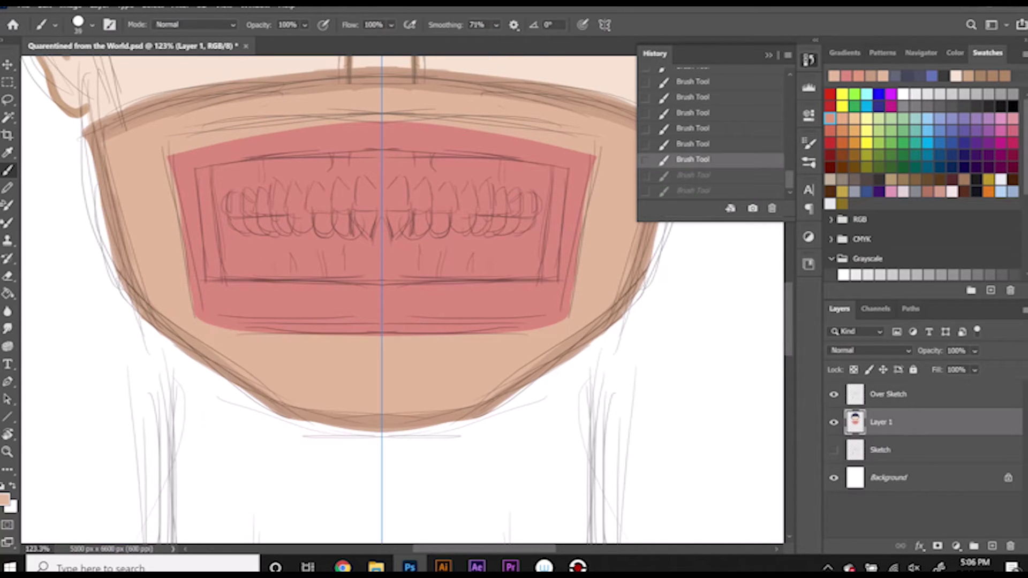
pyautogui.hotkey('ctrl', 'shift', 'z')
pyautogui.hotkey('ctrl', 'shift', 'z')
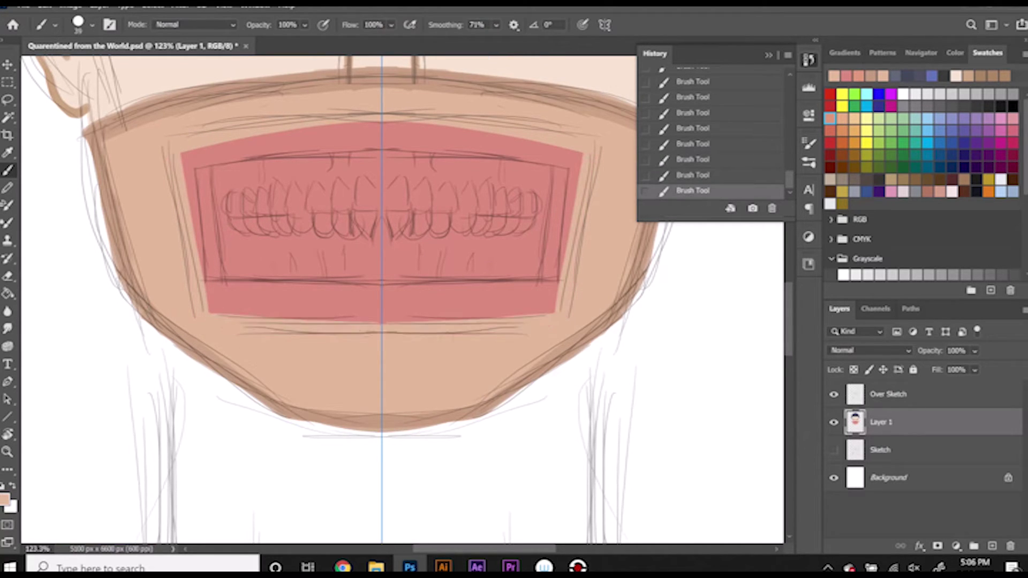
pyautogui.rightClick(327, 309)
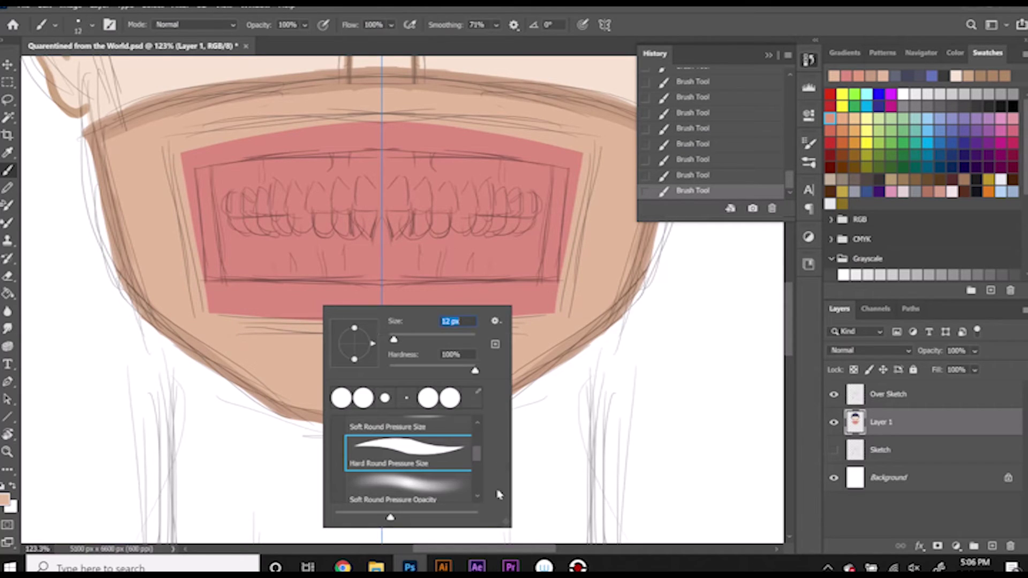
pyautogui.scroll(-1, 480, 504)
pyautogui.press('Return')
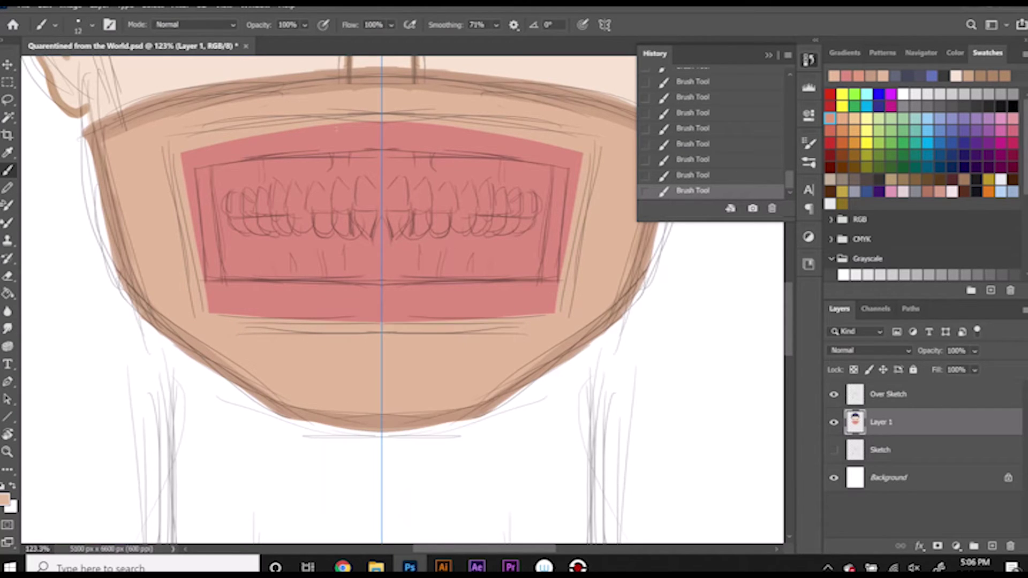
# Step: Sample the mouth's pink colour and bring up the foreground Color Picker
pyautogui.press('i')
pyautogui.click(482, 295)
pyautogui.click(5, 499)
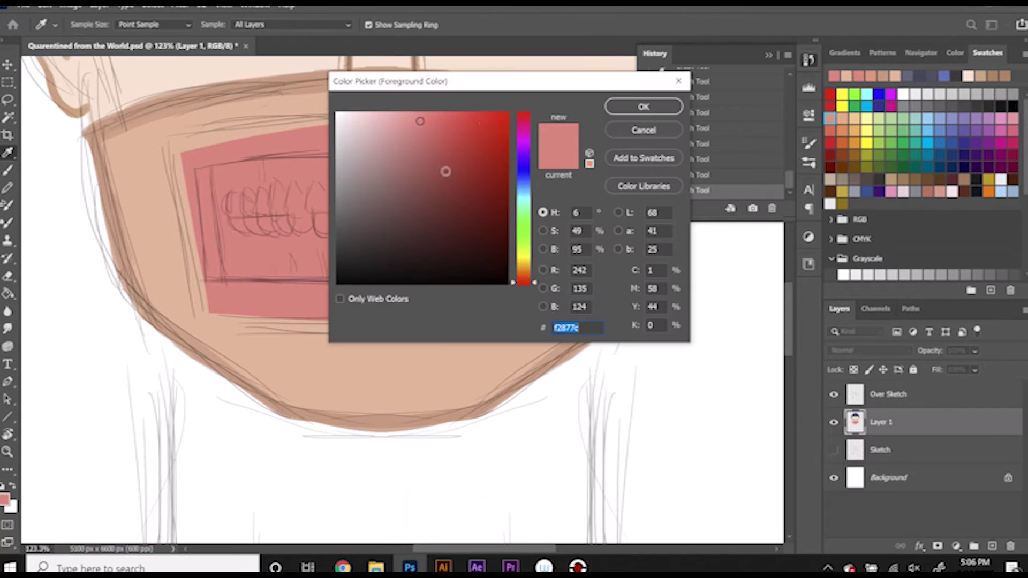
# Step: Enlarge the brush slightly and paint darker red along the lower strip's bottom and top edges
pyautogui.click(643, 106)
pyautogui.press('b')
pyautogui.scroll(1, 246, 334)
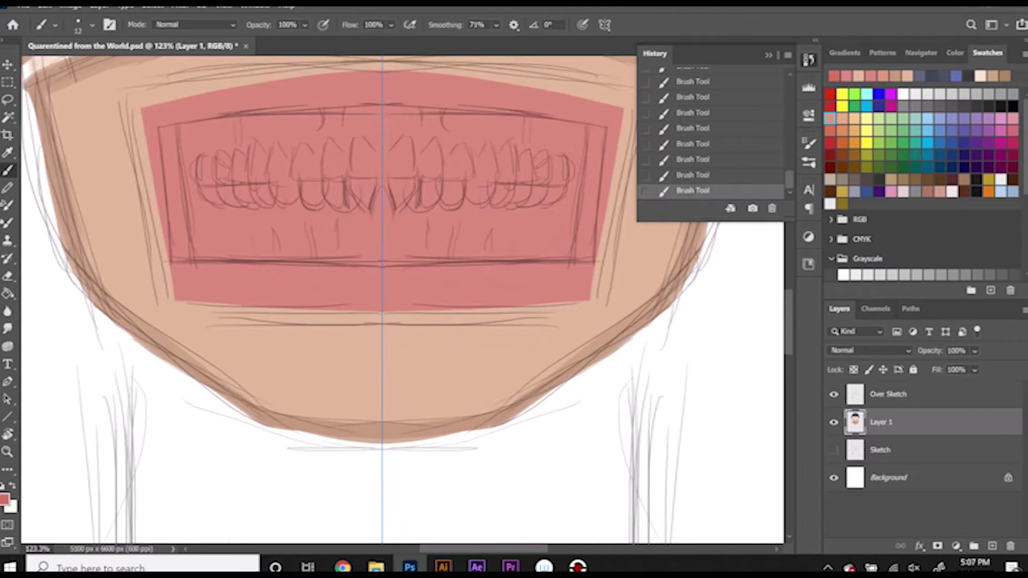
pyautogui.rightClick(246, 334)
pyautogui.moveTo(245, 334); pyautogui.dragTo(250, 334)
pyautogui.press('Return')
pyautogui.moveTo(167, 299); pyautogui.dragTo(370, 308)
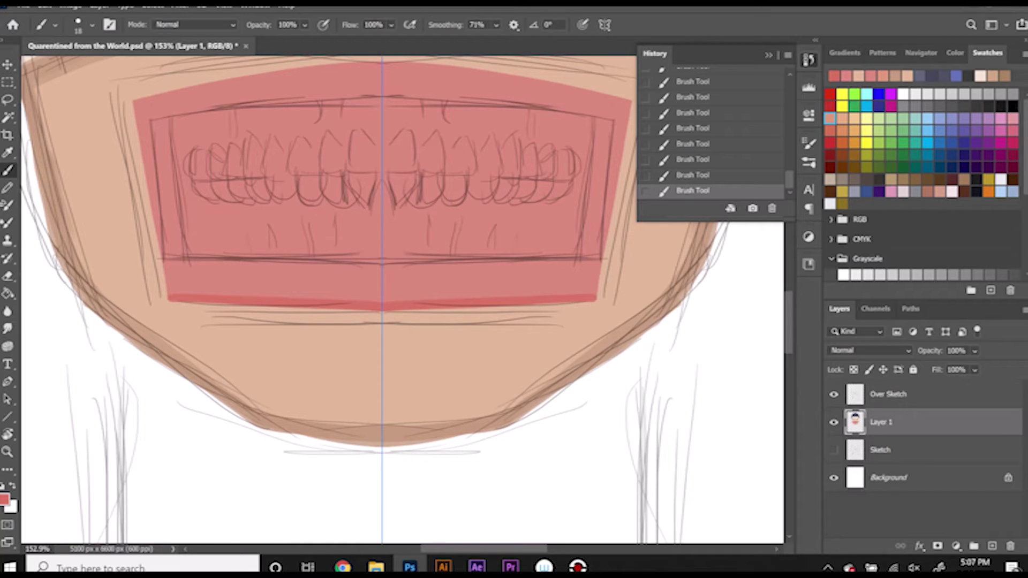
pyautogui.moveTo(177, 273); pyautogui.dragTo(371, 262)
# Step: Redo the top shading and darken the whole lower mouth strip, keeping the current colour
pyautogui.rightClick(209, 287)
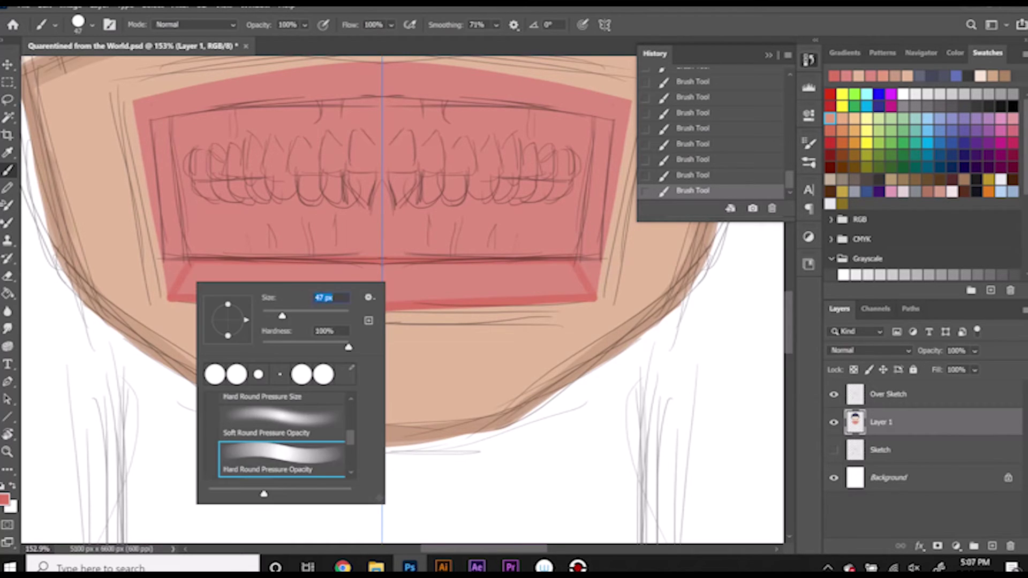
pyautogui.press('Escape')
pyautogui.hotkey('ctrl', 'z')
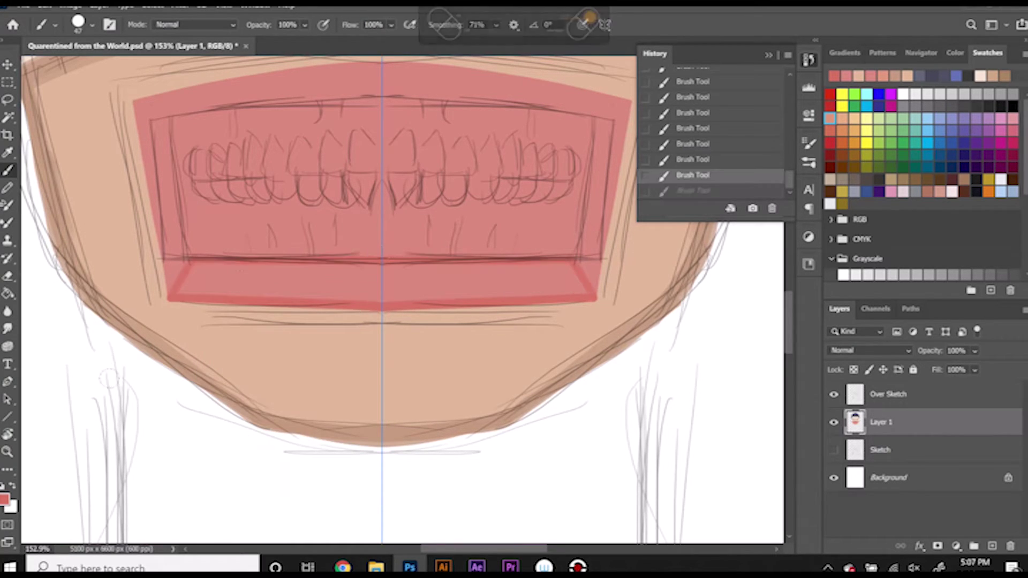
pyautogui.moveTo(198, 272); pyautogui.dragTo(302, 272)
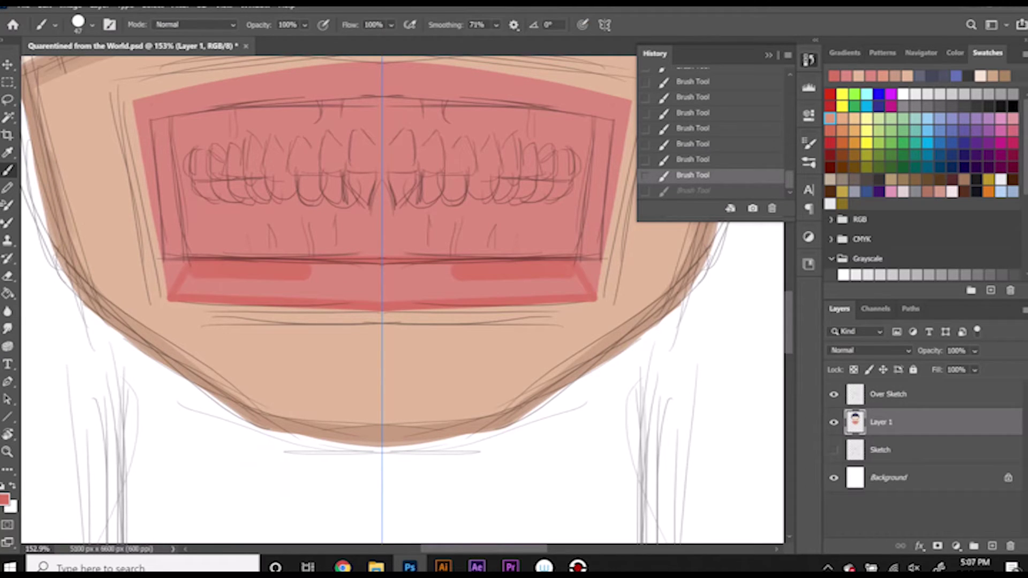
pyautogui.moveTo(182, 279)
pyautogui.mouseDown()
pyautogui.moveTo(315, 300)
pyautogui.moveTo(426, 295)
pyautogui.mouseUp()
pyautogui.click(5, 499)
pyautogui.click(642, 107)
# Step: With a 12 px brush, line the strip's bottom and top edges and the inner mouth sides
pyautogui.rightClick(241, 294)
pyautogui.press('Return')
pyautogui.moveTo(332, 305); pyautogui.dragTo(166, 303)
pyautogui.moveTo(375, 309); pyautogui.dragTo(297, 309)
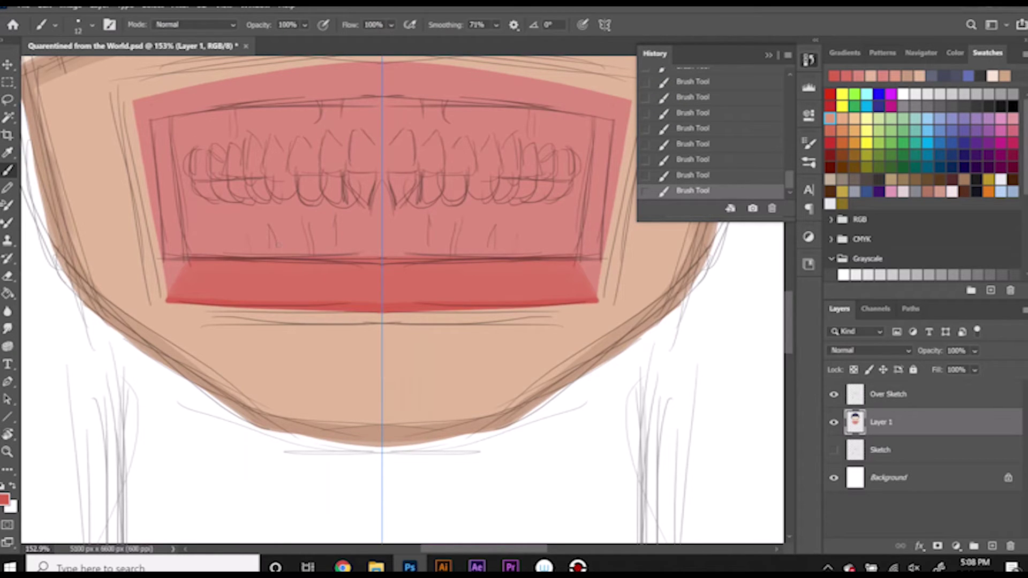
pyautogui.moveTo(189, 258); pyautogui.dragTo(353, 253)
pyautogui.moveTo(192, 258); pyautogui.dragTo(171, 117)
pyautogui.hotkey('ctrl', 'z')
pyautogui.moveTo(191, 251)
pyautogui.mouseDown()
pyautogui.moveTo(175, 91)
pyautogui.moveTo(381, 61)
pyautogui.mouseUp()
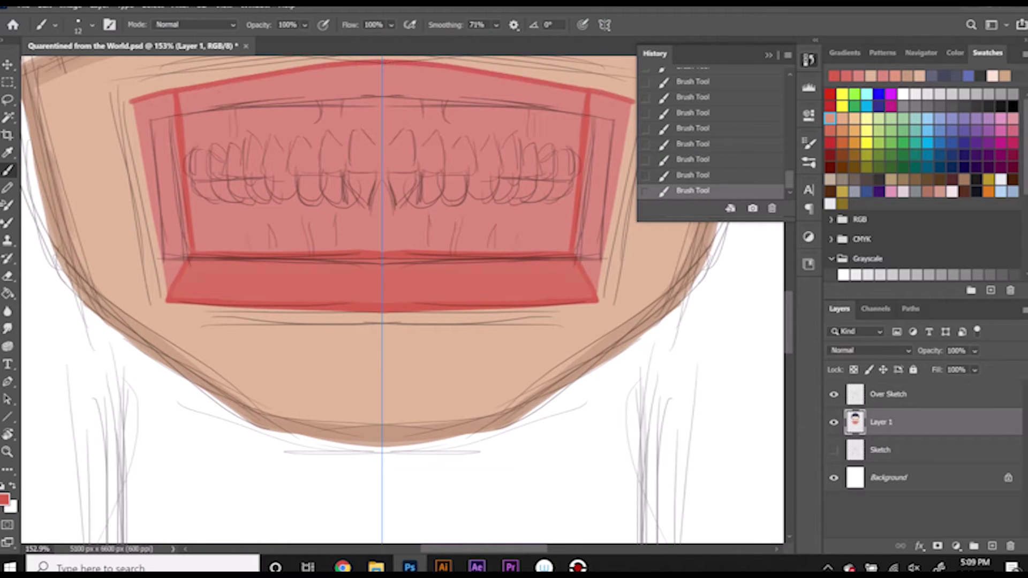
# Step: Outline the mouth's top and outer sides, with the view rotated about 15° and smoothing at 29%
pyautogui.moveTo(132, 103); pyautogui.dragTo(167, 299)
pyautogui.hotkey('ctrl', 'z')
pyautogui.moveTo(481, 321); pyautogui.dragTo(402, 375)
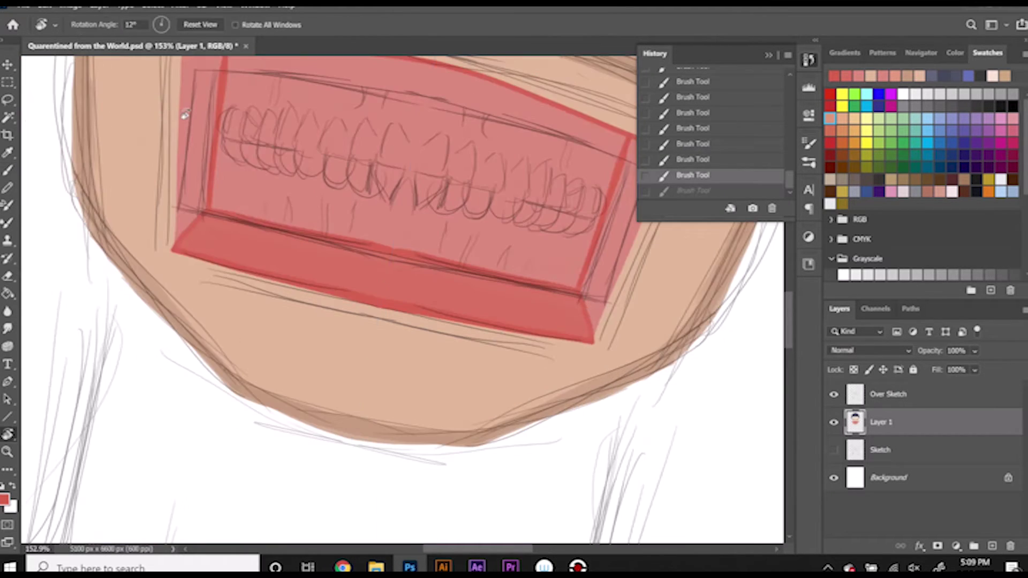
pyautogui.hotkey('ctrl', 'shift', 'z')
pyautogui.moveTo(496, 24); pyautogui.dragTo(502, 44)
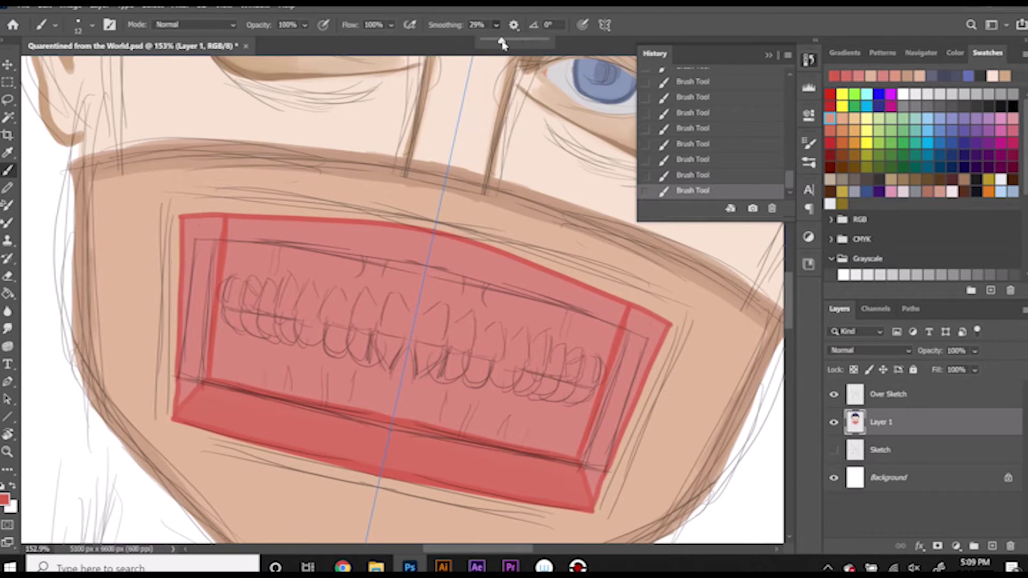
pyautogui.press('Return')
pyautogui.hotkey('ctrl', 'z')
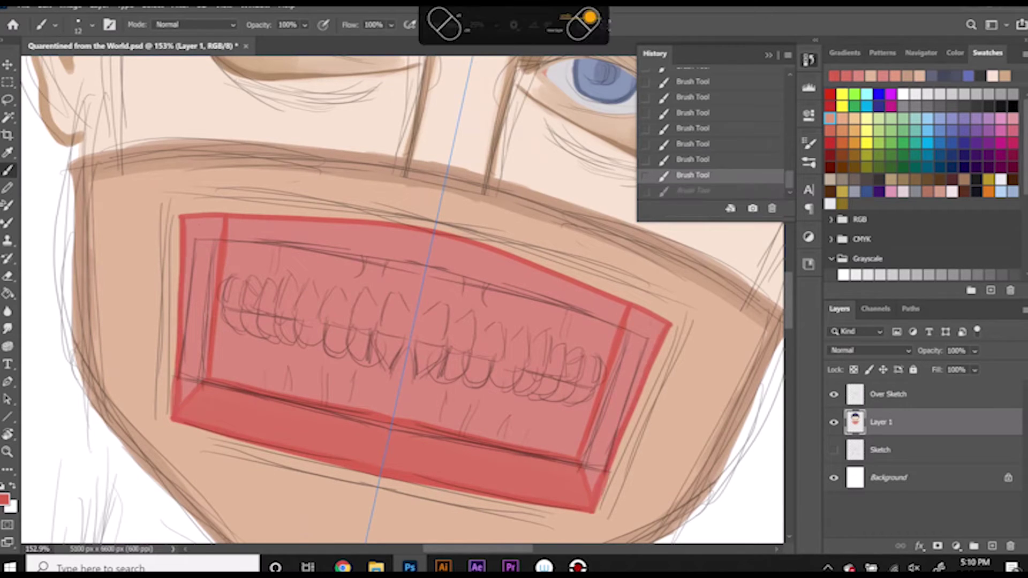
pyautogui.hotkey('ctrl', 'shift', 'z')
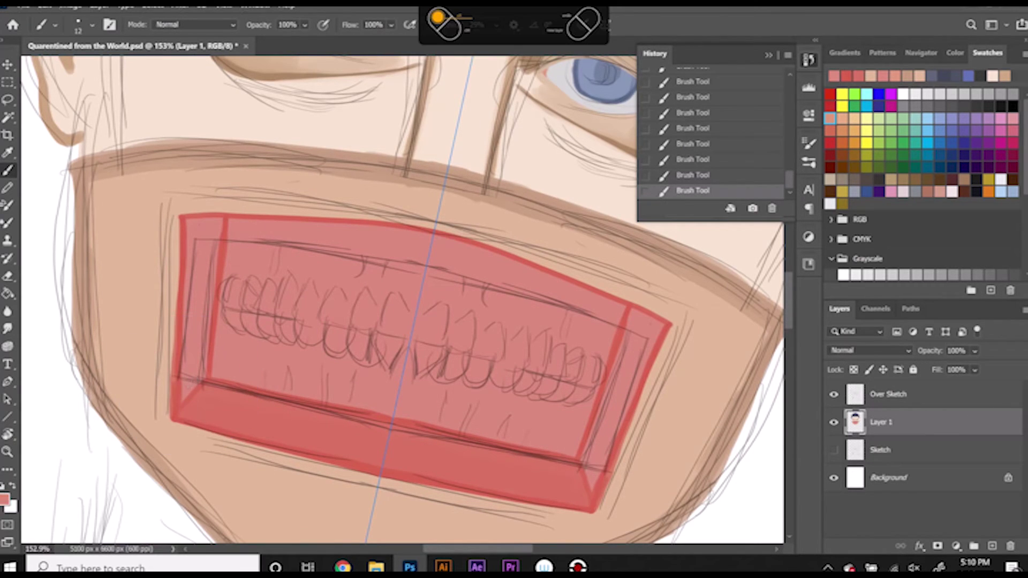
# Step: Reset the canvas rotation to 0° and zoom in closer on the mouth
pyautogui.press('r')
pyautogui.press('Escape')
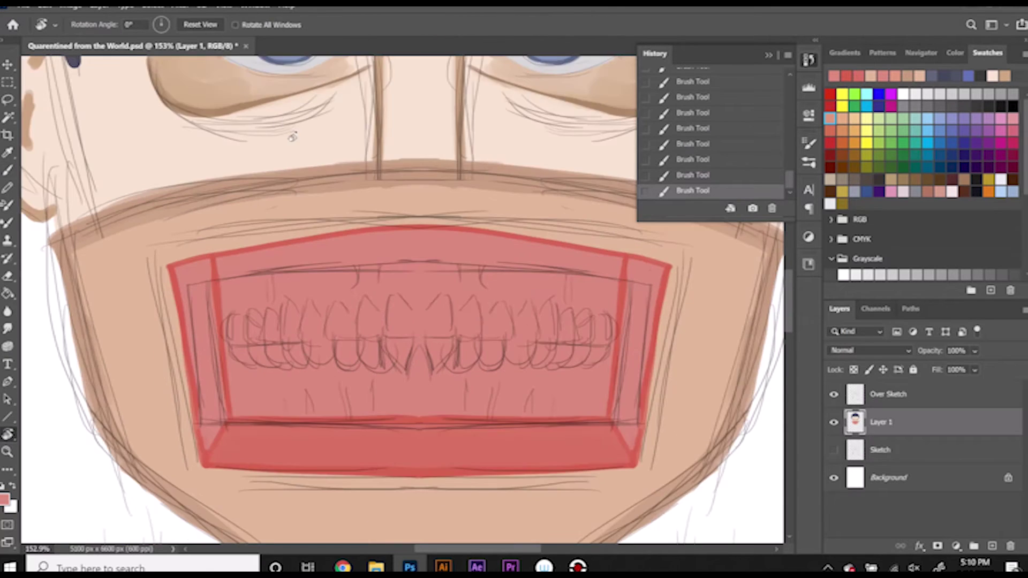
pyautogui.scroll(2, 120, 220)
pyautogui.press('b')
pyautogui.rightClick(273, 221)
pyautogui.press('Escape')
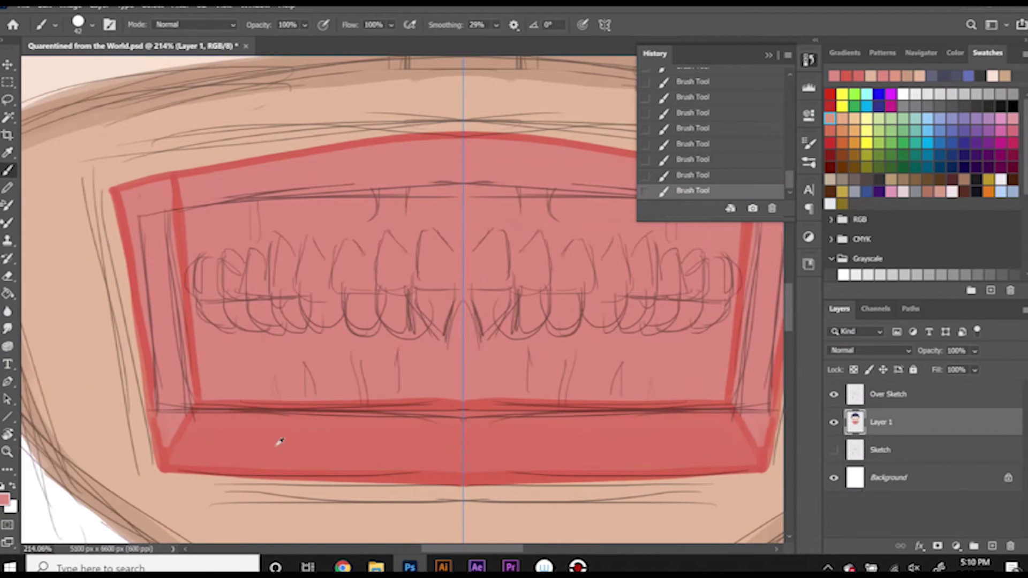
pyautogui.press('i')
# Step: Adjust the foreground to a new red, then a lighter pink, undoing the lower-corner stroke
pyautogui.click(4, 499)
pyautogui.moveTo(441, 120); pyautogui.dragTo(468, 129)
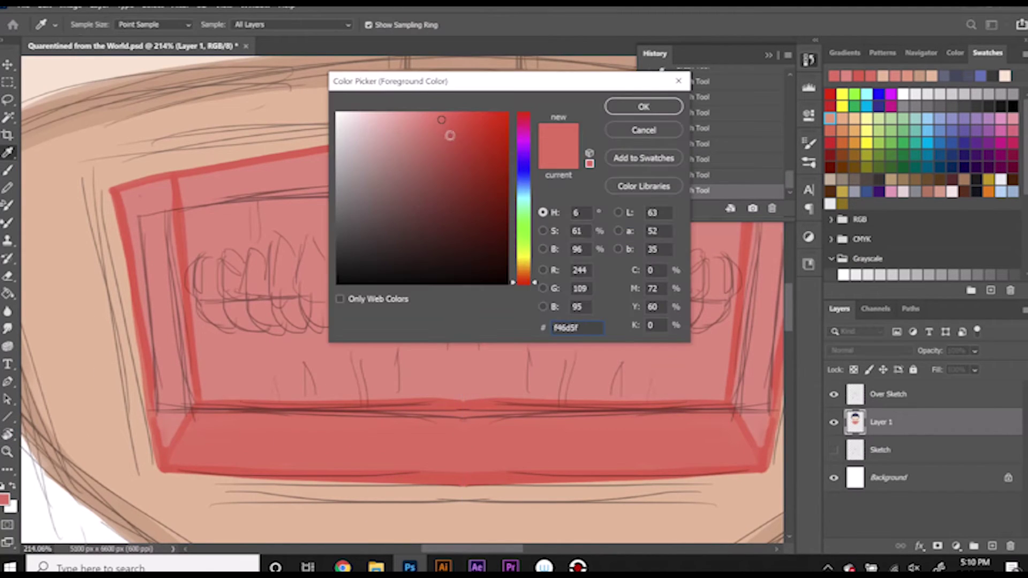
pyautogui.click(643, 107)
pyautogui.click(5, 499)
pyautogui.click(426, 120)
pyautogui.click(632, 106)
pyautogui.hotkey('ctrl', 'z')
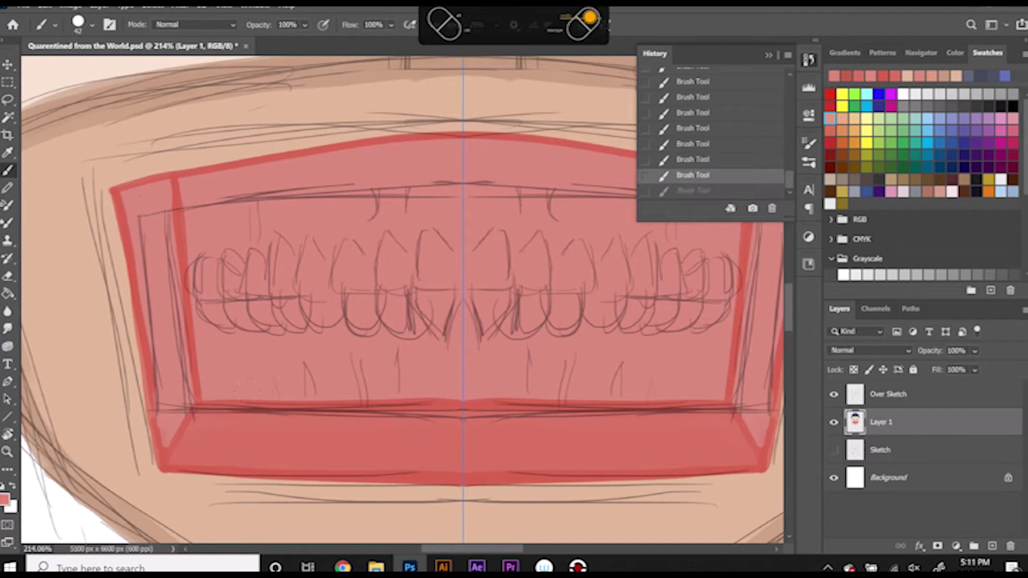
pyautogui.press('i')
pyautogui.click(5, 499)
pyautogui.click(644, 107)
# Step: Paint lighter pink along the mouth's side edges with the Hard Round Pressure Size brush
pyautogui.press('b')
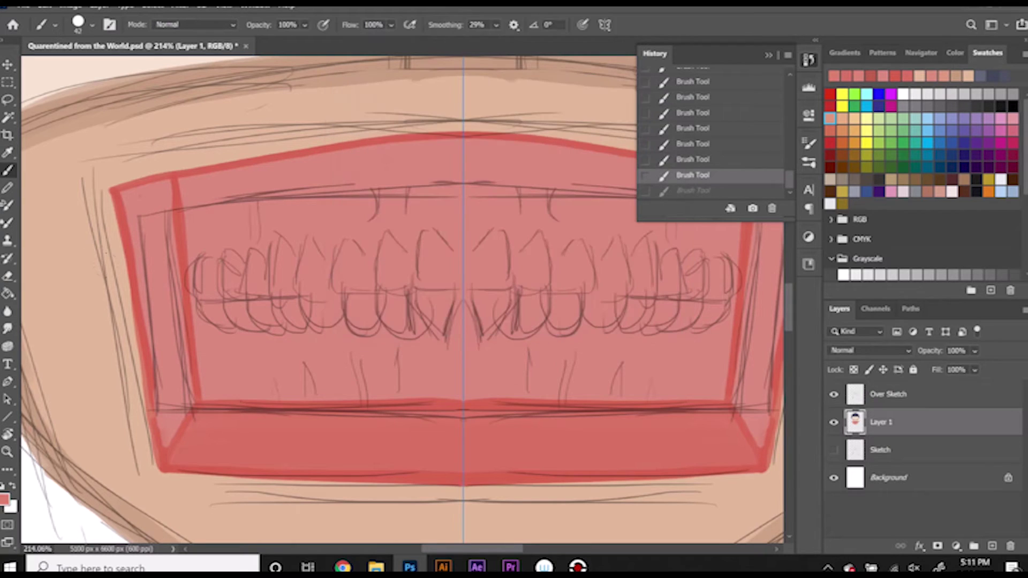
pyautogui.rightClick(347, 316)
pyautogui.doubleClick(466, 450)
pyautogui.moveTo(174, 185)
pyautogui.mouseDown()
pyautogui.moveTo(190, 393)
pyautogui.moveTo(179, 447)
pyautogui.mouseUp()
pyautogui.moveTo(118, 201); pyautogui.dragTo(158, 431)
pyautogui.hotkey('ctrl', 'shift', 'z')
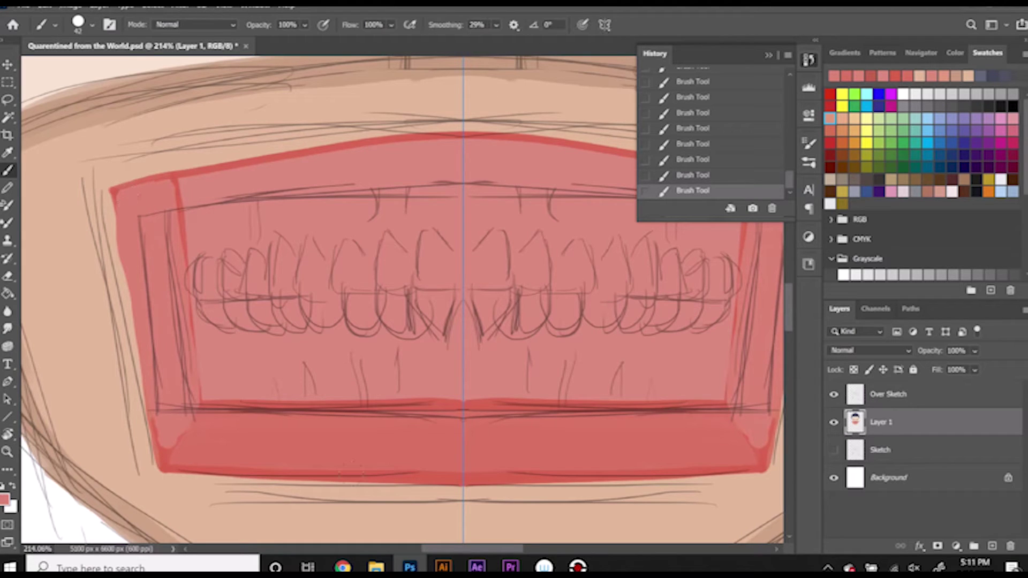
# Step: Using Hard Round Pressure Opacity, edge the left lip darker, then cover it with sampled pink
pyautogui.rightClick(275, 278)
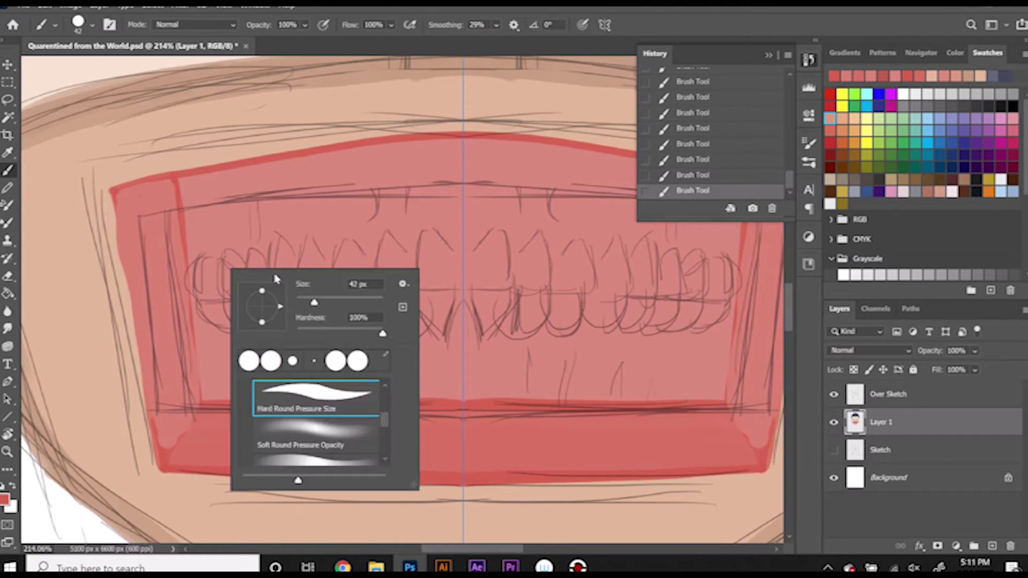
pyautogui.click(304, 459)
pyautogui.press('Return')
pyautogui.moveTo(129, 198); pyautogui.dragTo(163, 452)
pyautogui.keyDown('alt'); pyautogui.click(159, 198); pyautogui.keyUp('alt')
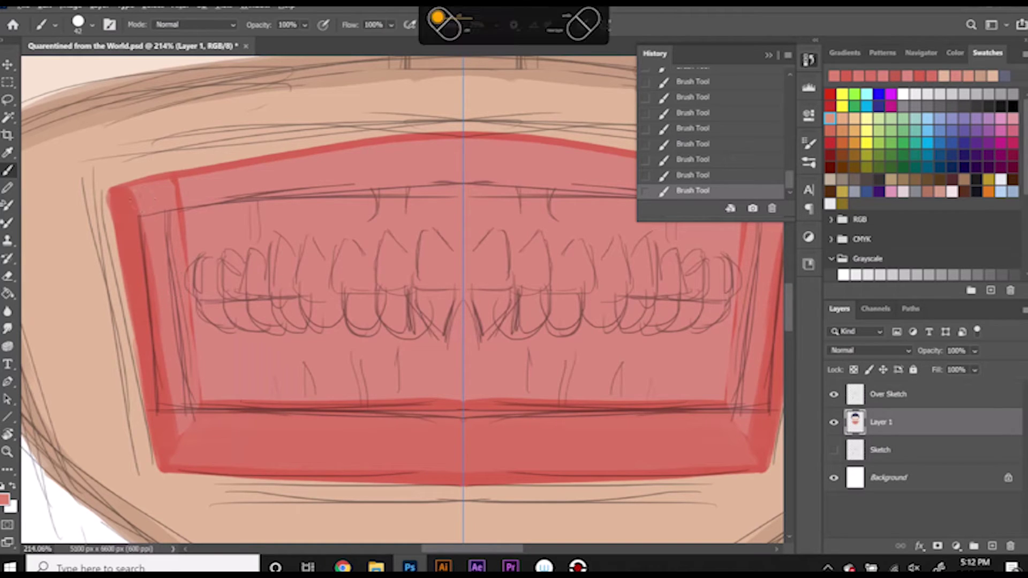
pyautogui.moveTo(125, 193); pyautogui.dragTo(153, 369)
pyautogui.moveTo(146, 311); pyautogui.dragTo(171, 442)
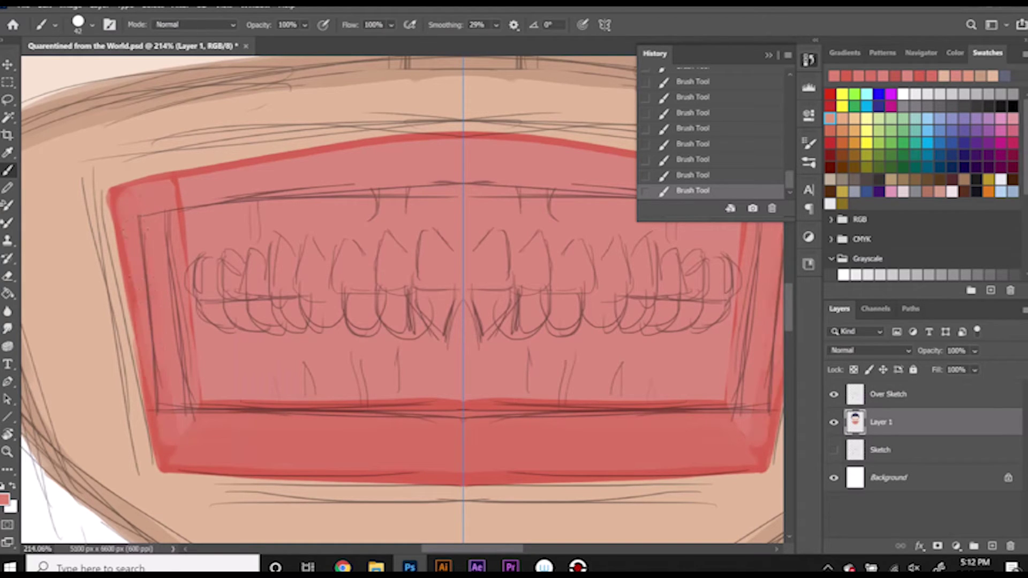
# Step: Add a darker 17 px stroke along the left lip edge, then sample and deepen the red
pyautogui.rightClick(243, 310)
pyautogui.moveTo(300, 328); pyautogui.dragTo(265, 328)
pyautogui.press('Return')
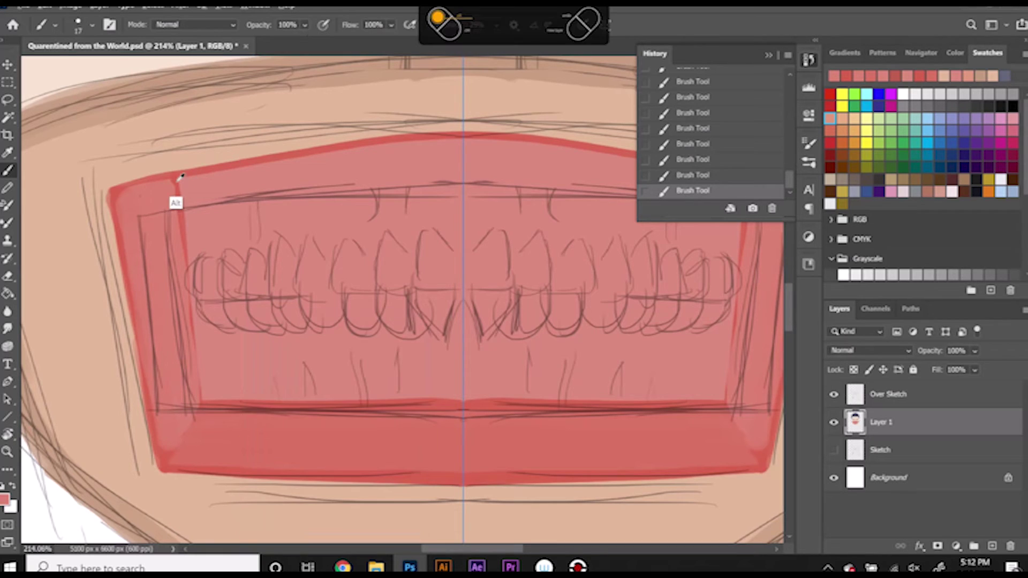
pyautogui.moveTo(169, 182)
pyautogui.mouseDown()
pyautogui.moveTo(198, 407)
pyautogui.moveTo(167, 449)
pyautogui.mouseUp()
pyautogui.press('i')
pyautogui.click(231, 207)
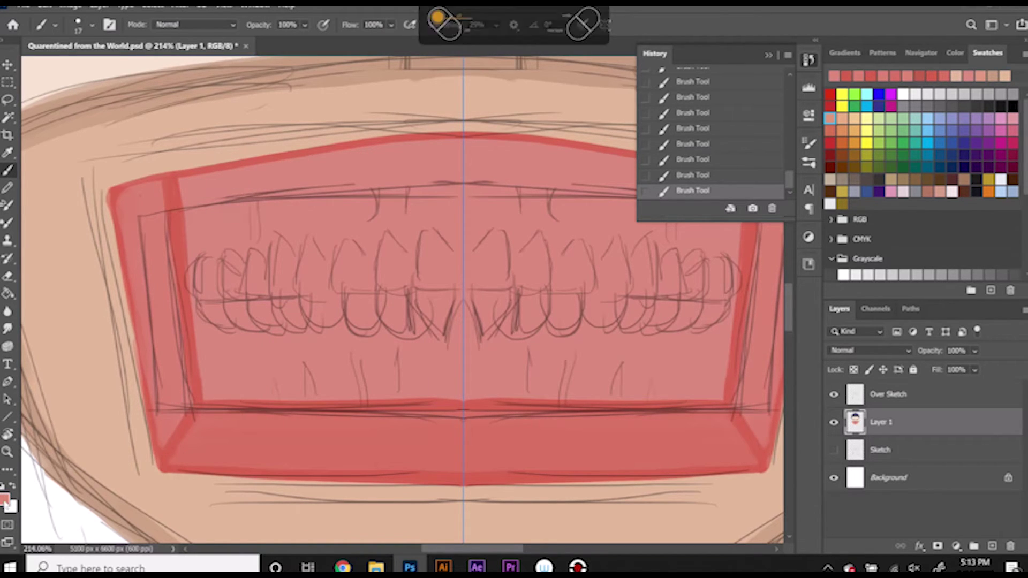
pyautogui.click(4, 499)
pyautogui.moveTo(457, 150); pyautogui.dragTo(436, 142)
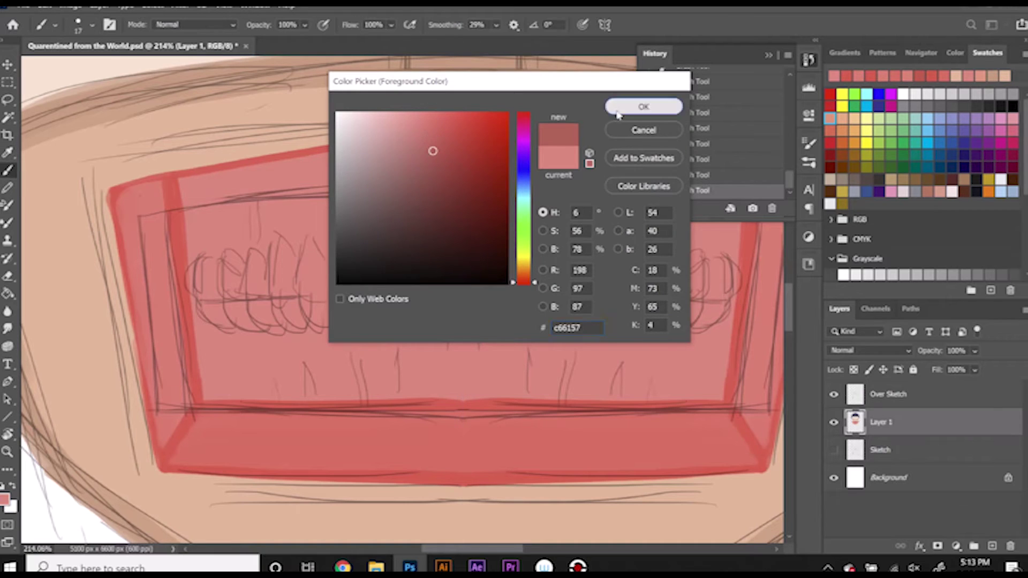
# Step: Darken the upper lip band and the area inside the left lip edge with the darker red
pyautogui.click(643, 107)
pyautogui.press('b')
pyautogui.rightClick(335, 262)
pyautogui.press('Return')
pyautogui.moveTo(182, 185); pyautogui.dragTo(634, 158)
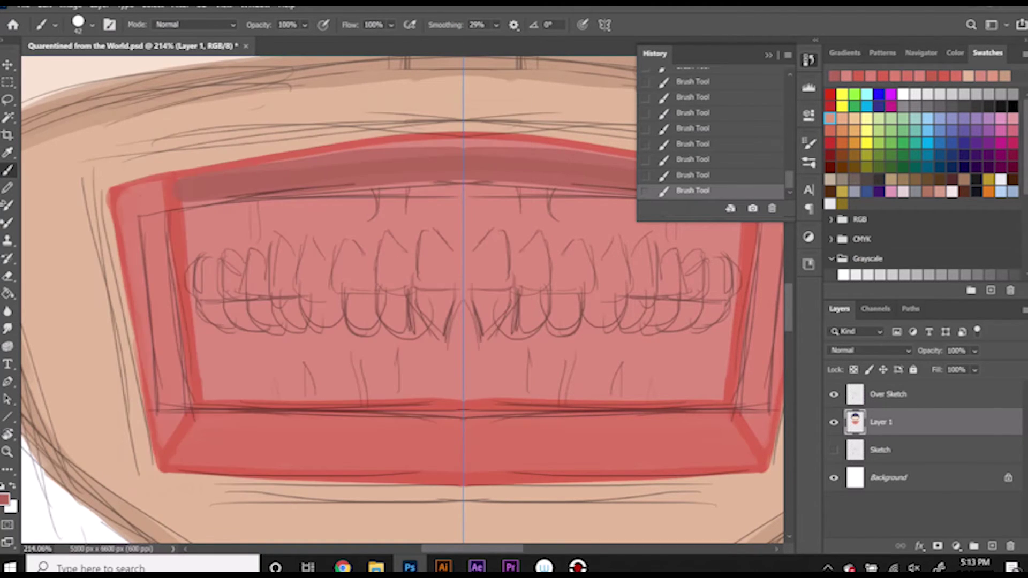
pyautogui.moveTo(191, 206); pyautogui.dragTo(199, 340)
# Step: Add further darker red strokes inside the left edge and across the lower inner mouth
pyautogui.click(496, 25)
pyautogui.moveTo(211, 204)
pyautogui.mouseDown()
pyautogui.moveTo(214, 398)
pyautogui.moveTo(455, 390)
pyautogui.mouseUp()
pyautogui.moveTo(220, 367); pyautogui.dragTo(455, 367)
pyautogui.rightClick(317, 312)
pyautogui.scroll(2, 402, 460)
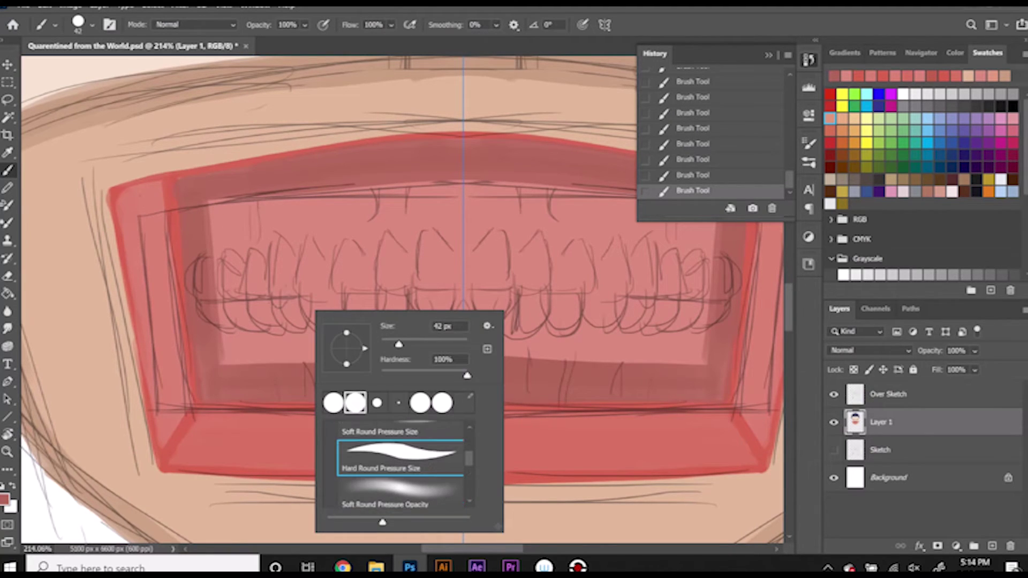
pyautogui.press('Return')
# Step: Darken the inner mouth with a much larger brush, then shrink it to 20 px
pyautogui.rightClick(286, 312)
pyautogui.doubleClick(378, 457)
pyautogui.moveTo(214, 215); pyautogui.dragTo(461, 214)
pyautogui.moveTo(214, 262); pyautogui.dragTo(460, 263)
pyautogui.moveTo(214, 321); pyautogui.dragTo(460, 321)
pyautogui.rightClick(268, 247)
pyautogui.doubleClick(369, 396)
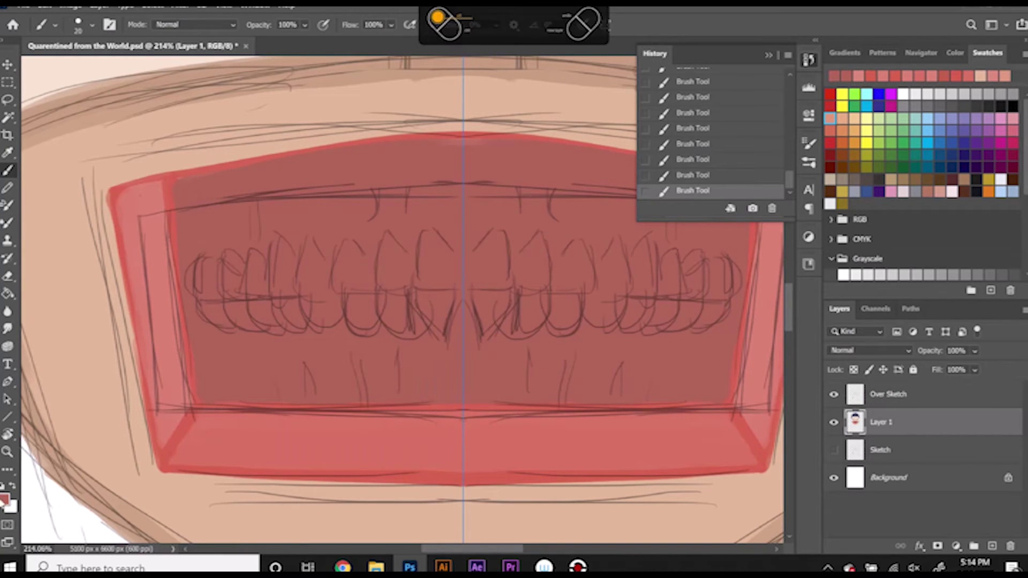
# Step: Paint a lighter red band along the inner side edges, raise smoothing to 64%, and save
pyautogui.click(4, 499)
pyautogui.click(423, 137)
pyautogui.click(644, 106)
pyautogui.moveTo(185, 469); pyautogui.dragTo(172, 192)
pyautogui.click(496, 24)
pyautogui.moveTo(498, 41); pyautogui.dragTo(541, 41)
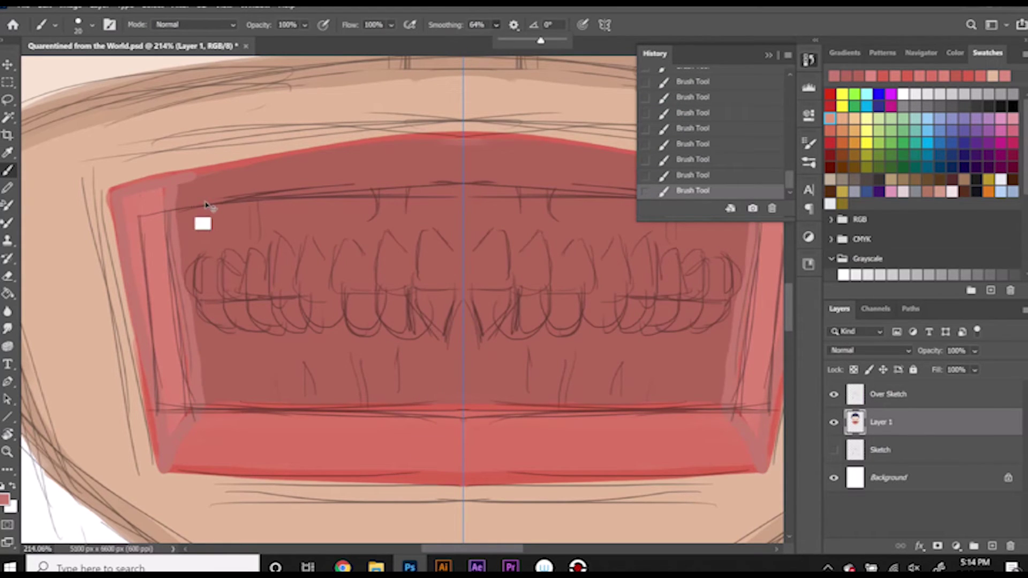
pyautogui.hotkey('ctrl', 's')
# Step: Paint a lighter pink band inside the left mouth edge, covering its outline
pyautogui.hotkey('ctrl', 'z')
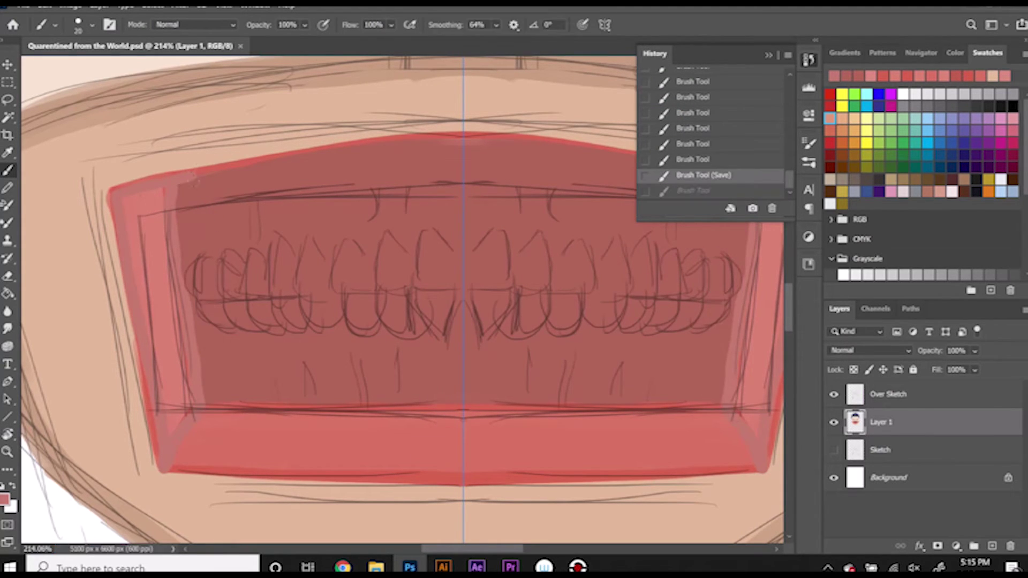
pyautogui.hotkey('ctrl', 'z')
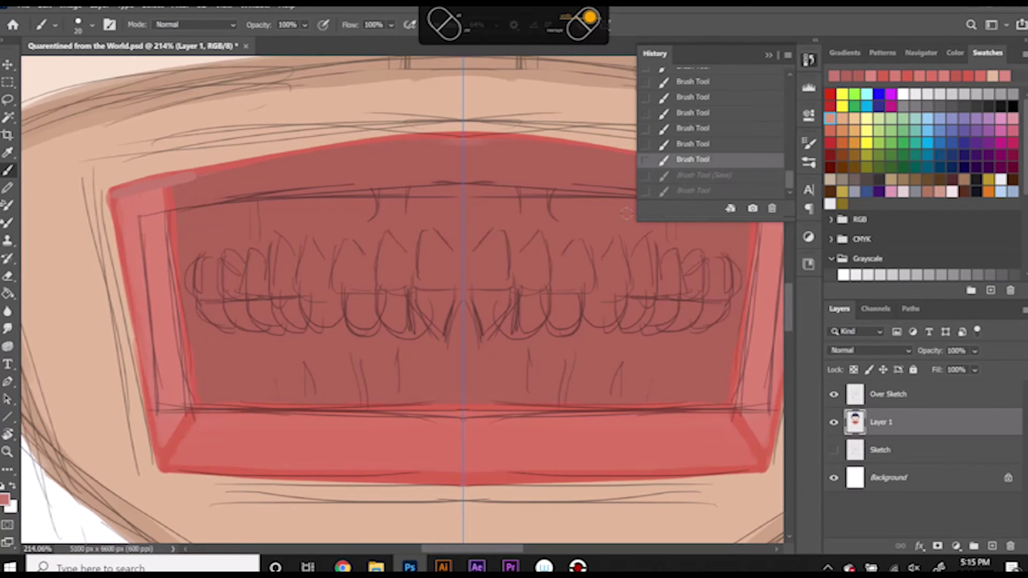
pyautogui.hotkey('ctrl', 'shift', 'z')
pyautogui.hotkey('ctrl', 'shift', 'z')
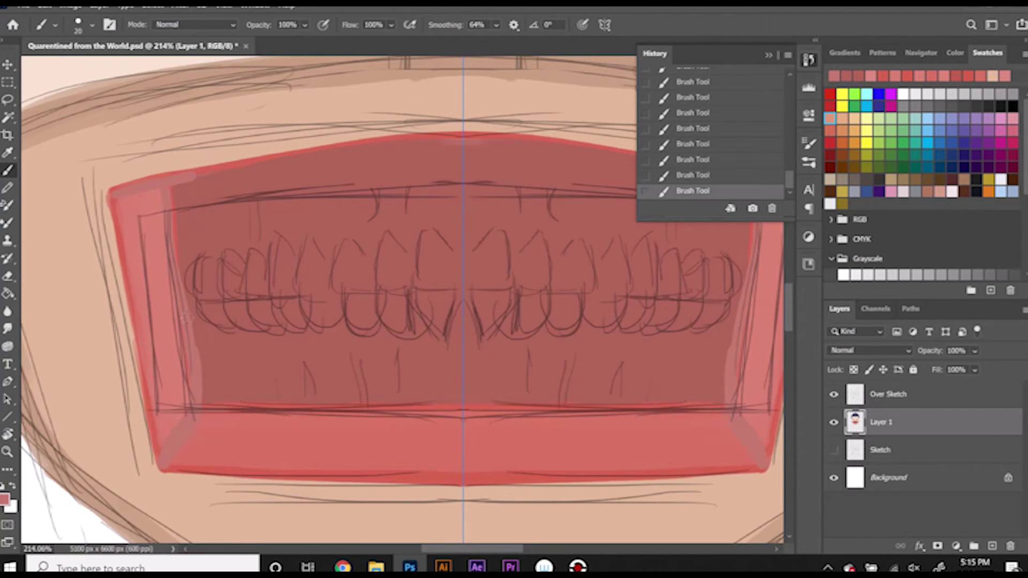
pyautogui.moveTo(186, 316); pyautogui.dragTo(179, 187)
pyautogui.moveTo(128, 332); pyautogui.dragTo(114, 199)
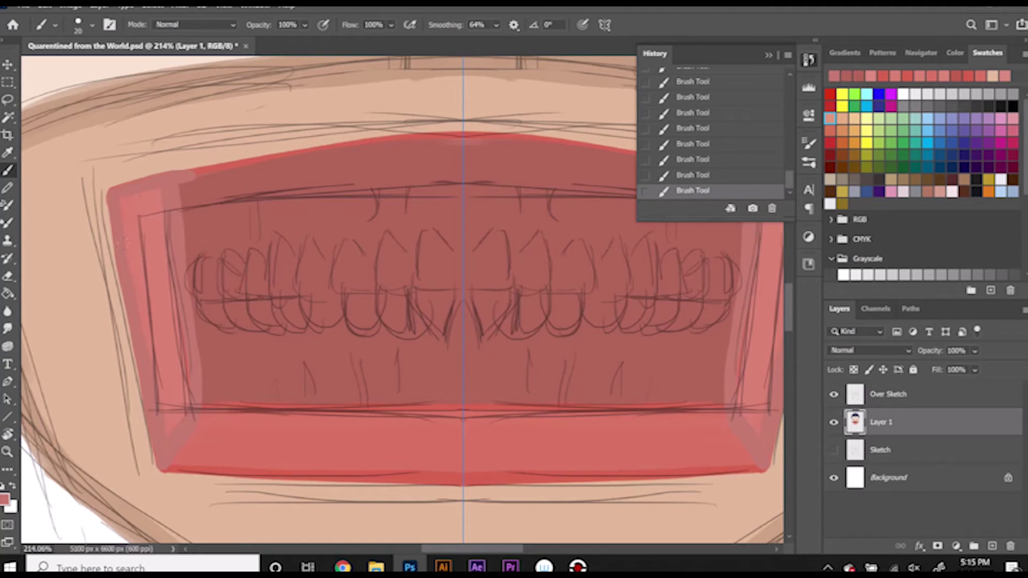
# Step: With a 55 px brush, darken both mouth side walls and the bright upper lip band
pyautogui.rightClick(176, 332)
pyautogui.moveTo(214, 348); pyautogui.dragTo(231, 349)
pyautogui.press('Return')
pyautogui.moveTo(166, 410); pyautogui.dragTo(161, 241)
pyautogui.moveTo(193, 168); pyautogui.dragTo(348, 143)
# Step: Fill the mouth's bottom band and lower corners in muted red #ae5951 and save
pyautogui.click(4, 500)
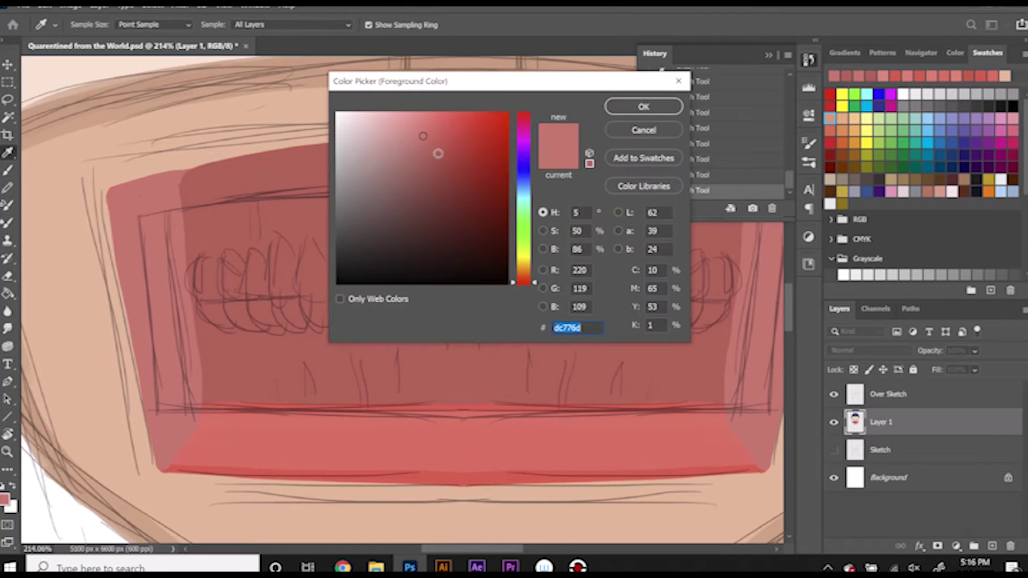
pyautogui.moveTo(438, 153); pyautogui.dragTo(428, 167)
pyautogui.click(642, 107)
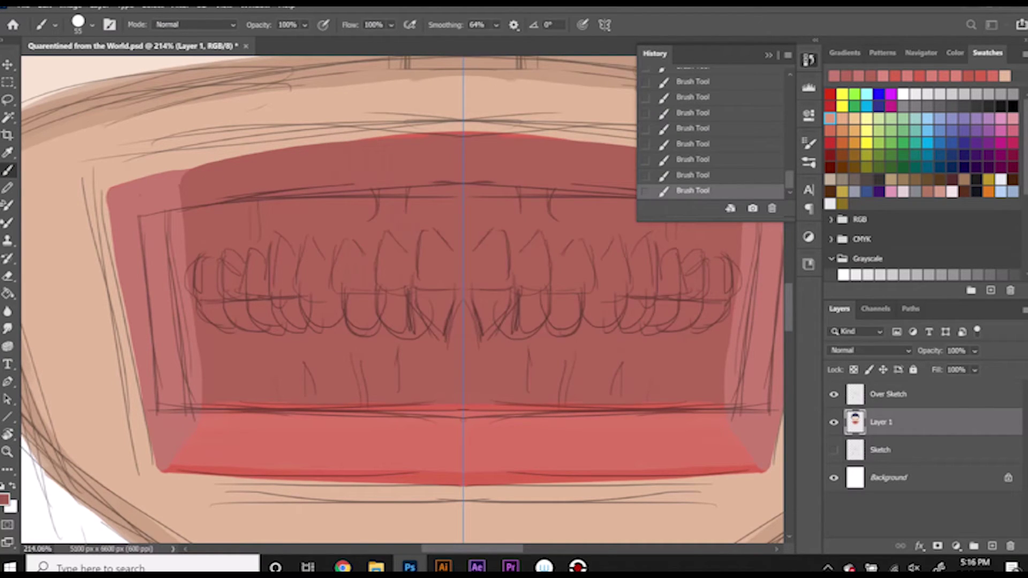
pyautogui.click(462, 415)
pyautogui.keyDown('shift'); pyautogui.click(191, 415); pyautogui.keyUp('shift')
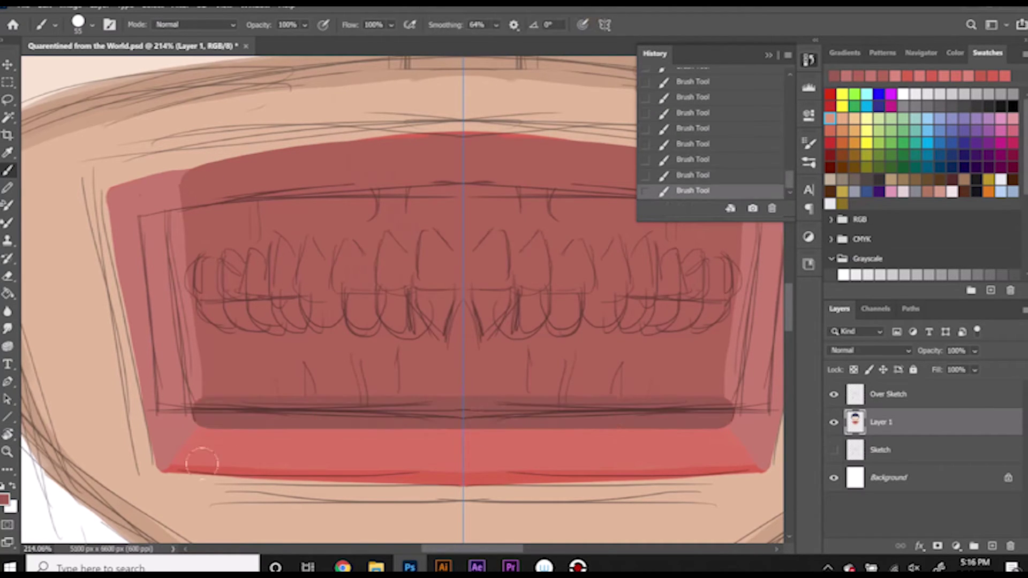
pyautogui.keyDown('shift'); pyautogui.click(166, 470); pyautogui.keyUp('shift')
pyautogui.moveTo(269, 470); pyautogui.dragTo(484, 473)
pyautogui.hotkey('ctrl', 's')
pyautogui.rightClick(296, 202)
pyautogui.scroll(-1, 424, 359)
# Step: Pick a deeper maroon and choose the Hard Round Pressure Opacity brush with 0% smoothing
pyautogui.click(6, 499)
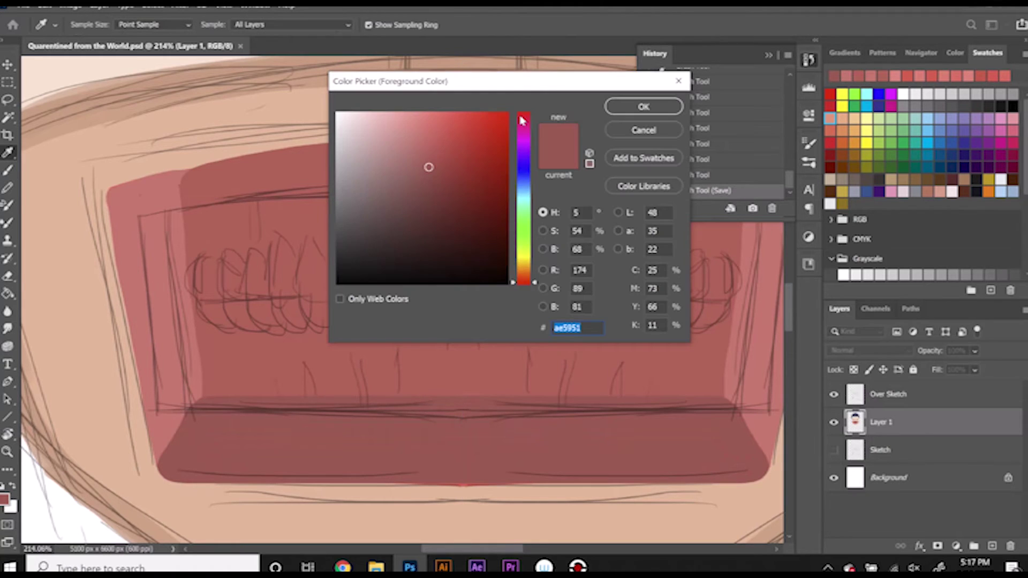
pyautogui.click(434, 187)
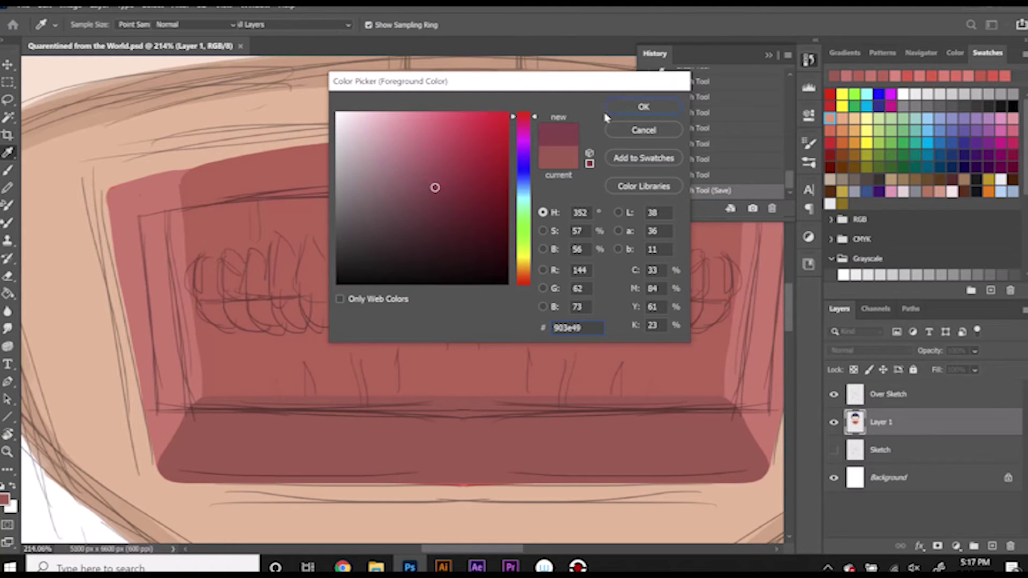
pyautogui.click(643, 106)
pyautogui.rightClick(134, 190)
pyautogui.rightClick(214, 199)
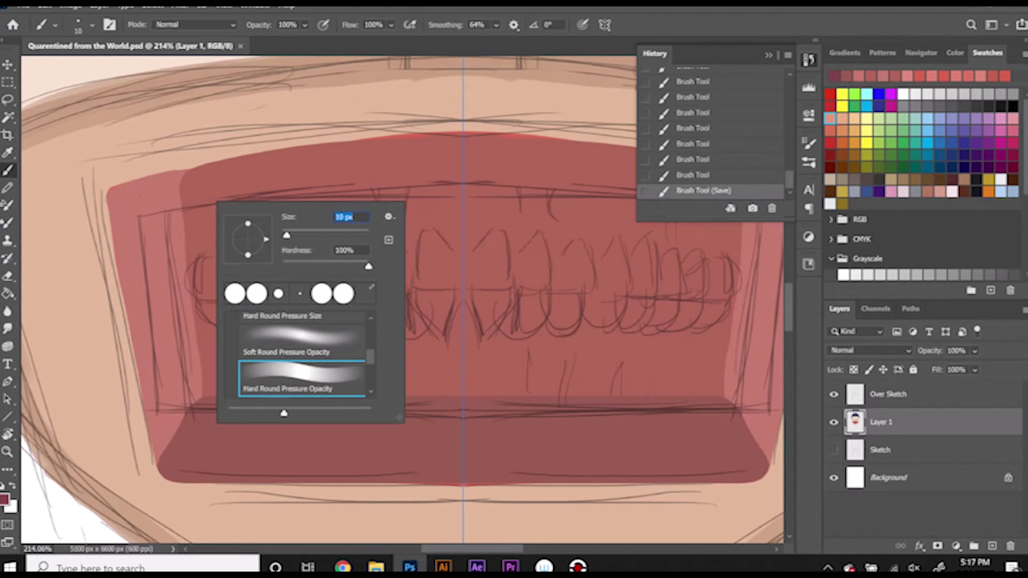
pyautogui.click(496, 25)
pyautogui.moveTo(514, 50); pyautogui.dragTo(479, 51)
# Step: Try and undo a 34 px upper-lip stroke, then set a 15 px brush at 100% smoothing
pyautogui.rightClick(203, 163)
pyautogui.write('34')
pyautogui.press('Return')
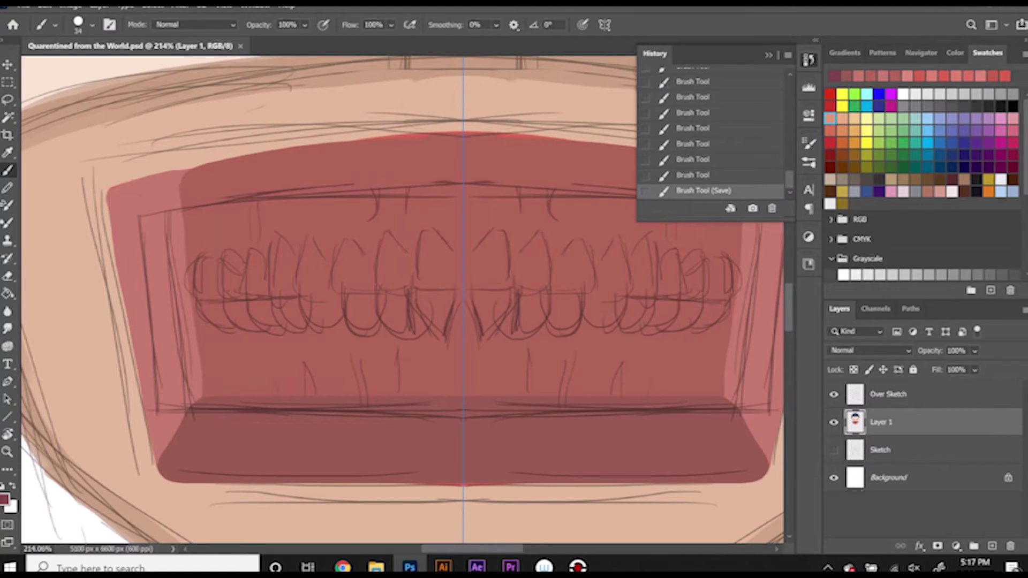
pyautogui.moveTo(99, 197); pyautogui.dragTo(635, 145)
pyautogui.hotkey('ctrl', 'z')
pyautogui.rightClick(194, 177)
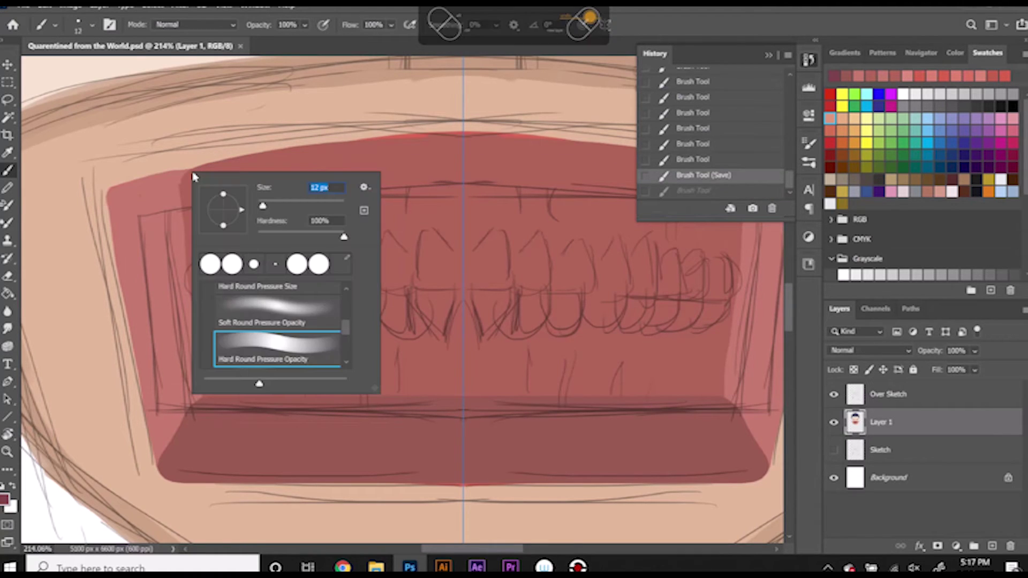
pyautogui.write('15')
pyautogui.press('Return')
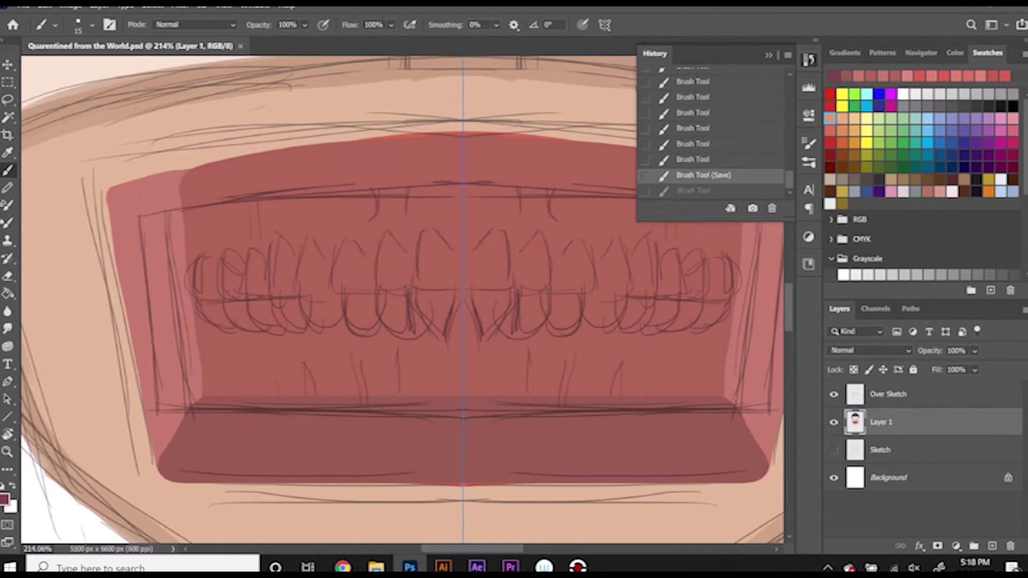
pyautogui.hotkey('ctrl', 'shift', 'z')
pyautogui.hotkey('alt', '0')
pyautogui.hotkey('ctrl', 'z')
# Step: Trace maroon outlines along the upper lip, left walls, lower corner and bottom edge of the mouth
pyautogui.moveTo(105, 196); pyautogui.dragTo(636, 141)
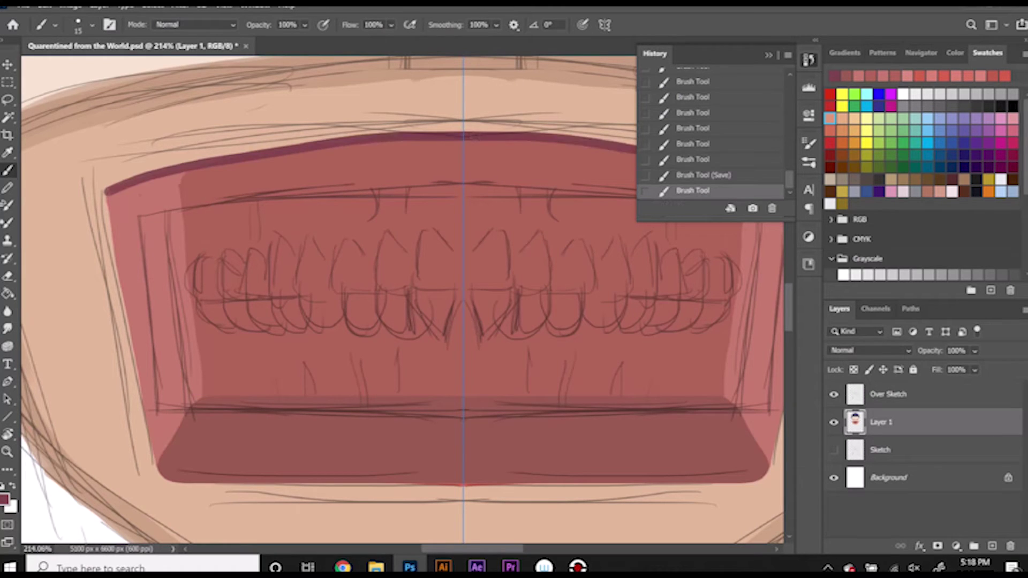
pyautogui.moveTo(174, 176); pyautogui.dragTo(201, 399)
pyautogui.moveTo(107, 192)
pyautogui.mouseDown()
pyautogui.moveTo(156, 463)
pyautogui.moveTo(106, 188)
pyautogui.mouseUp()
pyautogui.moveTo(158, 463)
pyautogui.mouseDown()
pyautogui.moveTo(201, 392)
pyautogui.moveTo(463, 395)
pyautogui.mouseUp()
pyautogui.moveTo(463, 486)
pyautogui.mouseDown()
pyautogui.moveTo(172, 476)
pyautogui.moveTo(432, 489)
pyautogui.mouseUp()
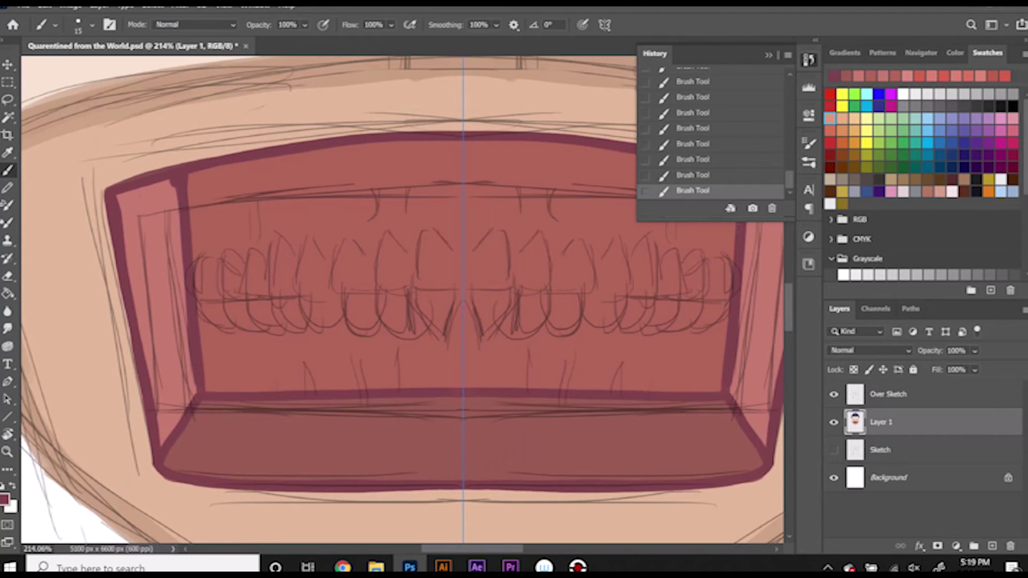
# Step: Save the painting and glance at the navigator overview
pyautogui.hotkey('ctrl', 's')
pyautogui.click(920, 53)
pyautogui.click(987, 53)
# Step: Review the whole portrait in the navigator and switch between eyedropper and brush
pyautogui.scroll(-2, 463, 300)
pyautogui.scroll(-3, 463, 311)
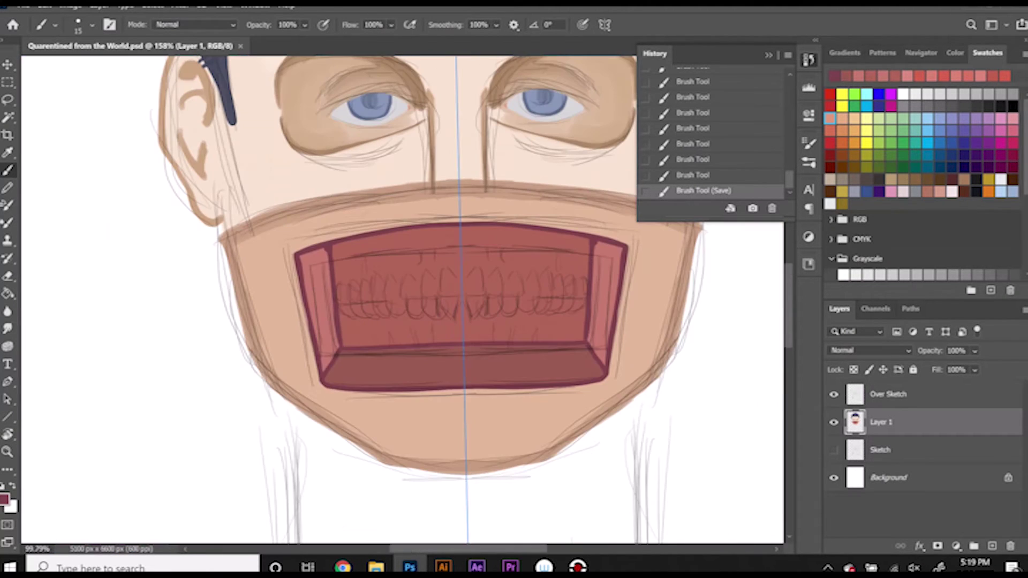
pyautogui.click(7, 434)
pyautogui.click(921, 53)
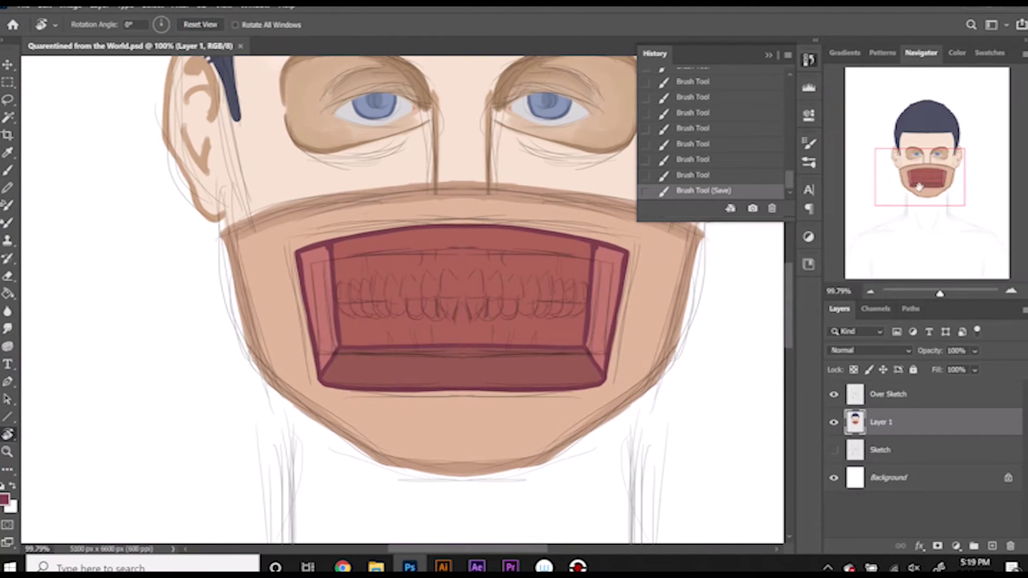
pyautogui.scroll(-5, 791, 370)
pyautogui.scroll(2, 791, 370)
pyautogui.scroll(3, 791, 323)
pyautogui.scroll(5, 791, 321)
pyautogui.scroll(-4, 791, 321)
pyautogui.moveTo(939, 294); pyautogui.dragTo(949, 293)
pyautogui.press('i')
pyautogui.press('b')
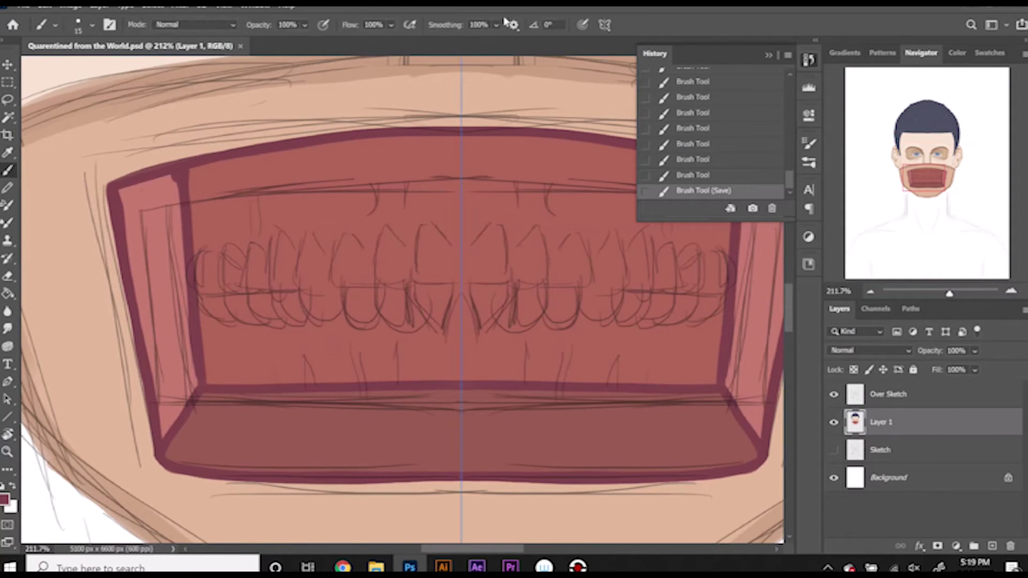
# Step: Set the foreground colour to a darker red, #873b34, based on the mouth red
pyautogui.click(4, 500)
pyautogui.click(289, 165)
pyautogui.click(443, 195)
pyautogui.press('Return')
# Step: Test a gum stroke and another brush preset, then revert to the state before the gum strokes
pyautogui.moveTo(552, 149); pyautogui.dragTo(556, 215)
pyautogui.rightClick(444, 196)
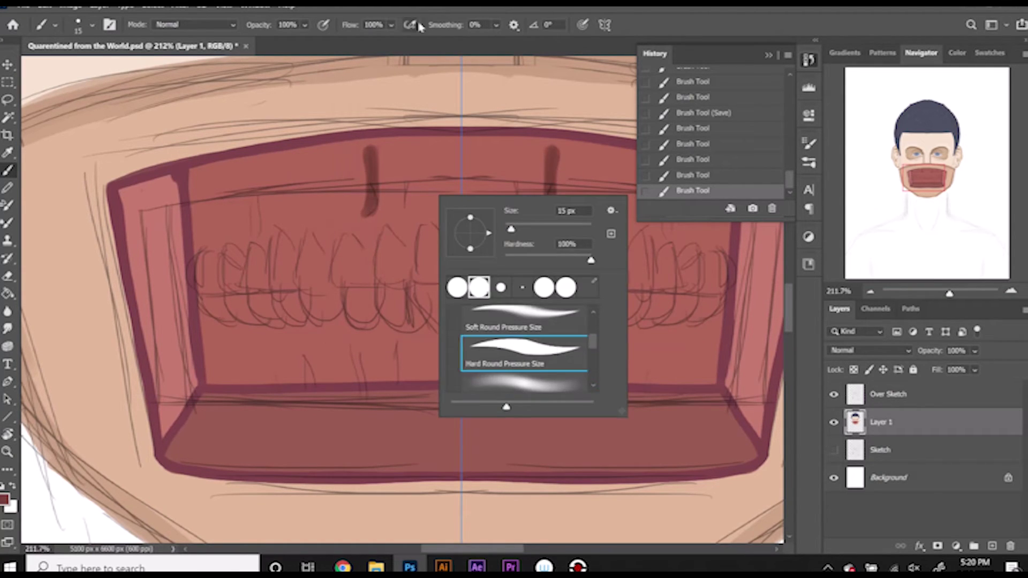
pyautogui.doubleClick(527, 361)
pyautogui.hotkey('ctrl', 'z')
pyautogui.hotkey('ctrl', 'z')
pyautogui.hotkey('ctrl', 'z')
pyautogui.hotkey('ctrl', 'z')
pyautogui.hotkey('ctrl', 'z')
pyautogui.hotkey('ctrl', 'z')
pyautogui.click(710, 113)
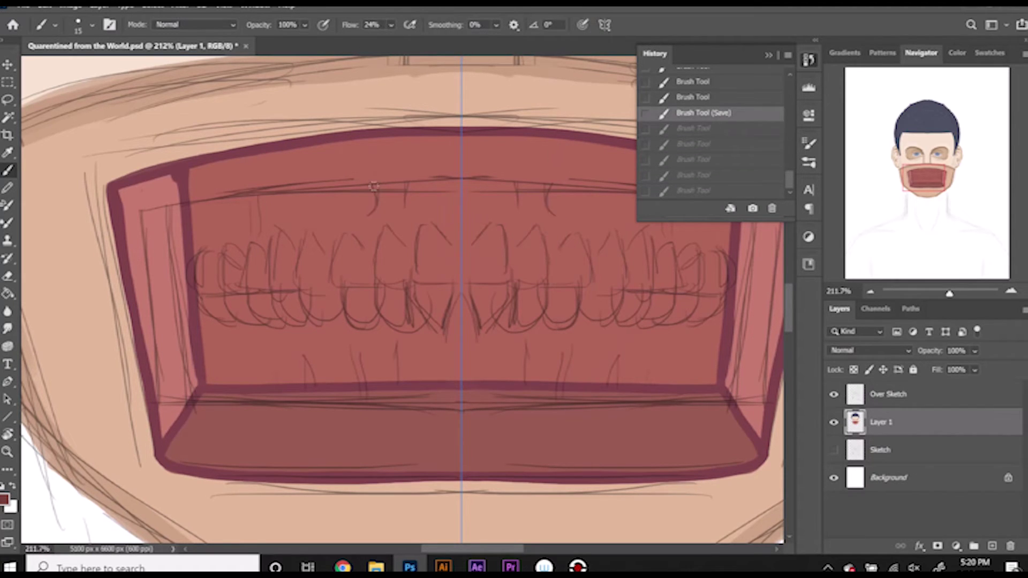
# Step: Paint four curved dark red strokes on the upper gum and three on the lower gum
pyautogui.moveTo(373, 179); pyautogui.dragTo(366, 213)
pyautogui.moveTo(411, 179); pyautogui.dragTo(405, 219)
pyautogui.moveTo(421, 151); pyautogui.dragTo(408, 217)
pyautogui.moveTo(247, 162); pyautogui.dragTo(258, 238)
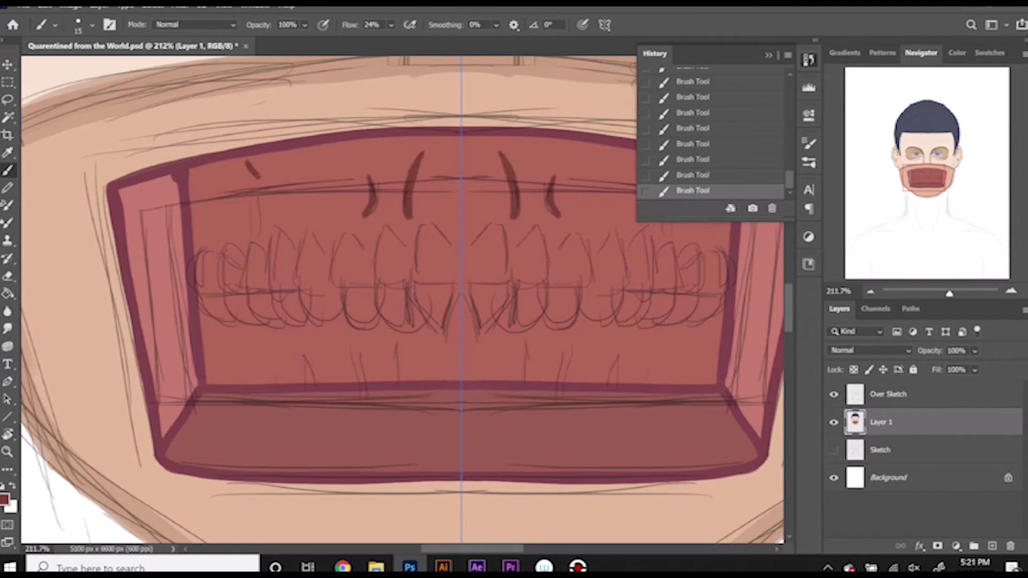
pyautogui.moveTo(302, 356); pyautogui.dragTo(312, 373)
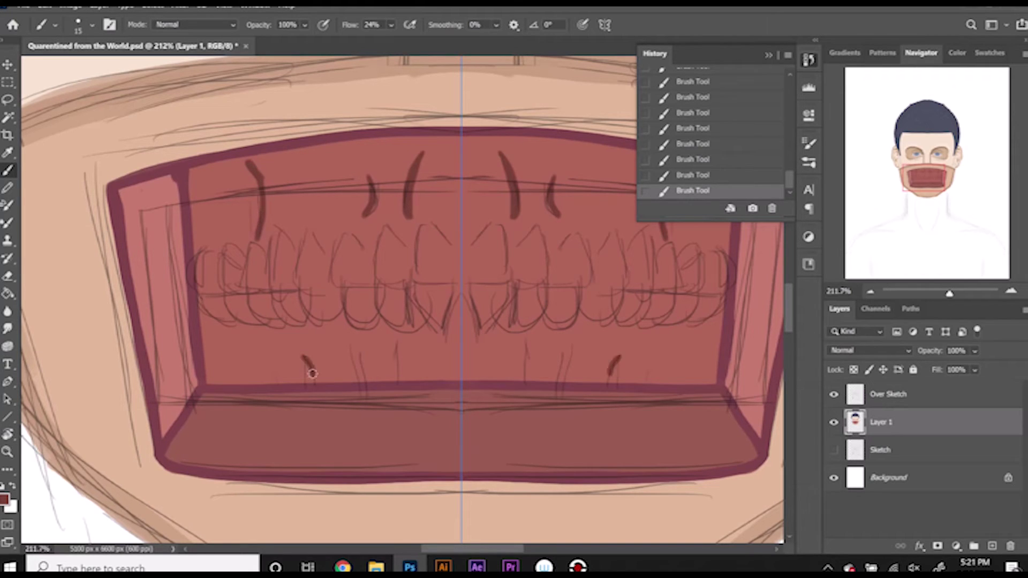
pyautogui.moveTo(356, 346); pyautogui.dragTo(364, 371)
pyautogui.moveTo(407, 344); pyautogui.dragTo(397, 372)
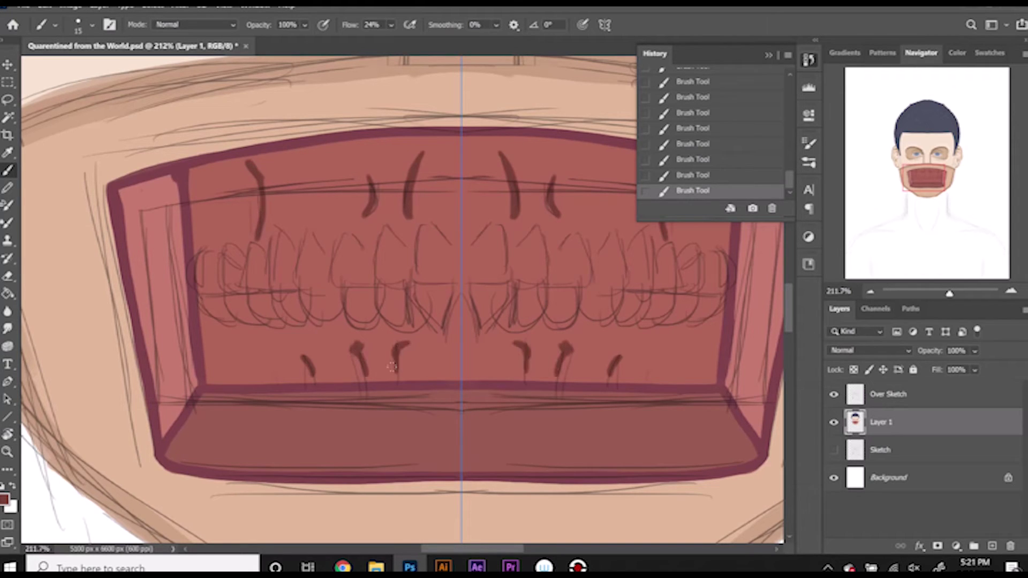
pyautogui.click(956, 53)
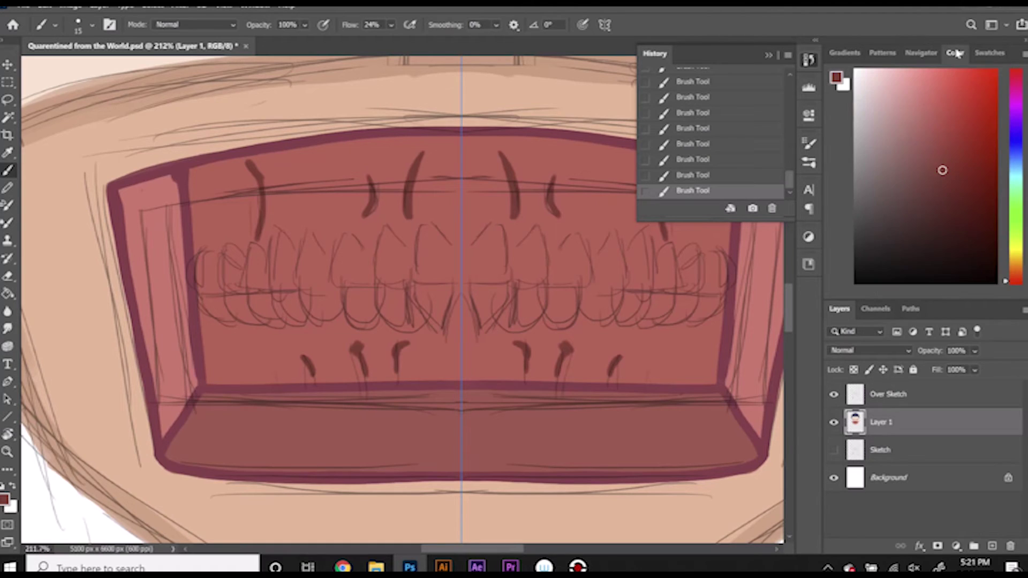
# Step: Choose a greyish cream off-white for the teeth and check the mouth with Over Sketch hidden
pyautogui.click(1016, 254)
pyautogui.click(871, 76)
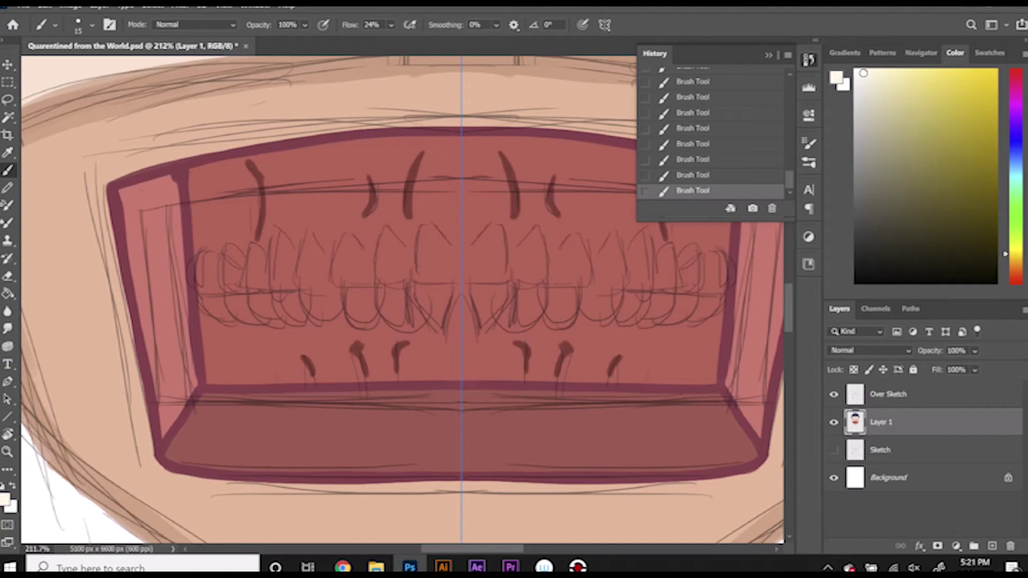
pyautogui.click(866, 101)
pyautogui.keyDown('alt'); pyautogui.scroll(3, 506, 374); pyautogui.keyUp('alt')
pyautogui.click(833, 394)
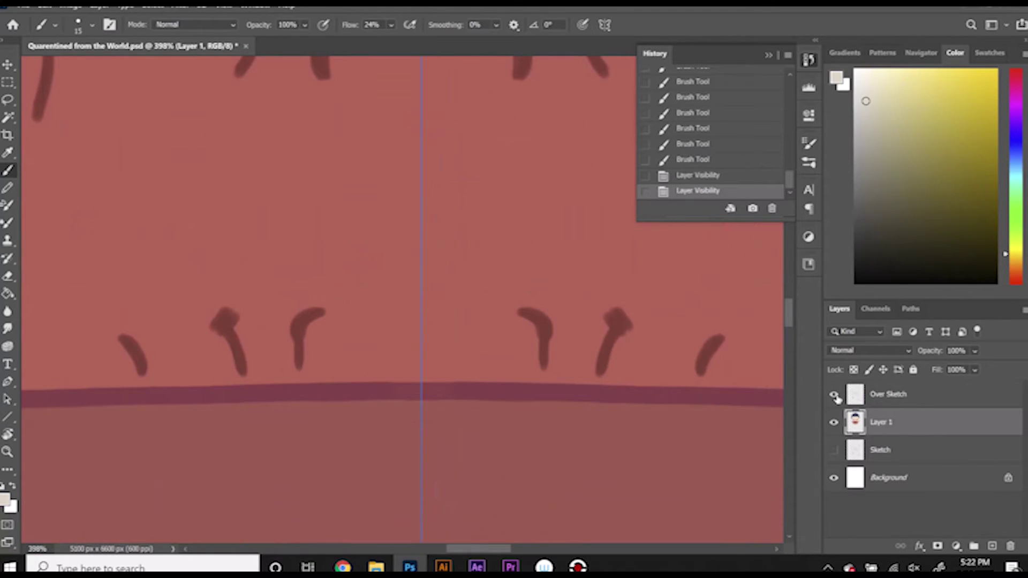
pyautogui.click(921, 52)
pyautogui.scroll(-3, 177, 241)
# Step: Paint first off-white strokes on the side and front upper teeth and fade the Over Sketch opacity
pyautogui.moveTo(170, 230)
pyautogui.mouseDown()
pyautogui.moveTo(172, 257)
pyautogui.moveTo(185, 255)
pyautogui.mouseUp()
pyautogui.moveTo(376, 197); pyautogui.dragTo(370, 247)
pyautogui.moveTo(185, 254)
pyautogui.mouseDown()
pyautogui.moveTo(212, 225)
pyautogui.moveTo(201, 249)
pyautogui.mouseUp()
pyautogui.click(889, 395)
pyautogui.click(974, 350)
pyautogui.moveTo(1007, 369); pyautogui.dragTo(964, 370)
pyautogui.click(882, 422)
# Step: Paint the side teeth white and draw the front teeth loops, bite line and arches
pyautogui.moveTo(211, 215)
pyautogui.mouseDown()
pyautogui.moveTo(206, 230)
pyautogui.moveTo(231, 260)
pyautogui.moveTo(171, 284)
pyautogui.mouseUp()
pyautogui.moveTo(217, 255)
pyautogui.mouseDown()
pyautogui.moveTo(242, 292)
pyautogui.moveTo(222, 223)
pyautogui.moveTo(257, 257)
pyautogui.mouseUp()
pyautogui.moveTo(240, 207)
pyautogui.mouseDown()
pyautogui.moveTo(262, 287)
pyautogui.moveTo(247, 289)
pyautogui.moveTo(249, 276)
pyautogui.moveTo(299, 257)
pyautogui.moveTo(337, 257)
pyautogui.moveTo(314, 266)
pyautogui.moveTo(279, 200)
pyautogui.mouseUp()
pyautogui.moveTo(284, 256)
pyautogui.mouseDown()
pyautogui.moveTo(289, 208)
pyautogui.moveTo(267, 211)
pyautogui.moveTo(335, 251)
pyautogui.mouseUp()
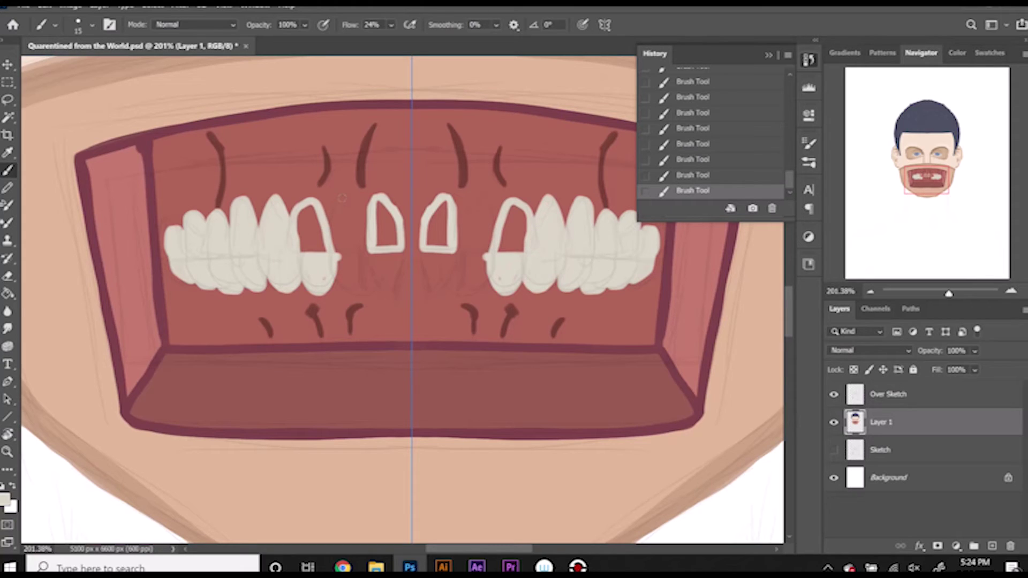
pyautogui.moveTo(338, 262); pyautogui.dragTo(410, 258)
pyautogui.moveTo(377, 255); pyautogui.dragTo(412, 255)
pyautogui.moveTo(328, 231); pyautogui.dragTo(367, 229)
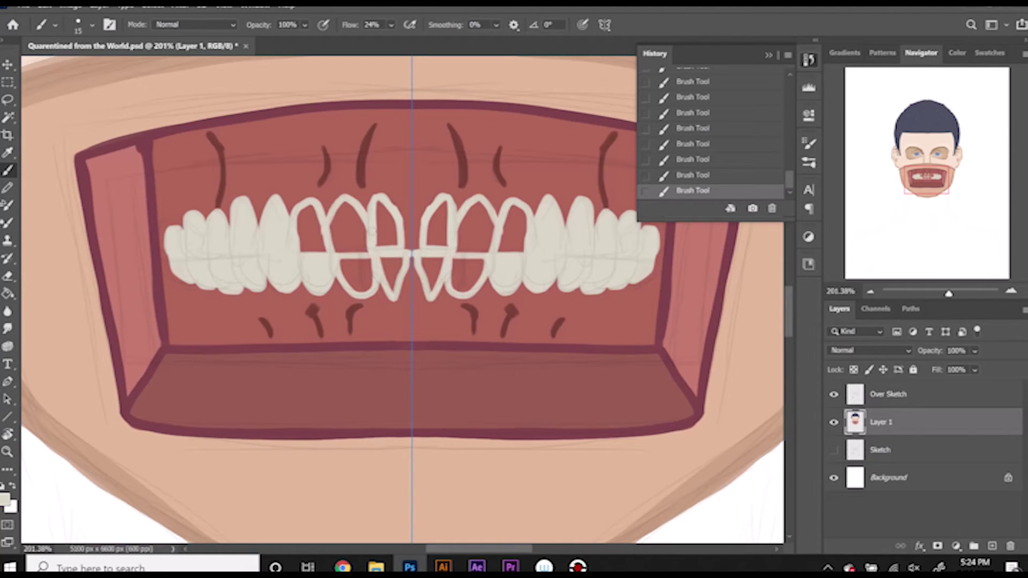
# Step: Fill the teeth interiors white with a 50 px brush, then finish front teeth at 28 px
pyautogui.rightClick(297, 238)
pyautogui.moveTo(343, 265)
pyautogui.mouseDown()
pyautogui.moveTo(375, 265)
pyautogui.moveTo(359, 208)
pyautogui.moveTo(311, 211)
pyautogui.mouseUp()
pyautogui.press('Return')
pyautogui.moveTo(375, 214); pyautogui.dragTo(388, 236)
pyautogui.hotkey('ctrl', 'z')
pyautogui.rightClick(395, 234)
pyautogui.moveTo(487, 271); pyautogui.dragTo(478, 272)
pyautogui.press('Return')
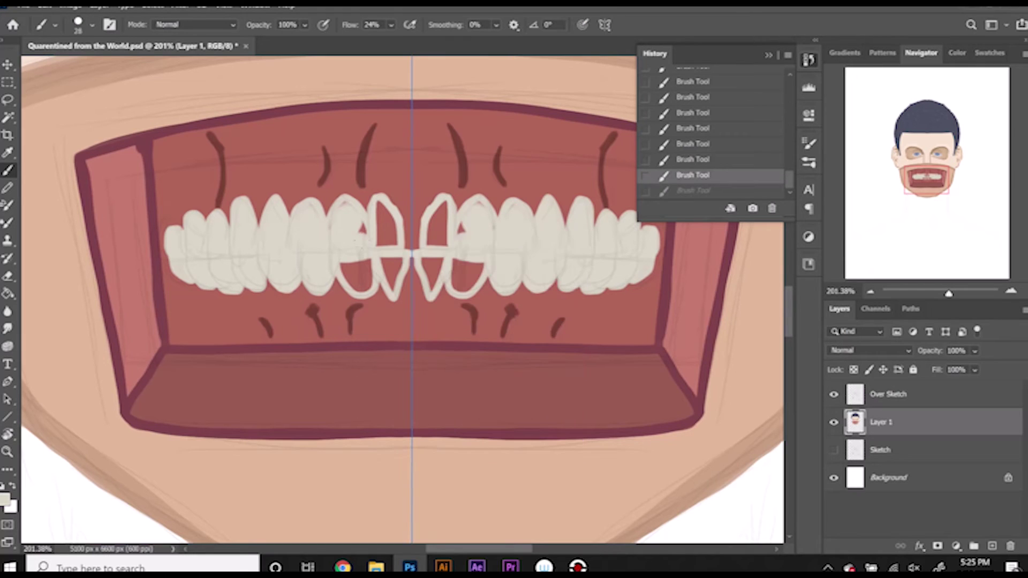
pyautogui.moveTo(356, 224); pyautogui.dragTo(366, 235)
pyautogui.moveTo(385, 193)
pyautogui.mouseDown()
pyautogui.moveTo(388, 289)
pyautogui.moveTo(402, 278)
pyautogui.moveTo(358, 278)
pyautogui.mouseUp()
# Step: Fill the remaining gaps between teeth, then thicken the left inner mouth edge in 15 px maroon
pyautogui.rightClick(402, 268)
pyautogui.moveTo(455, 286); pyautogui.dragTo(447, 286)
pyautogui.press('Return')
pyautogui.keyDown('alt'); pyautogui.click(155, 136); pyautogui.keyUp('alt')
pyautogui.moveTo(155, 136); pyautogui.dragTo(171, 347)
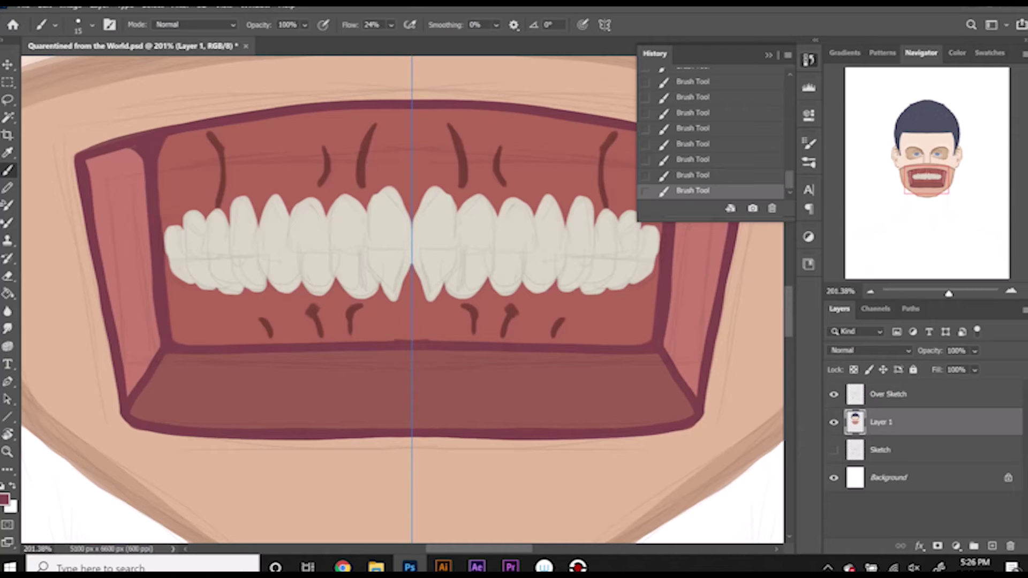
# Step: Sample the pale teeth colour and set a slightly darker, orange-shifted shade as the paint colour
pyautogui.scroll(2, 177, 396)
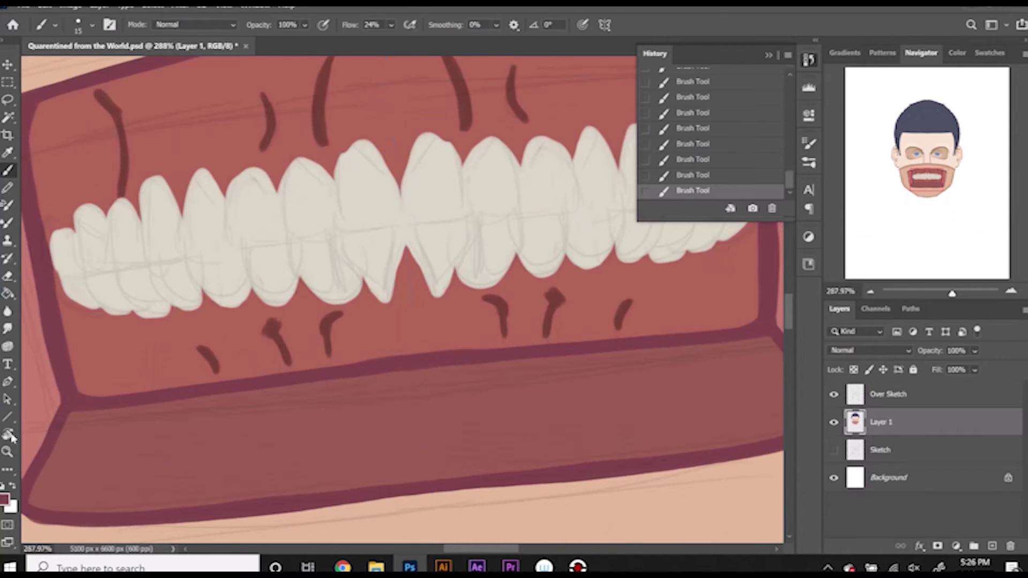
pyautogui.press('r')
pyautogui.click(201, 24)
pyautogui.press('i')
pyautogui.click(241, 297)
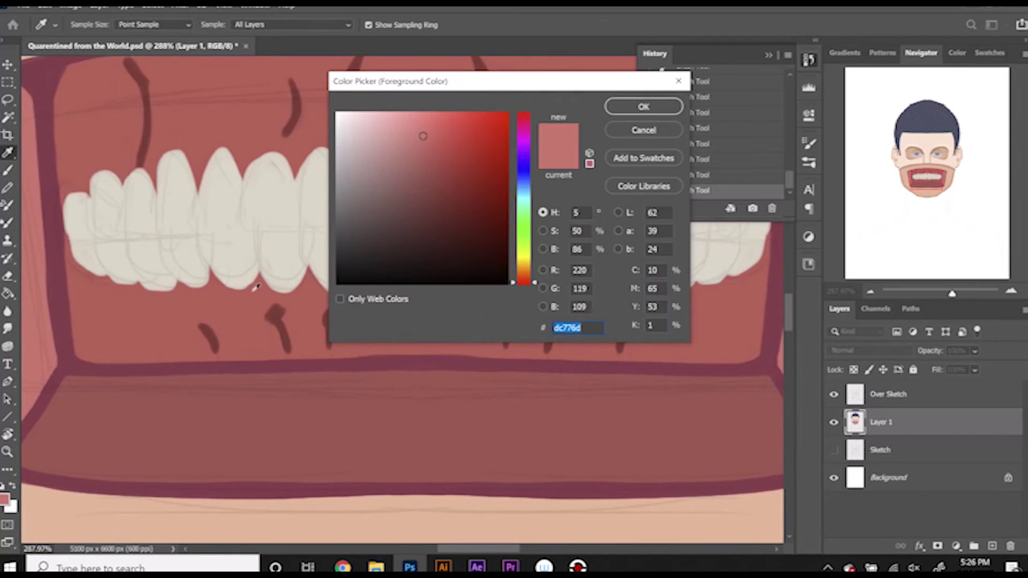
pyautogui.click(287, 172)
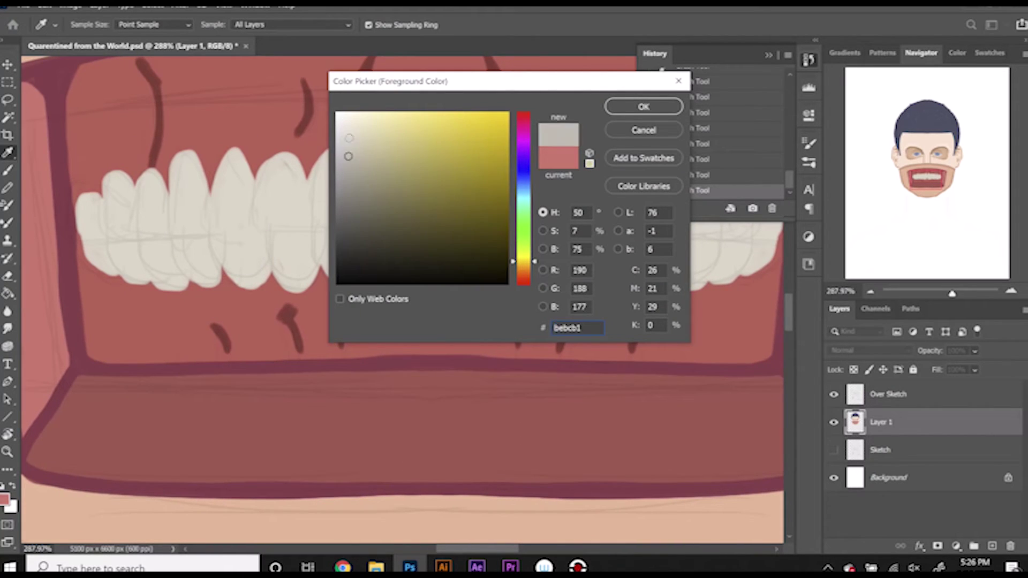
pyautogui.click(643, 106)
pyautogui.press('b')
pyautogui.click(955, 52)
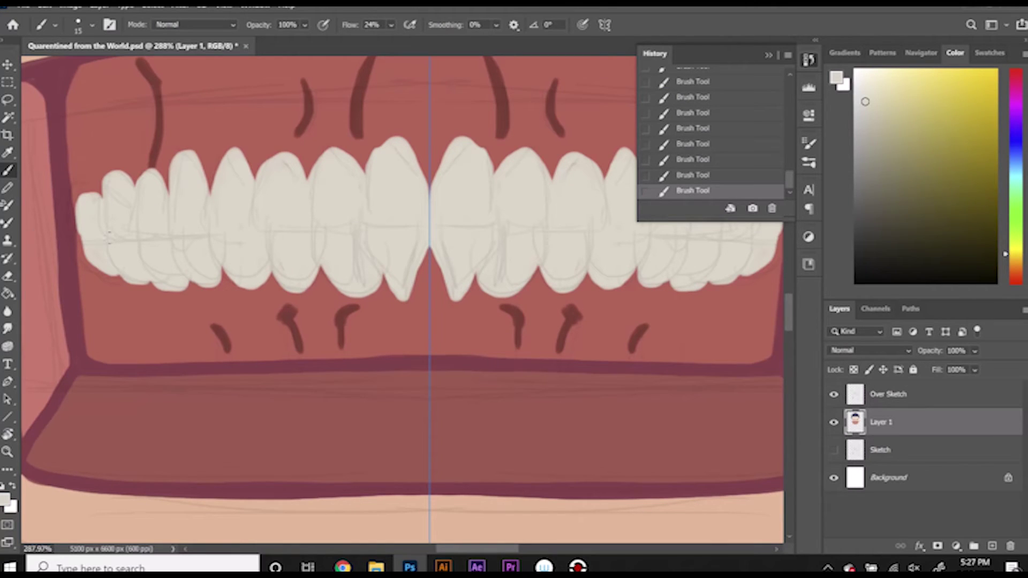
pyautogui.moveTo(865, 102); pyautogui.dragTo(869, 101)
pyautogui.click(873, 120)
# Step: Paint grey shading along the edges of the leftmost and left teeth, saving the document
pyautogui.moveTo(79, 231)
pyautogui.mouseDown()
pyautogui.moveTo(99, 199)
pyautogui.moveTo(99, 257)
pyautogui.moveTo(112, 273)
pyautogui.mouseUp()
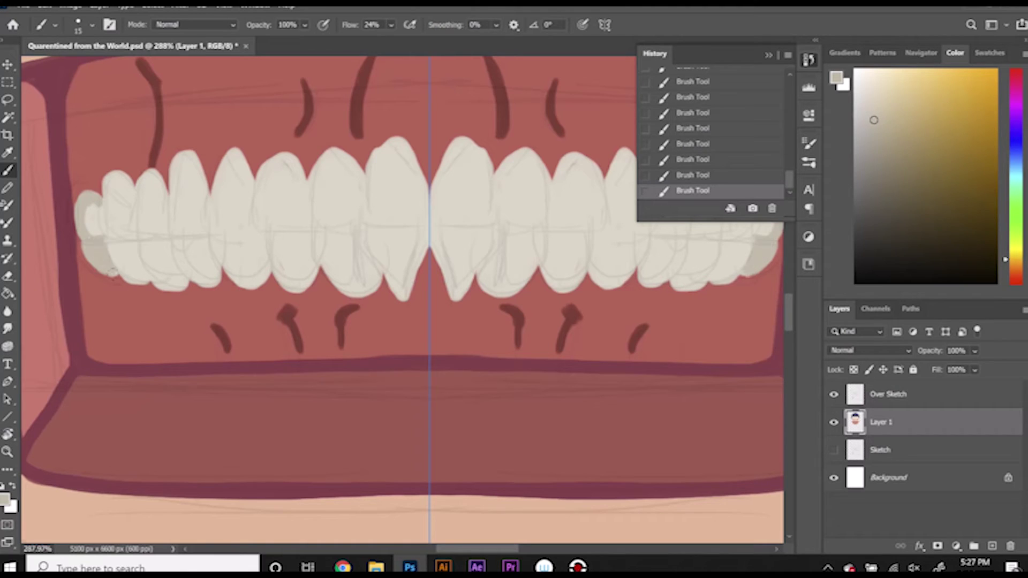
pyautogui.moveTo(102, 225); pyautogui.dragTo(132, 171)
pyautogui.moveTo(89, 206)
pyautogui.mouseDown()
pyautogui.moveTo(125, 284)
pyautogui.moveTo(152, 289)
pyautogui.mouseUp()
pyautogui.hotkey('ctrl', 's')
pyautogui.moveTo(144, 244); pyautogui.dragTo(174, 294)
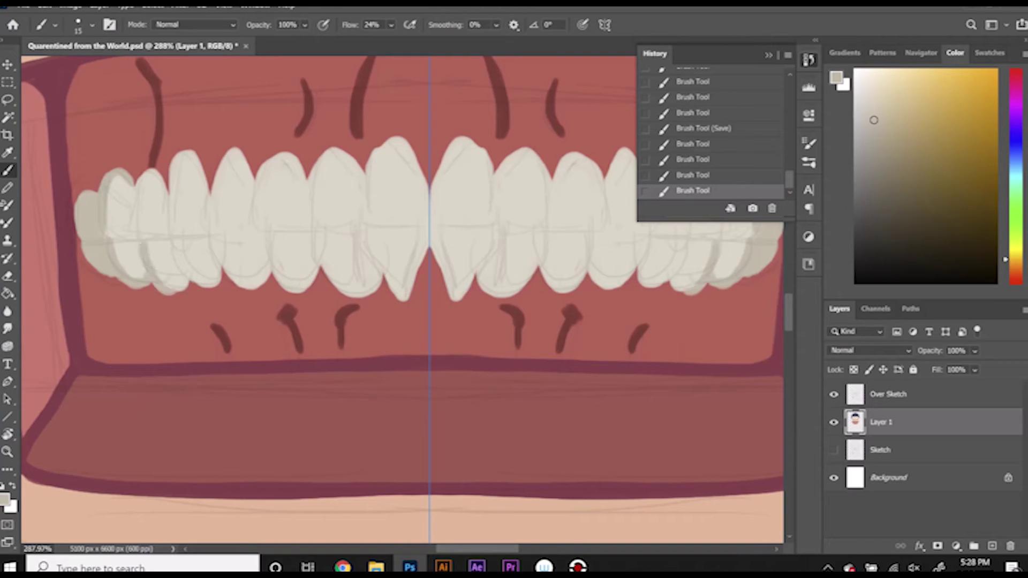
pyautogui.moveTo(107, 235); pyautogui.dragTo(134, 248)
pyautogui.moveTo(136, 193); pyautogui.dragTo(141, 233)
pyautogui.moveTo(170, 156)
pyautogui.mouseDown()
pyautogui.moveTo(164, 236)
pyautogui.moveTo(241, 279)
pyautogui.mouseUp()
# Step: Shade the upper-left tooth edges, mark the bite line and outline the tops of the upper teeth
pyautogui.moveTo(217, 238); pyautogui.dragTo(249, 289)
pyautogui.moveTo(211, 214)
pyautogui.mouseDown()
pyautogui.moveTo(254, 204)
pyautogui.moveTo(277, 286)
pyautogui.moveTo(312, 294)
pyautogui.mouseUp()
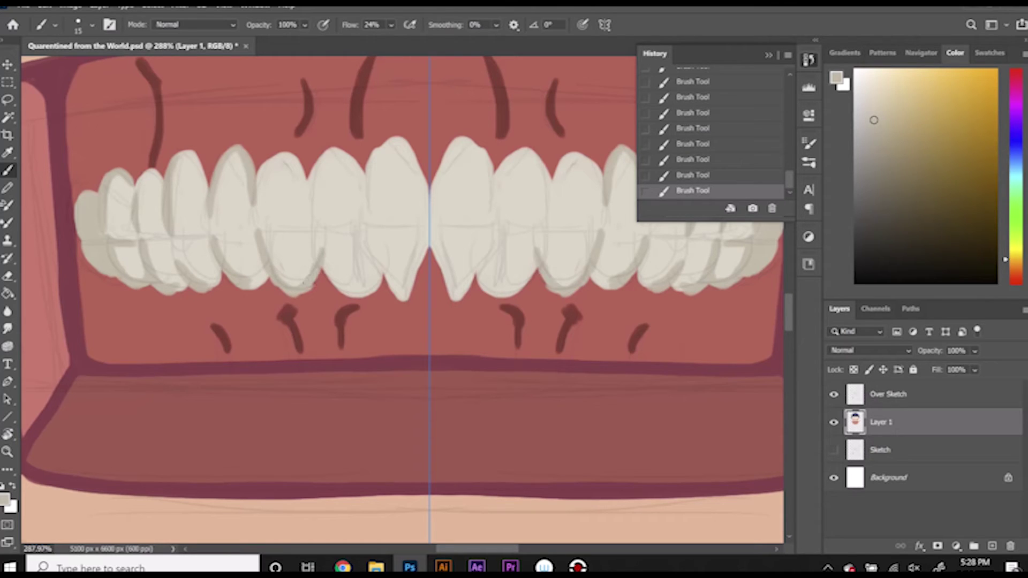
pyautogui.moveTo(324, 249); pyautogui.dragTo(300, 285)
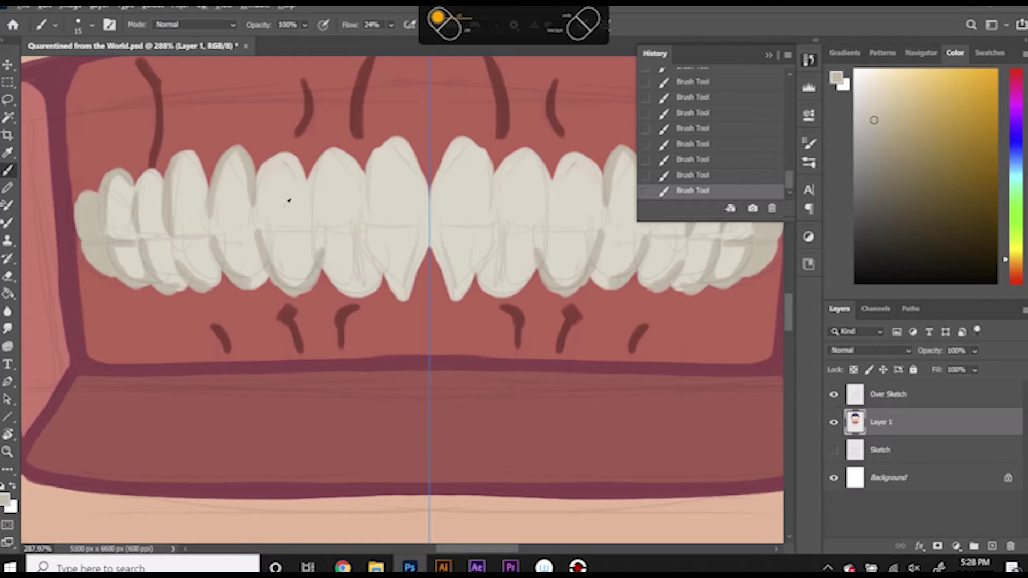
pyautogui.click(988, 52)
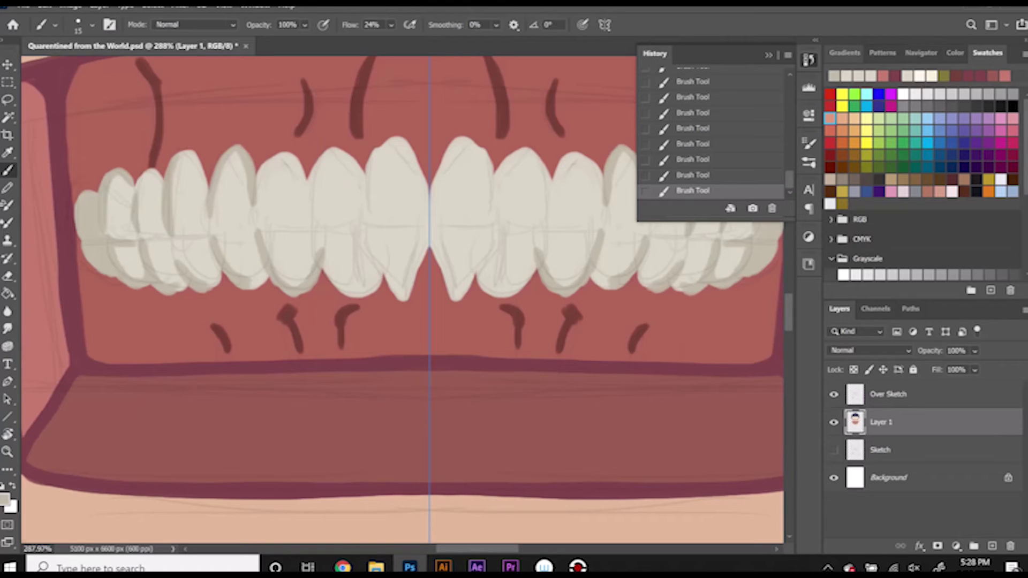
pyautogui.moveTo(316, 231); pyautogui.dragTo(338, 292)
pyautogui.moveTo(258, 229)
pyautogui.mouseDown()
pyautogui.moveTo(369, 230)
pyautogui.moveTo(428, 185)
pyautogui.mouseUp()
pyautogui.moveTo(257, 185)
pyautogui.mouseDown()
pyautogui.moveTo(300, 155)
pyautogui.moveTo(411, 155)
pyautogui.mouseUp()
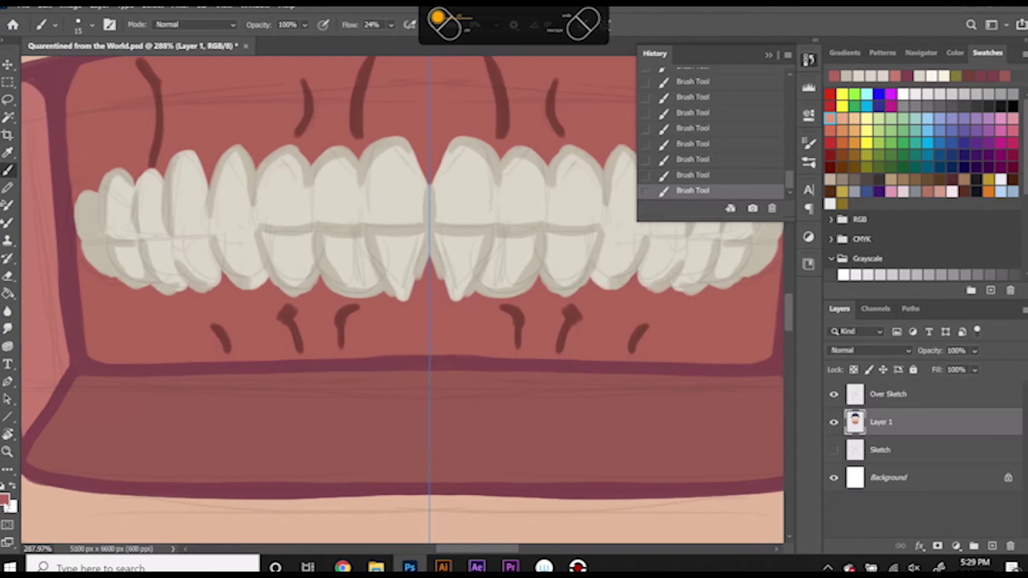
# Step: Choose a red (ba4135) in the Color Picker as the gum paint colour
pyautogui.press('i')
pyautogui.click(5, 499)
pyautogui.click(466, 132)
# Step: Paint a red gum line under the front teeth and fill the gap between them red
pyautogui.moveTo(473, 156)
pyautogui.mouseDown()
pyautogui.moveTo(460, 158)
pyautogui.moveTo(473, 177)
pyautogui.moveTo(488, 139)
pyautogui.mouseUp()
pyautogui.press('Return')
pyautogui.press('b')
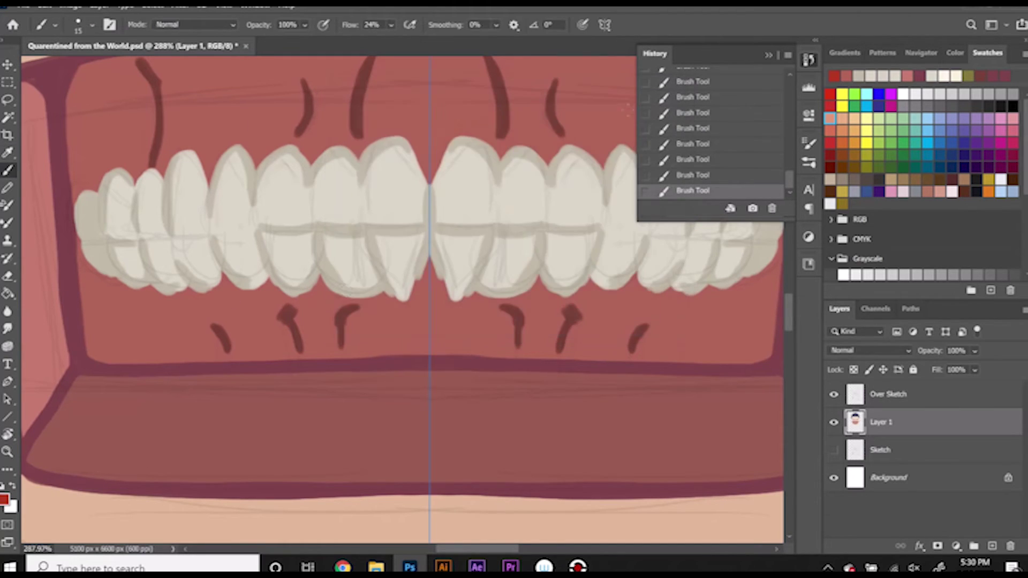
pyautogui.moveTo(320, 276)
pyautogui.mouseDown()
pyautogui.moveTo(377, 303)
pyautogui.moveTo(428, 257)
pyautogui.mouseUp()
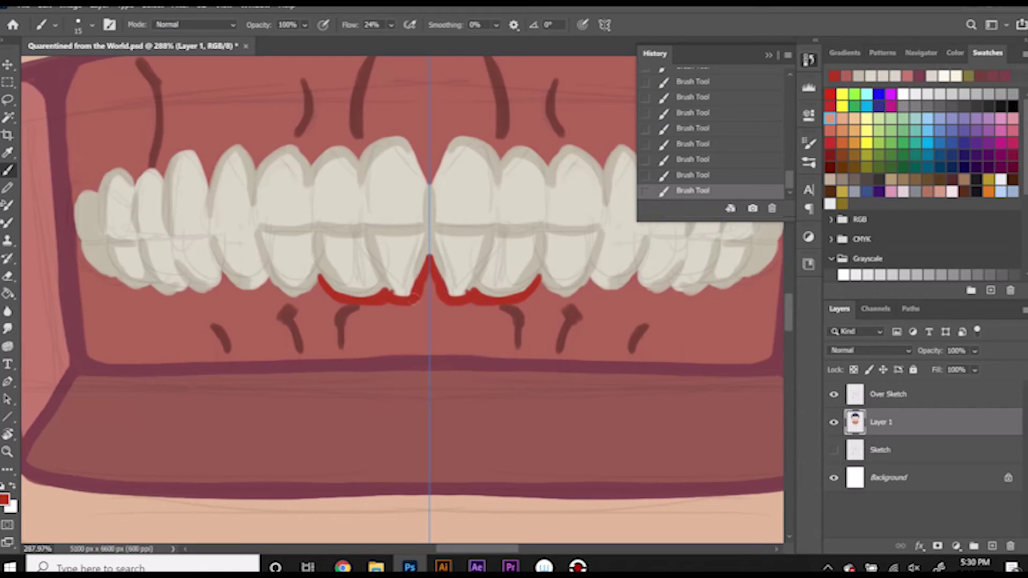
pyautogui.moveTo(320, 278)
pyautogui.mouseDown()
pyautogui.moveTo(218, 274)
pyautogui.moveTo(148, 287)
pyautogui.moveTo(110, 274)
pyautogui.moveTo(85, 182)
pyautogui.moveTo(134, 166)
pyautogui.moveTo(209, 171)
pyautogui.moveTo(288, 144)
pyautogui.moveTo(343, 145)
pyautogui.moveTo(428, 184)
pyautogui.mouseUp()
pyautogui.moveTo(421, 147); pyautogui.dragTo(434, 142)
# Step: Set the brush to 34 px and paint soft red shading below the front teeth
pyautogui.rightClick(106, 188)
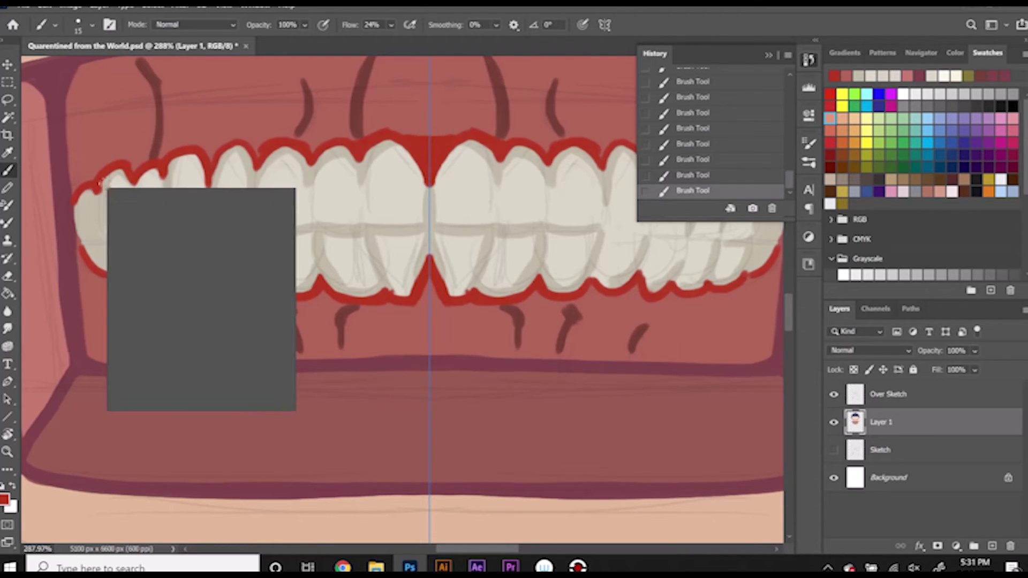
pyautogui.press('Return')
pyautogui.rightClick(396, 302)
pyautogui.write('34')
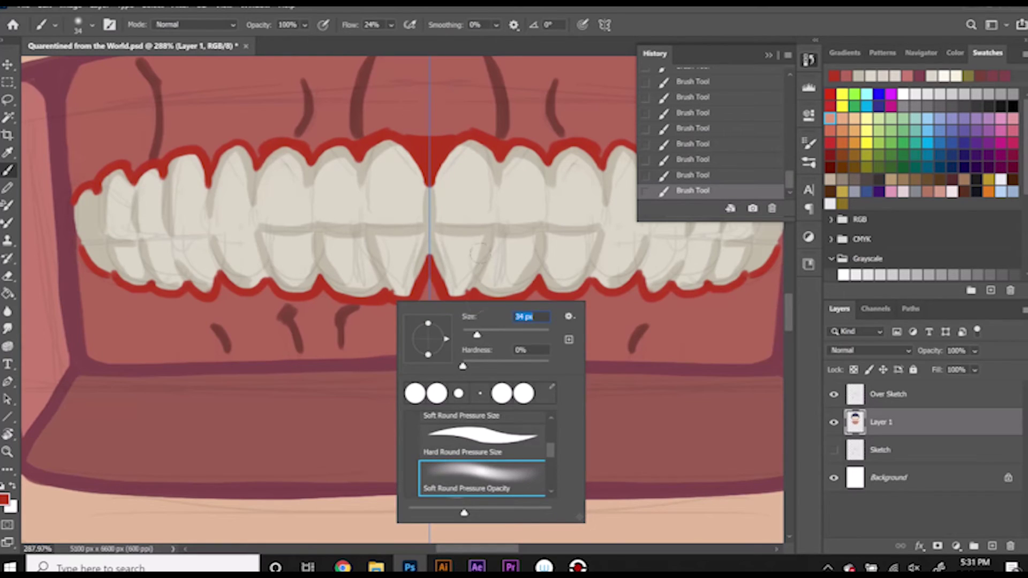
pyautogui.press('Return')
pyautogui.moveTo(418, 314)
pyautogui.mouseDown()
pyautogui.moveTo(383, 317)
pyautogui.moveTo(418, 312)
pyautogui.mouseUp()
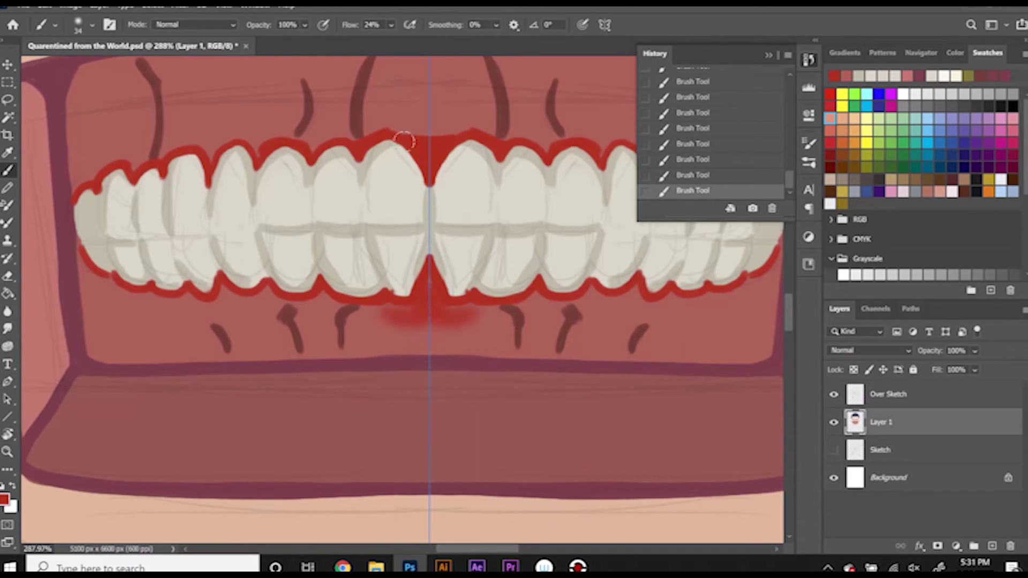
pyautogui.moveTo(421, 316)
pyautogui.mouseDown()
pyautogui.moveTo(336, 301)
pyautogui.moveTo(363, 314)
pyautogui.moveTo(305, 311)
pyautogui.moveTo(224, 291)
pyautogui.moveTo(278, 310)
pyautogui.mouseUp()
# Step: Switch to the Soft Round Pressure Opacity brush and add soft red below the lower teeth
pyautogui.rightClick(334, 293)
pyautogui.scroll(-1, 417, 455)
pyautogui.scroll(1, 446, 454)
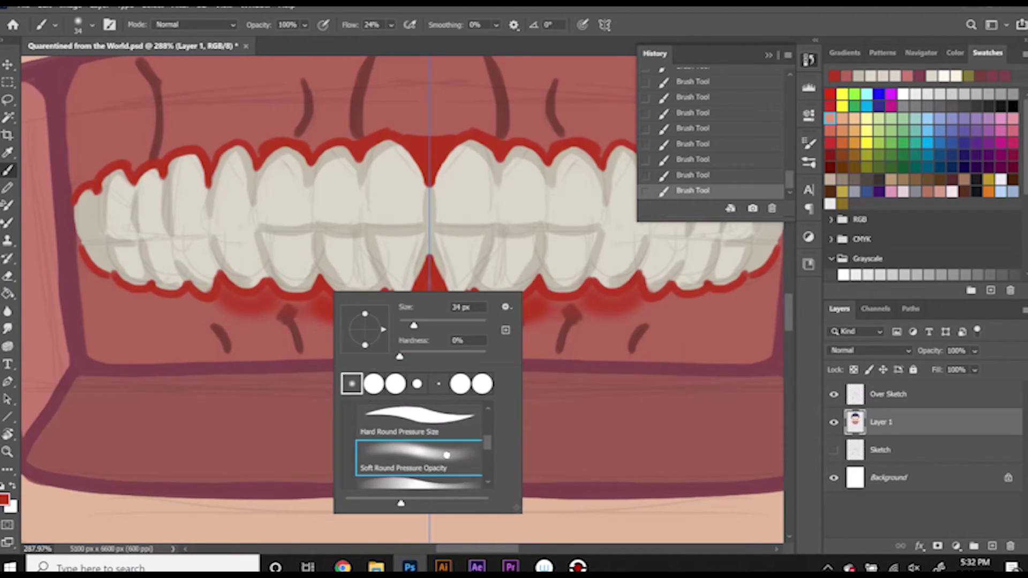
pyautogui.doubleClick(446, 455)
pyautogui.moveTo(278, 306); pyautogui.dragTo(278, 309)
pyautogui.moveTo(150, 305); pyautogui.dragTo(225, 305)
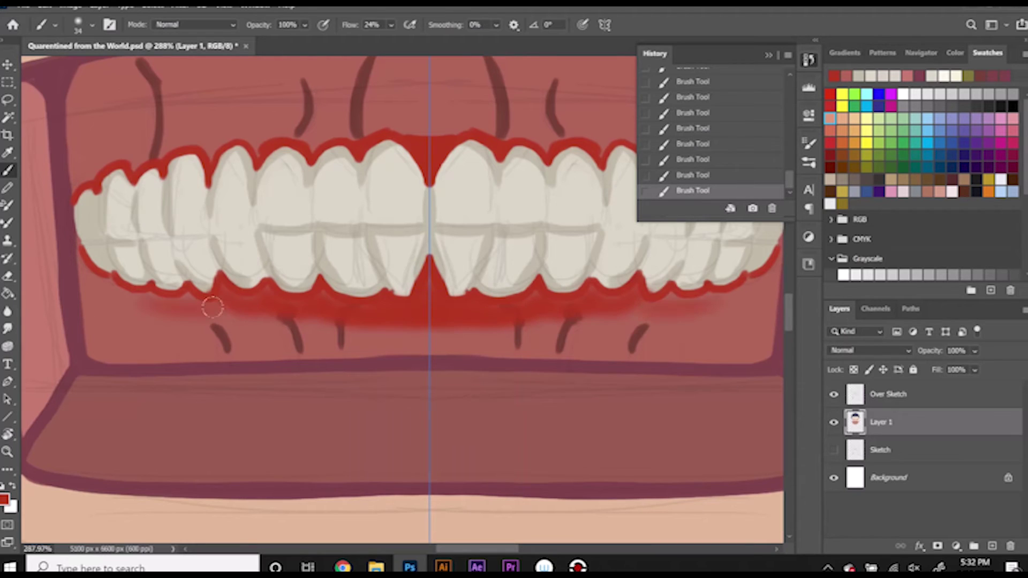
# Step: At an 18 px brush, paint red gum under the lower teeth and along the upper-teeth tops
pyautogui.rightClick(259, 306)
pyautogui.moveTo(339, 340); pyautogui.dragTo(333, 339)
pyautogui.press('Return')
pyautogui.moveTo(107, 284)
pyautogui.mouseDown()
pyautogui.moveTo(159, 300)
pyautogui.moveTo(235, 301)
pyautogui.mouseUp()
pyautogui.moveTo(126, 171)
pyautogui.mouseDown()
pyautogui.moveTo(176, 151)
pyautogui.moveTo(313, 148)
pyautogui.moveTo(429, 126)
pyautogui.mouseUp()
# Step: At a 32 px brush, paint soft red gum above the middle and upper-left teeth
pyautogui.rightClick(292, 222)
pyautogui.moveTo(356, 251); pyautogui.dragTo(366, 250)
pyautogui.press('Return')
pyautogui.moveTo(429, 115)
pyautogui.mouseDown()
pyautogui.moveTo(364, 110)
pyautogui.moveTo(311, 128)
pyautogui.moveTo(150, 129)
pyautogui.mouseUp()
pyautogui.moveTo(273, 113)
pyautogui.mouseDown()
pyautogui.moveTo(112, 155)
pyautogui.moveTo(86, 174)
pyautogui.mouseUp()
pyautogui.moveTo(139, 147); pyautogui.dragTo(86, 176)
# Step: Use the Hard Round Pressure Size brush at 18 px to paint a dark stroke down the left mouth wall
pyautogui.rightClick(144, 225)
pyautogui.click(225, 351)
pyautogui.press('Return')
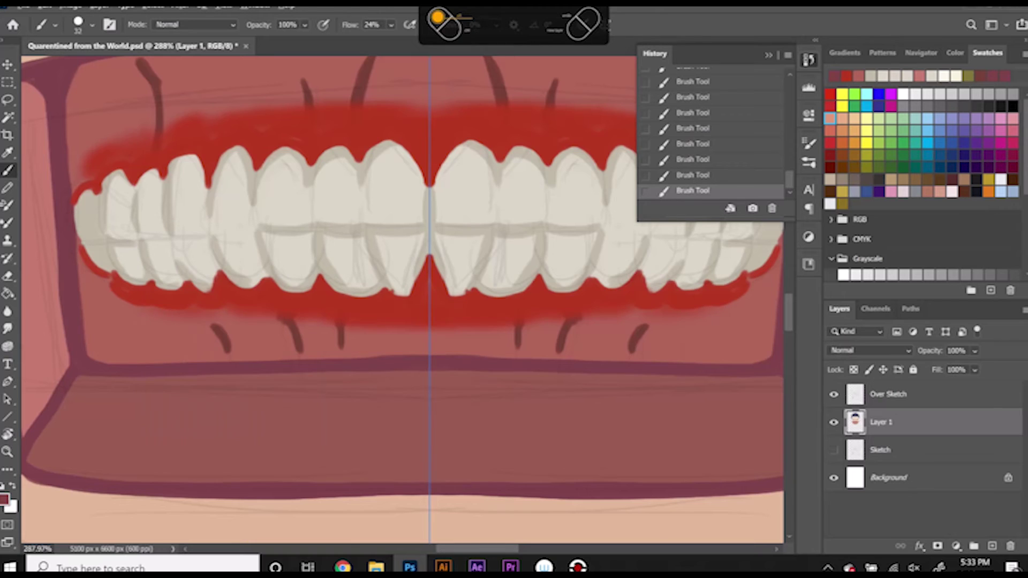
pyautogui.rightClick(142, 225)
pyautogui.doubleClick(236, 240)
pyautogui.write('18')
pyautogui.press('Return')
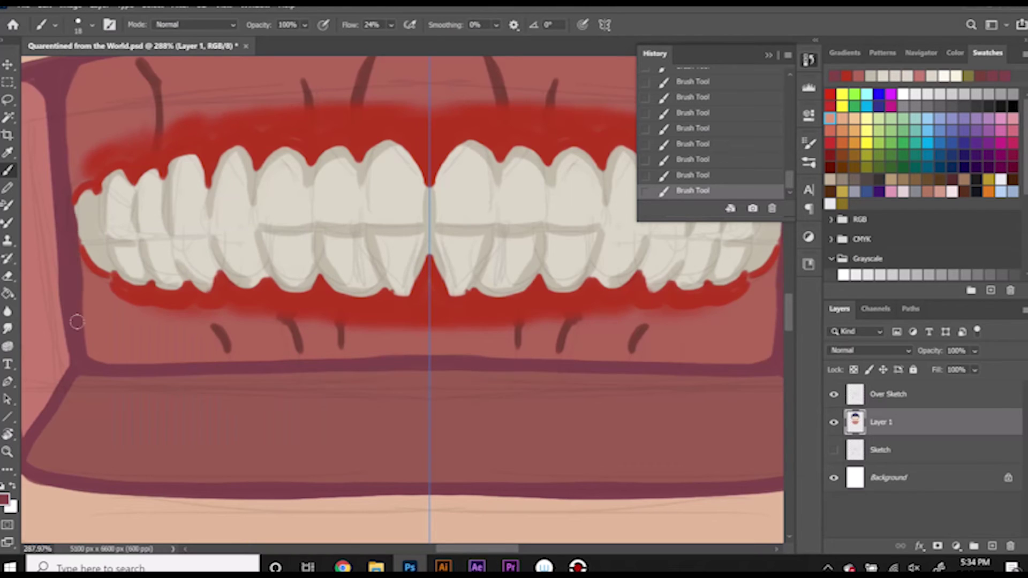
pyautogui.hotkey('ctrl', 'z')
pyautogui.moveTo(70, 67); pyautogui.dragTo(91, 363)
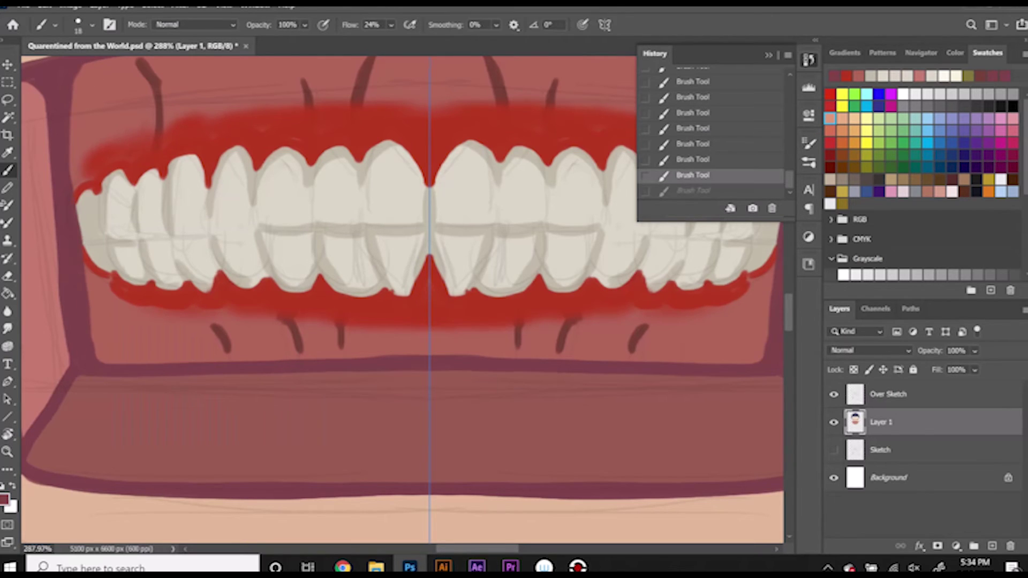
# Step: Switch to the Soft Round Pressure Opacity brush at 62 px
pyautogui.rightClick(134, 265)
pyautogui.rightClick(138, 187)
pyautogui.click(222, 353)
pyautogui.moveTo(231, 221); pyautogui.dragTo(228, 219)
pyautogui.press('Return')
pyautogui.rightClick(251, 172)
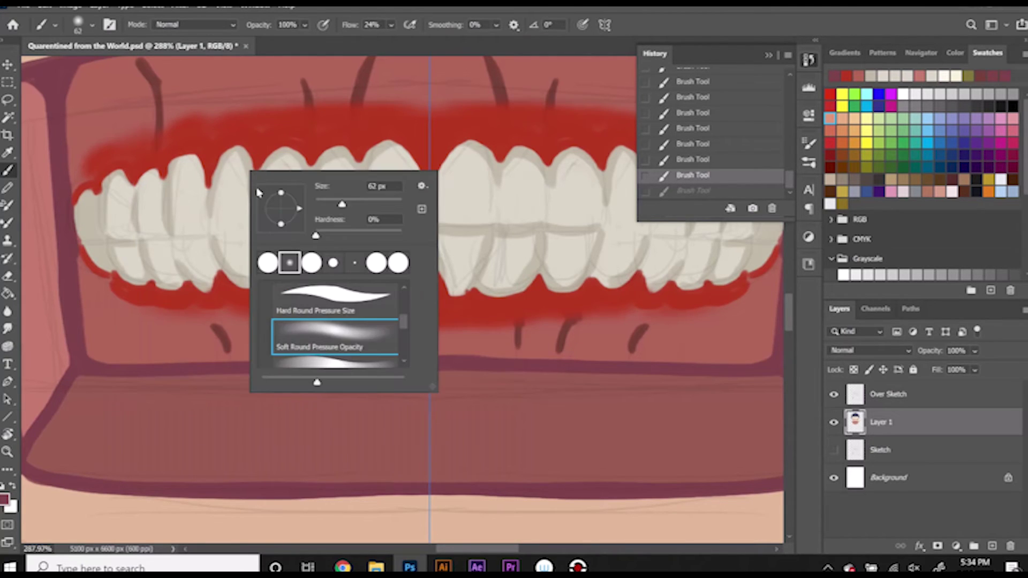
pyautogui.click(693, 112)
# Step: Step back in History to before the soft upper-gum and thick lower-gum strokes
pyautogui.click(723, 97)
pyautogui.scroll(1, 790, 80)
pyautogui.scroll(2, 790, 80)
pyautogui.click(744, 86)
pyautogui.scroll(1, 779, 92)
pyautogui.click(735, 104)
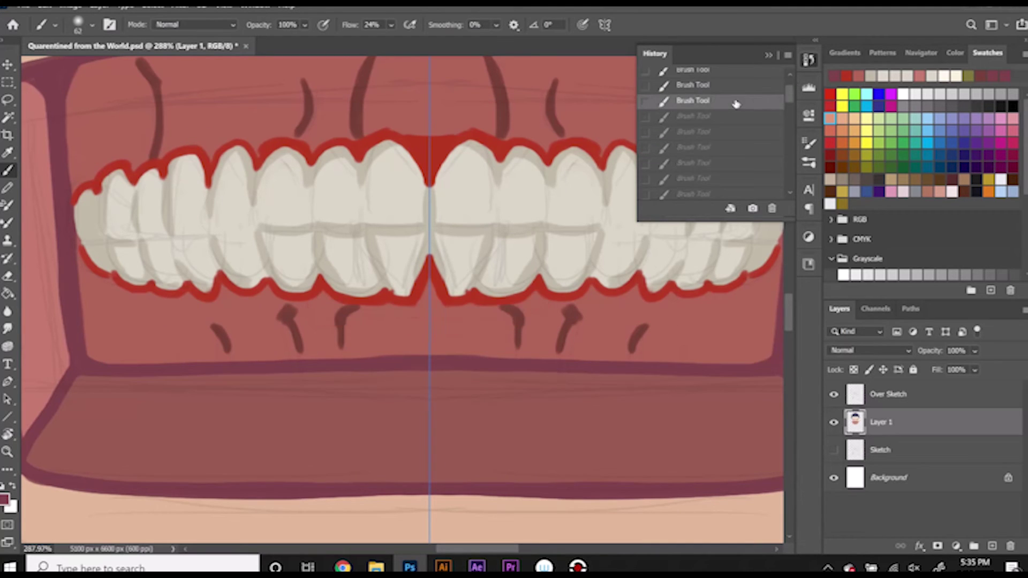
# Step: Set an 18 px brush and raise the brush flow to 100%
pyautogui.rightClick(193, 155)
pyautogui.write('18')
pyautogui.press('Return')
pyautogui.moveTo(466, 130); pyautogui.dragTo(389, 136)
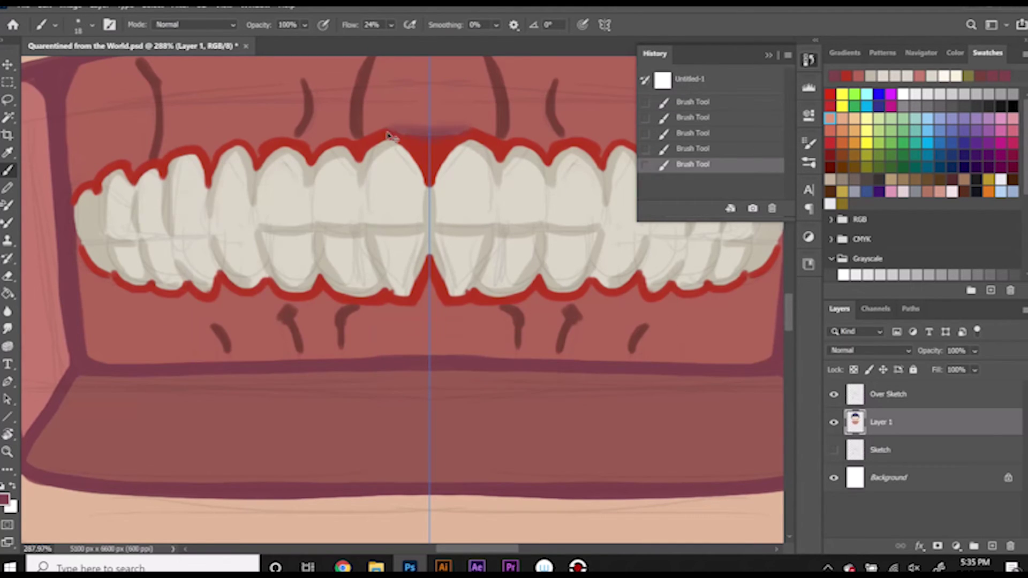
pyautogui.hotkey('ctrl', 'z')
pyautogui.click(391, 25)
pyautogui.moveTo(404, 41); pyautogui.dragTo(453, 41)
# Step: Paint pure red along the gum tops, near the midline and below the front teeth
pyautogui.click(854, 75)
pyautogui.moveTo(465, 128)
pyautogui.mouseDown()
pyautogui.moveTo(386, 132)
pyautogui.moveTo(450, 131)
pyautogui.moveTo(397, 113)
pyautogui.mouseUp()
pyautogui.moveTo(455, 128); pyautogui.dragTo(461, 112)
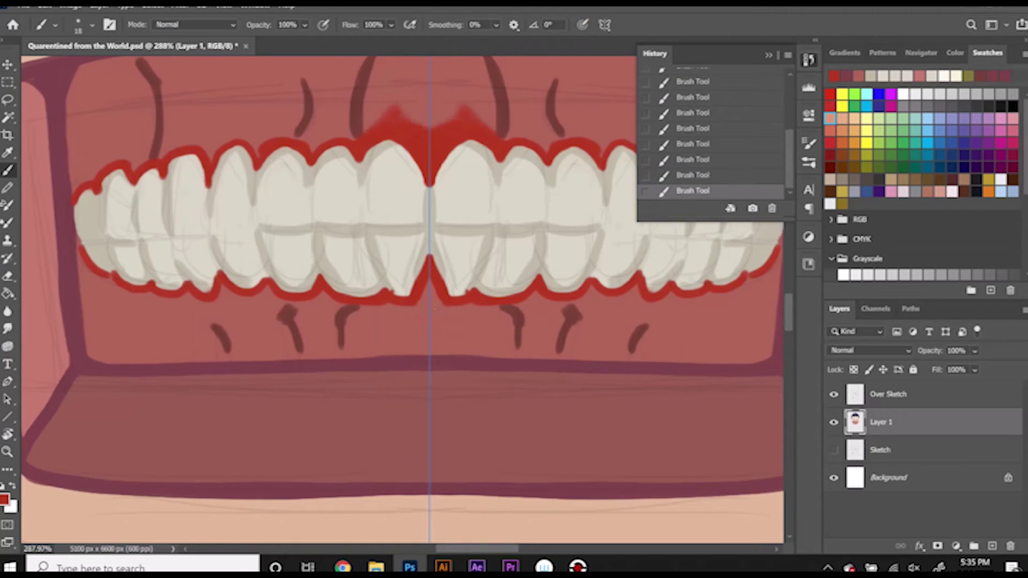
pyautogui.moveTo(428, 284); pyautogui.dragTo(429, 337)
pyautogui.moveTo(386, 308); pyautogui.dragTo(471, 308)
pyautogui.moveTo(324, 289); pyautogui.dragTo(307, 298)
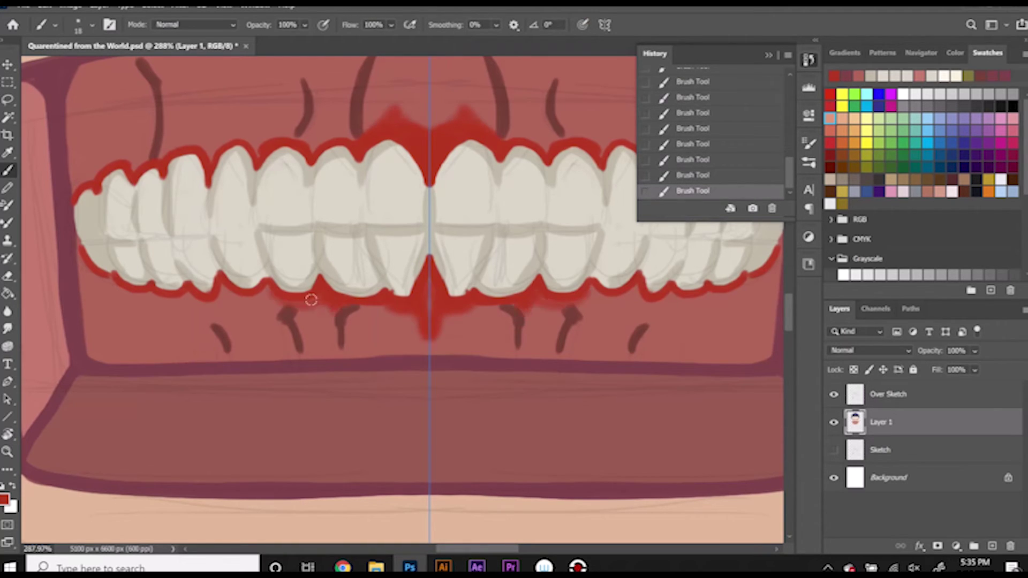
# Step: Revert in History to remove the lower-gum and midline red strokes
pyautogui.click(693, 82)
pyautogui.scroll(3, 790, 77)
pyautogui.click(728, 86)
pyautogui.scroll(3, 727, 96)
# Step: Try more red gum strokes near the midline, then revert History to the first painting state
pyautogui.rightClick(190, 159)
pyautogui.press('Return')
pyautogui.moveTo(380, 131); pyautogui.dragTo(480, 131)
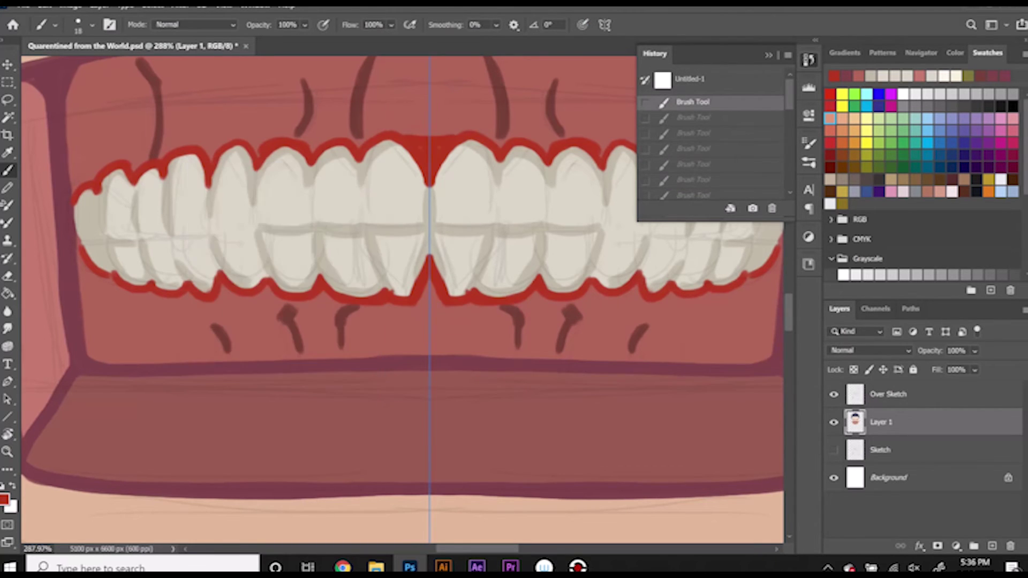
pyautogui.moveTo(359, 152); pyautogui.dragTo(394, 128)
pyautogui.click(663, 105)
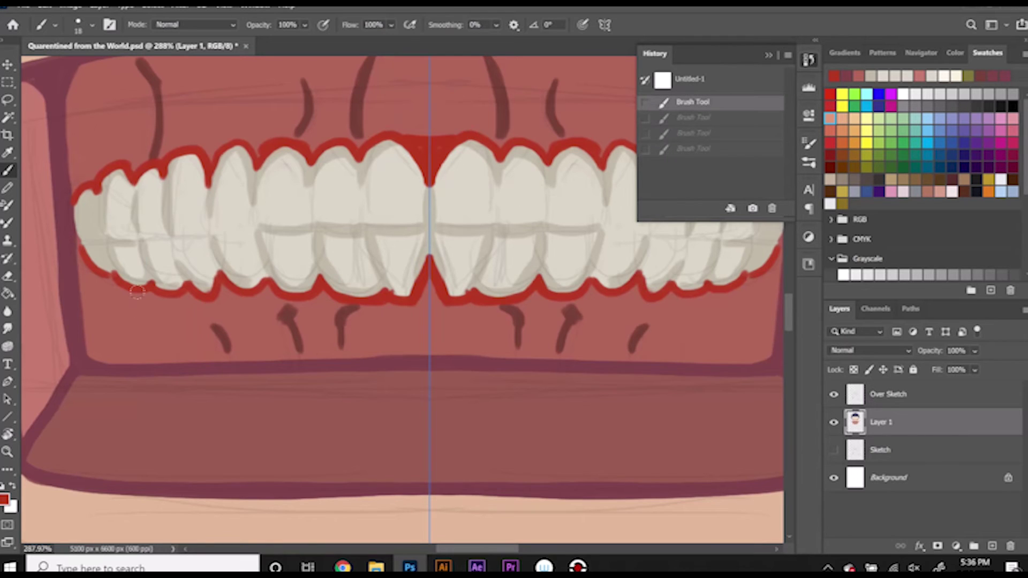
pyautogui.keyDown('alt'); pyautogui.scroll(-5, 311, 287); pyautogui.keyUp('alt')
pyautogui.keyDown('alt'); pyautogui.scroll(6, 307, 302); pyautogui.keyUp('alt')
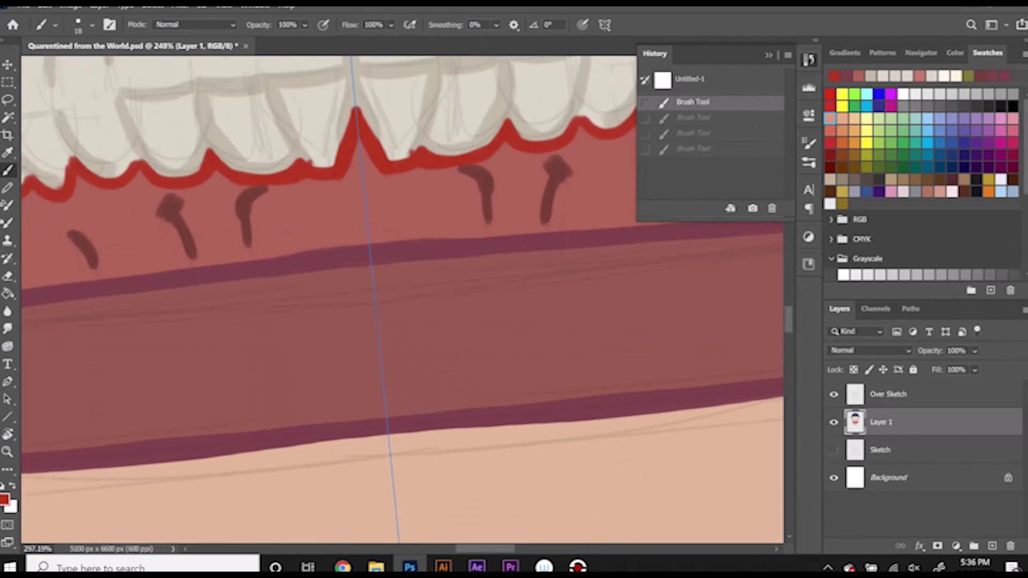
# Step: Paint over the dark gum marks with gum colour, rotating the canvas view to reach them
pyautogui.moveTo(557, 161); pyautogui.dragTo(546, 219)
pyautogui.moveTo(172, 204); pyautogui.dragTo(188, 257)
pyautogui.moveTo(252, 193); pyautogui.dragTo(247, 244)
pyautogui.moveTo(72, 236); pyautogui.dragTo(94, 265)
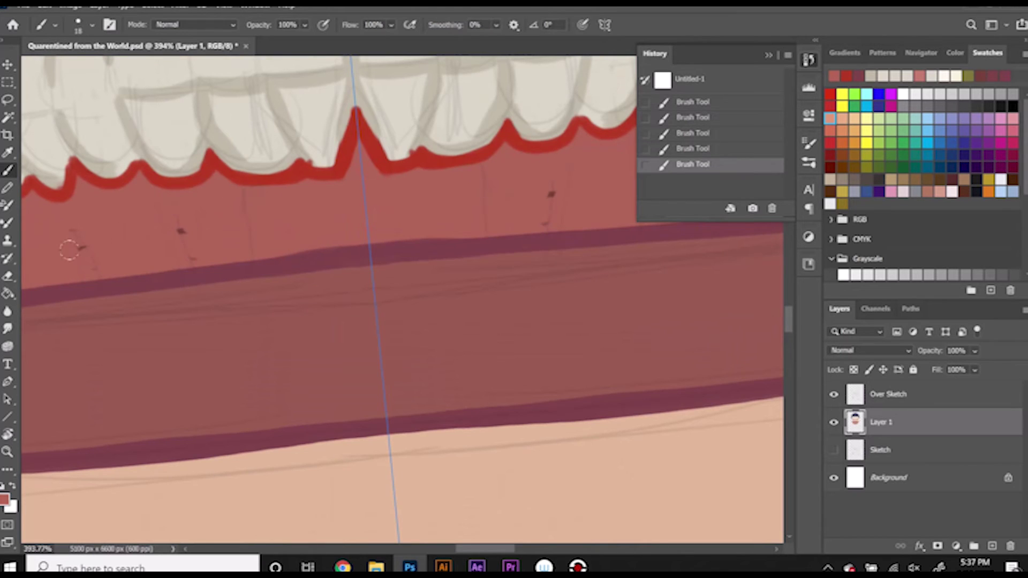
pyautogui.click(92, 266)
pyautogui.press('r')
pyautogui.click(920, 53)
pyautogui.moveTo(322, 267)
pyautogui.mouseDown()
pyautogui.moveTo(343, 251)
pyautogui.moveTo(300, 126)
pyautogui.mouseUp()
pyautogui.press('b')
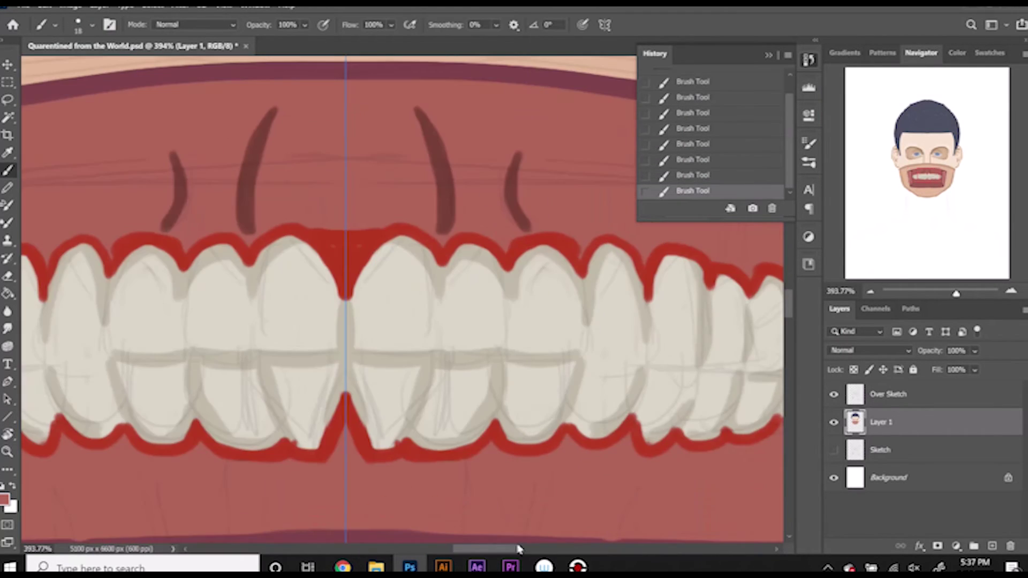
pyautogui.moveTo(517, 152); pyautogui.dragTo(522, 230)
pyautogui.moveTo(174, 153); pyautogui.dragTo(171, 230)
# Step: With a 45 px brush and sampled gum-line red, fill the gum above the front teeth
pyautogui.rightClick(300, 210)
pyautogui.moveTo(396, 225)
pyautogui.mouseDown()
pyautogui.moveTo(425, 225)
pyautogui.moveTo(411, 223)
pyautogui.mouseUp()
pyautogui.press('Return')
pyautogui.rightClick(319, 209)
pyautogui.press('Return')
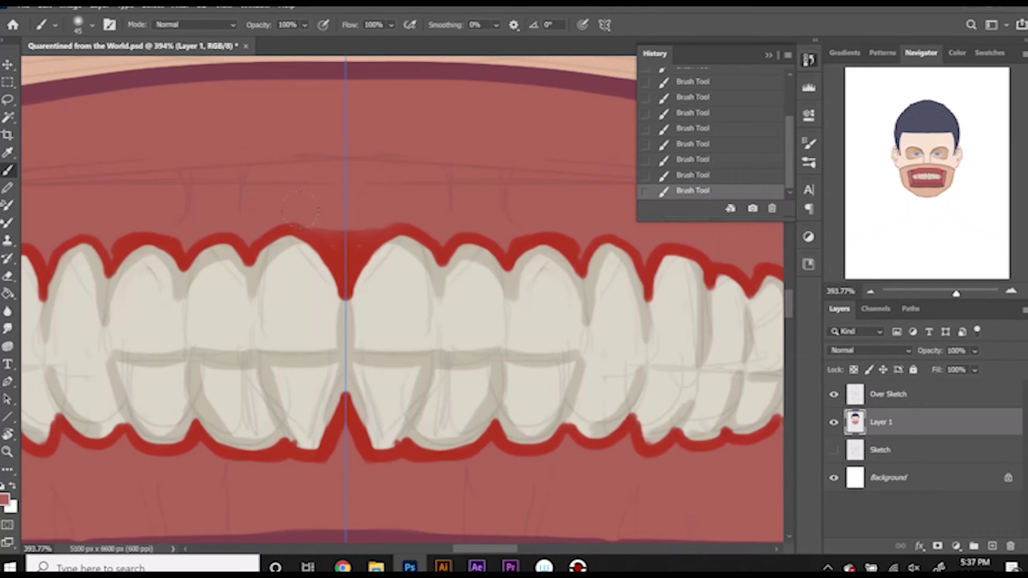
pyautogui.keyDown('alt'); pyautogui.click(294, 241); pyautogui.keyUp('alt')
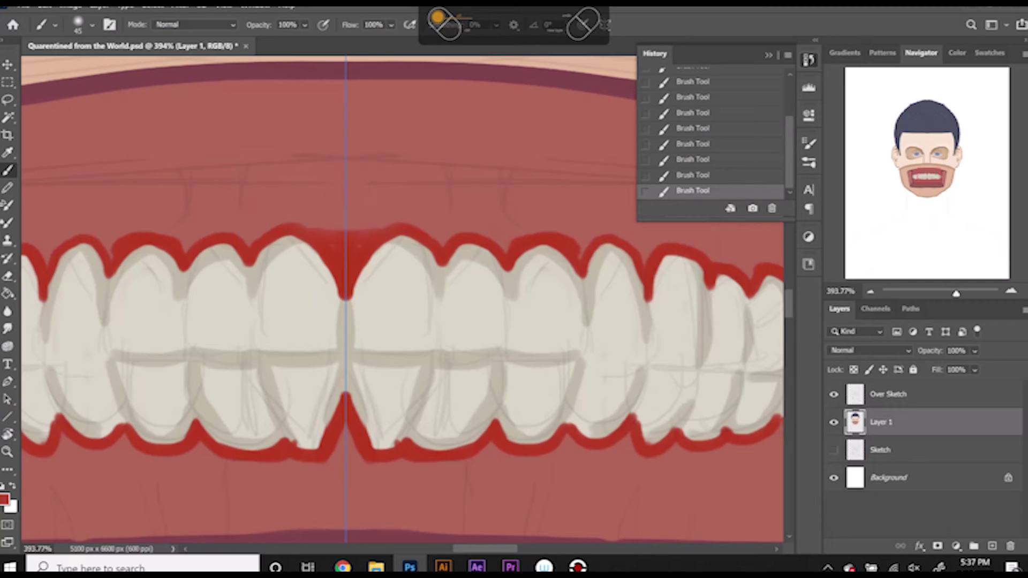
pyautogui.moveTo(311, 209); pyautogui.dragTo(386, 207)
pyautogui.press('Return')
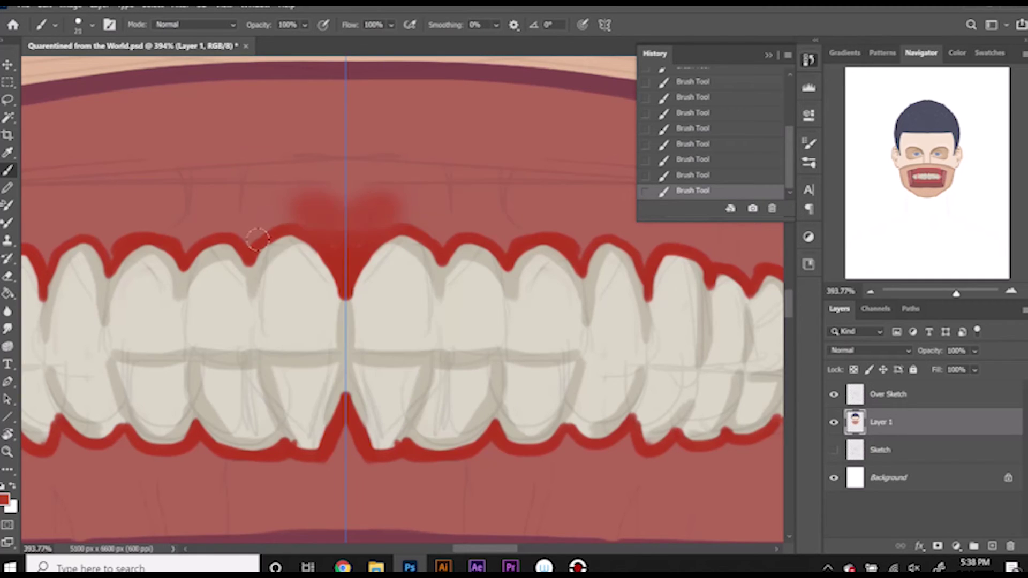
pyautogui.moveTo(418, 225)
pyautogui.mouseDown()
pyautogui.moveTo(289, 211)
pyautogui.moveTo(273, 222)
pyautogui.moveTo(182, 225)
pyautogui.mouseUp()
pyautogui.moveTo(262, 204); pyautogui.dragTo(332, 192)
pyautogui.scroll(-1, 343, 350)
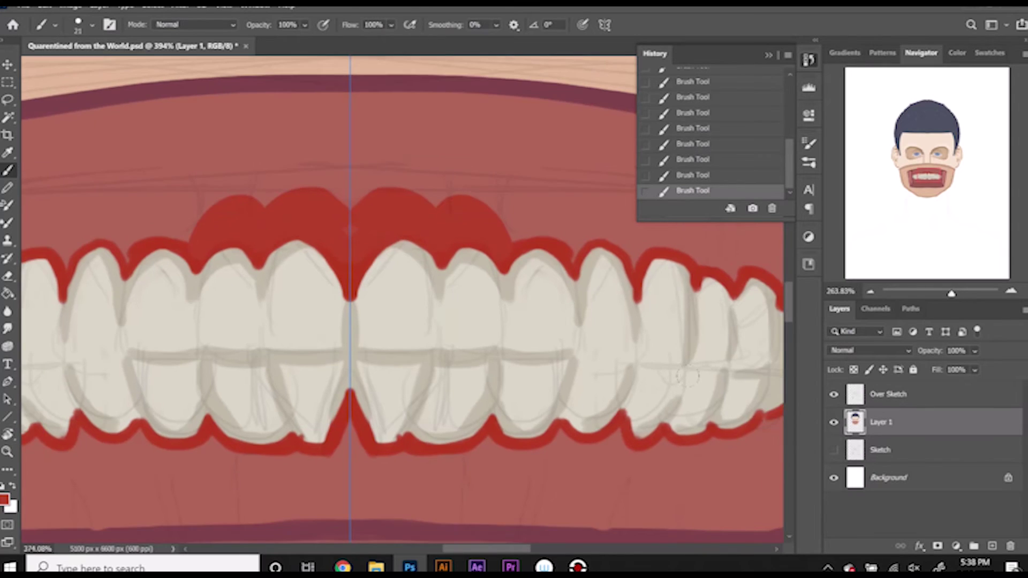
# Step: Paint red along the lower gum and the upper gum above the left teeth
pyautogui.scroll(-1, 343, 351)
pyautogui.moveTo(252, 426); pyautogui.dragTo(332, 423)
pyautogui.moveTo(195, 415); pyautogui.dragTo(251, 420)
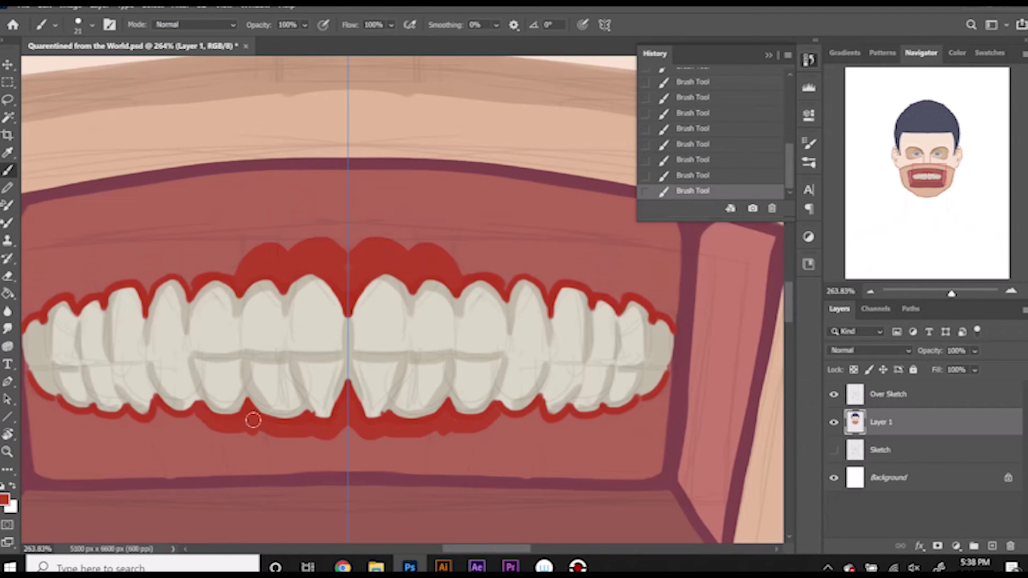
pyautogui.moveTo(158, 409)
pyautogui.mouseDown()
pyautogui.moveTo(127, 415)
pyautogui.moveTo(134, 425)
pyautogui.moveTo(75, 414)
pyautogui.moveTo(98, 418)
pyautogui.mouseUp()
pyautogui.moveTo(32, 316)
pyautogui.mouseDown()
pyautogui.moveTo(113, 275)
pyautogui.moveTo(155, 265)
pyautogui.moveTo(191, 285)
pyautogui.moveTo(153, 276)
pyautogui.moveTo(239, 268)
pyautogui.moveTo(244, 256)
pyautogui.moveTo(246, 268)
pyautogui.mouseUp()
# Step: Cover both gums with soft red using a 66 px Soft Round Pressure Opacity brush
pyautogui.rightClick(252, 242)
pyautogui.click(384, 406)
pyautogui.rightClick(328, 237)
pyautogui.moveTo(401, 269); pyautogui.dragTo(421, 270)
pyautogui.moveTo(345, 214)
pyautogui.mouseDown()
pyautogui.moveTo(305, 230)
pyautogui.moveTo(97, 238)
pyautogui.mouseUp()
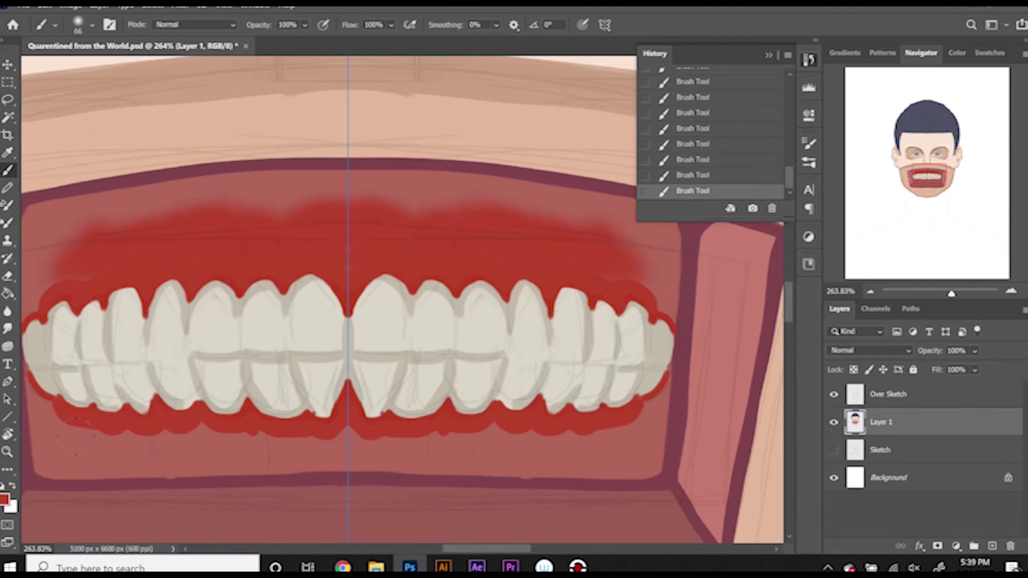
pyautogui.moveTo(75, 436); pyautogui.dragTo(343, 444)
pyautogui.moveTo(59, 292); pyautogui.dragTo(81, 273)
# Step: Paint red around the left teeth edges with the Hard Round Pressure Size brush
pyautogui.rightClick(301, 264)
pyautogui.click(385, 391)
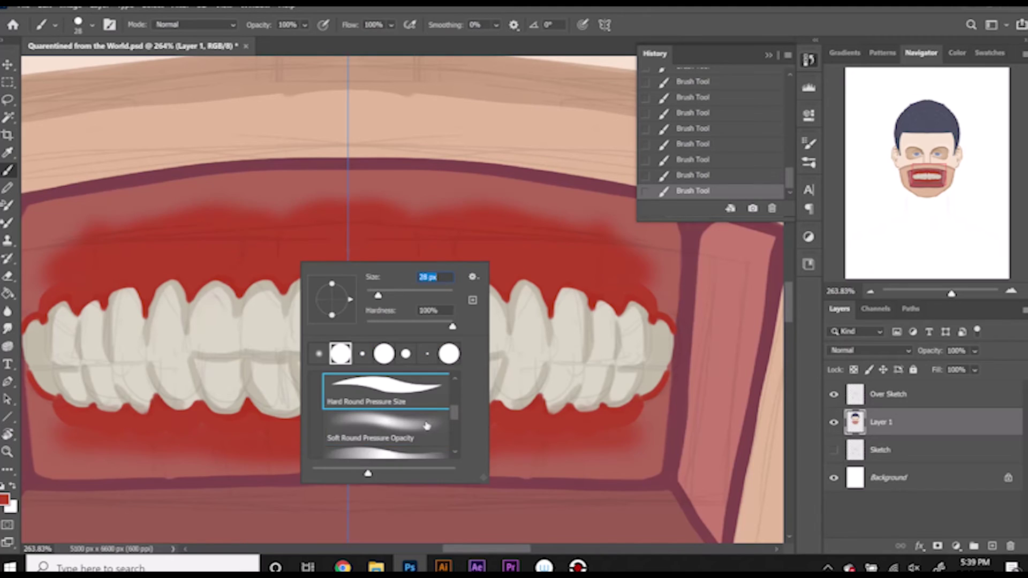
pyautogui.press('Return')
pyautogui.hscroll(-3, 427, 426)
pyautogui.moveTo(155, 321)
pyautogui.mouseDown()
pyautogui.moveTo(177, 278)
pyautogui.moveTo(155, 385)
pyautogui.moveTo(182, 423)
pyautogui.mouseUp()
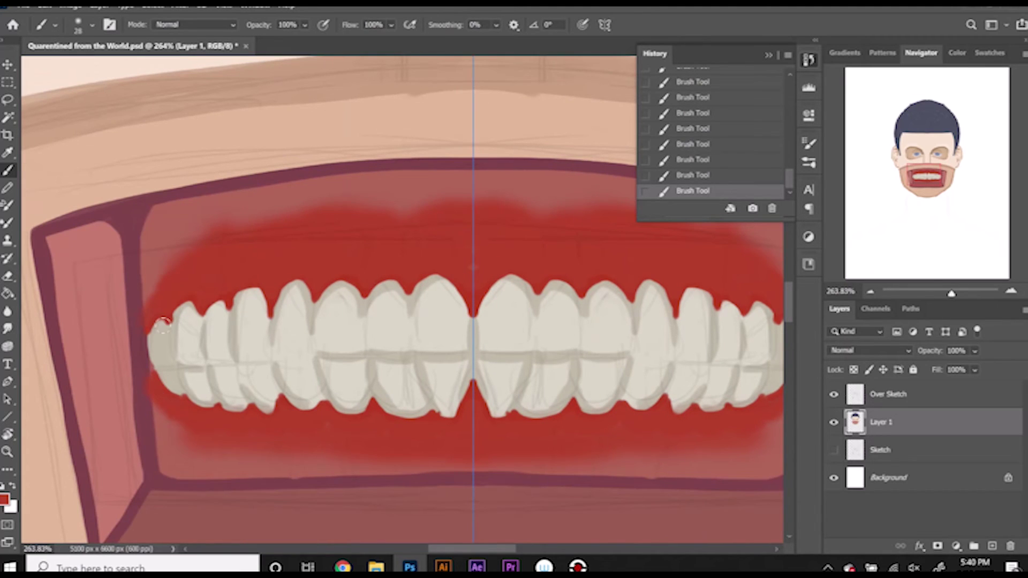
# Step: Sample the dark maroon outline colour, undo the last stroke and dab near the lower teeth
pyautogui.rightClick(163, 323)
pyautogui.keyDown('alt'); pyautogui.click(132, 248); pyautogui.keyUp('alt')
pyautogui.rightClick(138, 324)
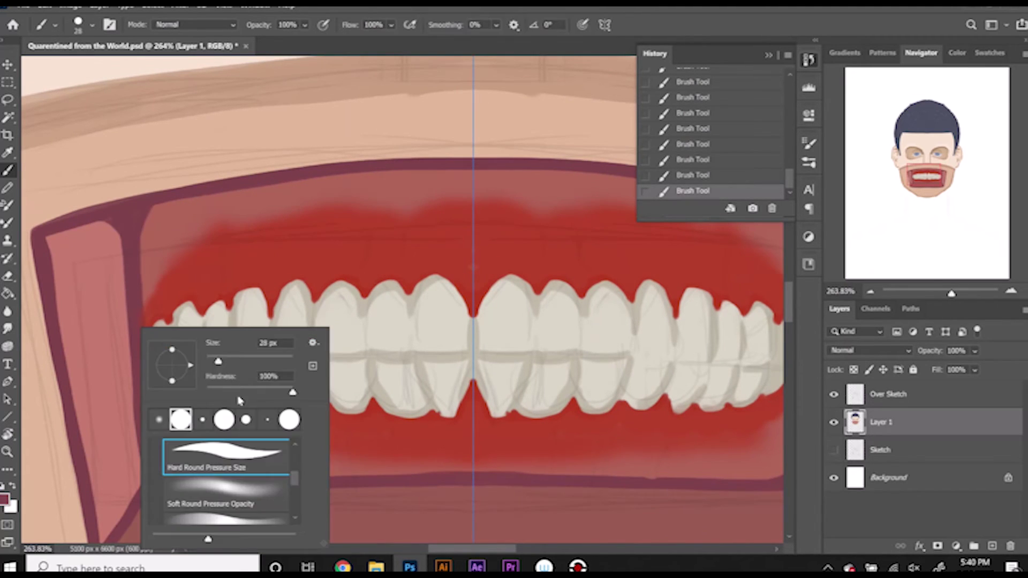
pyautogui.press('Return')
pyautogui.hotkey('ctrl', 'z')
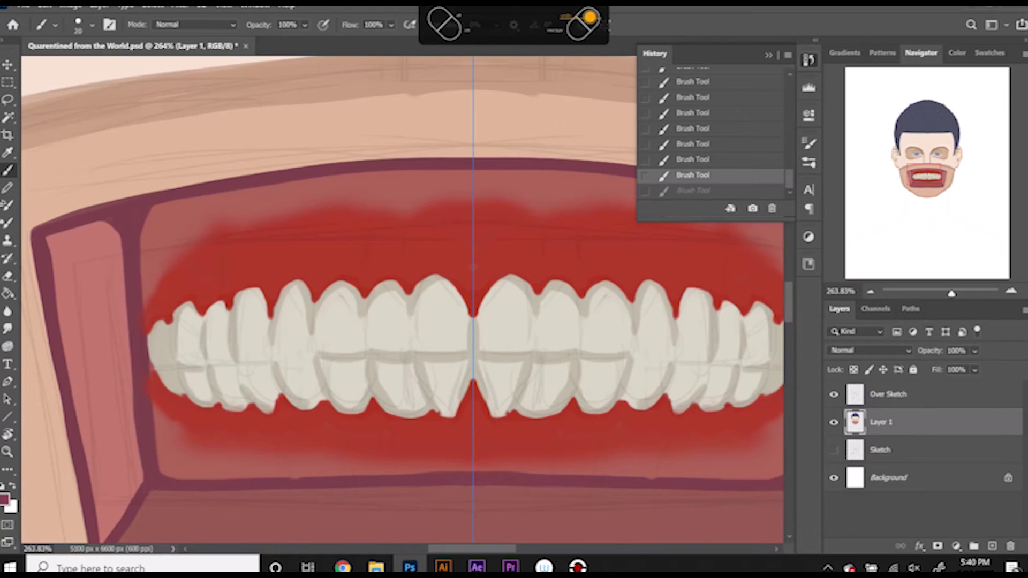
pyautogui.click(228, 416)
# Step: Sample red, then choose a darker red as the paint colour in the Color Picker
pyautogui.keyDown('alt'); pyautogui.click(339, 270); pyautogui.keyUp('alt')
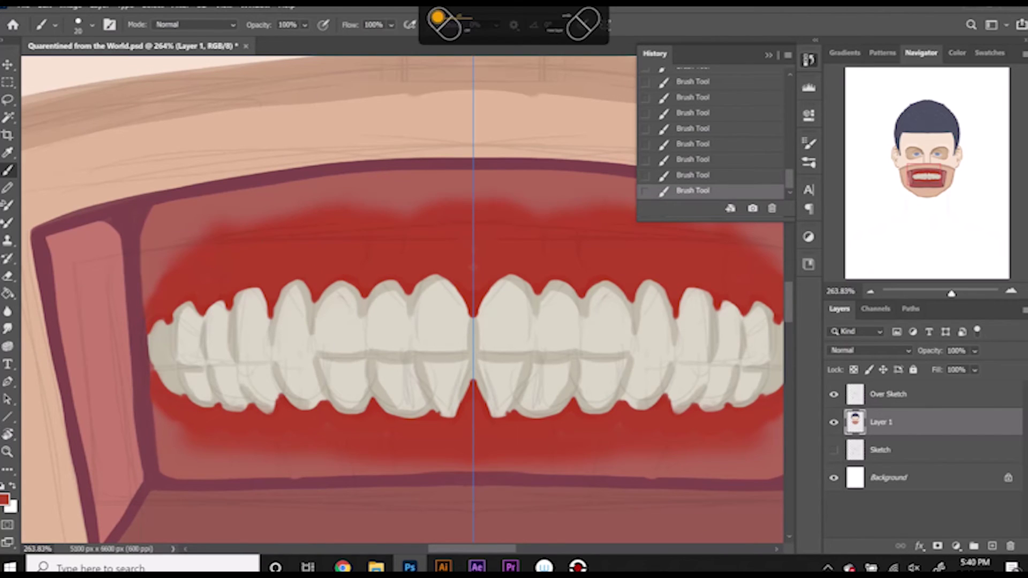
pyautogui.click(4, 499)
pyautogui.click(488, 175)
pyautogui.click(645, 106)
pyautogui.rightClick(359, 289)
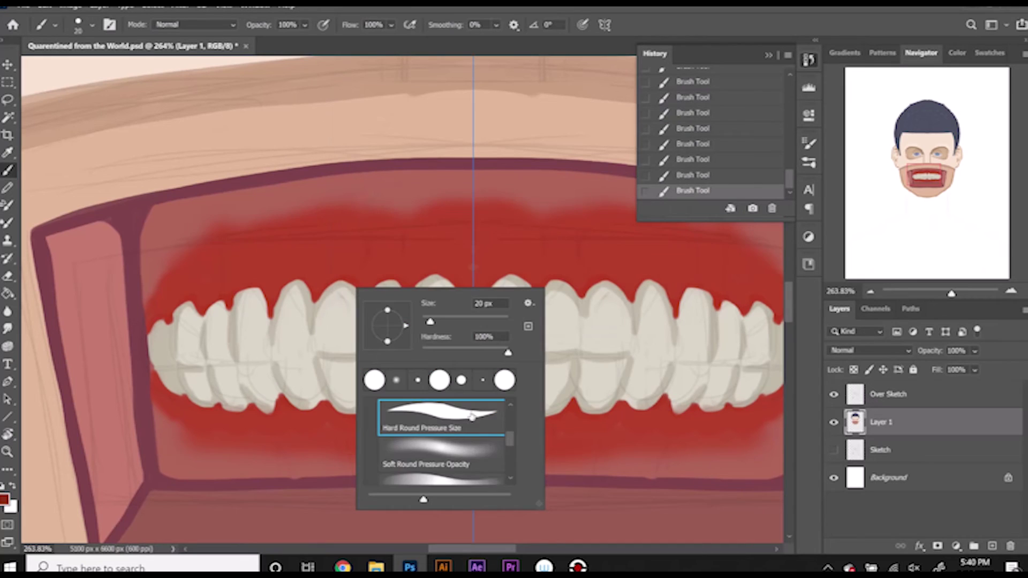
# Step: Set the brush size to 7 px, then to 10 px
pyautogui.doubleClick(483, 303)
pyautogui.write('7')
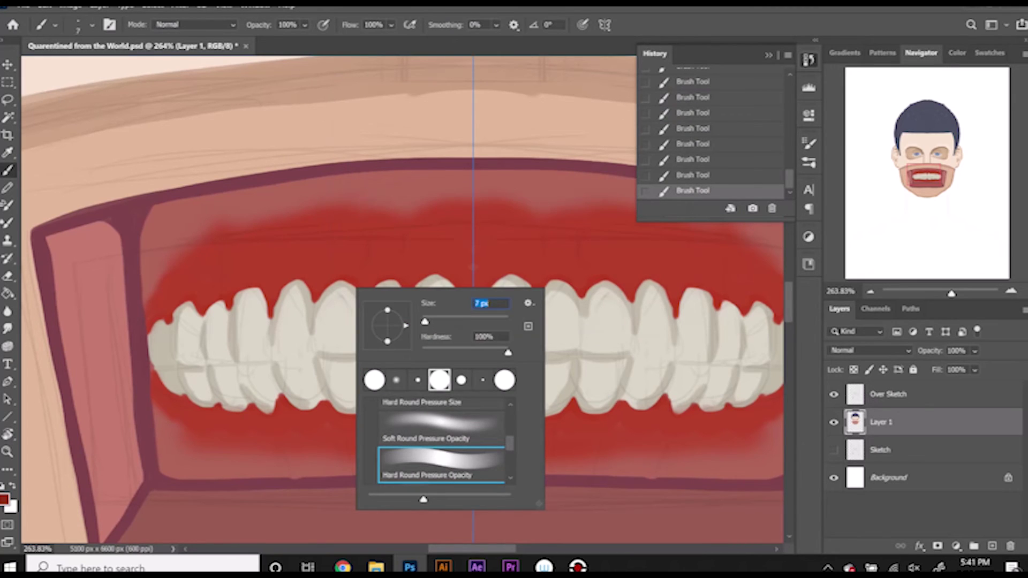
pyautogui.press('Return')
pyautogui.rightClick(401, 237)
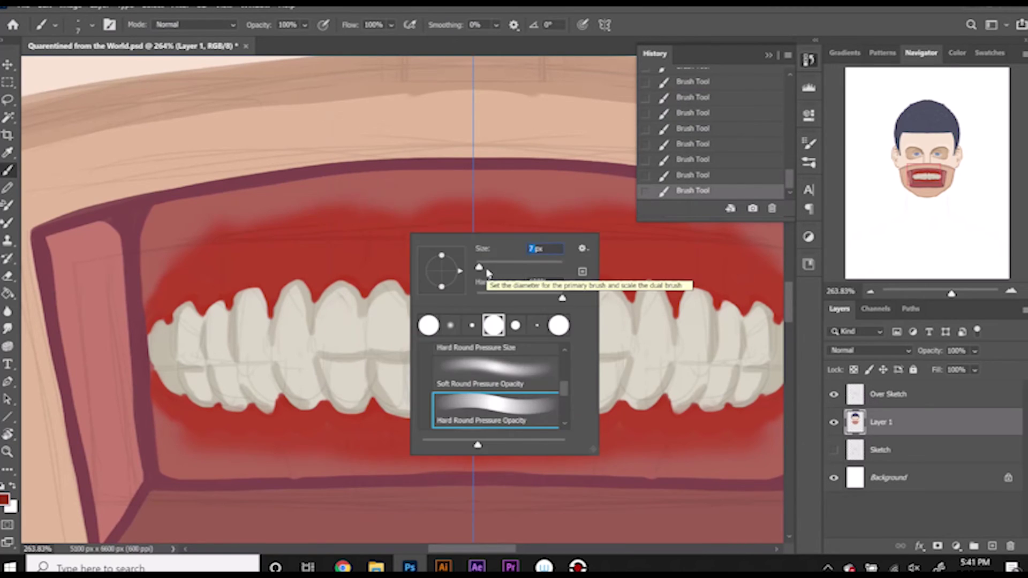
pyautogui.write('10')
pyautogui.press('Return')
# Step: Draw thin dark red curved lines on the upper and lower gums, then save the document
pyautogui.moveTo(404, 226); pyautogui.dragTo(407, 264)
pyautogui.moveTo(361, 225); pyautogui.dragTo(359, 268)
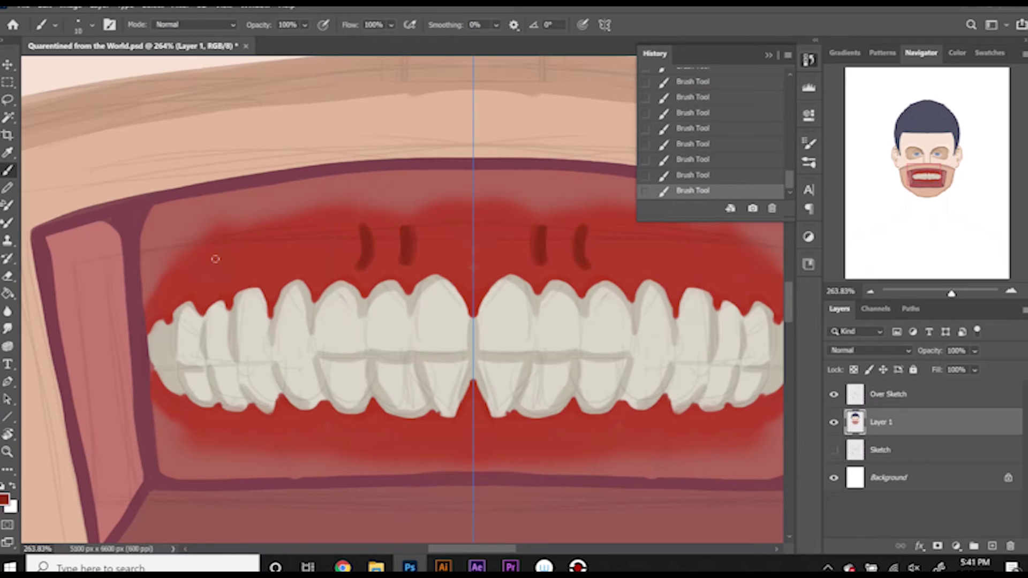
pyautogui.moveTo(223, 207); pyautogui.dragTo(232, 284)
pyautogui.moveTo(270, 427); pyautogui.dragTo(287, 459)
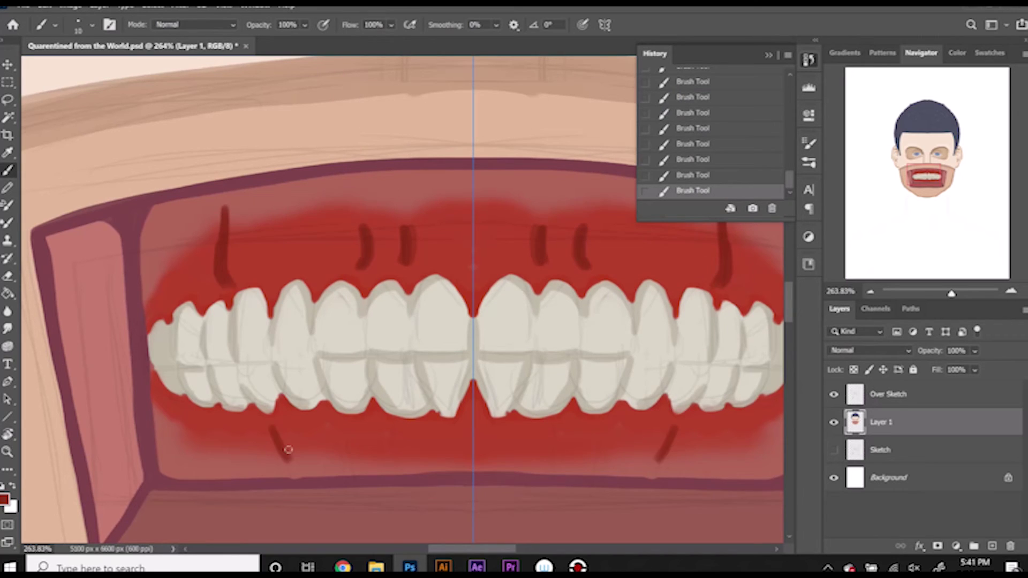
pyautogui.moveTo(430, 412)
pyautogui.mouseDown()
pyautogui.moveTo(460, 412)
pyautogui.moveTo(444, 456)
pyautogui.mouseUp()
pyautogui.moveTo(159, 297); pyautogui.dragTo(165, 315)
pyautogui.hotkey('ctrl', 's')
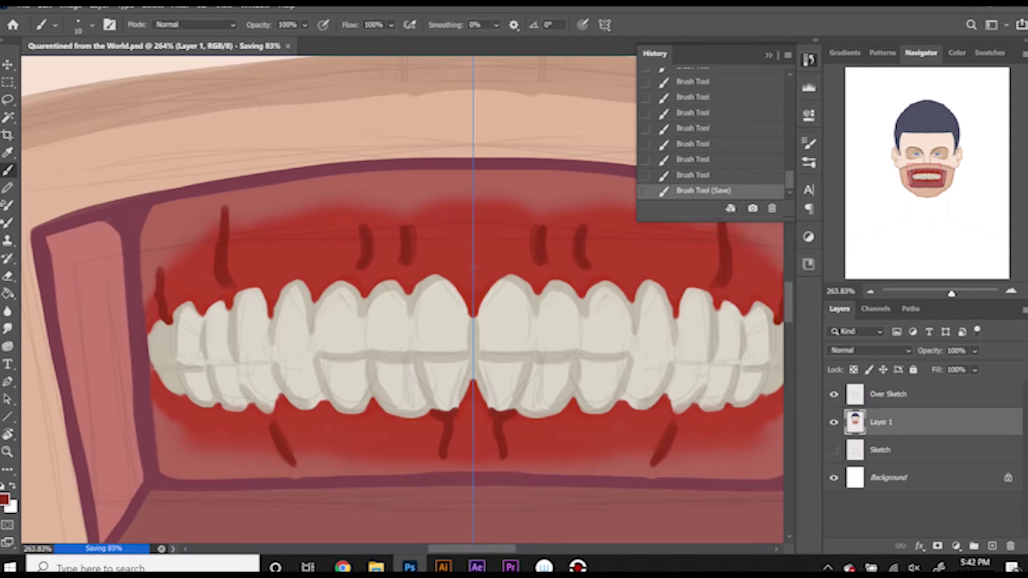
pyautogui.scroll(-3, 435, 292)
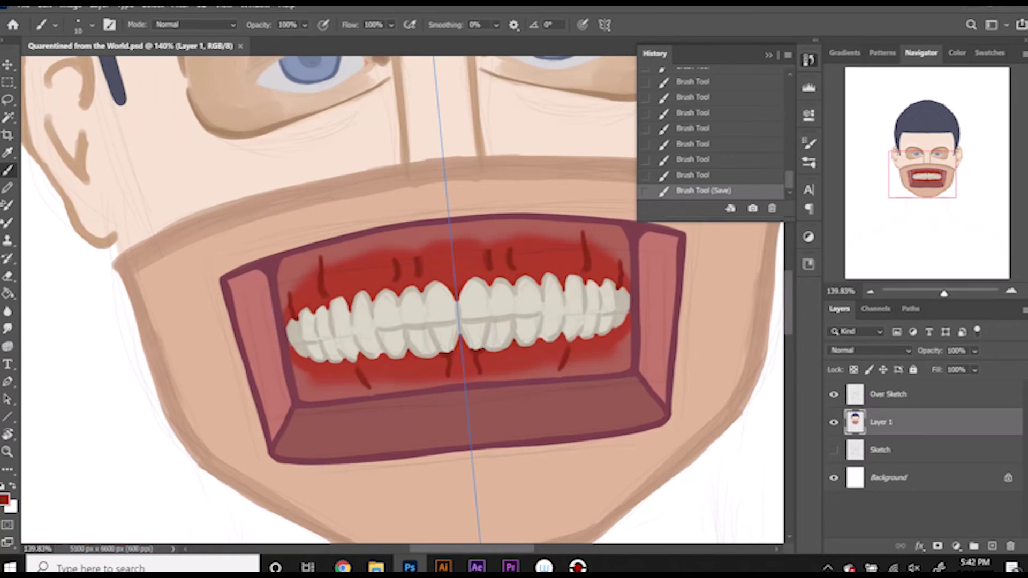
# Step: Zoom out to the whole portrait and add a new layer above the Sketch layer
pyautogui.click(8, 433)
pyautogui.moveTo(943, 294); pyautogui.dragTo(932, 295)
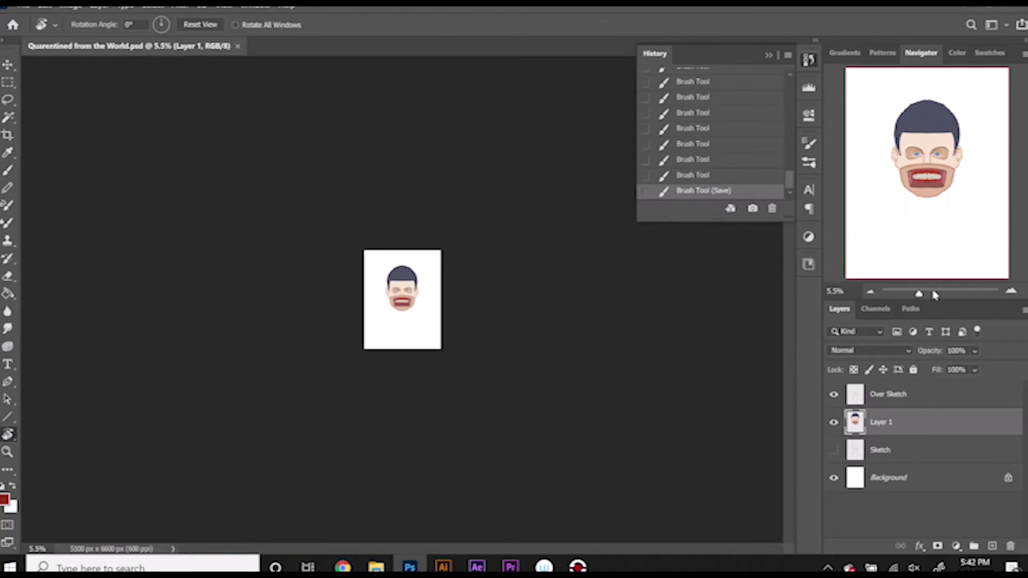
pyautogui.click(880, 449)
pyautogui.click(992, 546)
# Step: Sample the face's skin tone and set the brush size to 165 px
pyautogui.press('i')
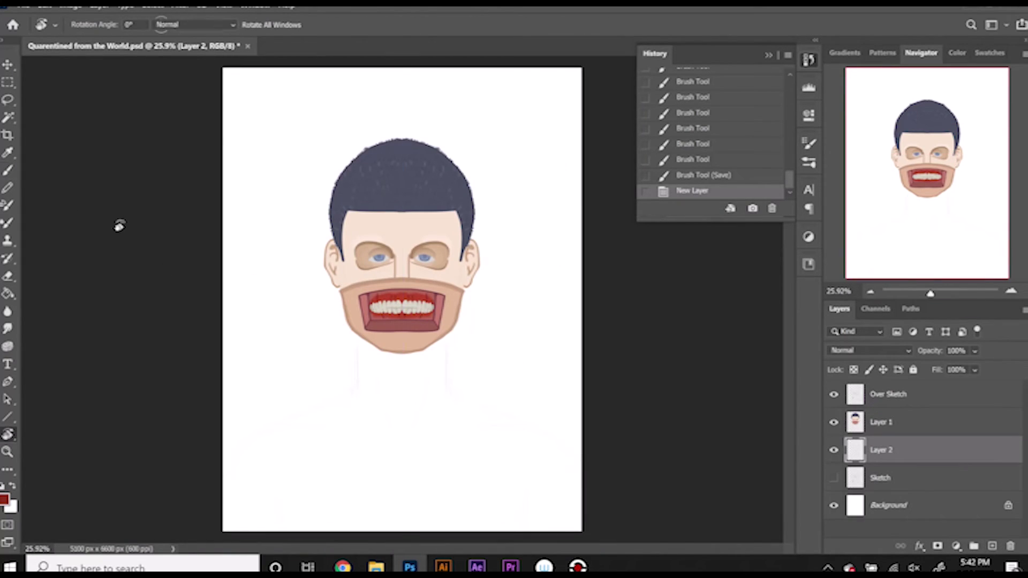
pyautogui.click(332, 256)
pyautogui.press('b')
pyautogui.rightClick(358, 310)
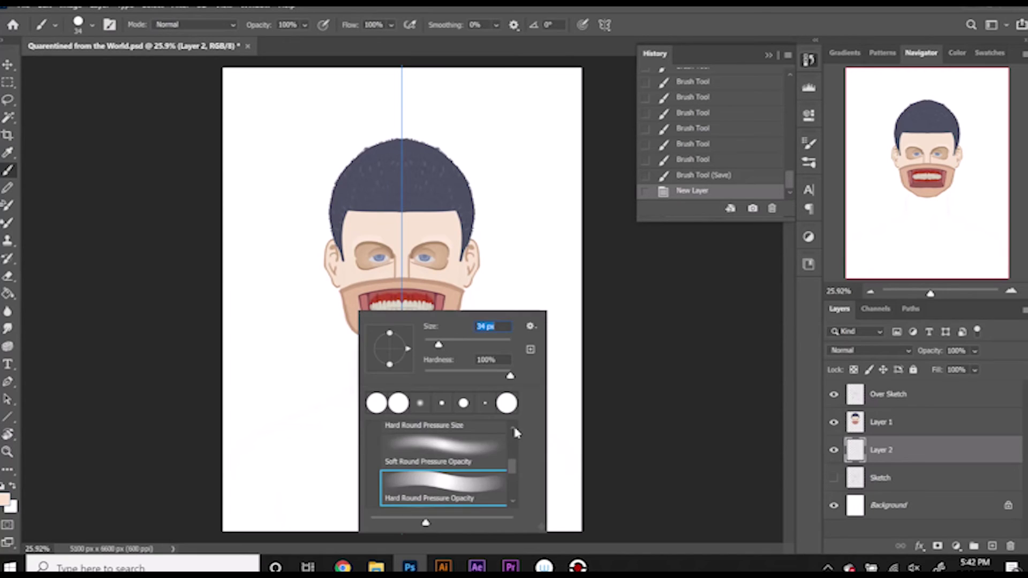
pyautogui.moveTo(482, 368); pyautogui.dragTo(499, 367)
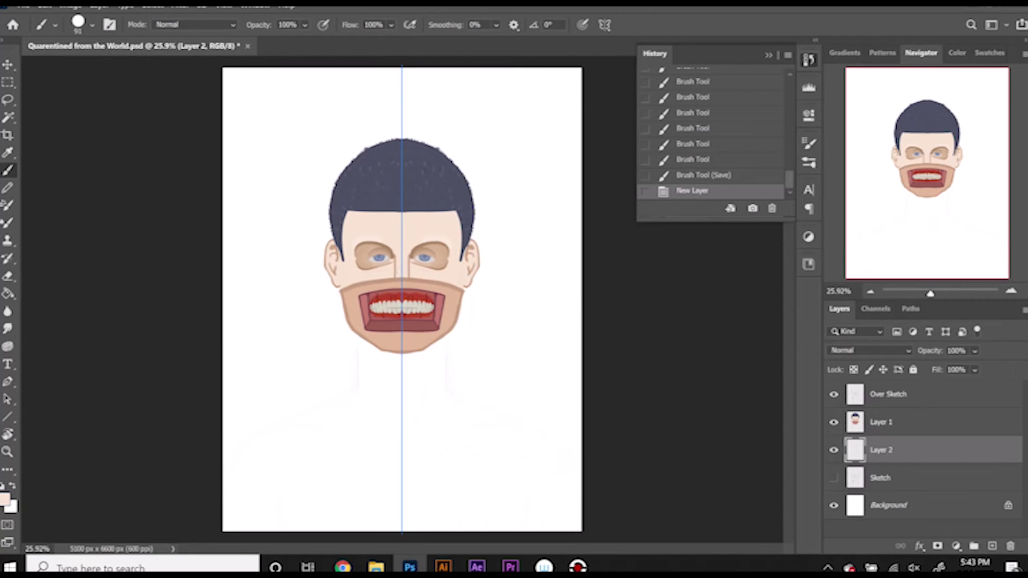
pyautogui.click(480, 10)
# Step: Make the Sketch layer visible again and reselect Layer 2
pyautogui.click(889, 398)
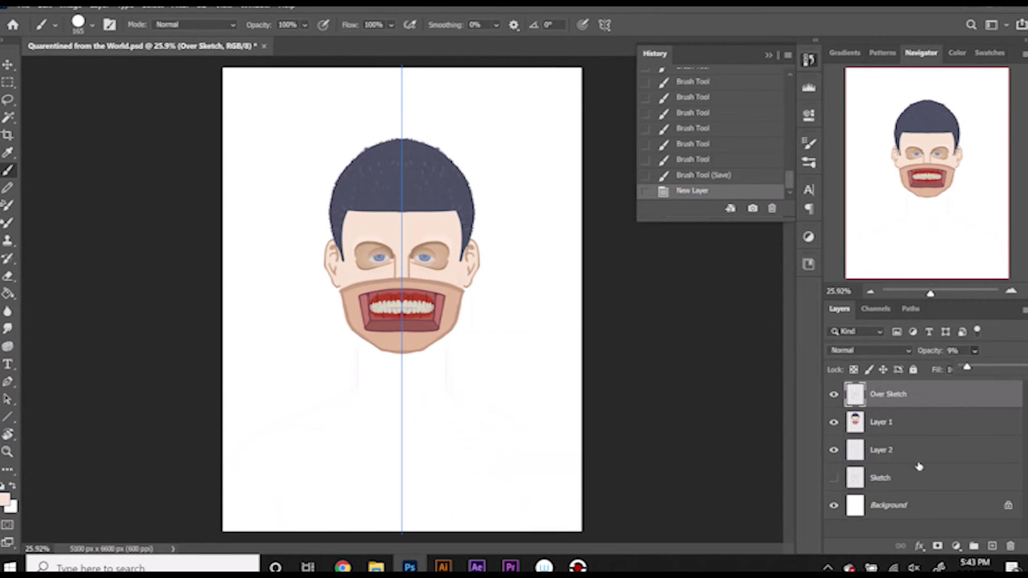
pyautogui.click(857, 480)
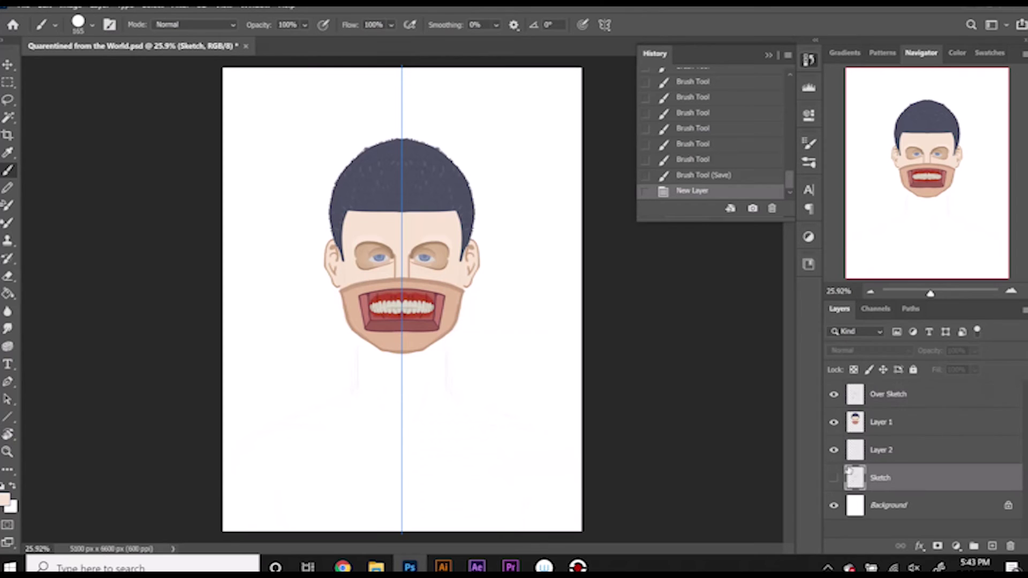
pyautogui.click(910, 455)
# Step: Fill the neck, shoulders and chest with skin tone using a large brush
pyautogui.moveTo(362, 338); pyautogui.dragTo(222, 499)
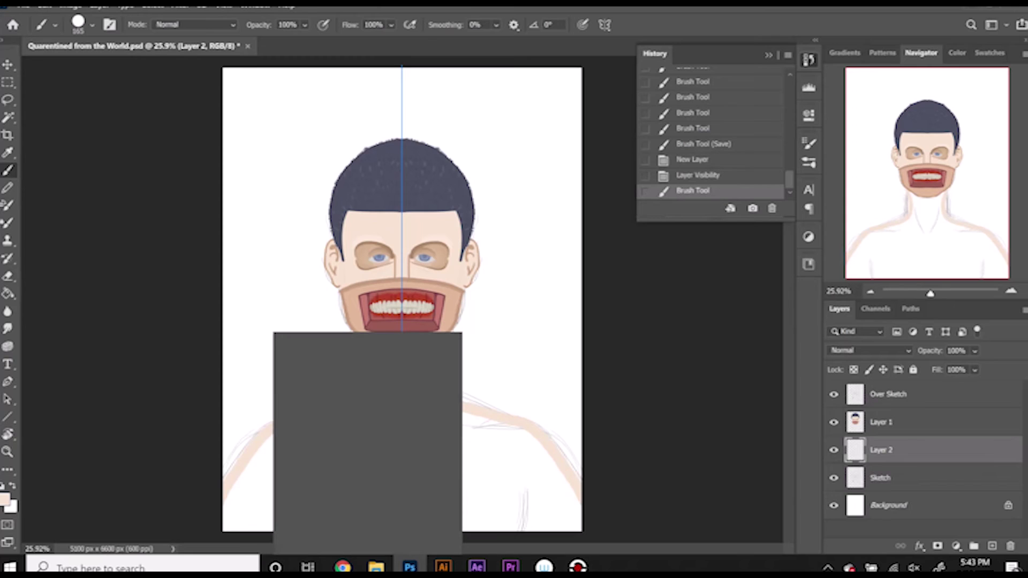
pyautogui.press('Return')
pyautogui.moveTo(321, 357)
pyautogui.mouseDown()
pyautogui.moveTo(343, 358)
pyautogui.moveTo(399, 530)
pyautogui.moveTo(376, 514)
pyautogui.mouseUp()
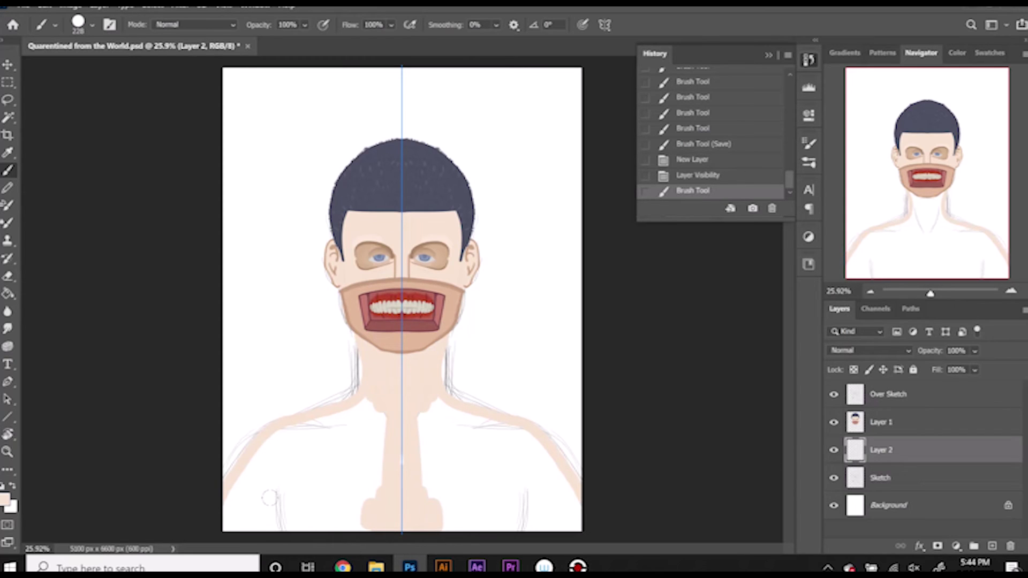
pyautogui.moveTo(270, 498); pyautogui.dragTo(374, 509)
pyautogui.rightClick(267, 503)
pyautogui.moveTo(342, 357); pyautogui.dragTo(407, 357)
pyautogui.press('Return')
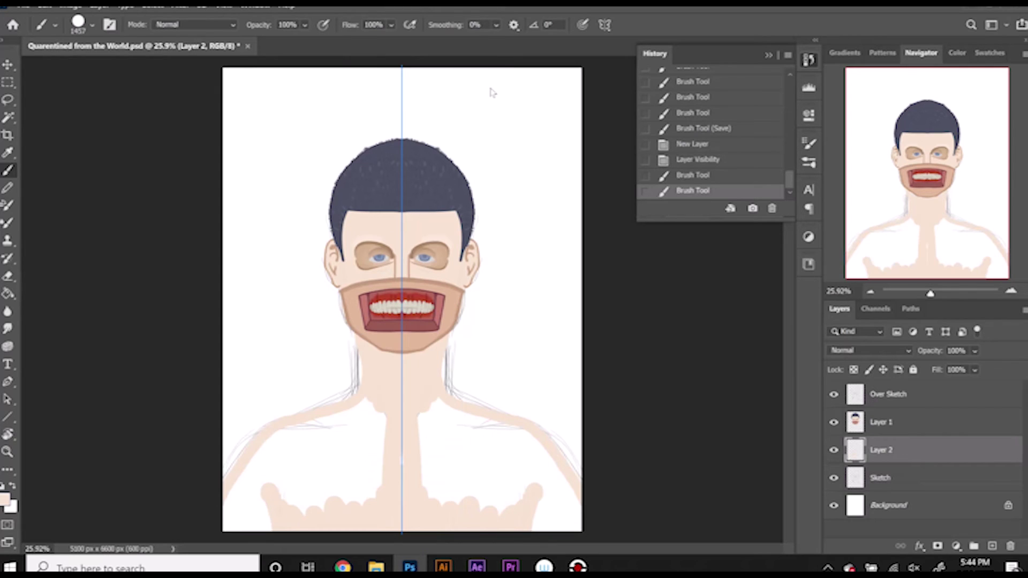
pyautogui.rightClick(380, 471)
pyautogui.press('Escape')
pyautogui.moveTo(300, 492); pyautogui.dragTo(344, 459)
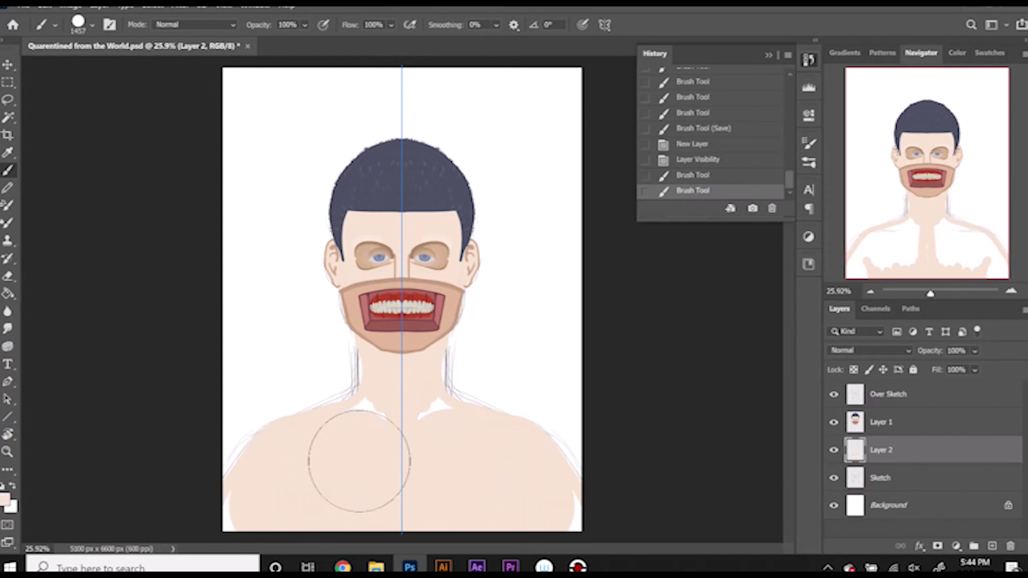
pyautogui.moveTo(275, 471); pyautogui.dragTo(251, 541)
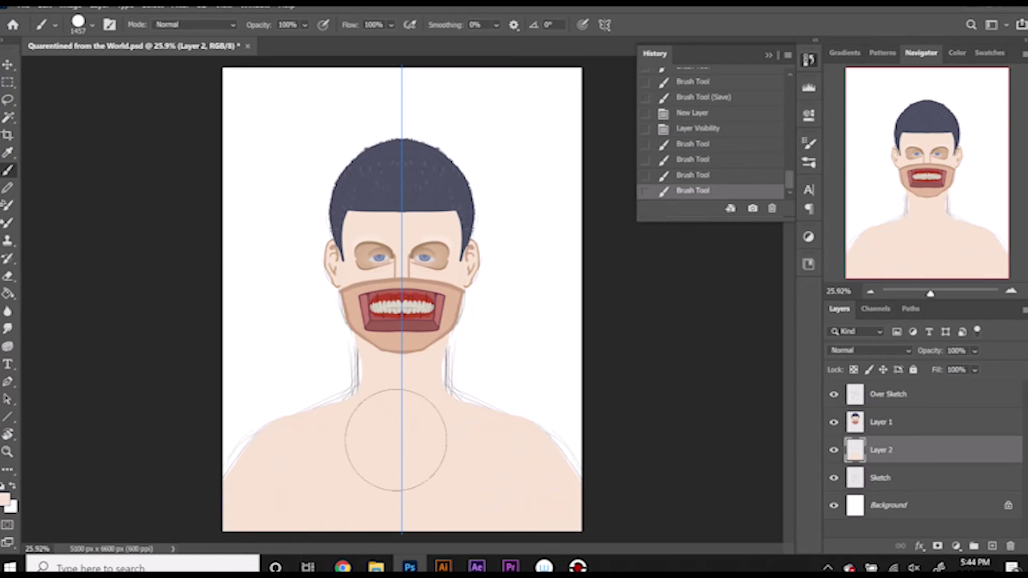
# Step: Shrink the brush to 44 px, pick a tan swatch and zoom in on mouth and neck
pyautogui.rightClick(399, 482)
pyautogui.moveTo(489, 366); pyautogui.dragTo(483, 366)
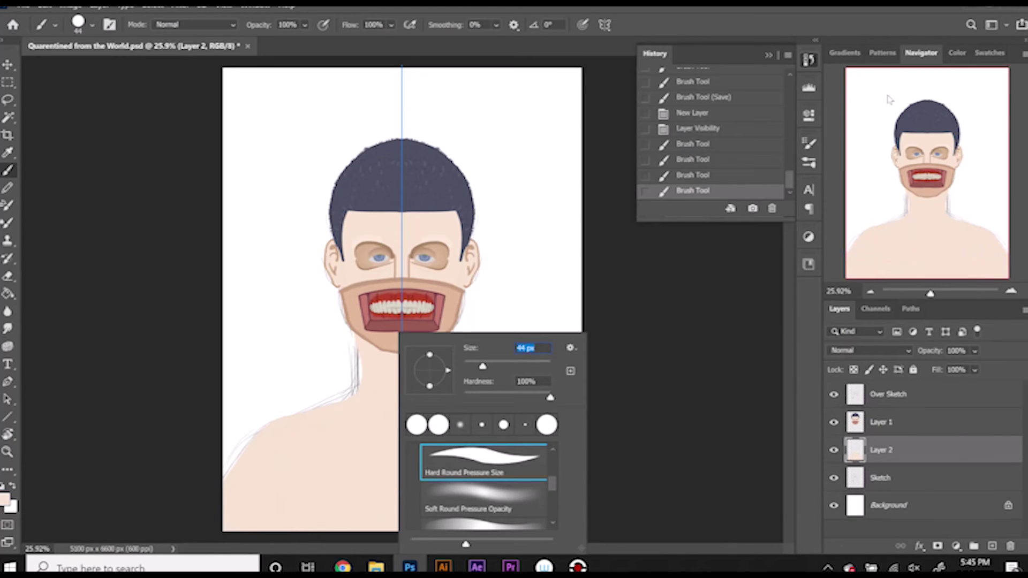
pyautogui.click(988, 53)
pyautogui.click(830, 118)
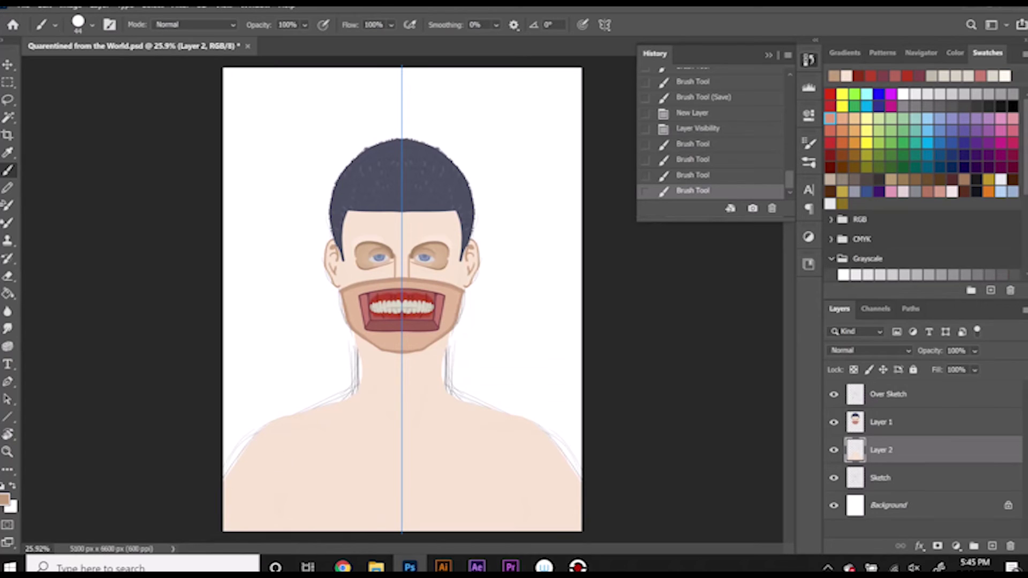
pyautogui.click(921, 53)
pyautogui.moveTo(905, 292); pyautogui.dragTo(936, 294)
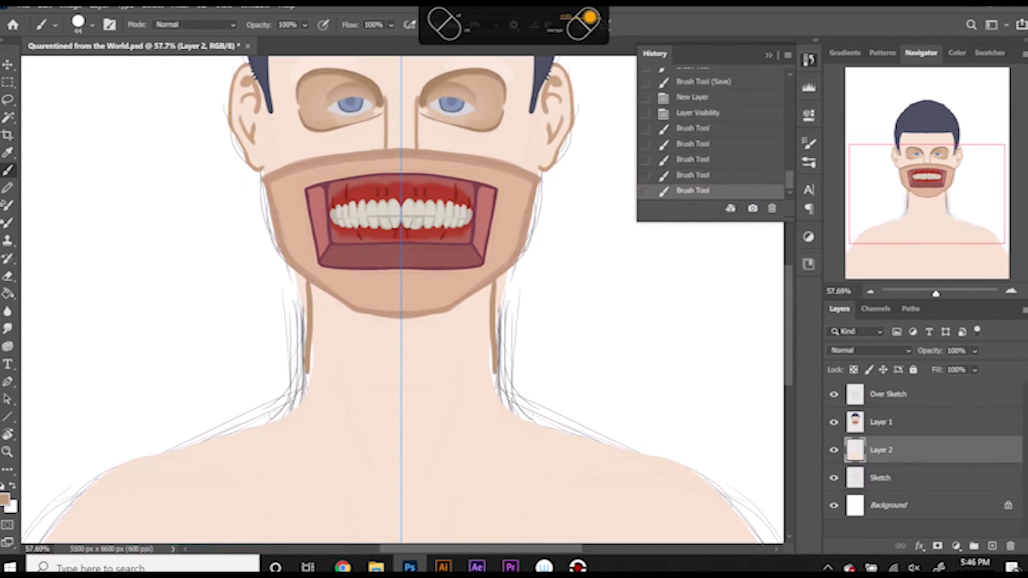
# Step: Set the brush to 59 px and 38% flow, trying brown neck lines then undoing them
pyautogui.hotkey('ctrl', 'z')
pyautogui.rightClick(352, 330)
pyautogui.moveTo(427, 366); pyautogui.dragTo(437, 367)
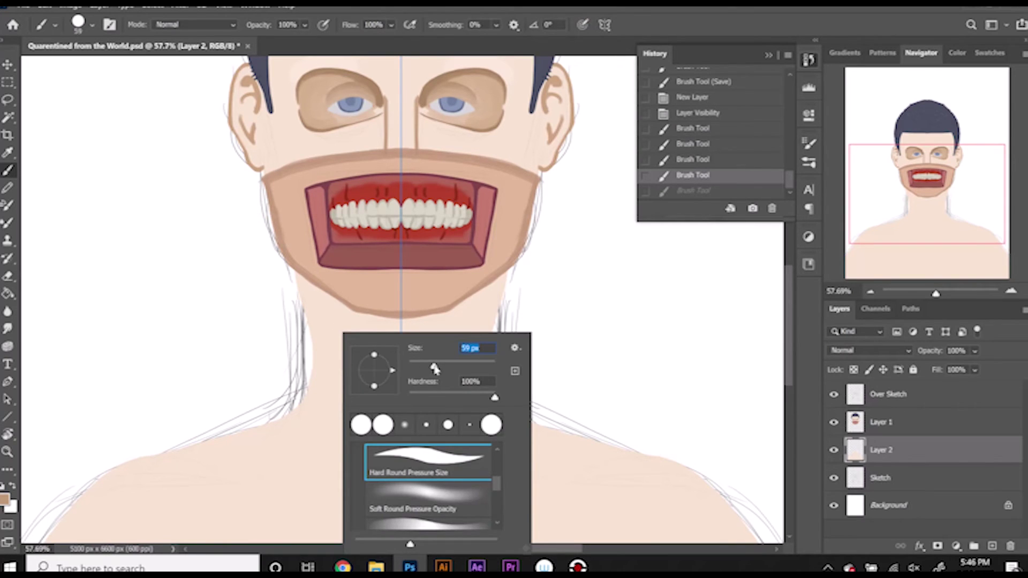
pyautogui.moveTo(392, 24); pyautogui.dragTo(394, 45)
pyautogui.moveTo(297, 275); pyautogui.dragTo(316, 400)
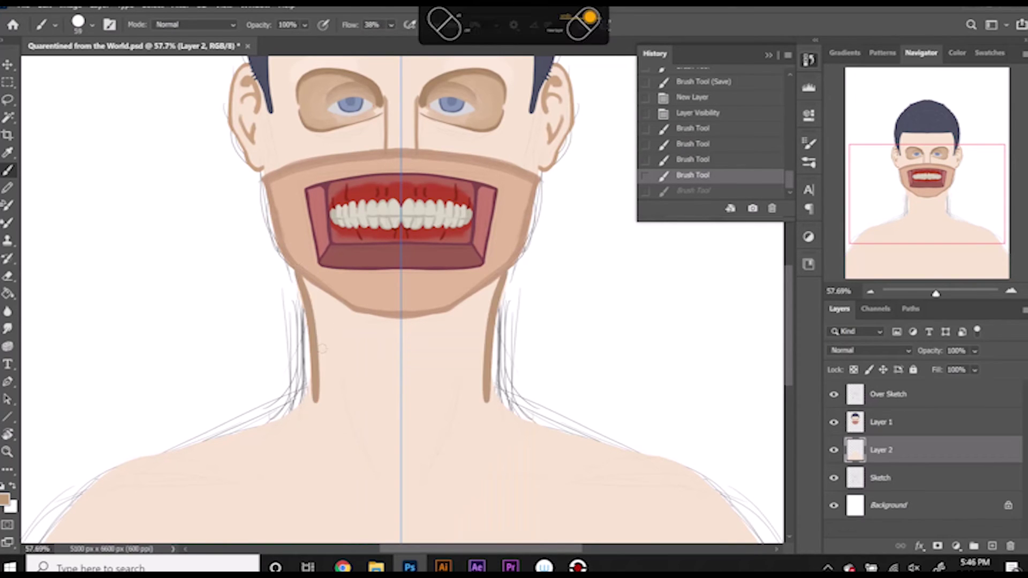
pyautogui.hotkey('ctrl', 'z')
# Step: Erase the brown neck strokes with an 89 px eraser
pyautogui.press('e')
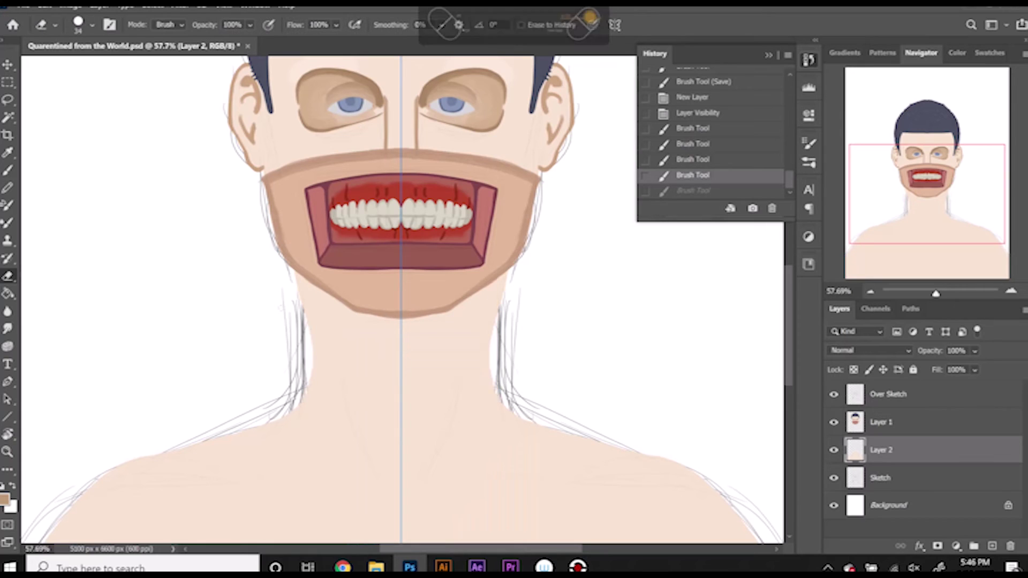
pyautogui.rightClick(420, 367)
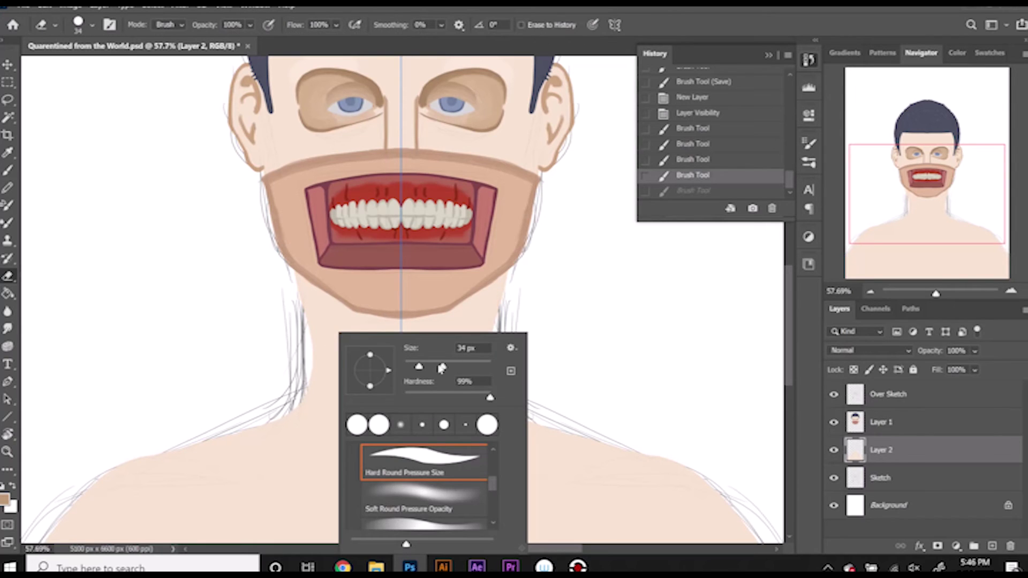
pyautogui.moveTo(441, 368); pyautogui.dragTo(471, 368)
pyautogui.moveTo(305, 278); pyautogui.dragTo(315, 348)
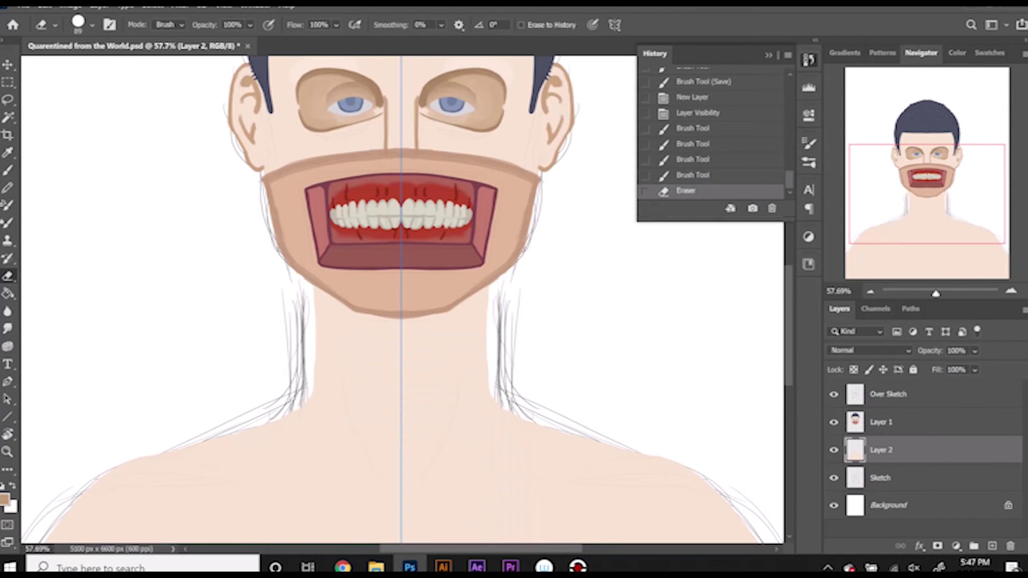
# Step: Return to the brush, set Smoothing to 100% and sample a dark grey from the drawing
pyautogui.click(6, 172)
pyautogui.moveTo(316, 311); pyautogui.dragTo(316, 401)
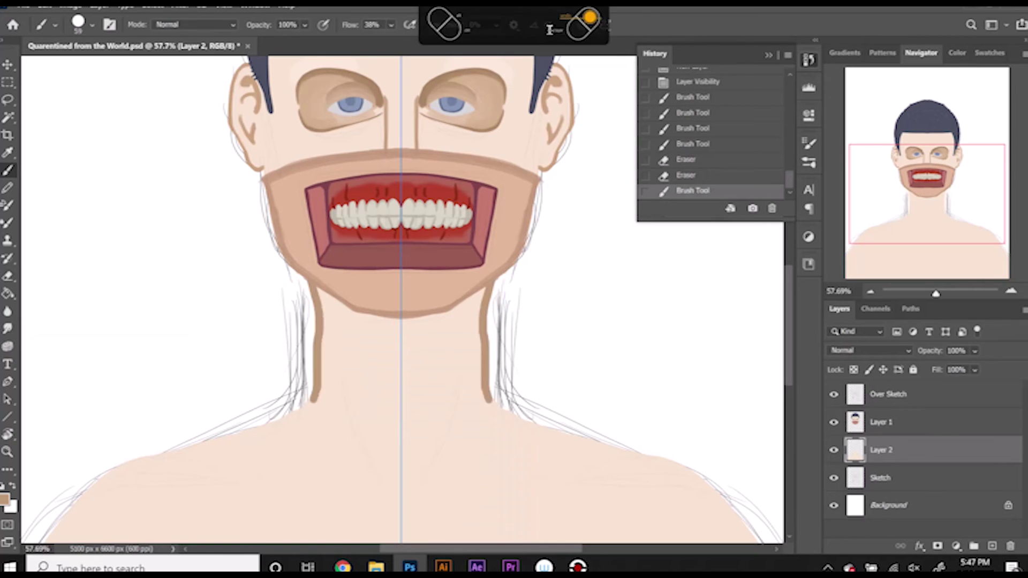
pyautogui.hotkey('ctrl', 'z')
pyautogui.click(497, 25)
pyautogui.moveTo(501, 41); pyautogui.dragTo(567, 40)
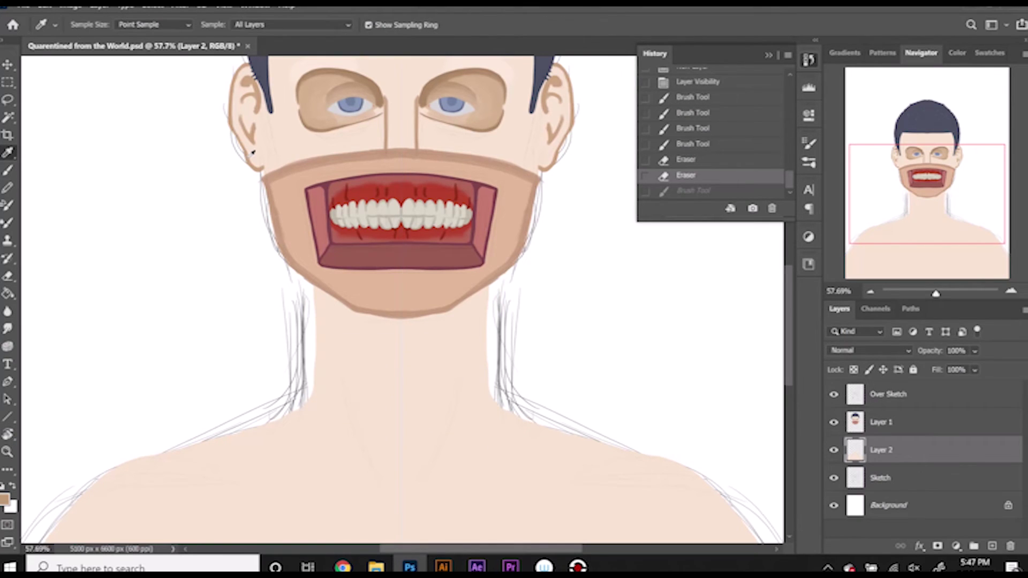
pyautogui.scroll(1, 282, 333)
pyautogui.keyDown('alt'); pyautogui.click(282, 332); pyautogui.keyUp('alt')
pyautogui.scroll(-3, 349, 367)
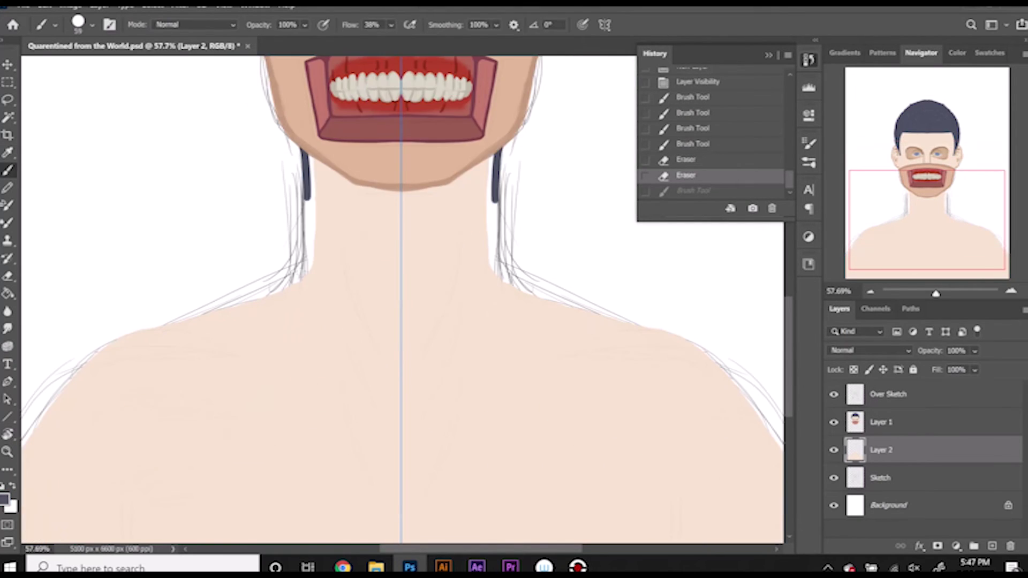
# Step: Draw mirrored tan lines down the neck sides to the bottom edge, with Smoothing at 7%
pyautogui.scroll(3, 308, 178)
pyautogui.keyDown('alt'); pyautogui.click(260, 190); pyautogui.keyUp('alt')
pyautogui.moveTo(316, 314); pyautogui.dragTo(316, 423)
pyautogui.scroll(-4, 348, 353)
pyautogui.moveTo(122, 450); pyautogui.dragTo(129, 520)
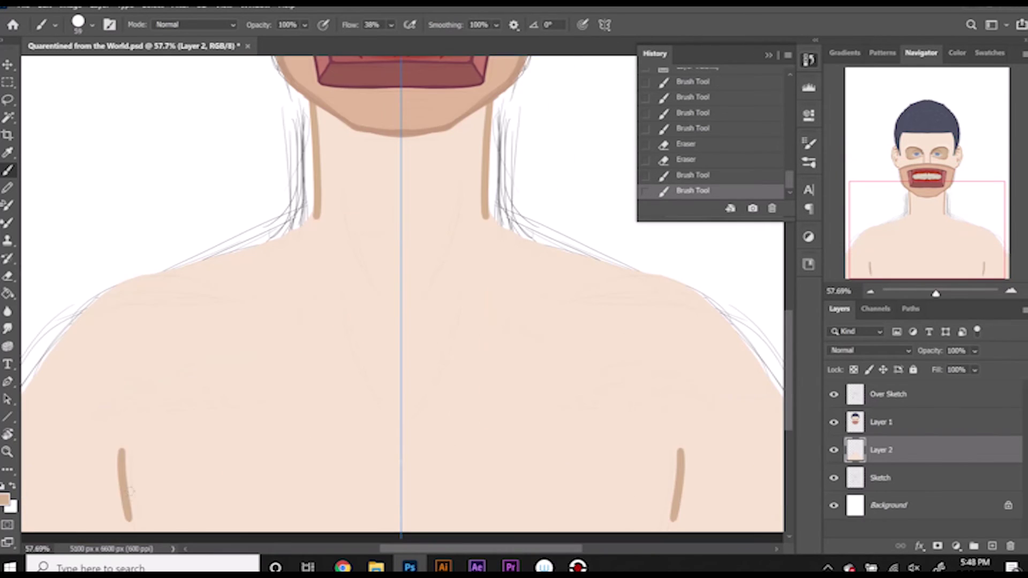
pyautogui.rightClick(134, 467)
pyautogui.press('Escape')
pyautogui.moveTo(496, 24); pyautogui.dragTo(479, 42)
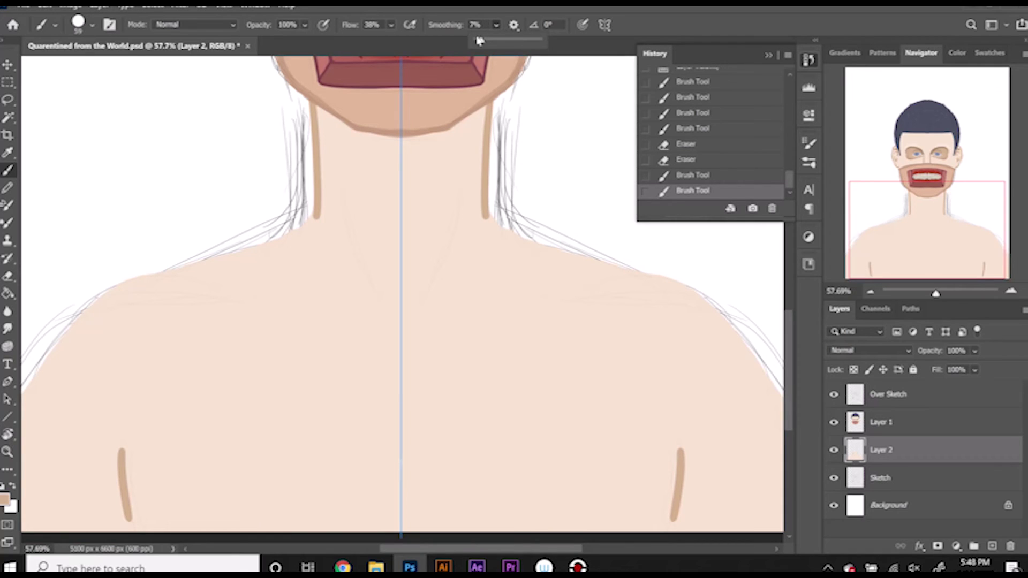
pyautogui.scroll(-2, 94, 365)
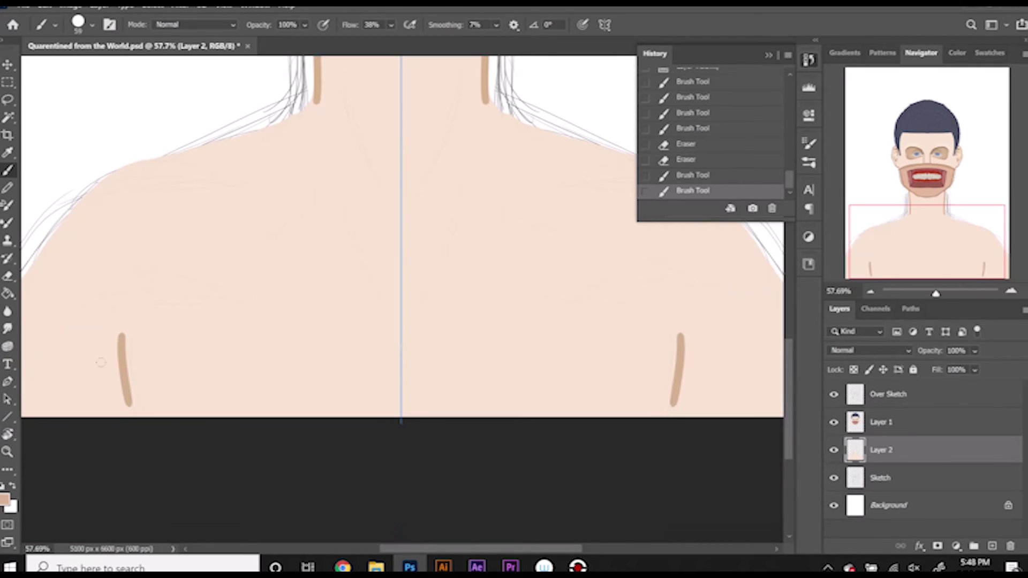
pyautogui.moveTo(123, 334); pyautogui.dragTo(133, 421)
# Step: Outline both shoulders, add tapered collarbone strokes and curved lines near the armpits
pyautogui.hscroll(-3, 88, 312)
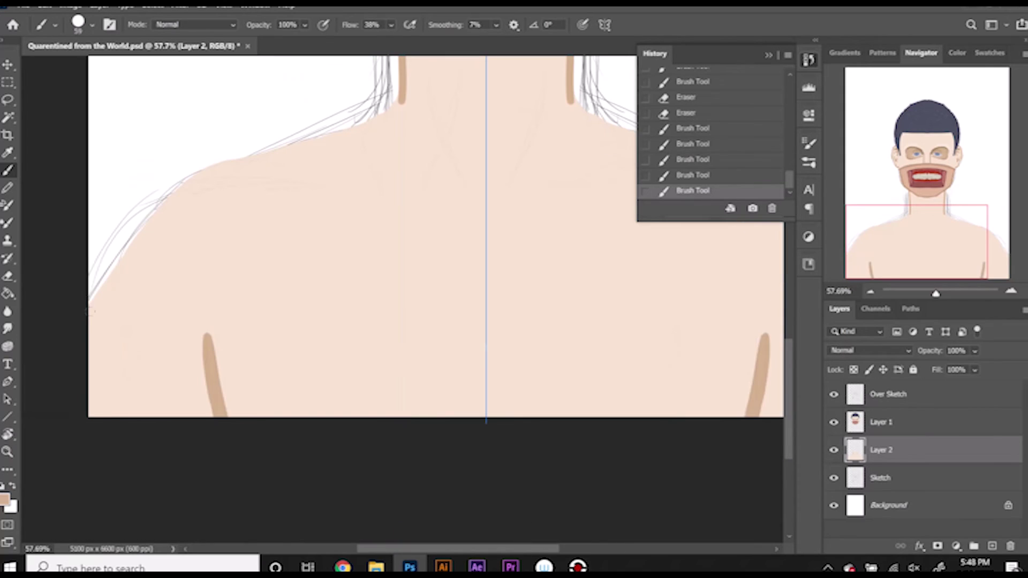
pyautogui.moveTo(90, 310); pyautogui.dragTo(403, 98)
pyautogui.moveTo(306, 146); pyautogui.dragTo(370, 121)
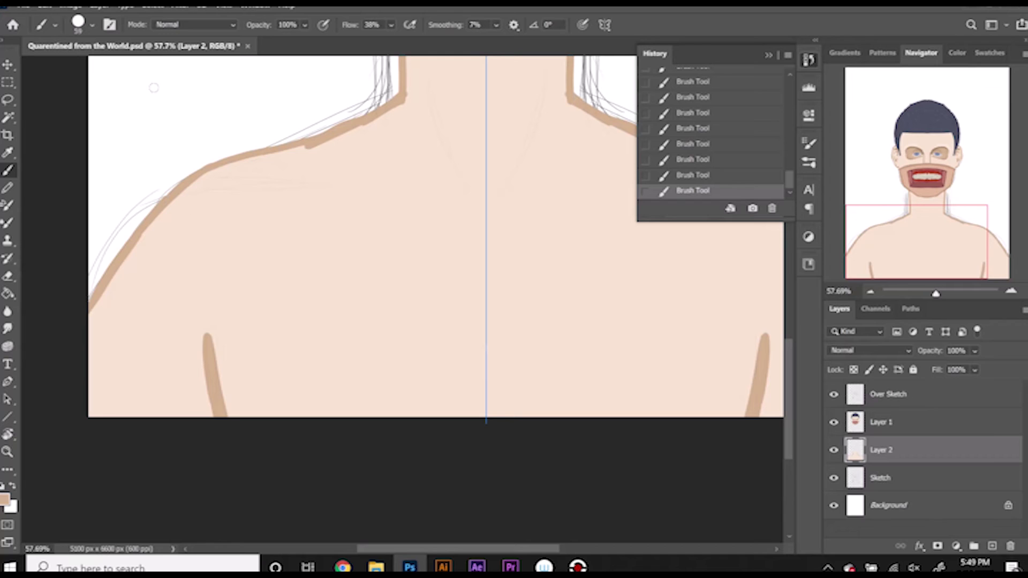
pyautogui.moveTo(257, 155); pyautogui.dragTo(443, 146)
pyautogui.scroll(5, 460, 241)
pyautogui.moveTo(433, 230); pyautogui.dragTo(460, 329)
pyautogui.moveTo(443, 289); pyautogui.dragTo(431, 227)
pyautogui.rightClick(468, 247)
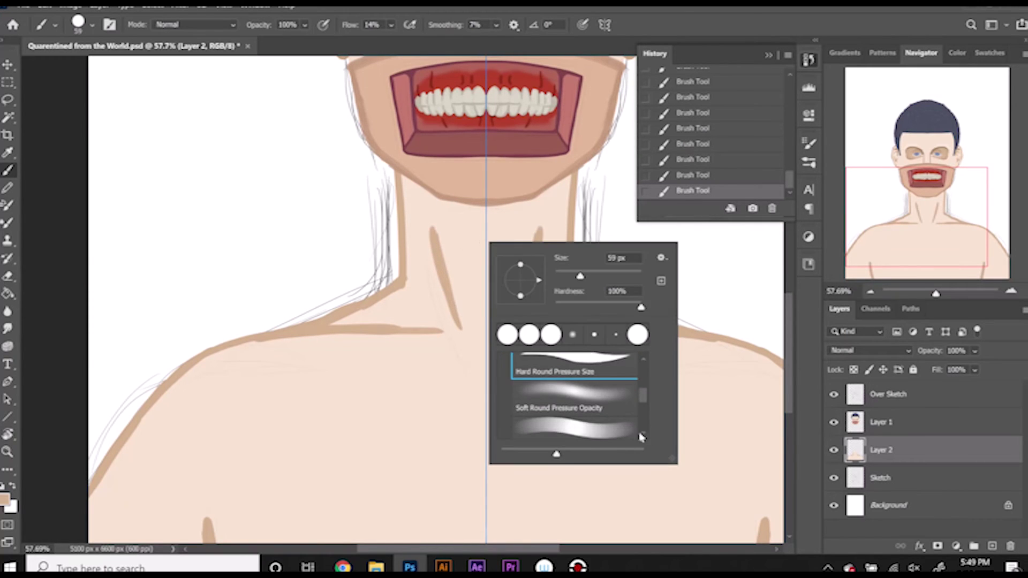
# Step: Repaint the mirrored neck tendons with a soft textured brush
pyautogui.click(882, 53)
pyautogui.click(955, 52)
pyautogui.moveTo(431, 223); pyautogui.dragTo(447, 316)
pyautogui.moveTo(436, 268); pyautogui.dragTo(453, 324)
pyautogui.moveTo(439, 230); pyautogui.dragTo(468, 342)
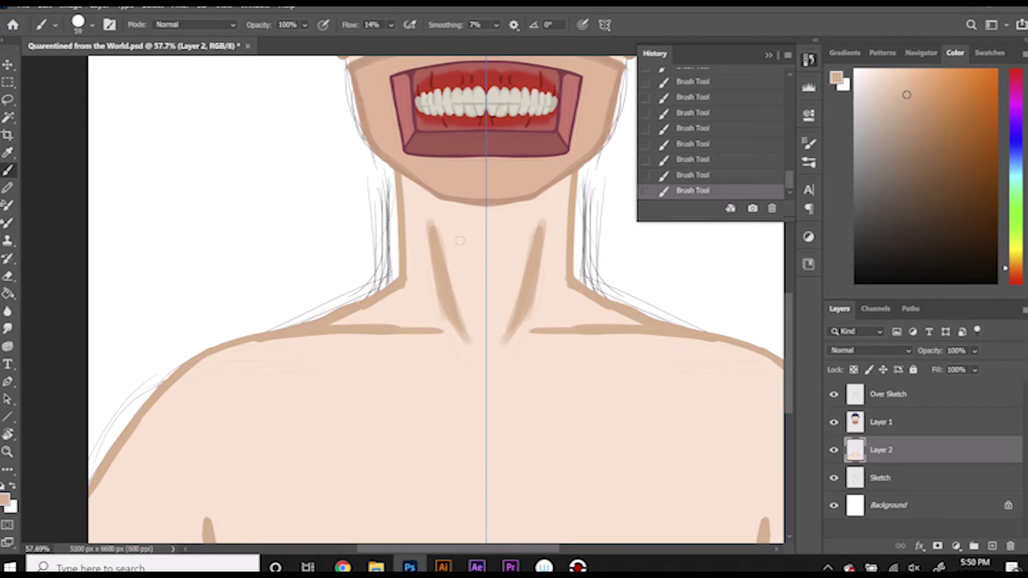
# Step: Paint a dark blue shadow band under the jaw with an 88 px brush
pyautogui.click(1016, 156)
pyautogui.click(914, 197)
pyautogui.rightClick(439, 227)
pyautogui.click(434, 220)
pyautogui.moveTo(401, 179); pyautogui.dragTo(481, 236)
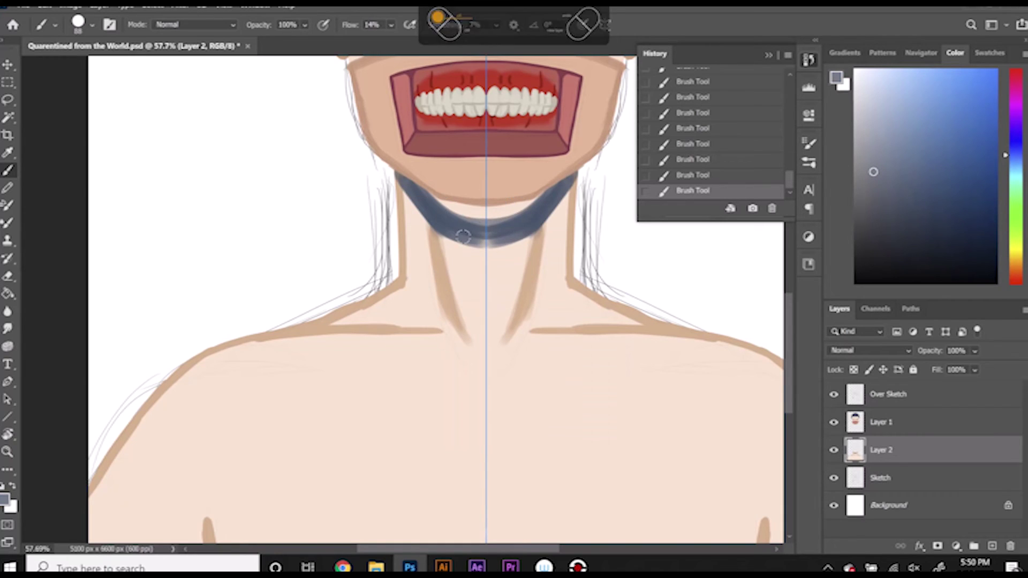
# Step: Revert a trial light grey edge, then paint blue-grey shadow down both neck sides
pyautogui.keyDown('alt'); pyautogui.click(464, 262); pyautogui.keyUp('alt')
pyautogui.hotkey('ctrl', 'z')
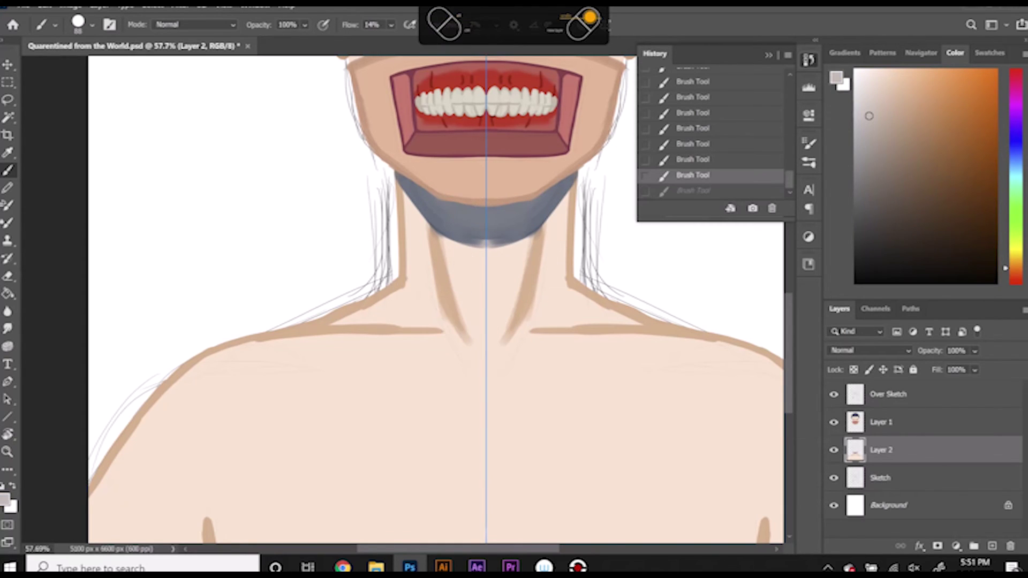
pyautogui.moveTo(399, 179); pyautogui.dragTo(485, 212)
pyautogui.click(735, 144)
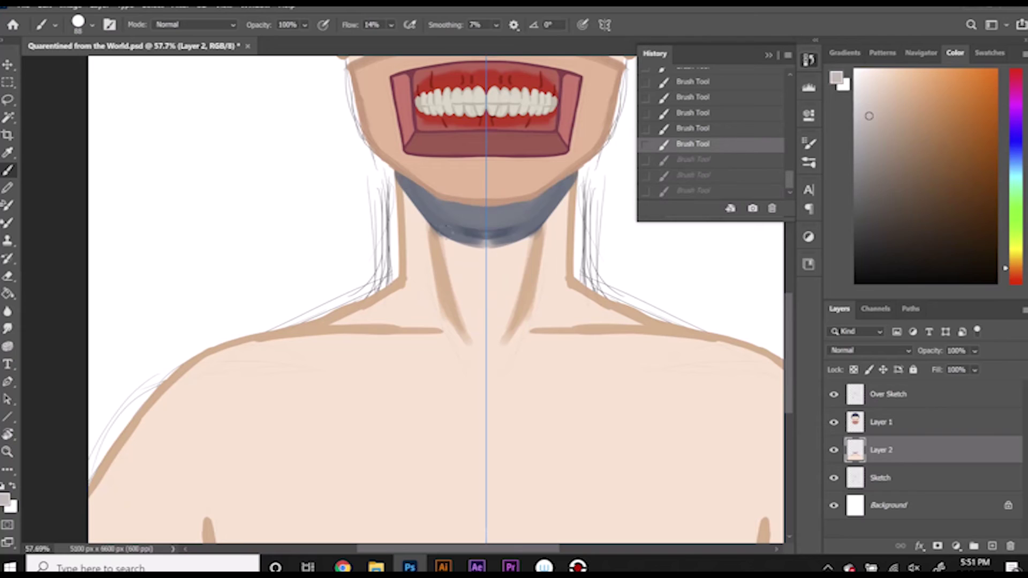
pyautogui.keyDown('alt'); pyautogui.click(468, 224); pyautogui.keyUp('alt')
pyautogui.moveTo(401, 172); pyautogui.dragTo(403, 254)
pyautogui.rightClick(405, 239)
pyautogui.press('Escape')
# Step: Soften the band's edges with sampled peach and add soft grey beneath the band
pyautogui.keyDown('alt'); pyautogui.click(408, 245); pyautogui.keyUp('alt')
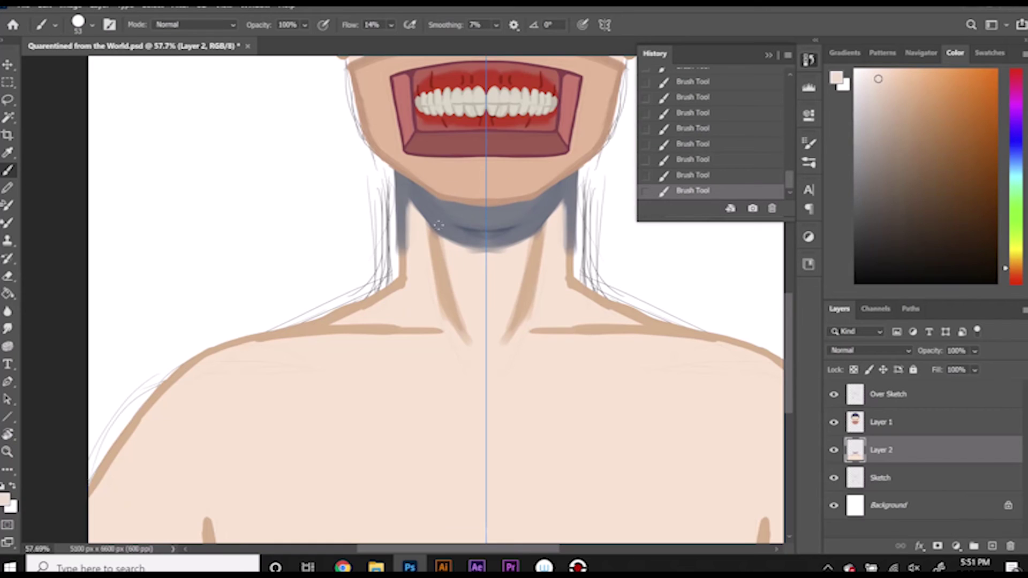
pyautogui.scroll(5, 438, 226)
pyautogui.moveTo(278, 139); pyautogui.dragTo(358, 212)
pyautogui.hotkey('ctrl', 'z')
pyautogui.hotkey('ctrl', 'z')
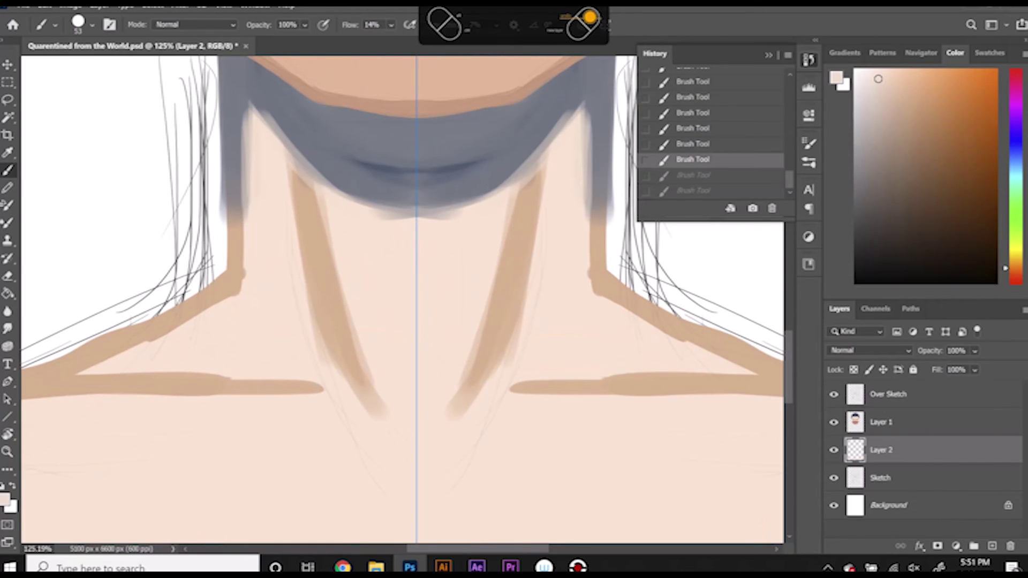
pyautogui.hotkey('ctrl', 'shift', 'z')
pyautogui.hotkey('ctrl', 'shift', 'z')
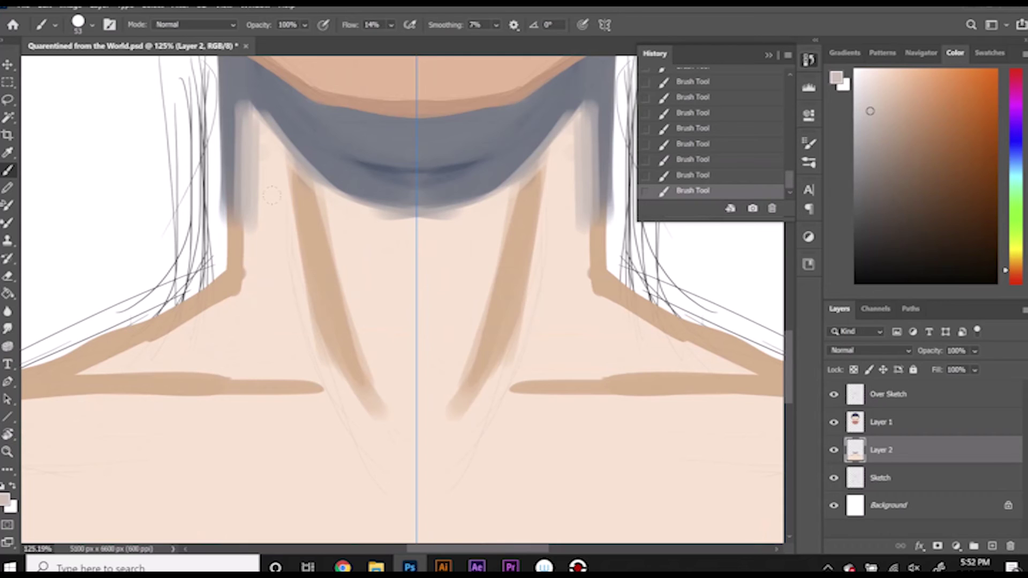
pyautogui.moveTo(337, 187); pyautogui.dragTo(410, 220)
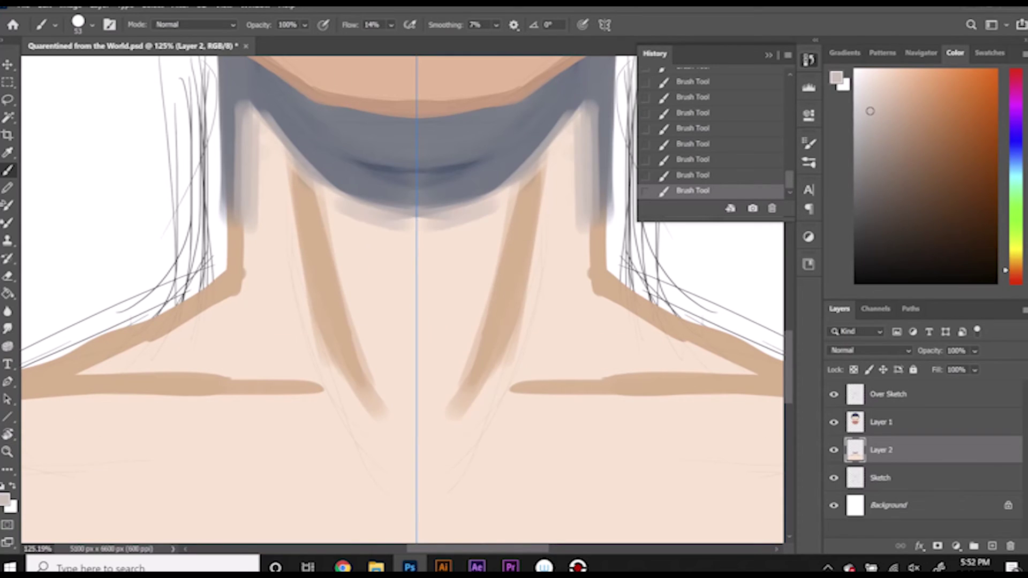
# Step: Shade both neck tendons blue-grey, deepening them with a 67 px brush
pyautogui.click(691, 144)
pyautogui.keyDown('alt'); pyautogui.click(322, 180); pyautogui.keyUp('alt')
pyautogui.moveTo(290, 134); pyautogui.dragTo(336, 299)
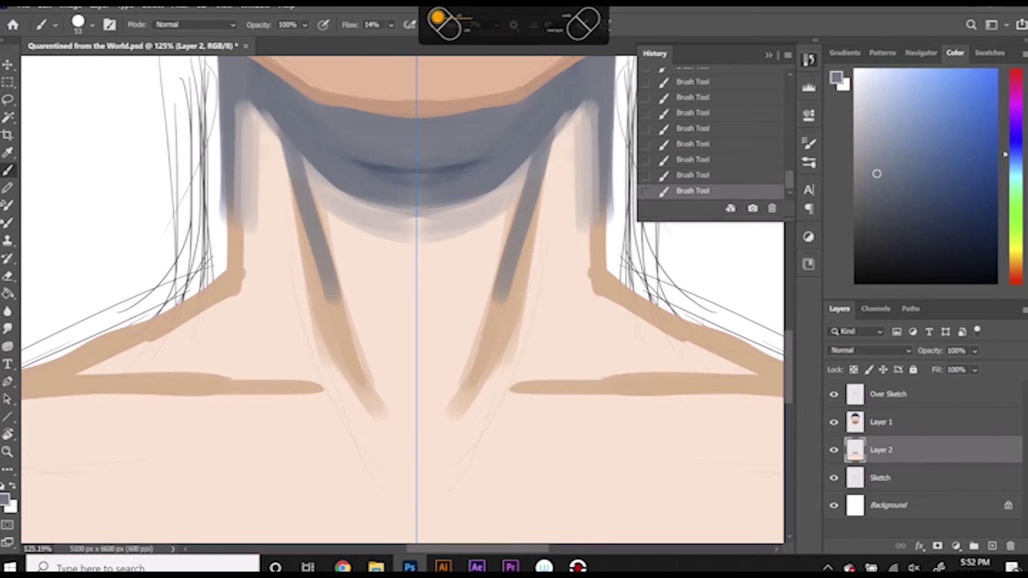
pyautogui.moveTo(300, 160); pyautogui.dragTo(374, 396)
pyautogui.rightClick(327, 292)
pyautogui.press('Return')
pyautogui.moveTo(315, 236); pyautogui.dragTo(341, 336)
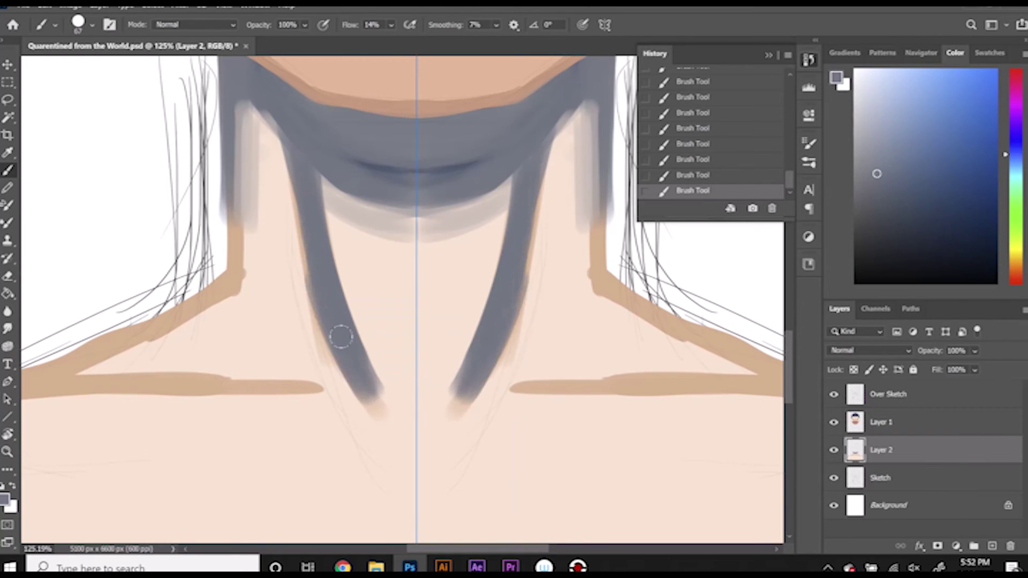
# Step: Paint skin tone down the inner tendon edges, lengthen the grey strokes, and deepen a U-shaped under-chin shadow
pyautogui.keyDown('alt'); pyautogui.click(311, 277); pyautogui.keyUp('alt')
pyautogui.moveTo(262, 112); pyautogui.dragTo(375, 396)
pyautogui.keyDown('alt'); pyautogui.click(359, 347); pyautogui.keyUp('alt')
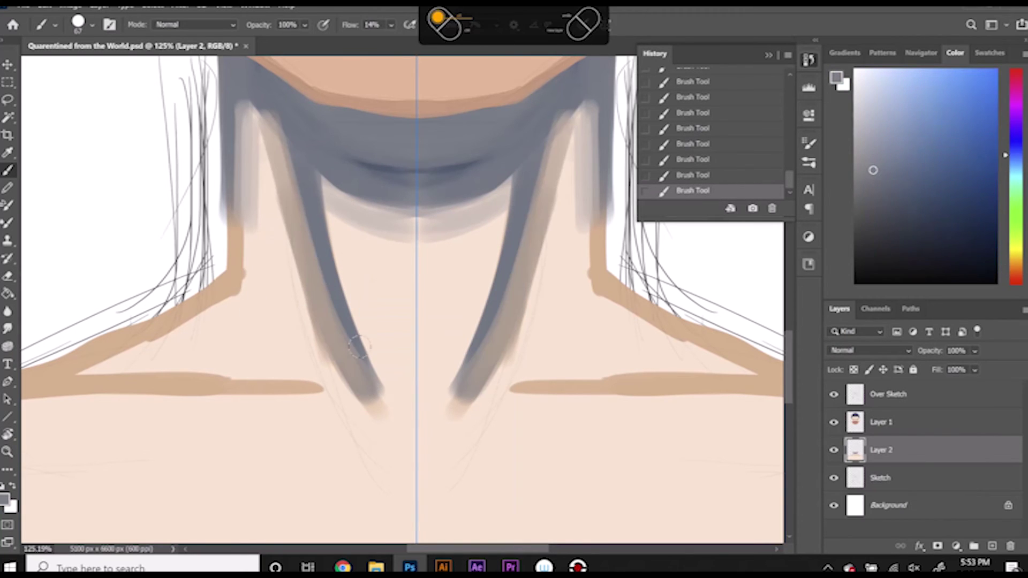
pyautogui.moveTo(321, 182)
pyautogui.mouseDown()
pyautogui.moveTo(383, 407)
pyautogui.moveTo(337, 198)
pyautogui.moveTo(407, 231)
pyautogui.mouseUp()
pyautogui.keyDown('alt'); pyautogui.click(377, 304); pyautogui.keyUp('alt')
pyautogui.keyDown('alt'); pyautogui.click(318, 215); pyautogui.keyUp('alt')
pyautogui.moveTo(338, 185)
pyautogui.mouseDown()
pyautogui.moveTo(412, 203)
pyautogui.moveTo(383, 410)
pyautogui.mouseUp()
# Step: Darken the tendons and outer neck columns grey, then blend skin tone over the inner strips
pyautogui.moveTo(326, 321)
pyautogui.mouseDown()
pyautogui.moveTo(283, 126)
pyautogui.moveTo(300, 228)
pyautogui.moveTo(383, 415)
pyautogui.mouseUp()
pyautogui.moveTo(260, 110); pyautogui.dragTo(329, 310)
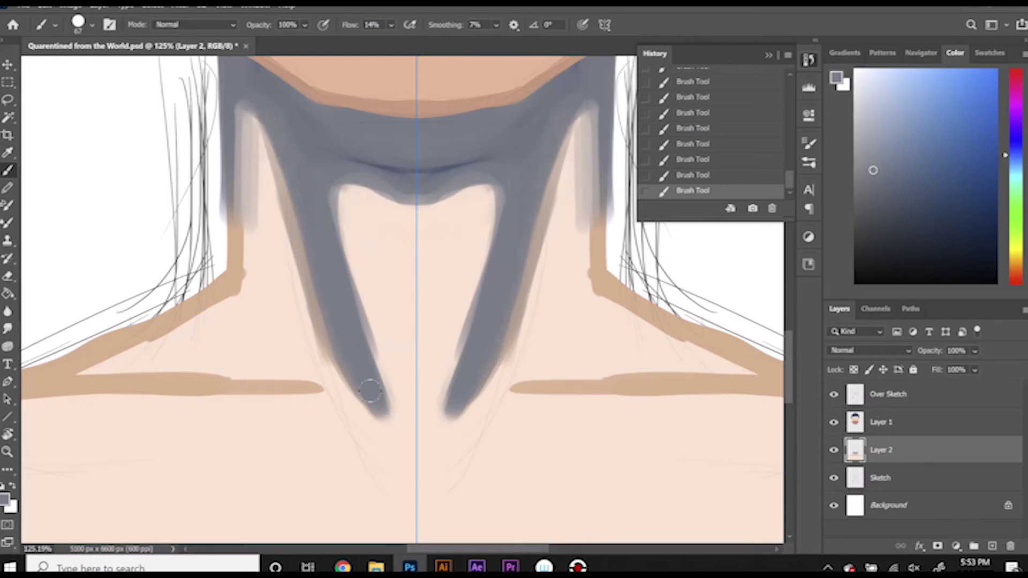
pyautogui.moveTo(241, 96); pyautogui.dragTo(238, 300)
pyautogui.moveTo(251, 115)
pyautogui.mouseDown()
pyautogui.moveTo(284, 187)
pyautogui.moveTo(262, 276)
pyautogui.mouseUp()
pyautogui.keyDown('alt'); pyautogui.click(258, 130); pyautogui.keyUp('alt')
pyautogui.moveTo(259, 155); pyautogui.dragTo(260, 284)
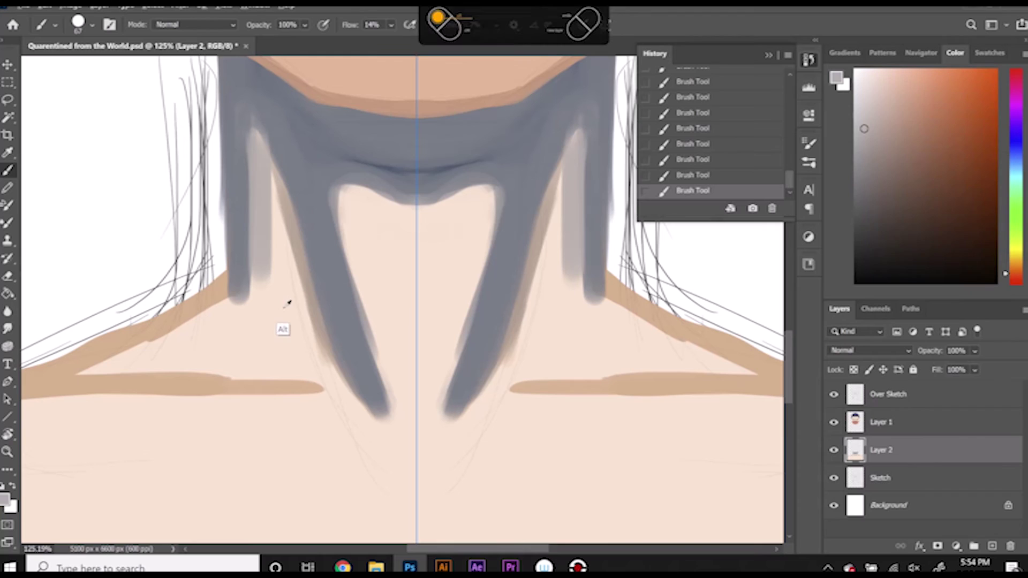
pyautogui.moveTo(253, 136); pyautogui.dragTo(258, 300)
pyautogui.moveTo(265, 212)
pyautogui.mouseDown()
pyautogui.moveTo(266, 283)
pyautogui.moveTo(256, 305)
pyautogui.mouseUp()
# Step: Save the file, then extend darker tan collarbone lines to the strap ends with a 44 px brush
pyautogui.hotkey('ctrl', 's')
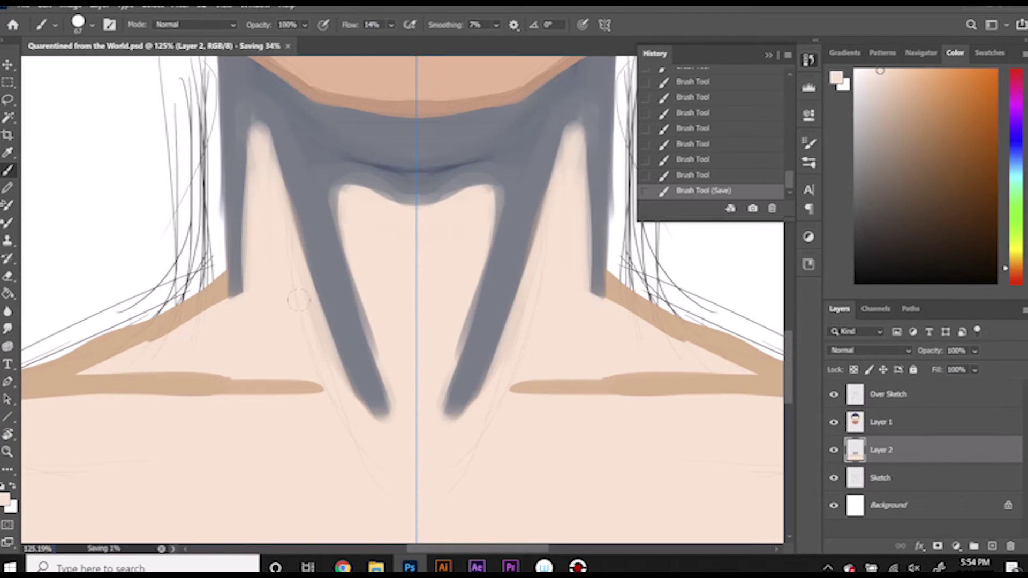
pyautogui.rightClick(397, 308)
pyautogui.moveTo(429, 548); pyautogui.dragTo(408, 551)
pyautogui.rightClick(370, 333)
pyautogui.doubleClick(450, 517)
pyautogui.click(906, 95)
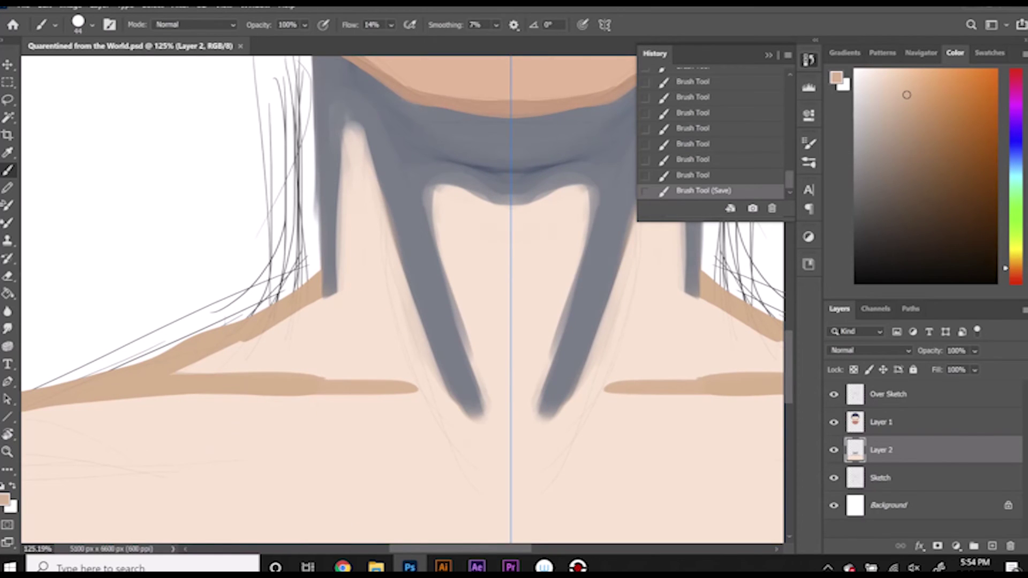
pyautogui.moveTo(279, 378); pyautogui.dragTo(466, 429)
pyautogui.moveTo(434, 385); pyautogui.dragTo(482, 434)
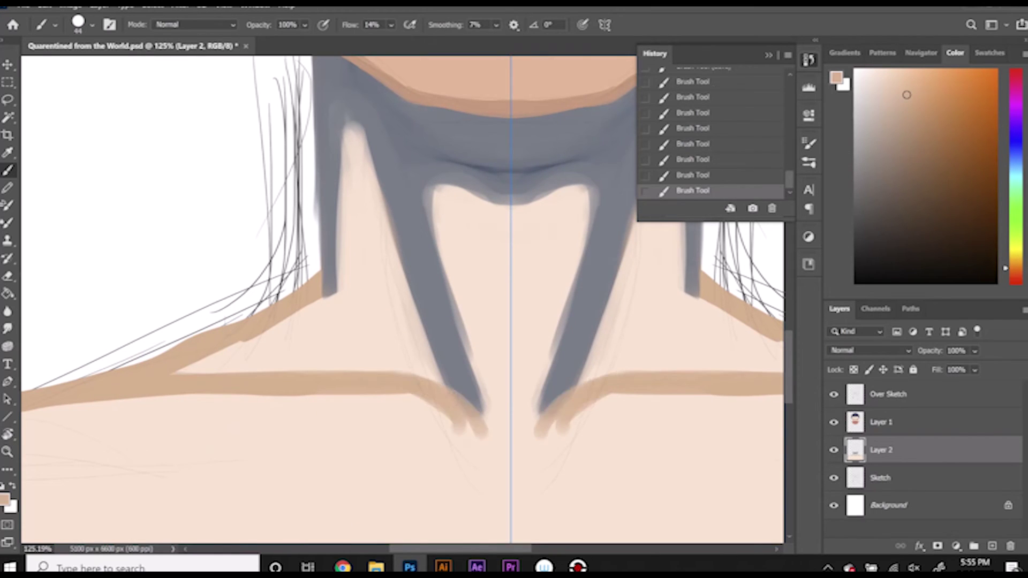
# Step: Sample the tan and join both collarbones into a thickened V at the chest centre
pyautogui.scroll(-3, 433, 379)
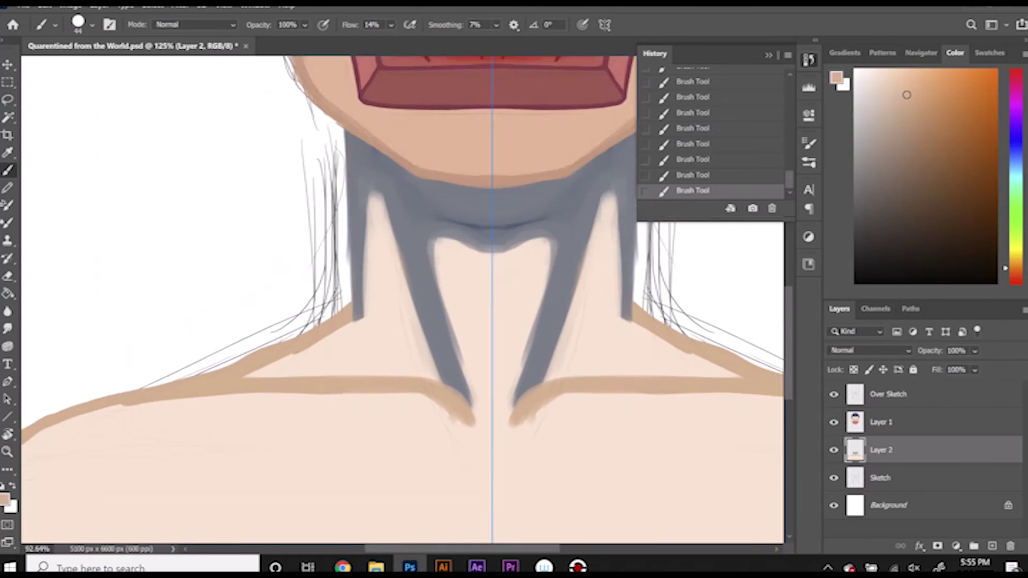
pyautogui.scroll(-2, 433, 379)
pyautogui.moveTo(791, 373); pyautogui.dragTo(791, 422)
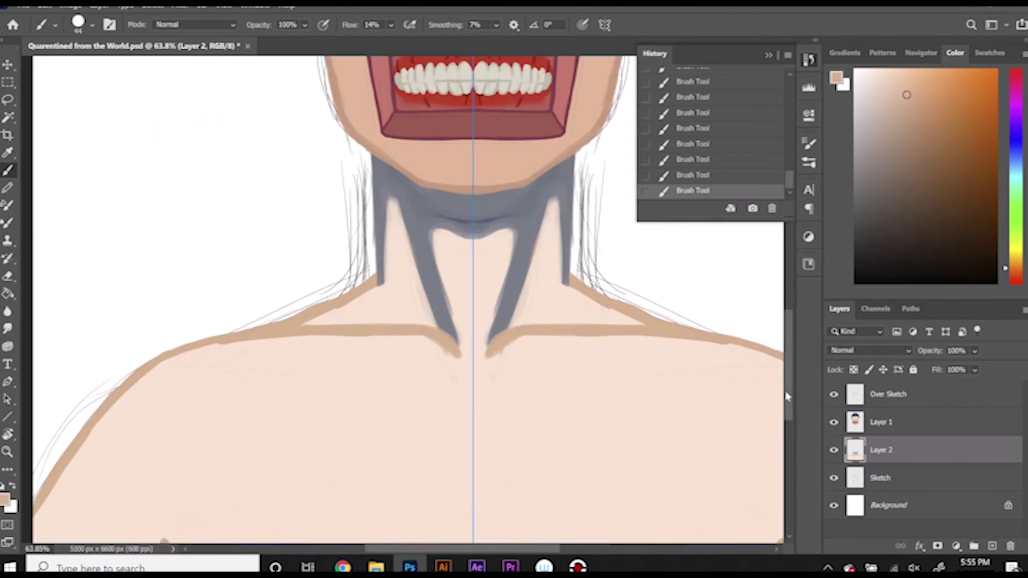
pyautogui.scroll(3, 788, 301)
pyautogui.keyDown('alt'); pyautogui.scroll(2, 318, 339); pyautogui.keyUp('alt')
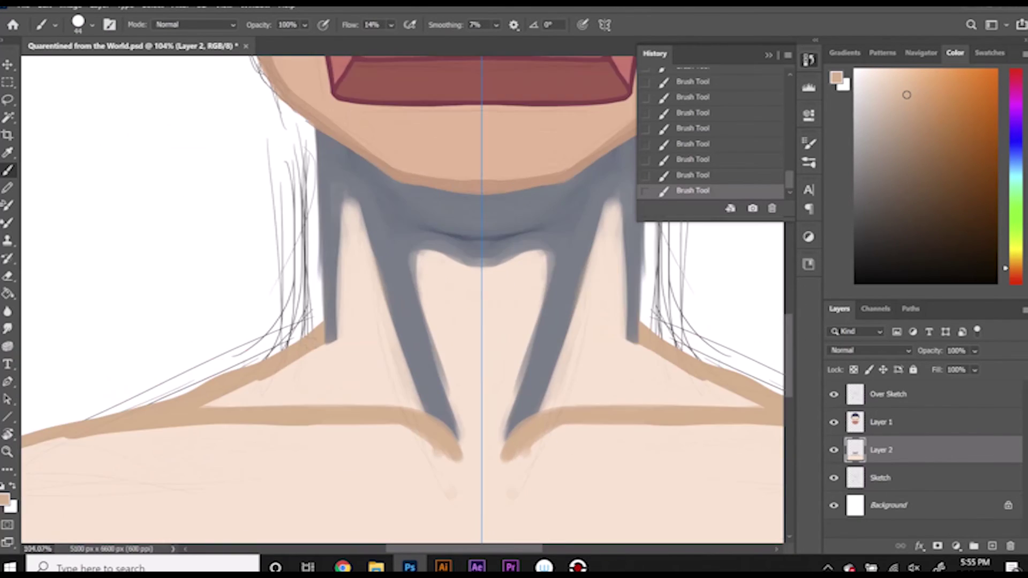
pyautogui.keyDown('alt'); pyautogui.scroll(2, 319, 339); pyautogui.keyUp('alt')
pyautogui.rightClick(333, 310)
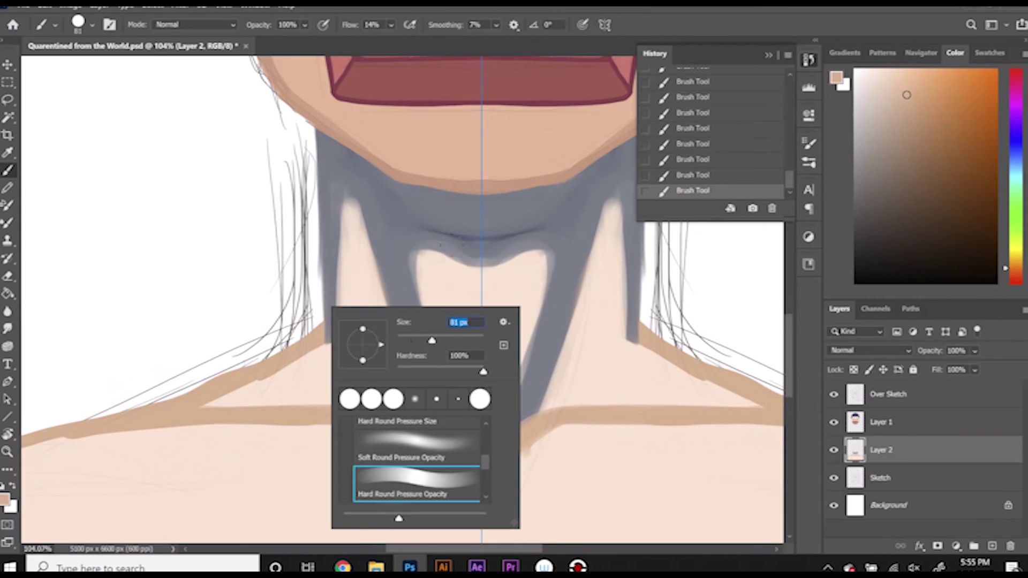
pyautogui.press('Escape')
pyautogui.scroll(5, 790, 266)
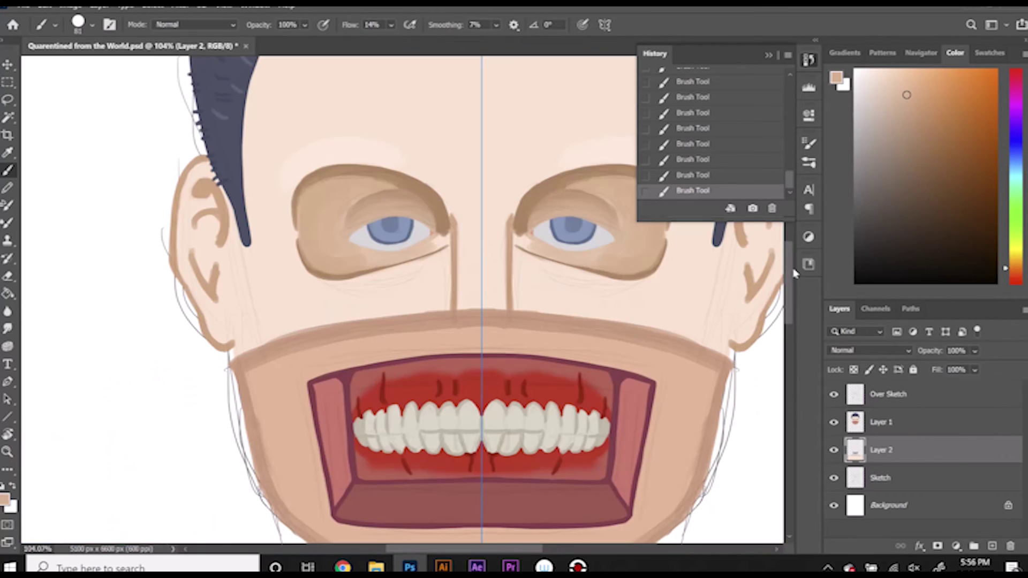
pyautogui.scroll(-5, 801, 293)
pyautogui.keyDown('alt'); pyautogui.click(393, 389); pyautogui.keyUp('alt')
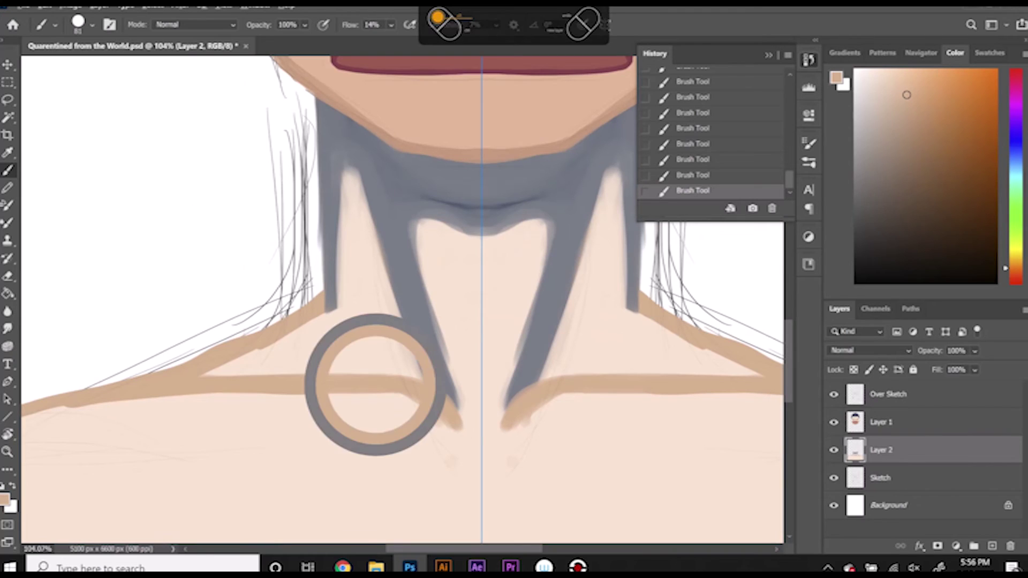
pyautogui.moveTo(407, 382); pyautogui.dragTo(479, 435)
pyautogui.moveTo(206, 374); pyautogui.dragTo(397, 376)
# Step: Paint pale skin over the collarbone ends and outer shoulder edge, then load a 44 px grey-blue brush
pyautogui.keyDown('alt'); pyautogui.click(436, 436); pyautogui.keyUp('alt')
pyautogui.moveTo(407, 391); pyautogui.dragTo(139, 391)
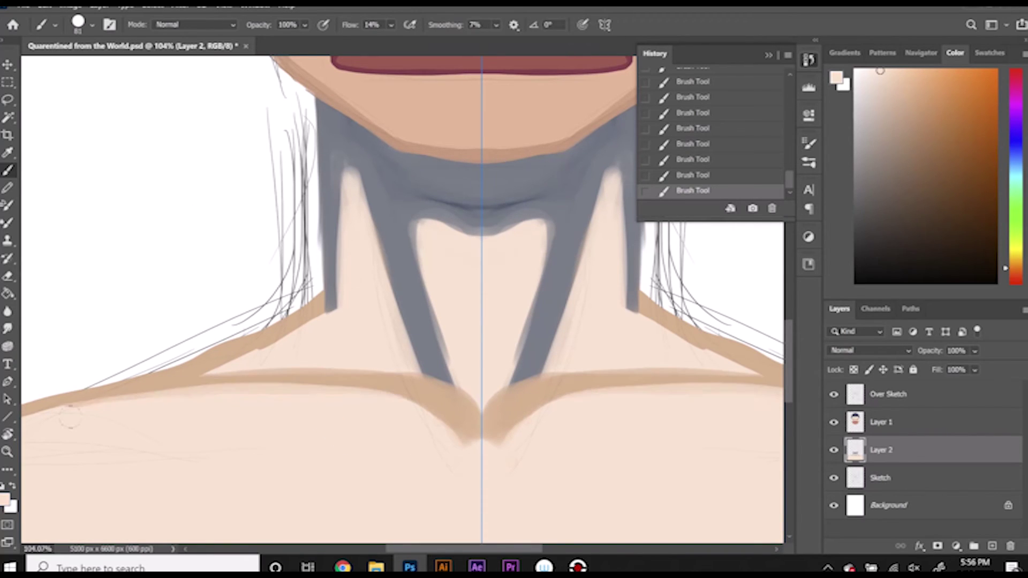
pyautogui.moveTo(291, 396); pyautogui.dragTo(67, 402)
pyautogui.moveTo(294, 377); pyautogui.dragTo(199, 378)
pyautogui.moveTo(352, 375)
pyautogui.mouseDown()
pyautogui.moveTo(198, 377)
pyautogui.moveTo(306, 328)
pyautogui.mouseUp()
pyautogui.moveTo(182, 375); pyautogui.dragTo(343, 311)
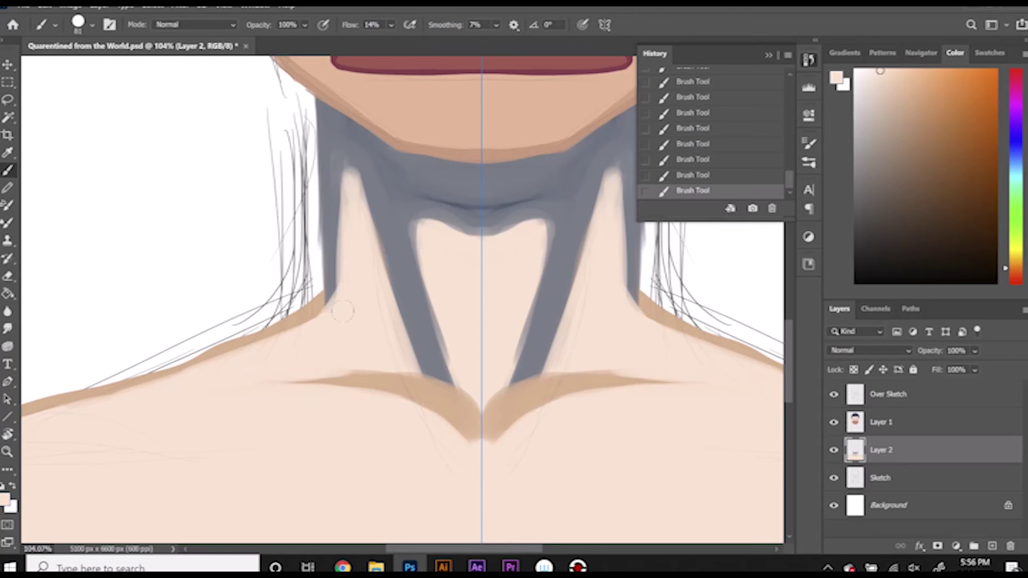
pyautogui.rightClick(369, 305)
pyautogui.moveTo(459, 337); pyautogui.dragTo(434, 337)
pyautogui.keyDown('alt'); pyautogui.click(326, 158); pyautogui.keyUp('alt')
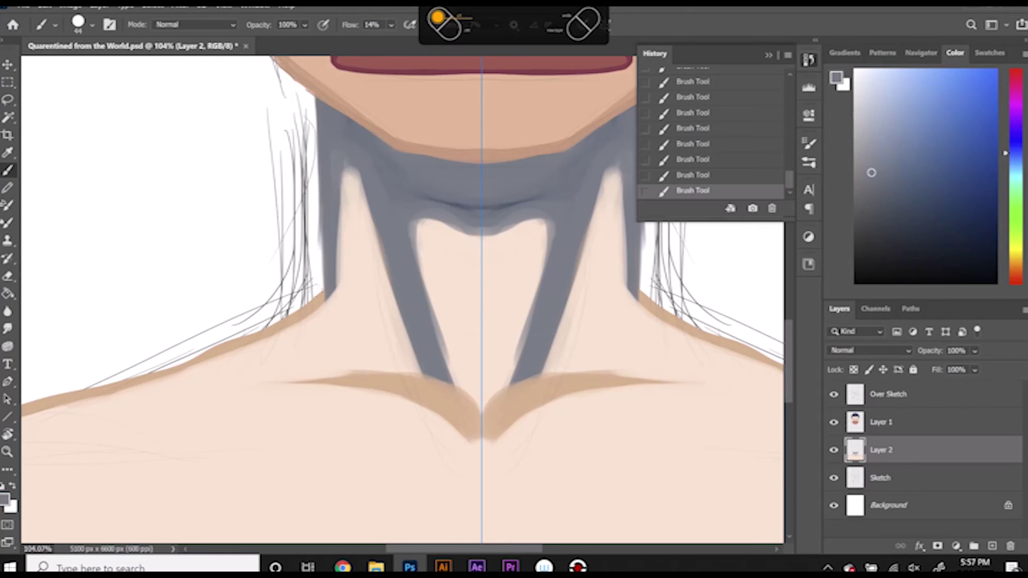
# Step: Build grey-blue shadow along the neck edges to the shoulders, with greyish beige on the left shoulder edge
pyautogui.moveTo(322, 299); pyautogui.dragTo(262, 335)
pyautogui.moveTo(324, 275); pyautogui.dragTo(263, 331)
pyautogui.moveTo(327, 229); pyautogui.dragTo(310, 294)
pyautogui.keyDown('alt'); pyautogui.click(261, 335); pyautogui.keyUp('alt')
pyautogui.moveTo(235, 348); pyautogui.dragTo(291, 323)
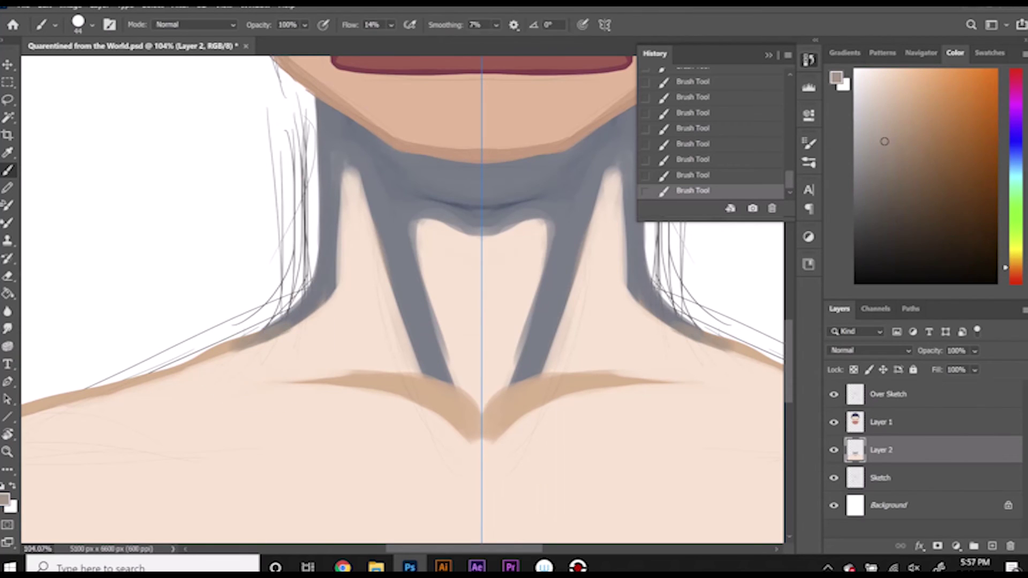
pyautogui.keyDown('alt'); pyautogui.click(320, 285); pyautogui.keyUp('alt')
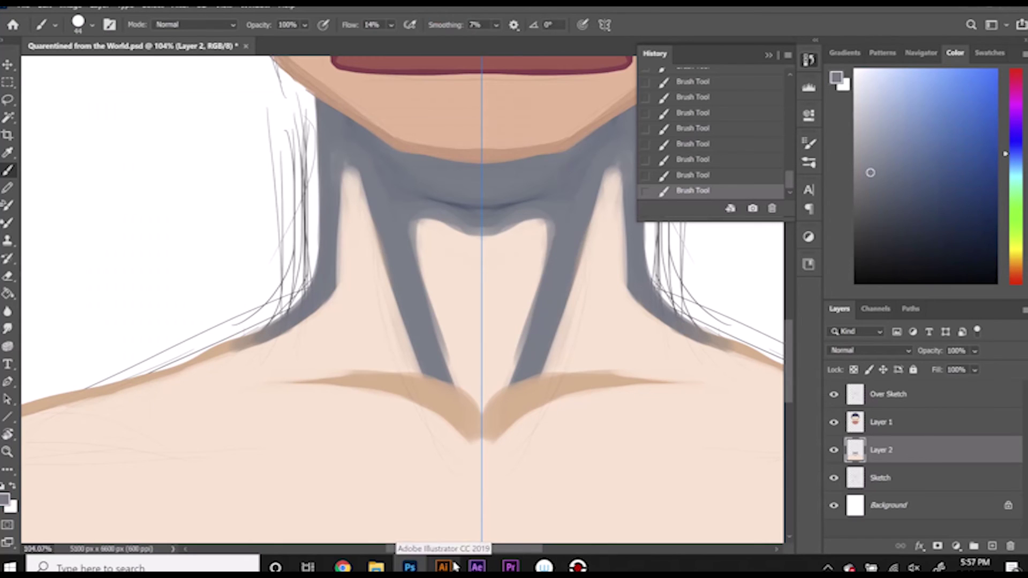
# Step: Shade both lower shoulders grey with an 84 px brush
pyautogui.scroll(-5, 422, 262)
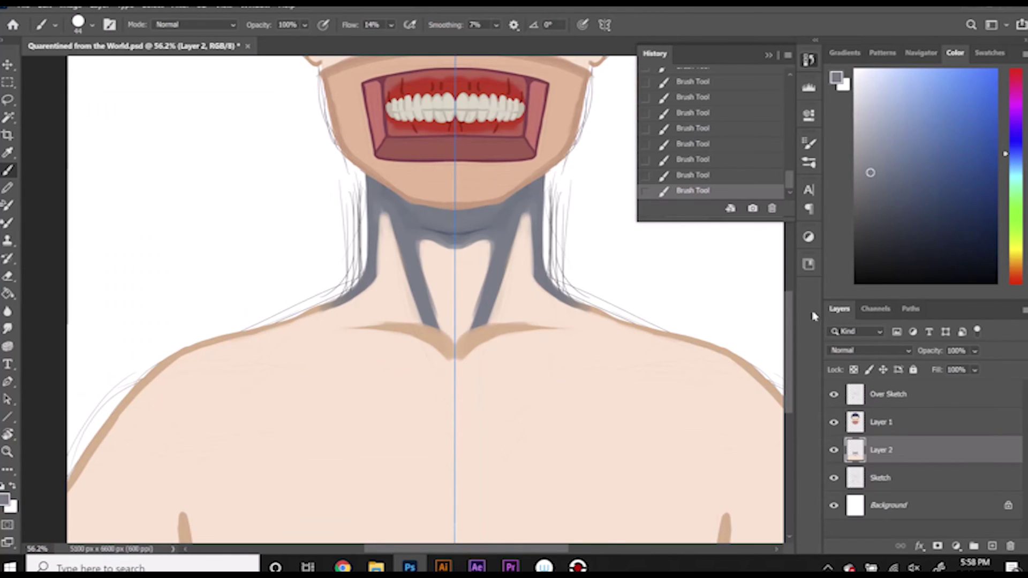
pyautogui.scroll(3, 787, 321)
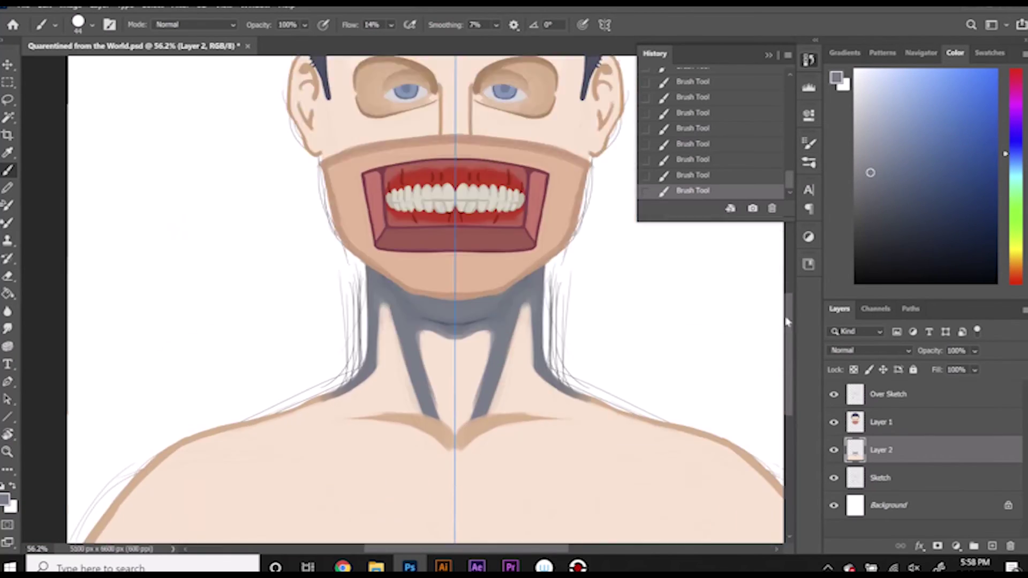
pyautogui.scroll(-5, 787, 321)
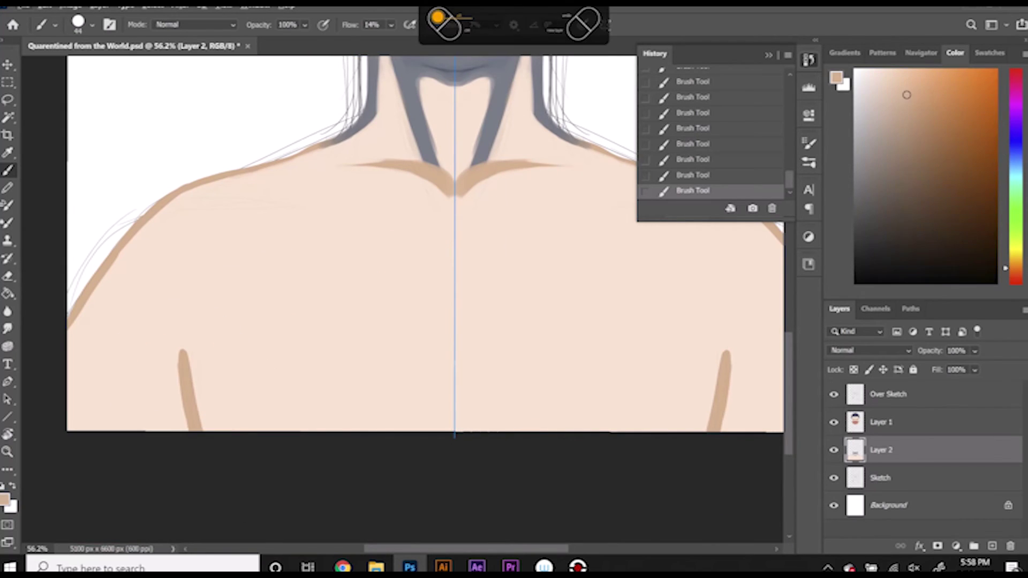
pyautogui.rightClick(431, 120)
pyautogui.click(518, 151)
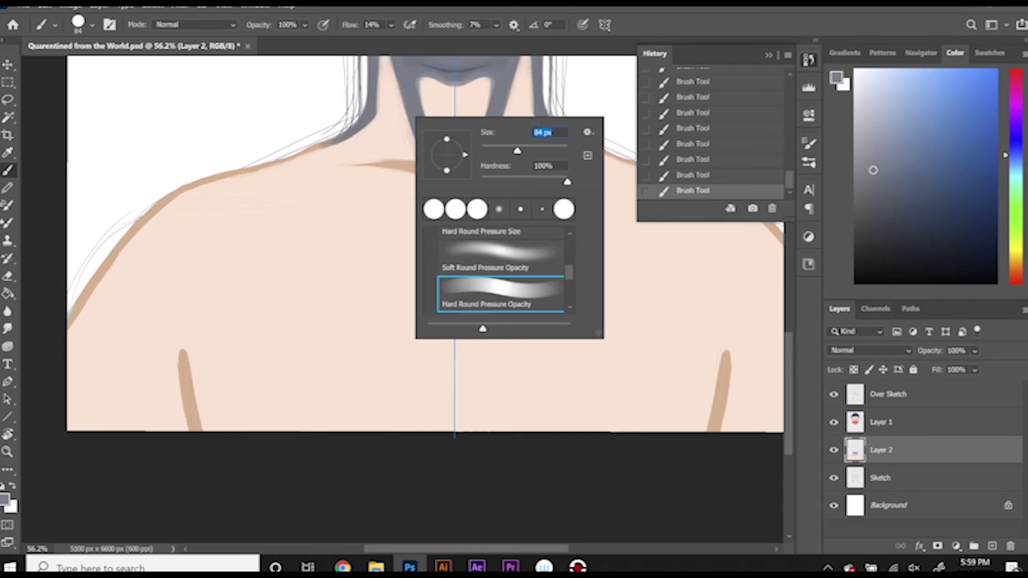
pyautogui.press('Return')
pyautogui.moveTo(166, 429)
pyautogui.mouseDown()
pyautogui.moveTo(173, 370)
pyautogui.moveTo(163, 411)
pyautogui.mouseUp()
# Step: Pick a darker grey swatch from the Swatches panel, then sample tan and stroke the shoulder area
pyautogui.click(985, 52)
pyautogui.click(840, 75)
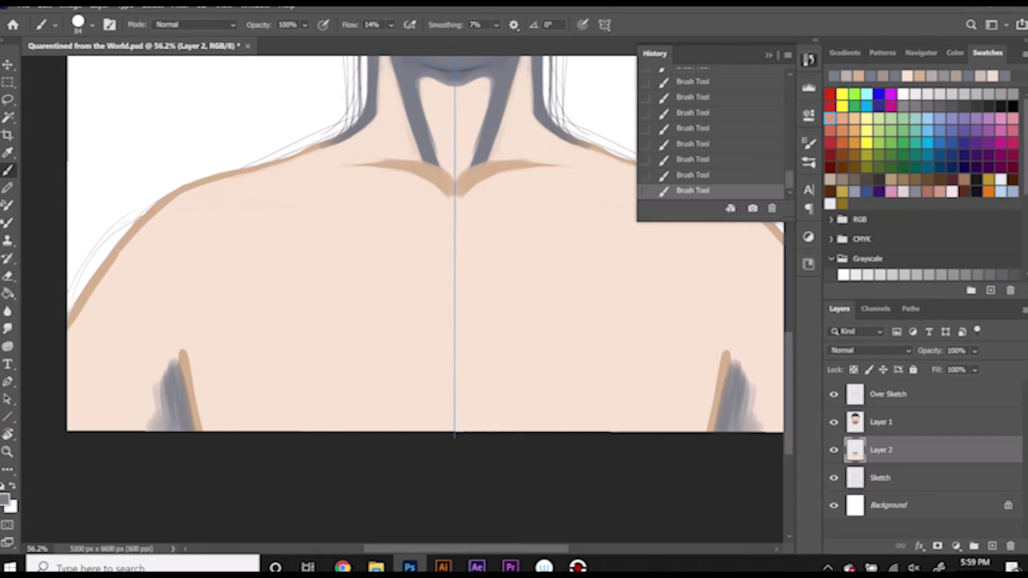
pyautogui.keyDown('alt'); pyautogui.click(187, 374); pyautogui.keyUp('alt')
pyautogui.moveTo(184, 428); pyautogui.dragTo(179, 359)
pyautogui.scroll(5, 799, 283)
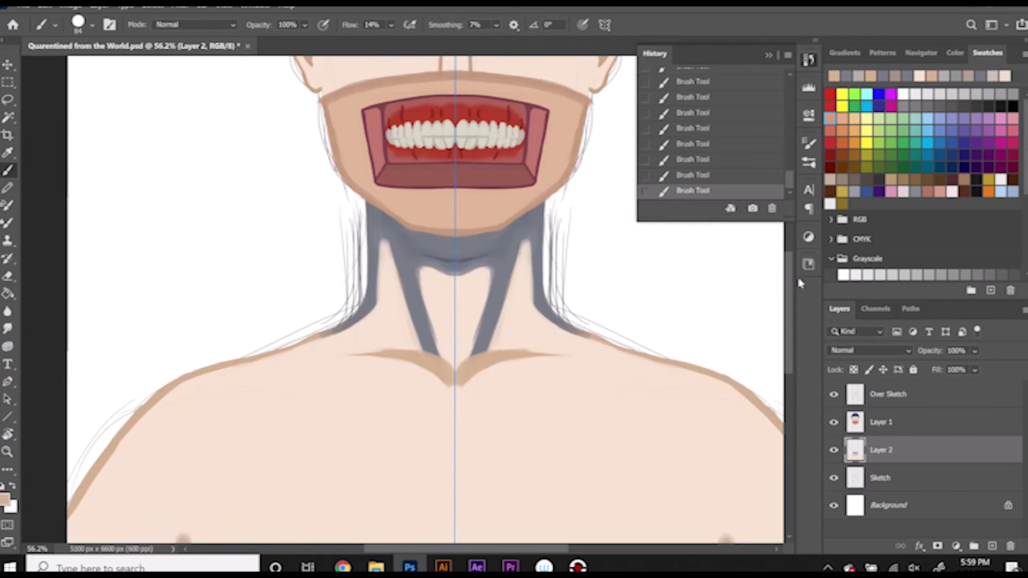
pyautogui.scroll(2, 329, 228)
pyautogui.scroll(2, 329, 227)
pyautogui.scroll(2, 329, 228)
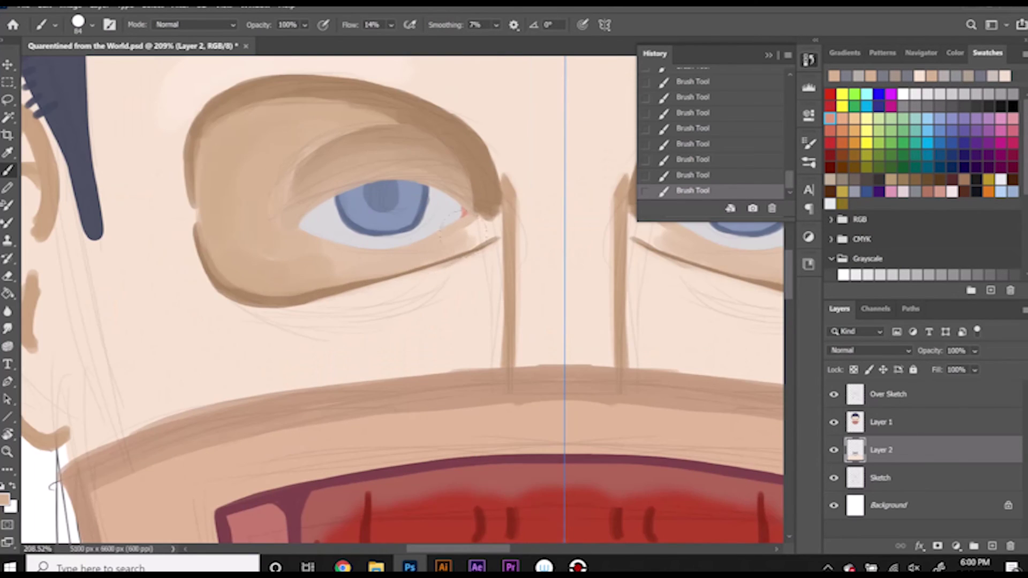
# Step: Shade under the left eye, then undo and redo the strokes with Layer 1 selected
pyautogui.moveTo(262, 252); pyautogui.dragTo(256, 273)
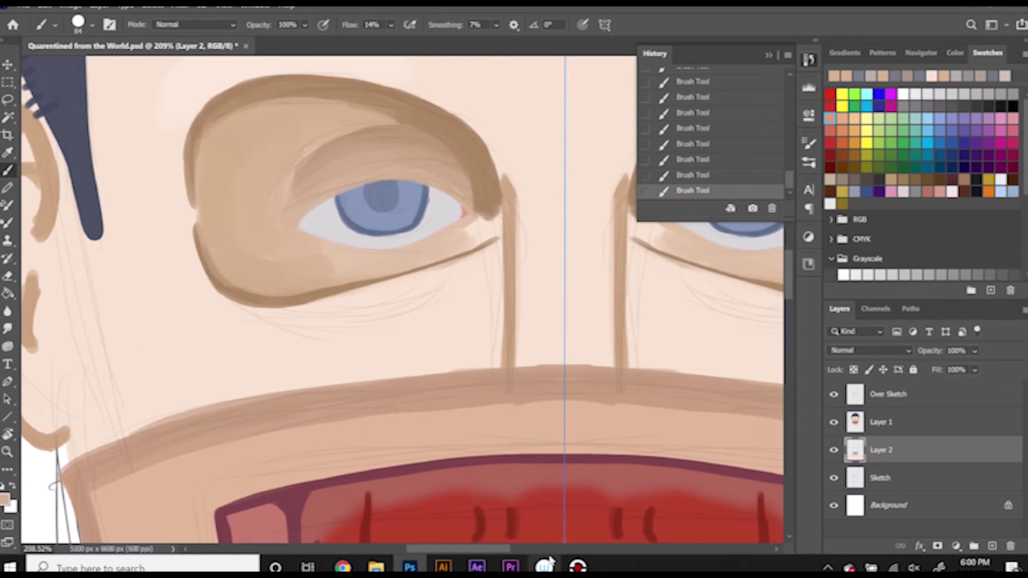
pyautogui.click(724, 159)
pyautogui.click(732, 99)
pyautogui.click(900, 426)
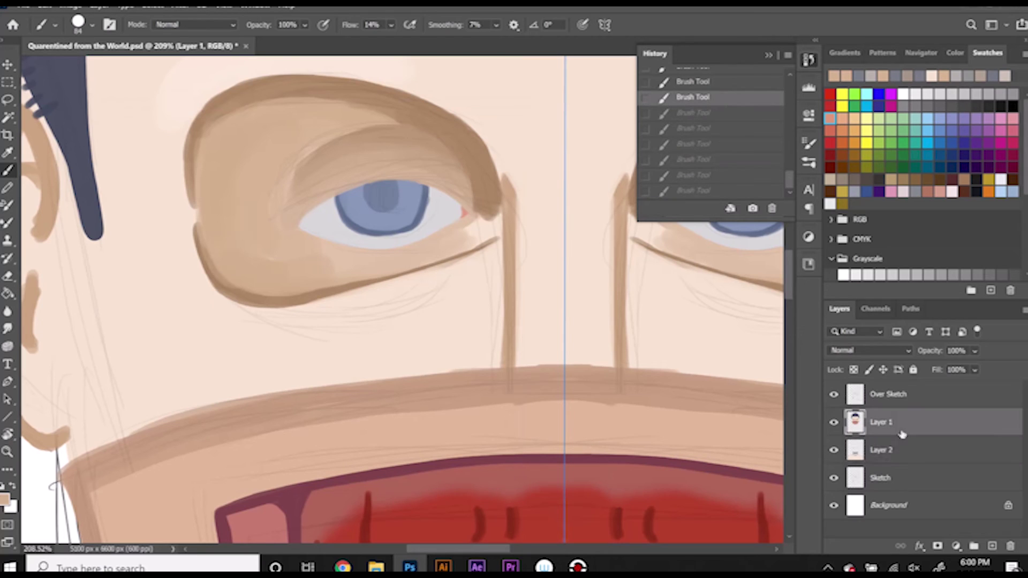
pyautogui.hotkey('ctrl', 'shift', 'z')
pyautogui.hotkey('ctrl', 'shift', 'z')
pyautogui.hotkey('ctrl', 'shift', 'z')
pyautogui.hotkey('ctrl', 'shift', 'z')
pyautogui.hotkey('ctrl', 'shift', 'z')
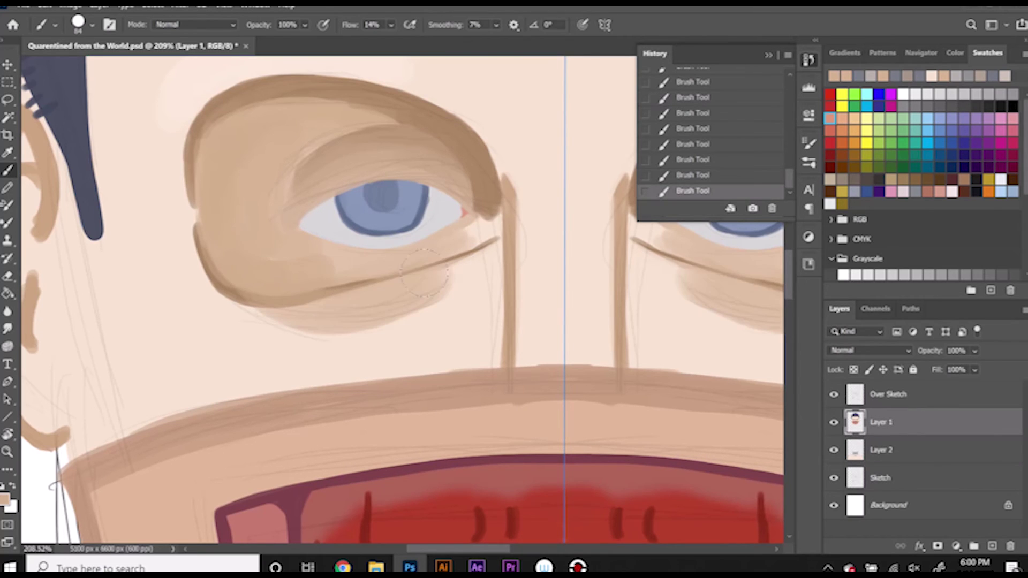
pyautogui.hotkey('ctrl', 'shift', 'z')
# Step: Paint a darker arc under both eyes with a 28 px brush, undoing and lightening it
pyautogui.rightClick(294, 297)
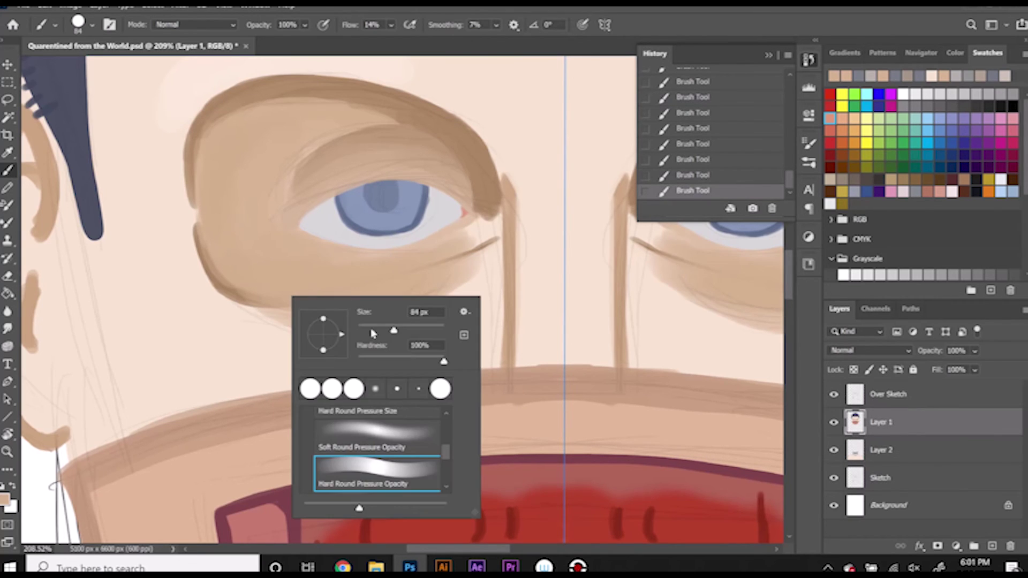
pyautogui.click(500, 165)
pyautogui.moveTo(209, 252); pyautogui.dragTo(455, 278)
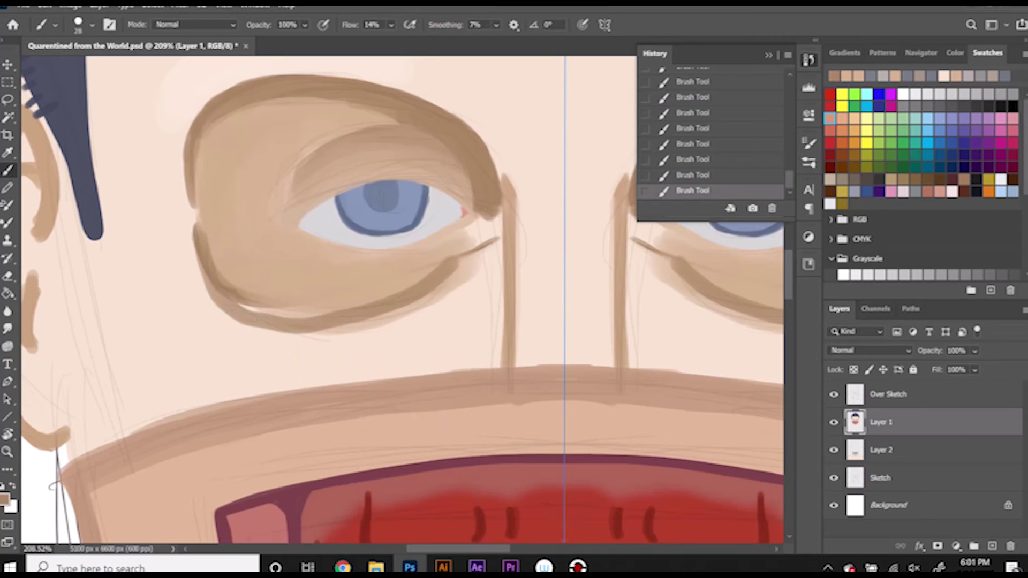
pyautogui.moveTo(370, 302); pyautogui.dragTo(469, 247)
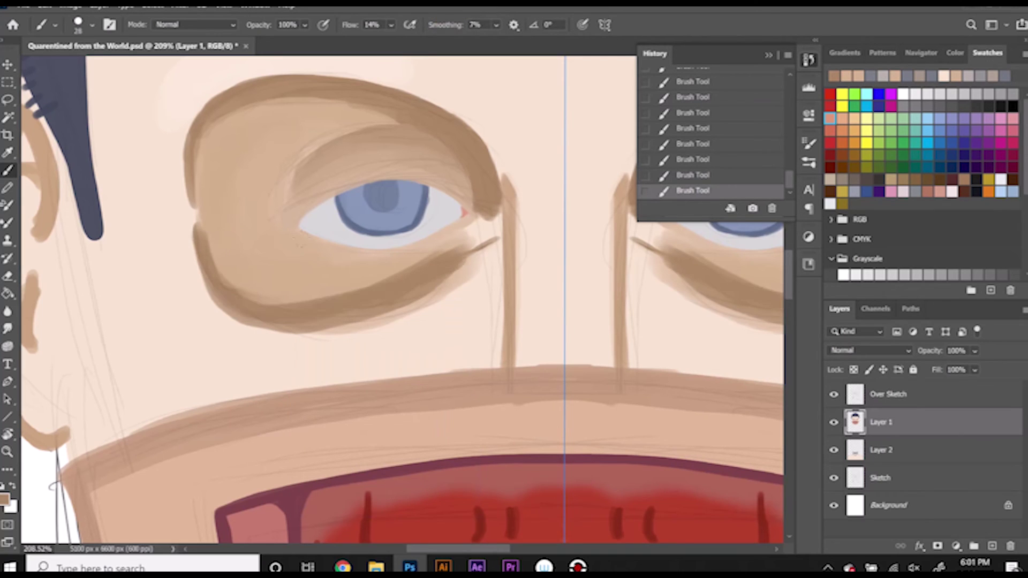
pyautogui.hotkey('ctrl', 'z')
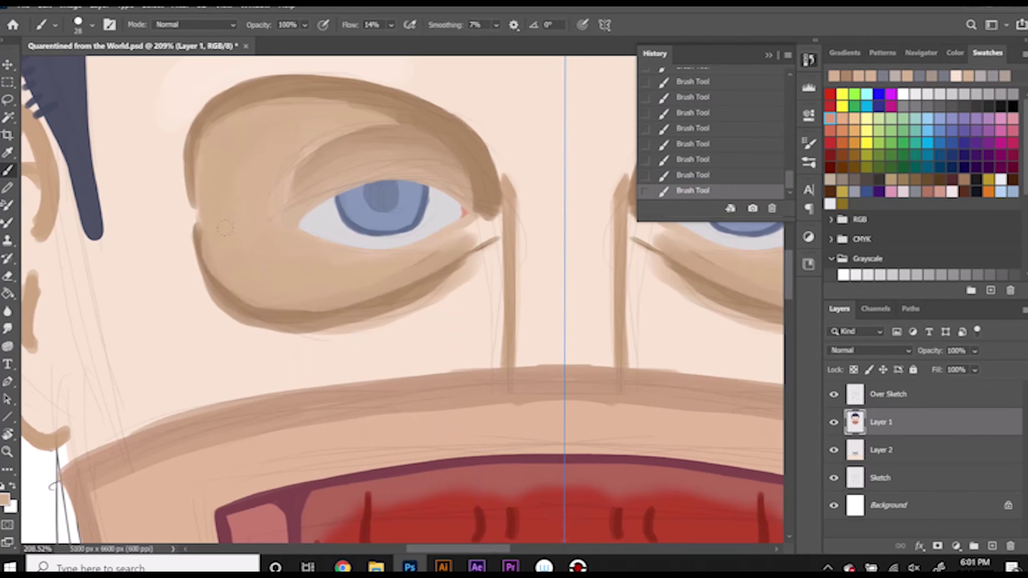
pyautogui.moveTo(217, 284); pyautogui.dragTo(461, 260)
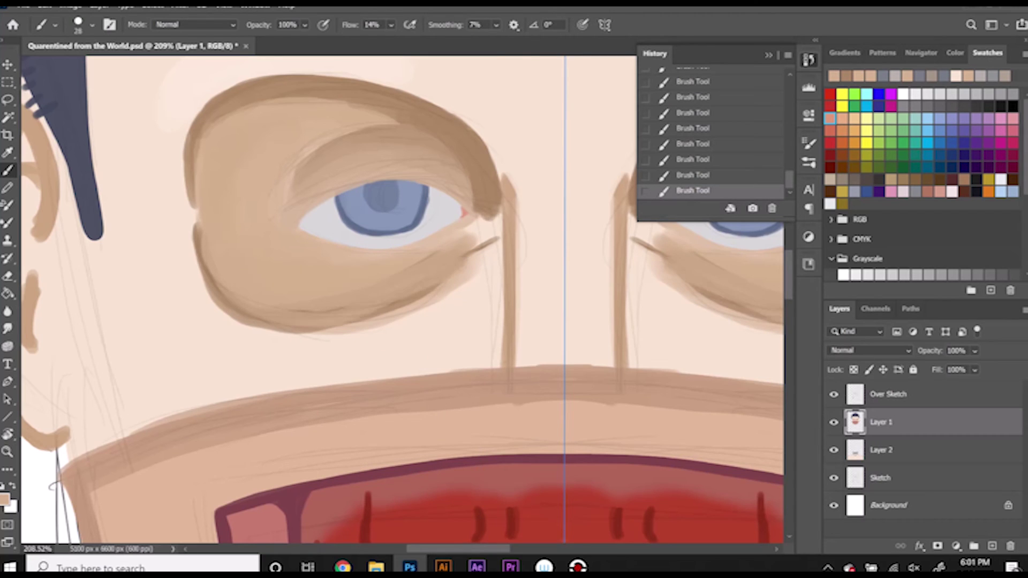
# Step: Draw a darker line along both lower eyelids with an 18 px brush
pyautogui.keyDown('alt'); pyautogui.click(231, 316); pyautogui.keyUp('alt')
pyautogui.rightClick(380, 313)
pyautogui.moveTo(482, 334); pyautogui.dragTo(466, 334)
pyautogui.moveTo(262, 316); pyautogui.dragTo(484, 249)
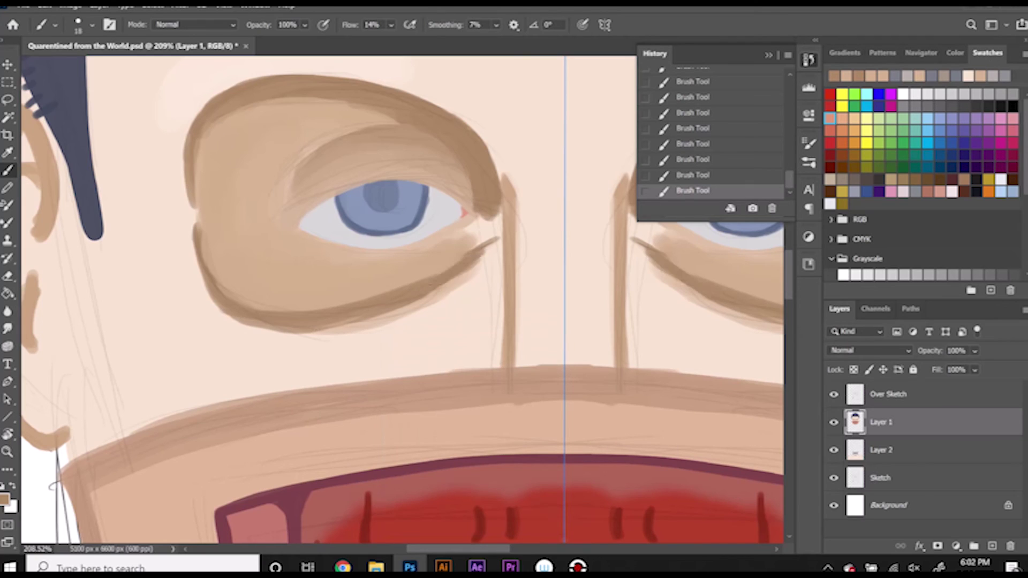
# Step: Soften the lower eyelid edges and outer eye corners with light skin tone
pyautogui.keyDown('alt'); pyautogui.click(266, 356); pyautogui.keyUp('alt')
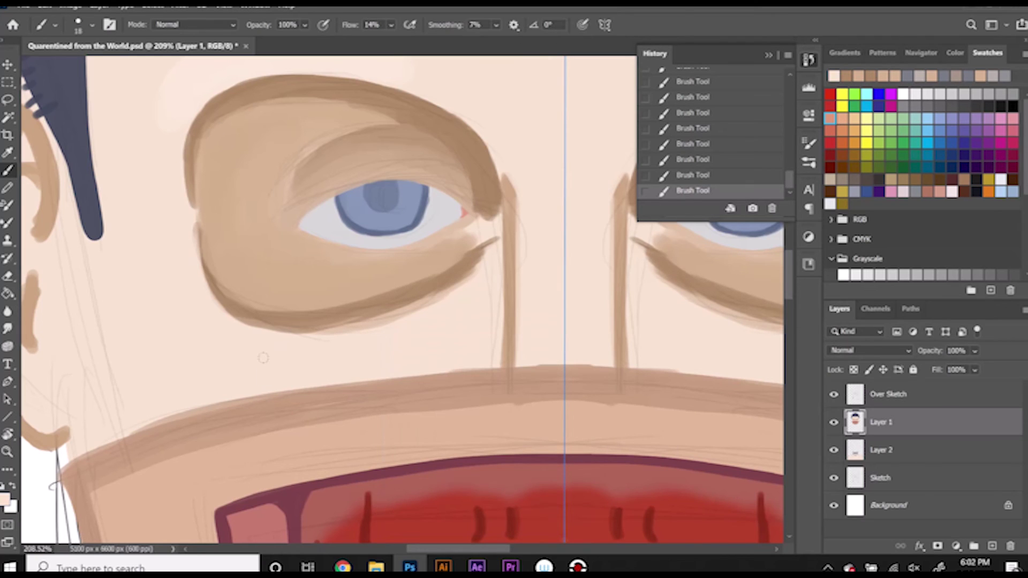
pyautogui.moveTo(225, 316); pyautogui.dragTo(477, 263)
pyautogui.hotkey('ctrl', 'z')
pyautogui.moveTo(239, 324); pyautogui.dragTo(433, 297)
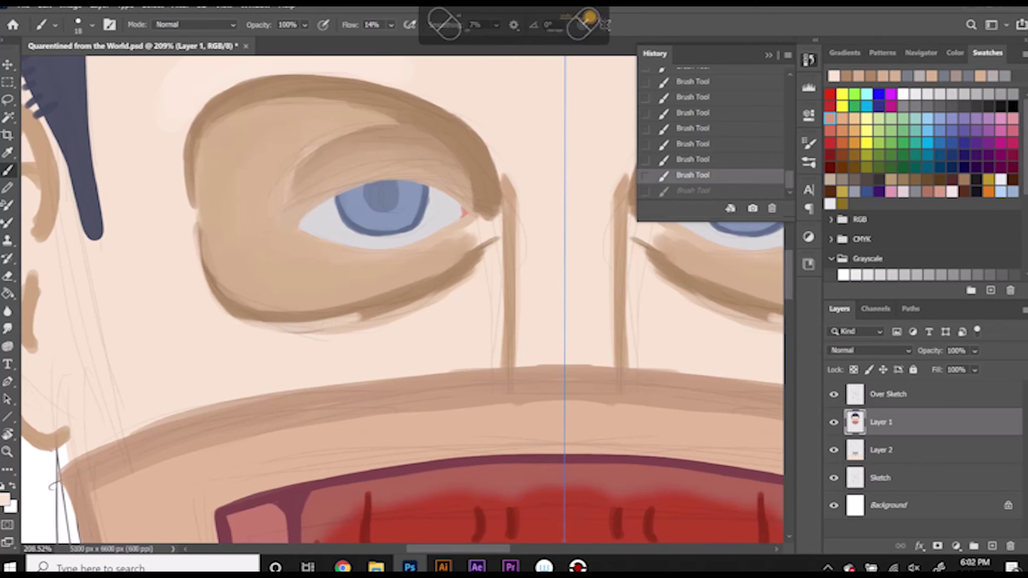
pyautogui.moveTo(320, 332)
pyautogui.mouseDown()
pyautogui.moveTo(437, 301)
pyautogui.moveTo(490, 241)
pyautogui.moveTo(406, 299)
pyautogui.mouseUp()
pyautogui.moveTo(480, 246); pyautogui.dragTo(384, 312)
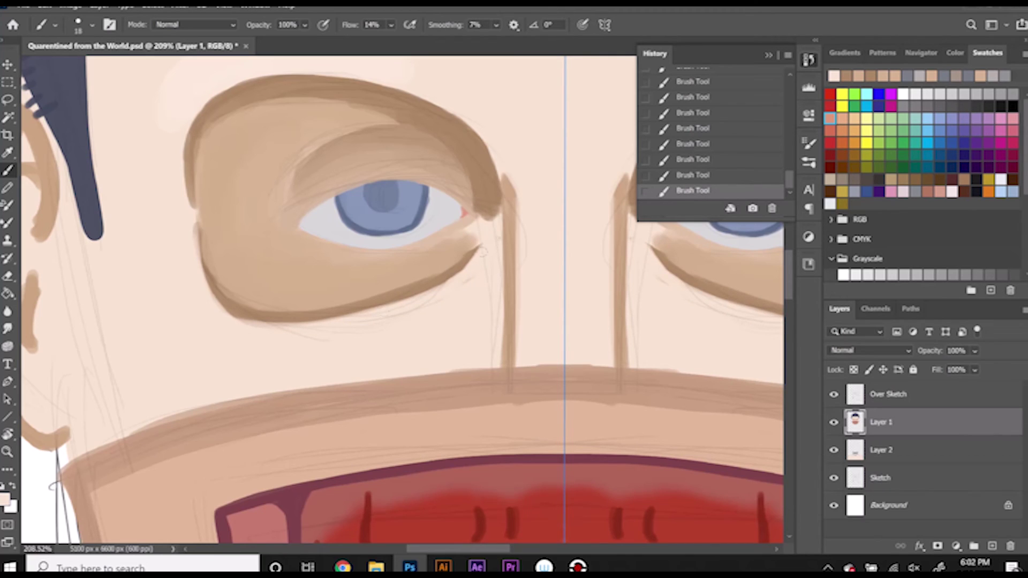
pyautogui.click(8, 205)
pyautogui.click(7, 171)
pyautogui.keyDown('alt'); pyautogui.click(460, 236); pyautogui.keyUp('alt')
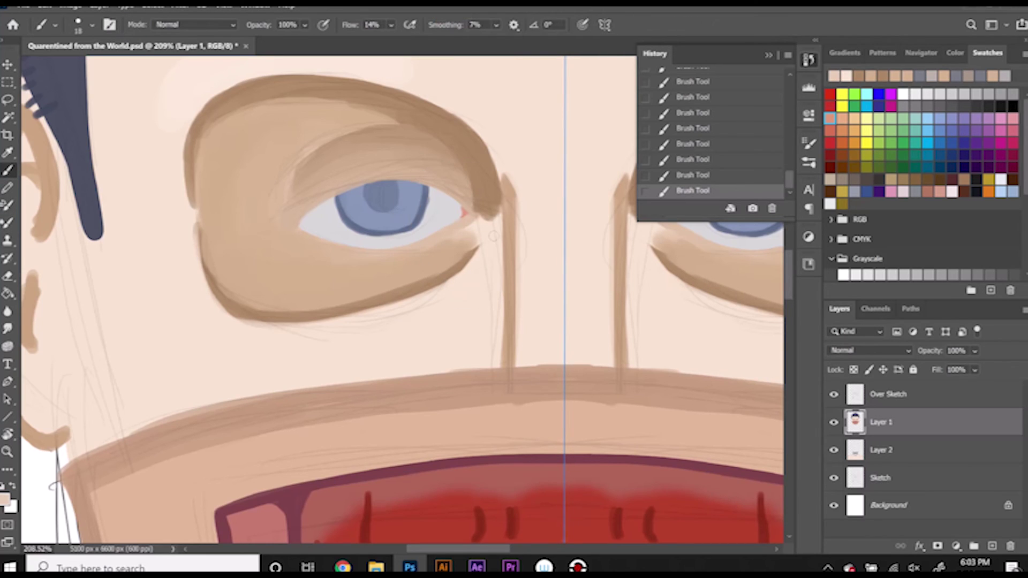
pyautogui.scroll(-5, 453, 247)
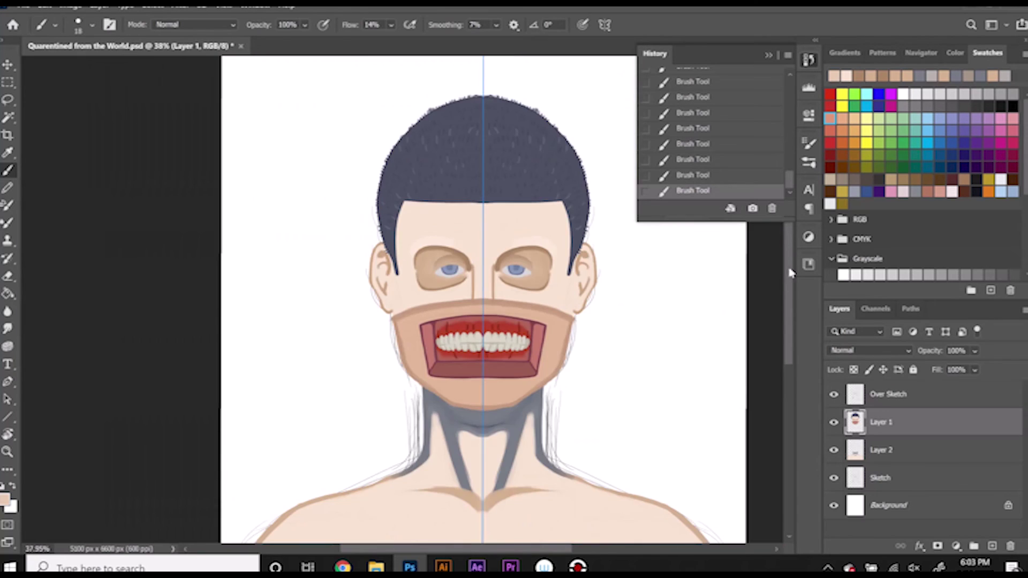
# Step: Hide the Over Sketch layer and make Layer 2 the painting layer
pyautogui.moveTo(790, 257); pyautogui.dragTo(789, 343)
pyautogui.scroll(3, 430, 253)
pyautogui.click(834, 396)
pyautogui.hotkey('alt', '[')
pyautogui.click(833, 422)
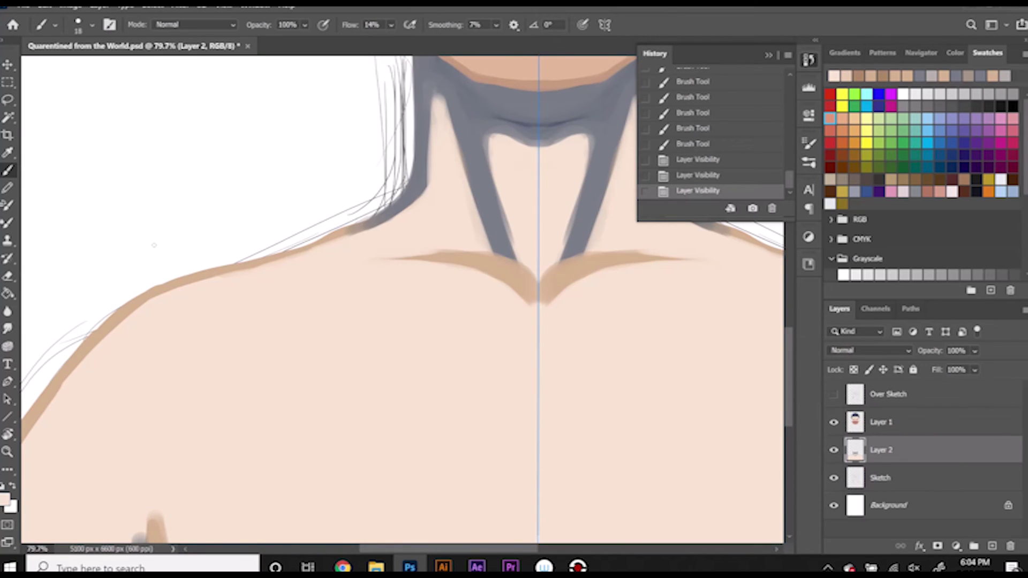
# Step: Add a tan stroke along the left shoulder outline, enlarge the brush, and select the Sketch layer
pyautogui.moveTo(220, 273); pyautogui.dragTo(278, 260)
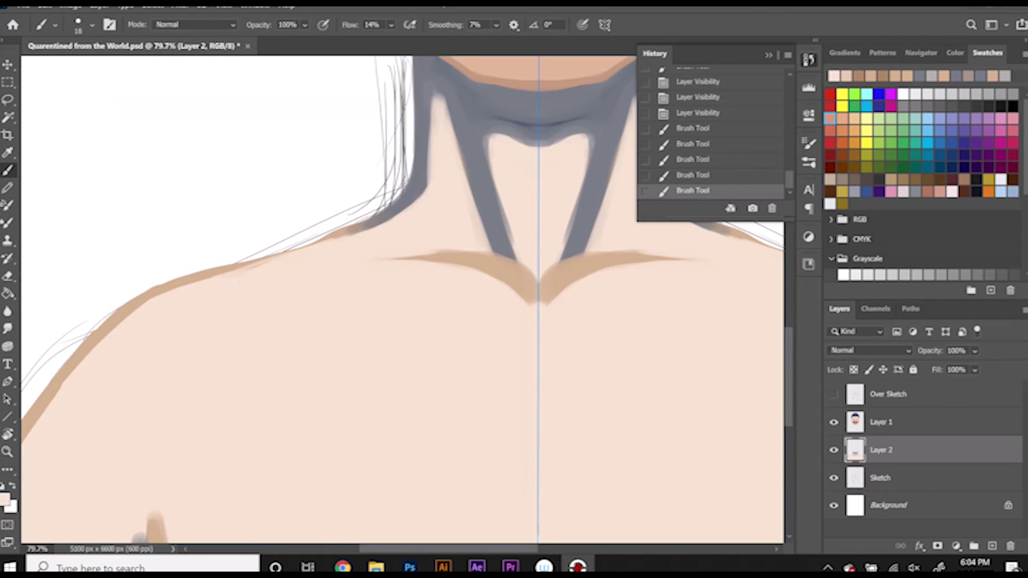
pyautogui.scroll(-3, 535, 300)
pyautogui.rightClick(448, 332)
pyautogui.press('Return')
pyautogui.scroll(5, 791, 290)
pyautogui.scroll(-4, 790, 291)
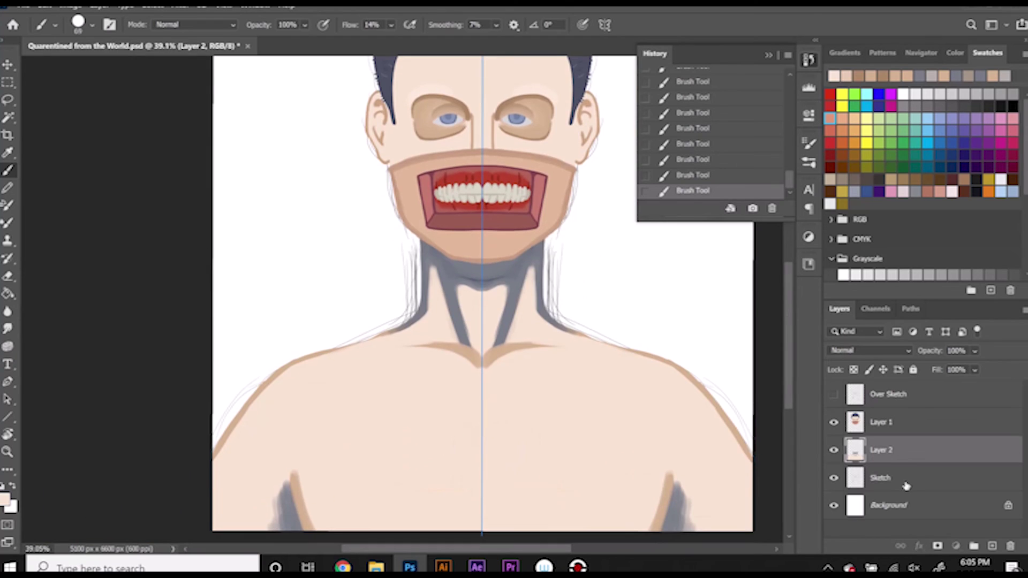
pyautogui.click(863, 471)
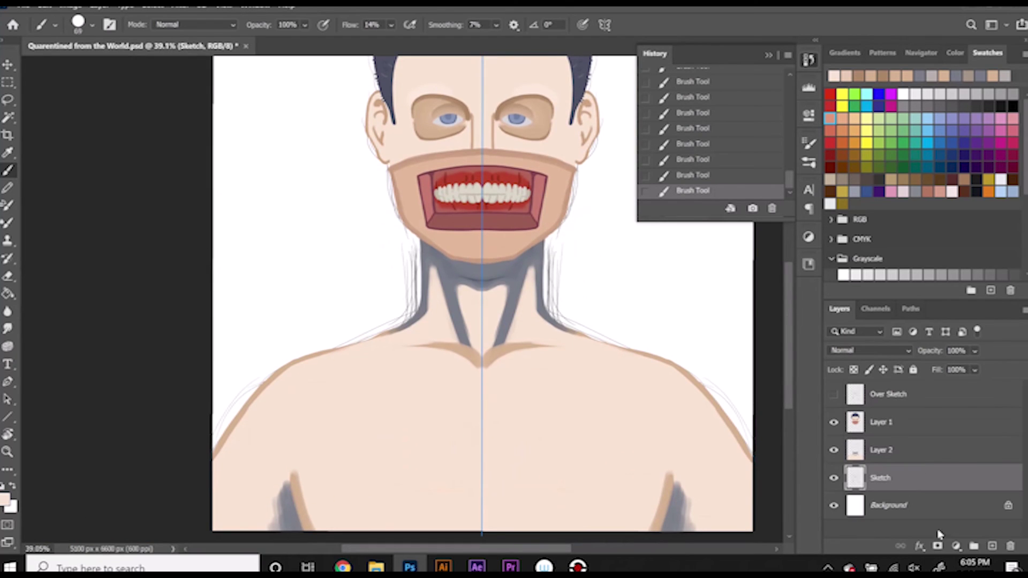
pyautogui.click(956, 546)
# Step: Add a Solid Color fill layer in a muted grey-blue
pyautogui.click(941, 311)
pyautogui.click(524, 184)
pyautogui.click(507, 170)
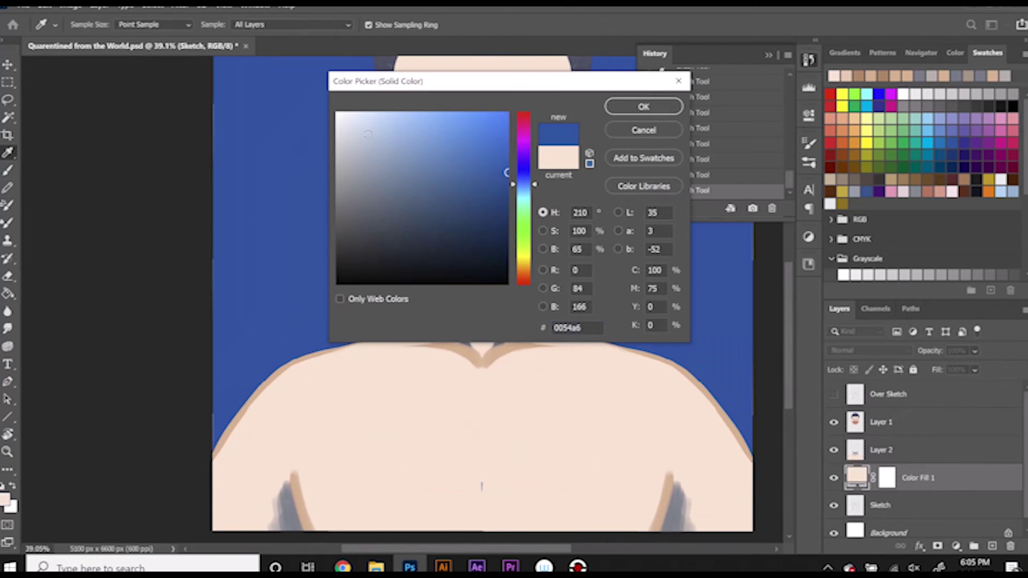
pyautogui.click(348, 166)
pyautogui.moveTo(348, 166); pyautogui.dragTo(355, 190)
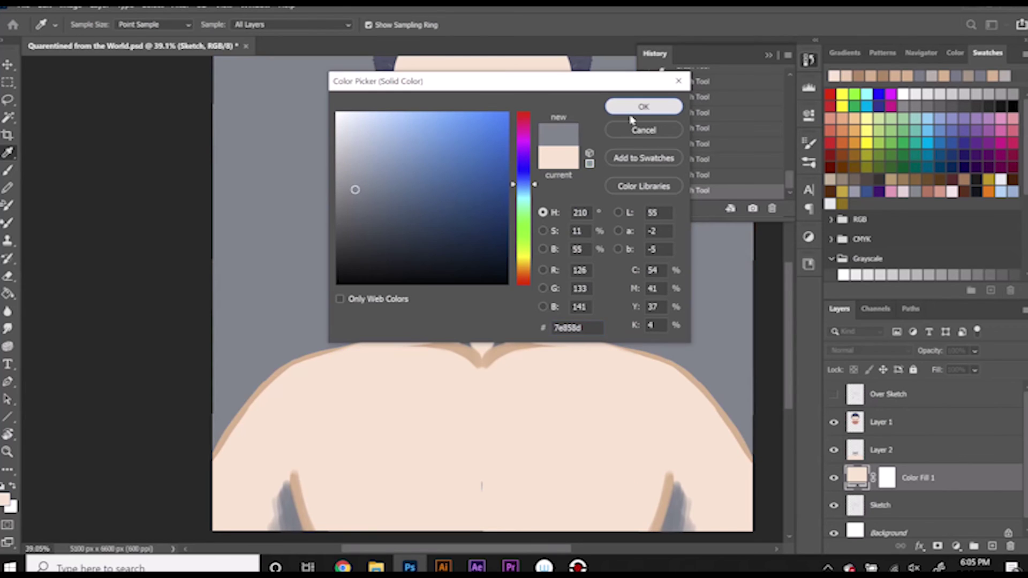
pyautogui.click(643, 107)
# Step: Change Color Fill 1 to a pale grey-green and return to brushing on Layer 2
pyautogui.doubleClick(862, 483)
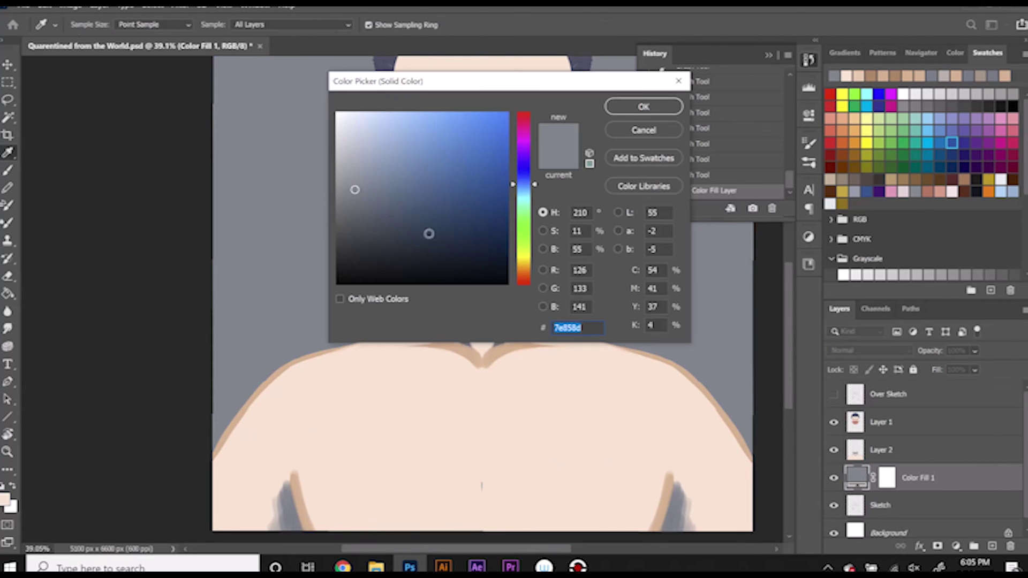
pyautogui.moveTo(377, 239); pyautogui.dragTo(347, 132)
pyautogui.click(529, 211)
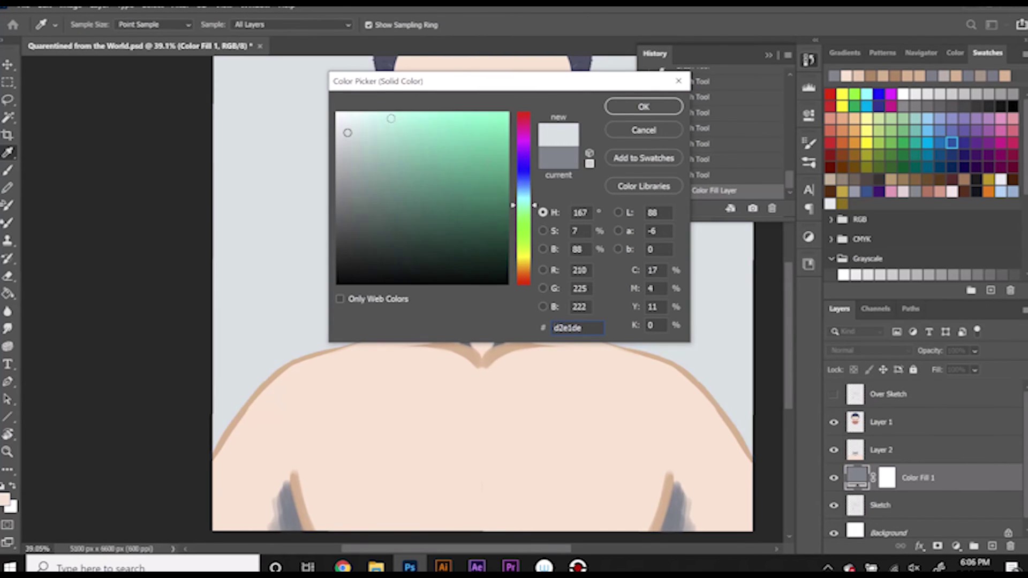
pyautogui.click(529, 251)
pyautogui.click(345, 121)
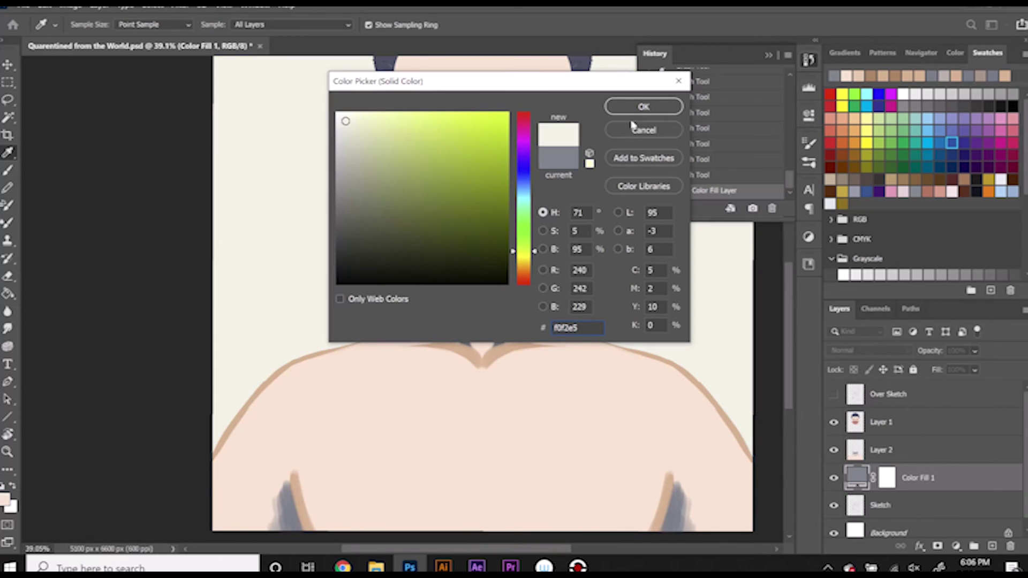
pyautogui.click(632, 112)
pyautogui.press('b')
pyautogui.scroll(-2, 786, 540)
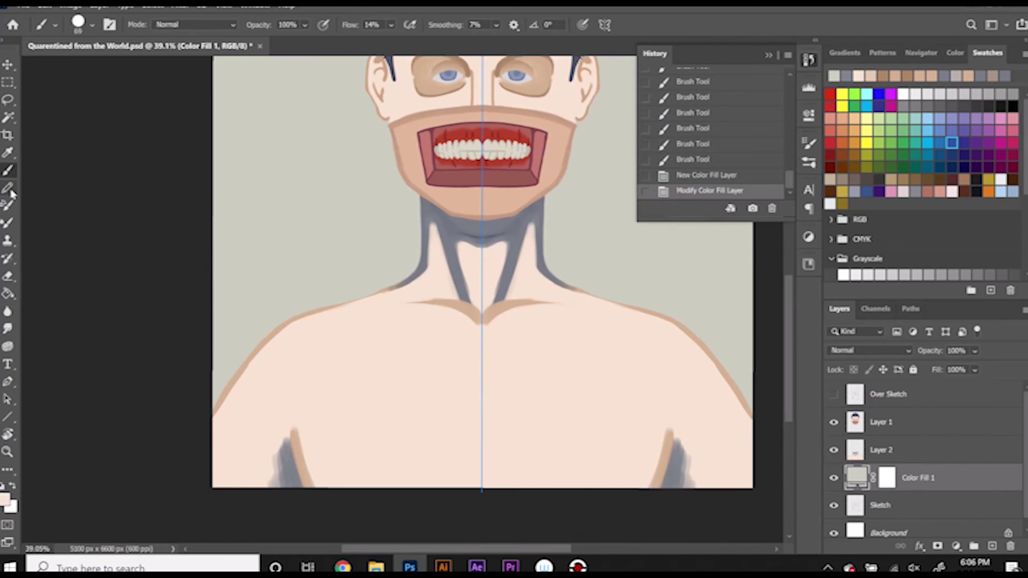
pyautogui.click(881, 450)
# Step: Paint grey shading down both sides of the neck on Layer 2
pyautogui.rightClick(328, 386)
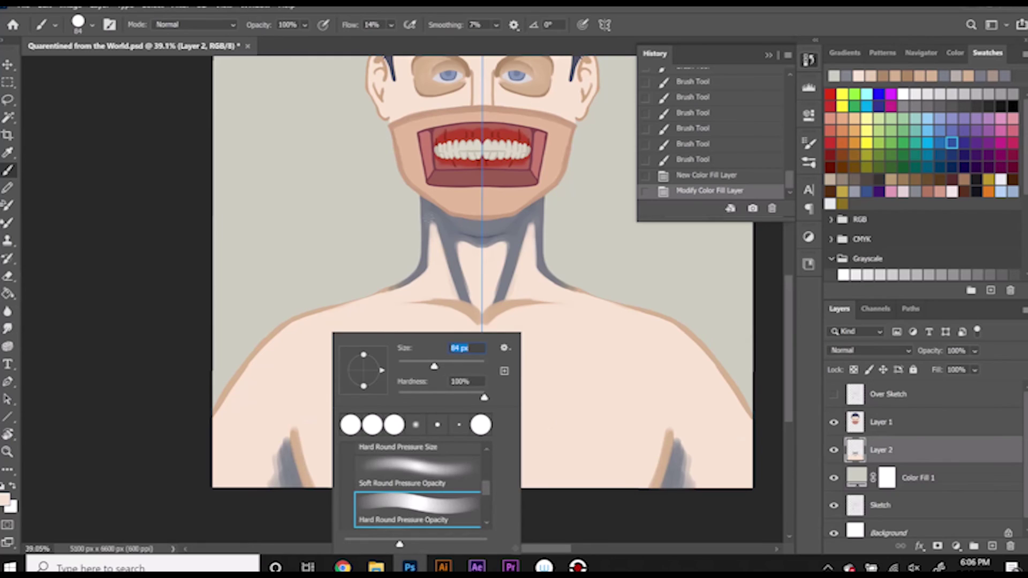
pyautogui.keyDown('alt'); pyautogui.click(414, 191); pyautogui.keyUp('alt')
pyautogui.moveTo(547, 190); pyautogui.dragTo(547, 206)
pyautogui.moveTo(416, 198); pyautogui.dragTo(419, 250)
pyautogui.moveTo(546, 221); pyautogui.dragTo(545, 267)
# Step: Refine the neck shading edges, alternating the Eraser and Brush
pyautogui.press('e')
pyautogui.moveTo(410, 189); pyautogui.dragTo(424, 262)
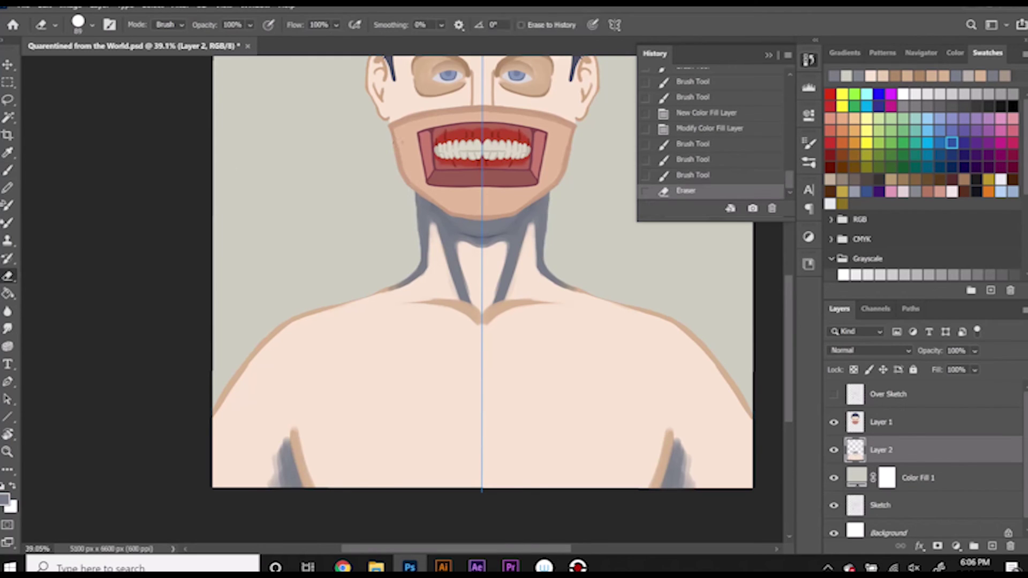
pyautogui.press('b')
pyautogui.moveTo(547, 193); pyautogui.dragTo(546, 256)
pyautogui.press('e')
pyautogui.moveTo(417, 192); pyautogui.dragTo(420, 256)
pyautogui.press('b')
pyautogui.moveTo(547, 192); pyautogui.dragTo(546, 255)
pyautogui.moveTo(418, 192); pyautogui.dragTo(419, 256)
# Step: With a 40 px brush, then Hard Round, darken the neck shading near the shoulders and its left edge
pyautogui.rightClick(485, 299)
pyautogui.moveTo(538, 284); pyautogui.dragTo(524, 284)
pyautogui.press('Return')
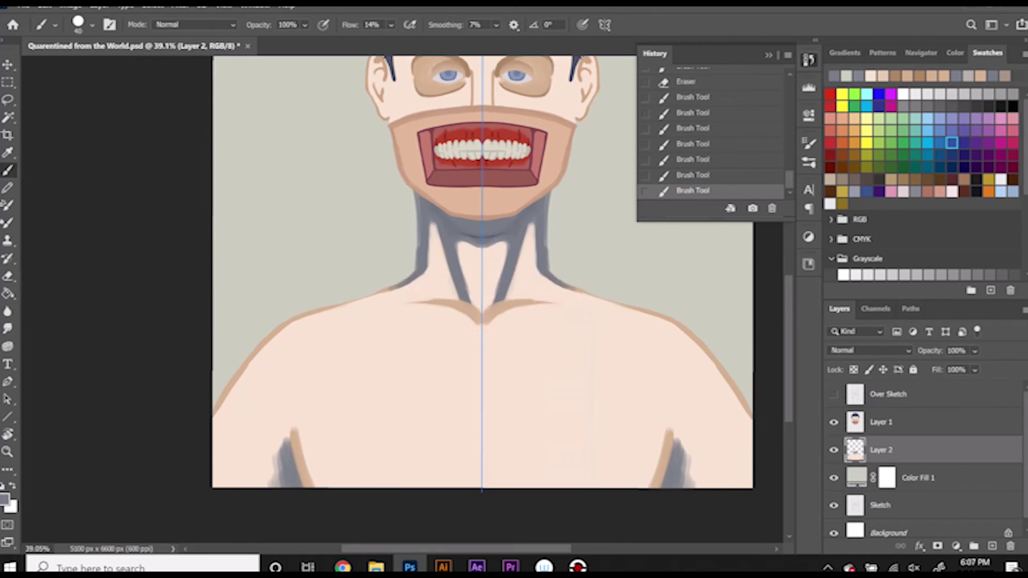
pyautogui.scroll(4, 333, 346)
pyautogui.moveTo(462, 214); pyautogui.dragTo(415, 260)
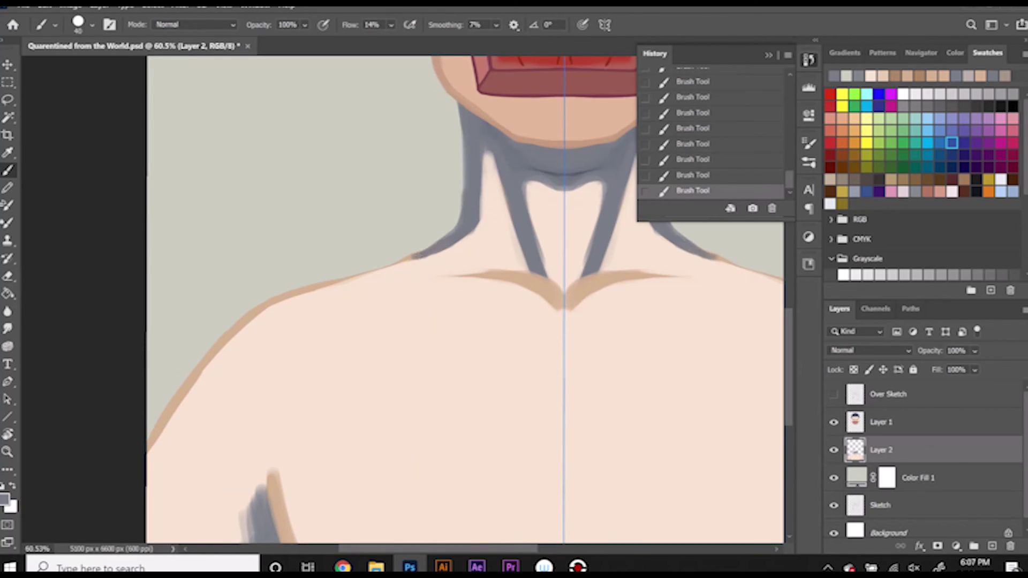
pyautogui.rightClick(439, 256)
pyautogui.click(505, 385)
pyautogui.press('Return')
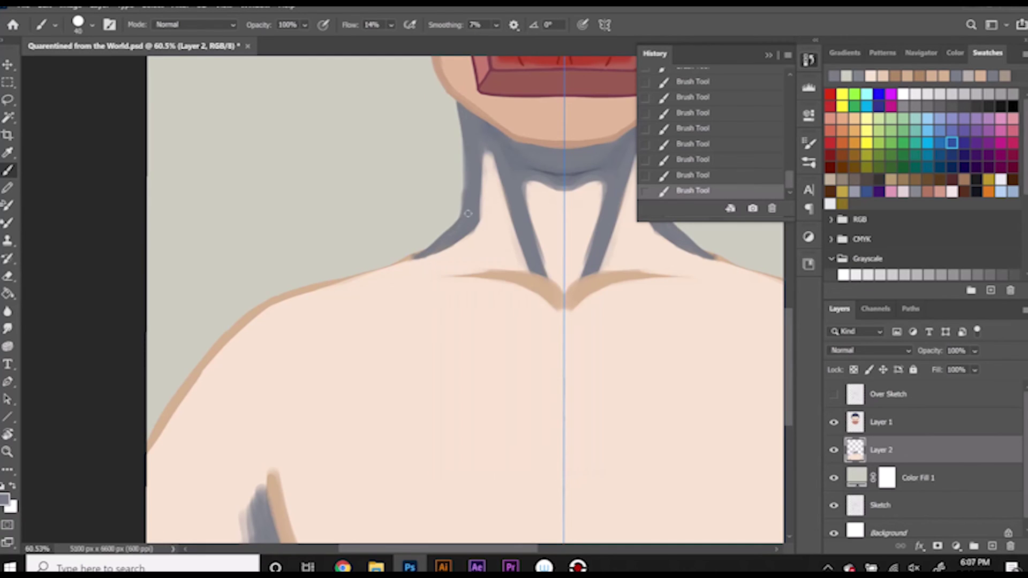
pyautogui.moveTo(455, 109); pyautogui.dragTo(462, 220)
# Step: Add soft grey shading at the armpits with a 259 px brush
pyautogui.scroll(-5, 462, 108)
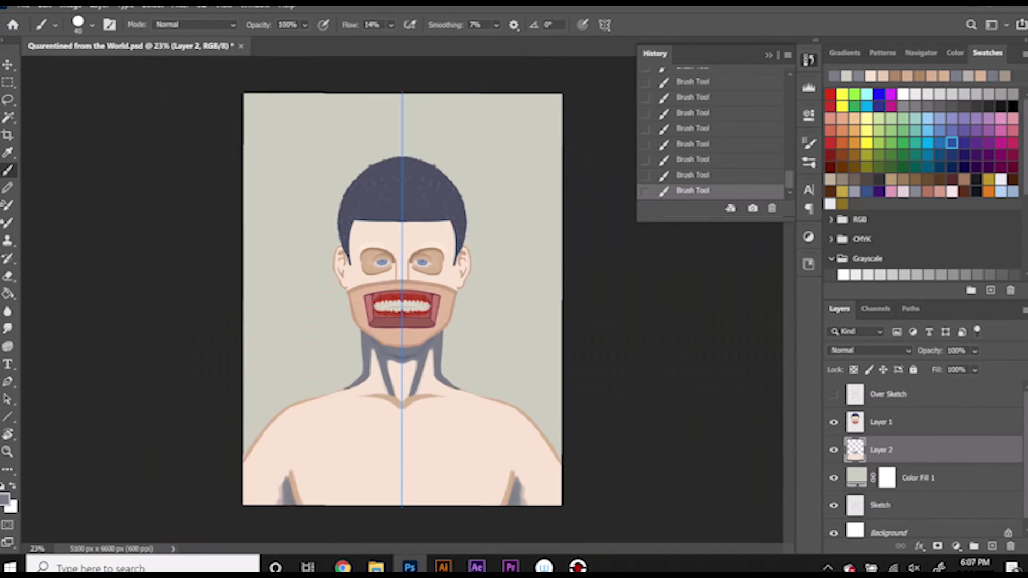
pyautogui.rightClick(401, 367)
pyautogui.moveTo(399, 368); pyautogui.dragTo(423, 367)
pyautogui.press('Return')
pyautogui.click(286, 492)
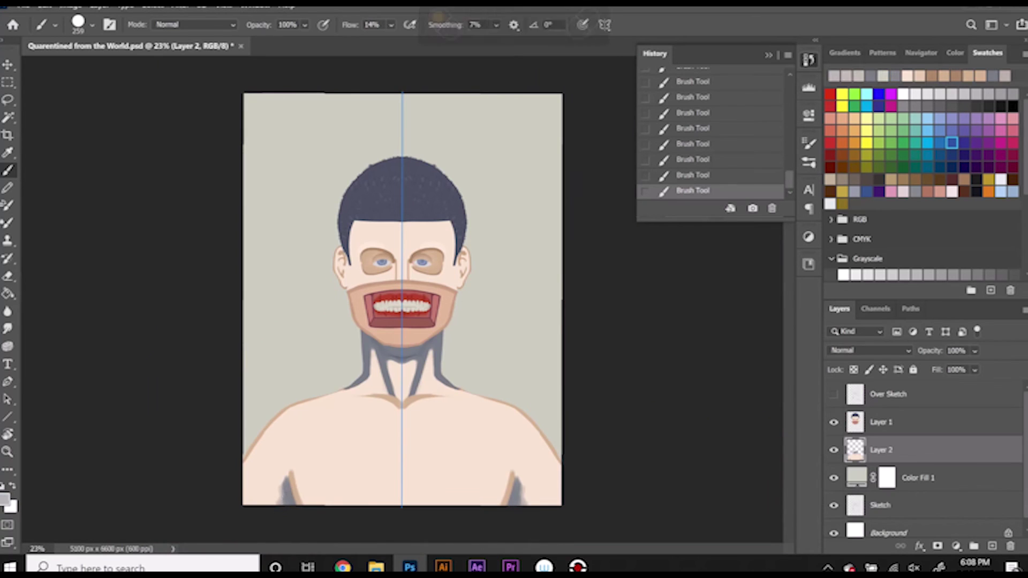
# Step: Paint sampled tan skin over the lower shoulder shading with a 161 px brush, then turn Symmetry off
pyautogui.keyDown('alt'); pyautogui.click(294, 487); pyautogui.keyUp('alt')
pyautogui.rightClick(421, 358)
pyautogui.moveTo(440, 367); pyautogui.dragTo(430, 368)
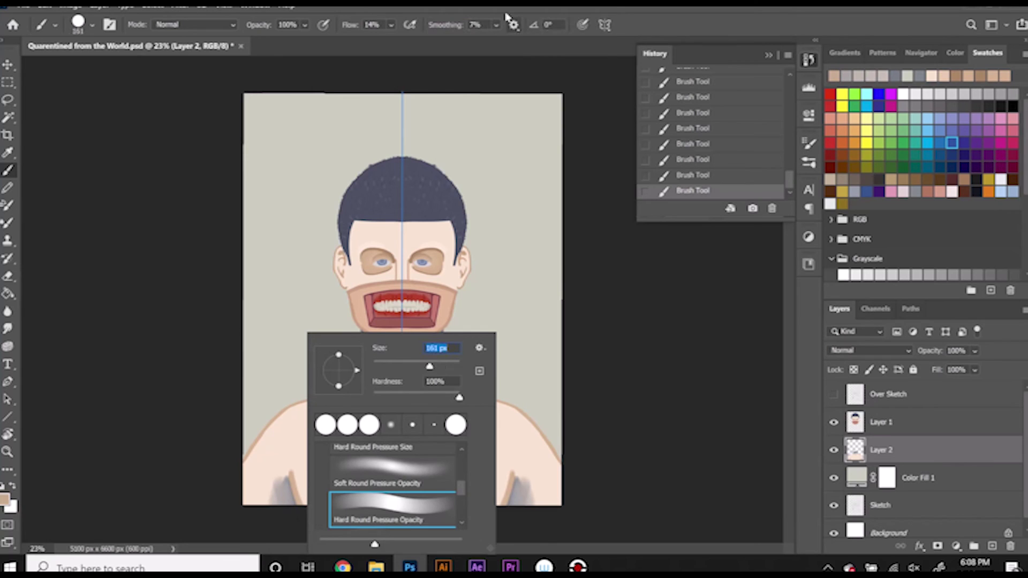
pyautogui.press('Return')
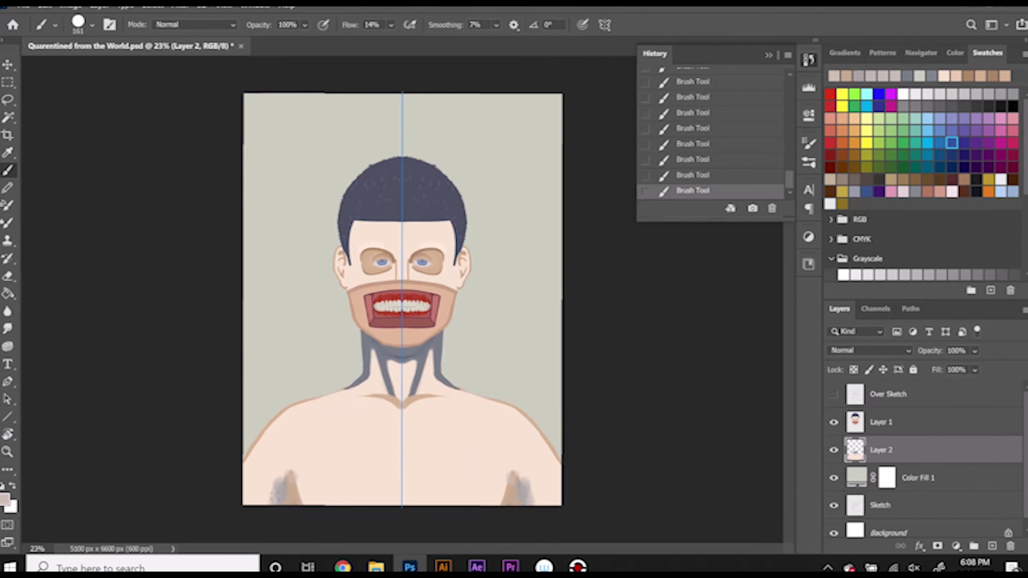
pyautogui.moveTo(289, 484)
pyautogui.mouseDown()
pyautogui.moveTo(332, 460)
pyautogui.moveTo(272, 471)
pyautogui.mouseUp()
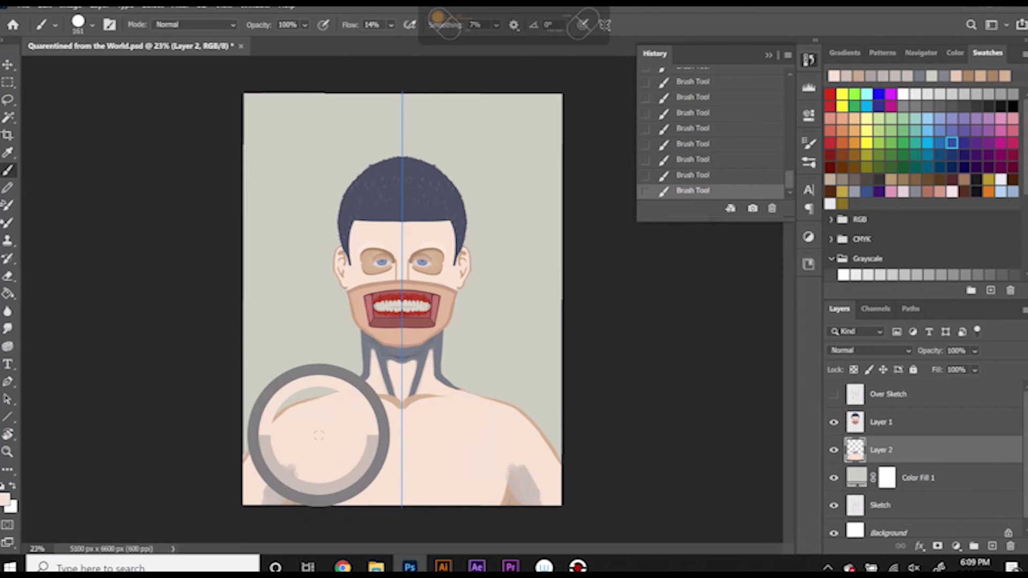
pyautogui.moveTo(295, 466)
pyautogui.mouseDown()
pyautogui.moveTo(270, 504)
pyautogui.moveTo(278, 466)
pyautogui.mouseUp()
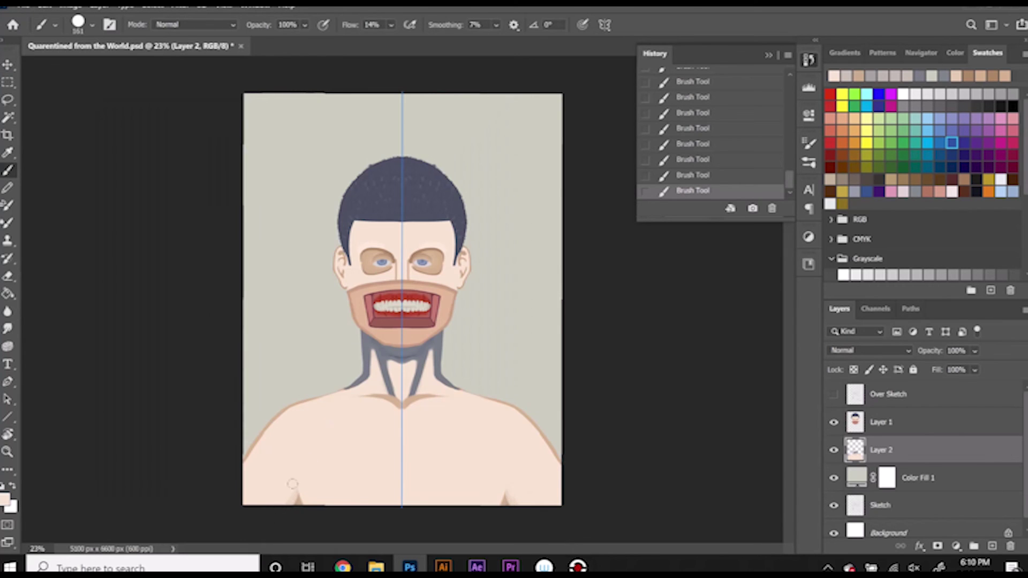
pyautogui.click(605, 25)
pyautogui.click(633, 41)
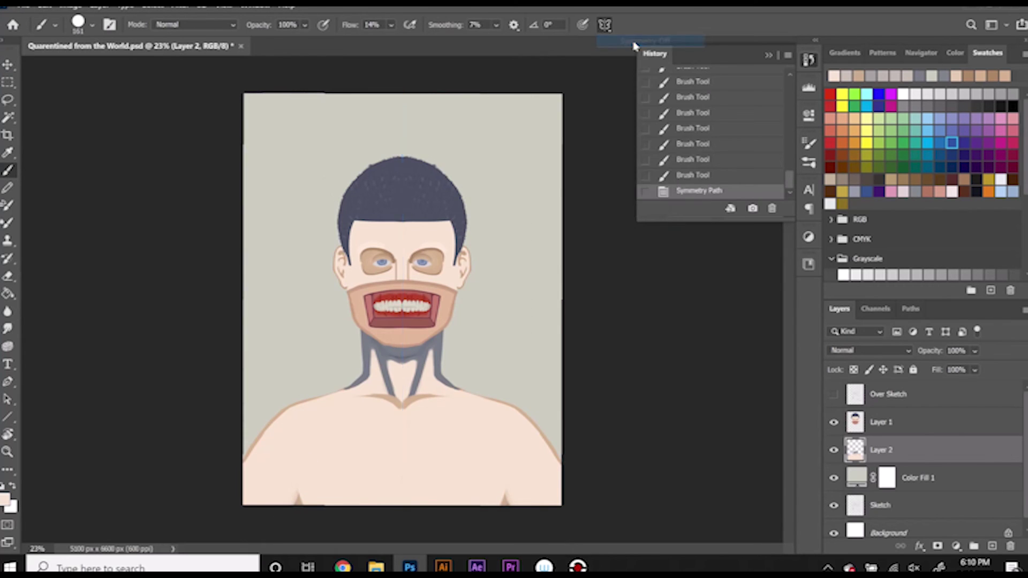
# Step: Draw a rectangle across the eyes and give it a solid white fill
pyautogui.hotkey('alt', '[')
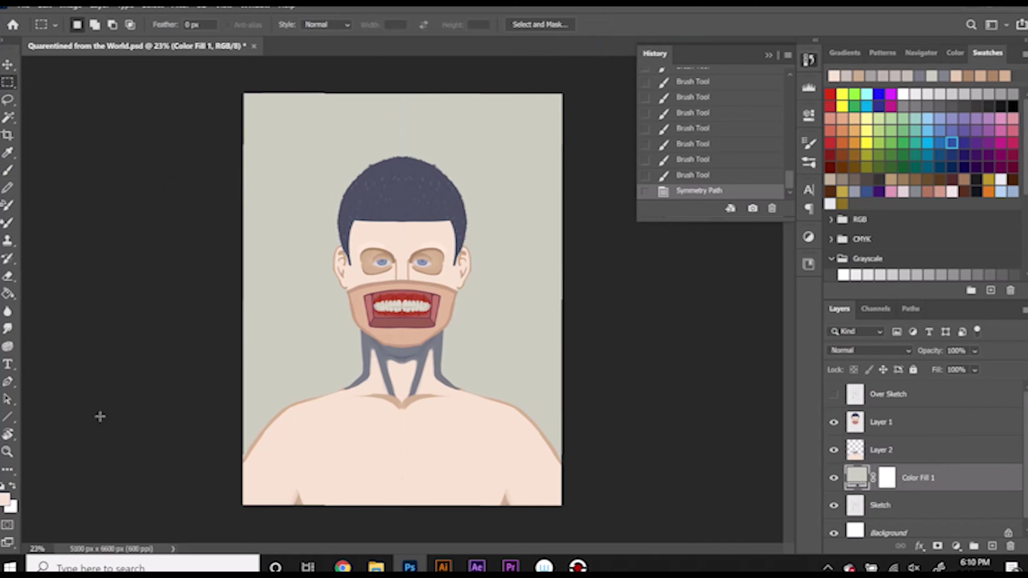
pyautogui.click(7, 417)
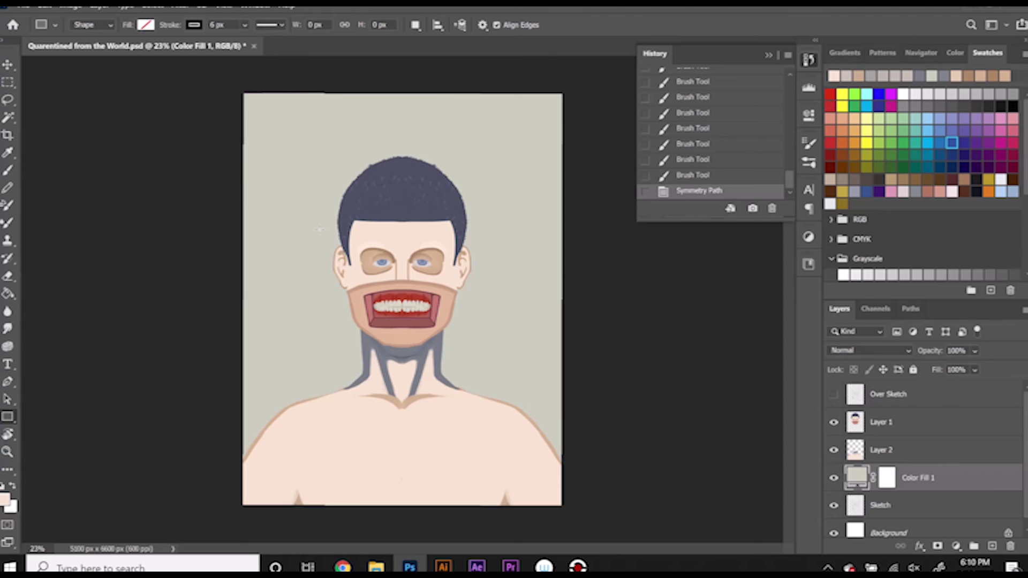
pyautogui.moveTo(314, 229); pyautogui.dragTo(597, 262)
pyautogui.click(145, 25)
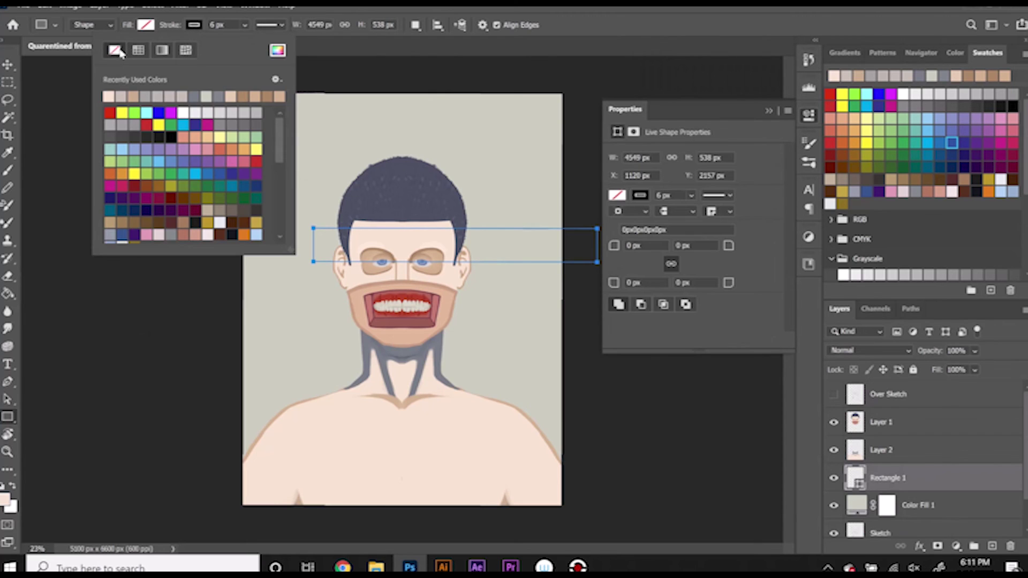
pyautogui.click(118, 51)
pyautogui.click(145, 25)
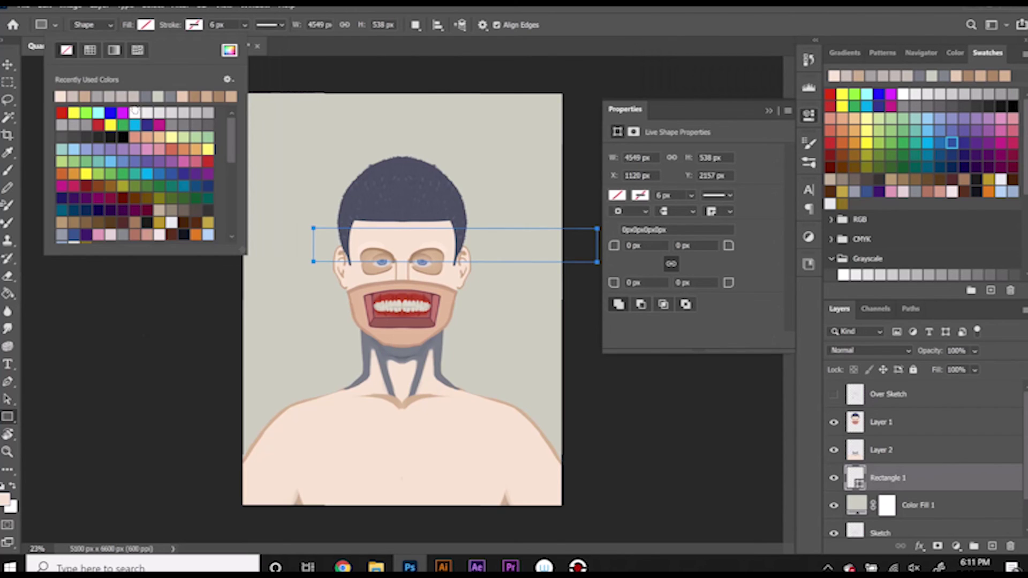
pyautogui.click(138, 107)
# Step: Keep the thin white bar and duplicate it, placing the copy just below
pyautogui.click(9, 65)
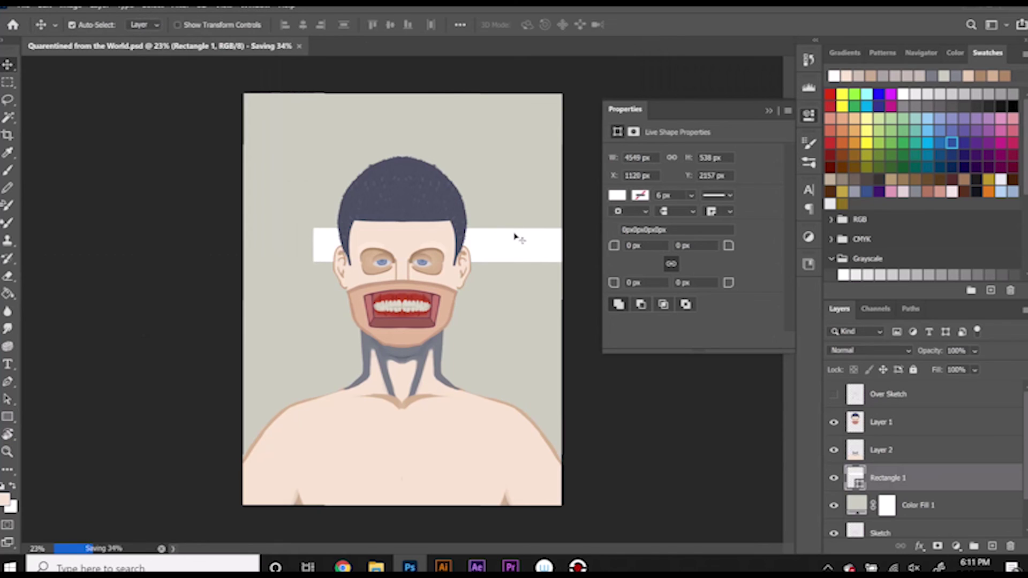
pyautogui.hotkey('ctrl', 't')
pyautogui.moveTo(597, 230)
pyautogui.mouseDown()
pyautogui.moveTo(456, 247)
pyautogui.moveTo(456, 234)
pyautogui.moveTo(481, 295)
pyautogui.mouseUp()
pyautogui.hotkey('ctrl', 'z')
pyautogui.press('Return')
pyautogui.hotkey('ctrl', 'j')
pyautogui.hotkey('ctrl', 't')
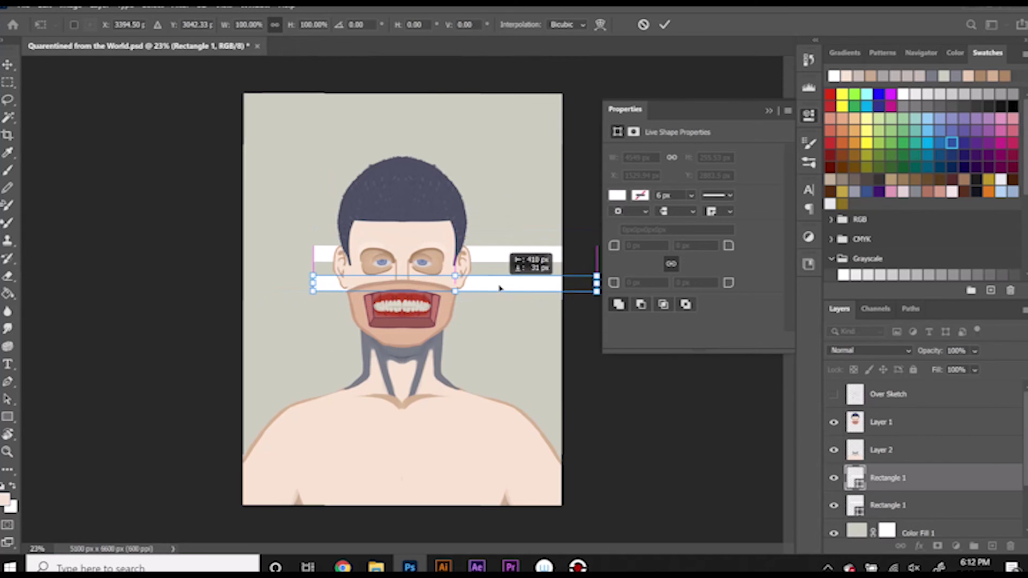
pyautogui.press('Return')
pyautogui.moveTo(321, 279); pyautogui.dragTo(321, 270)
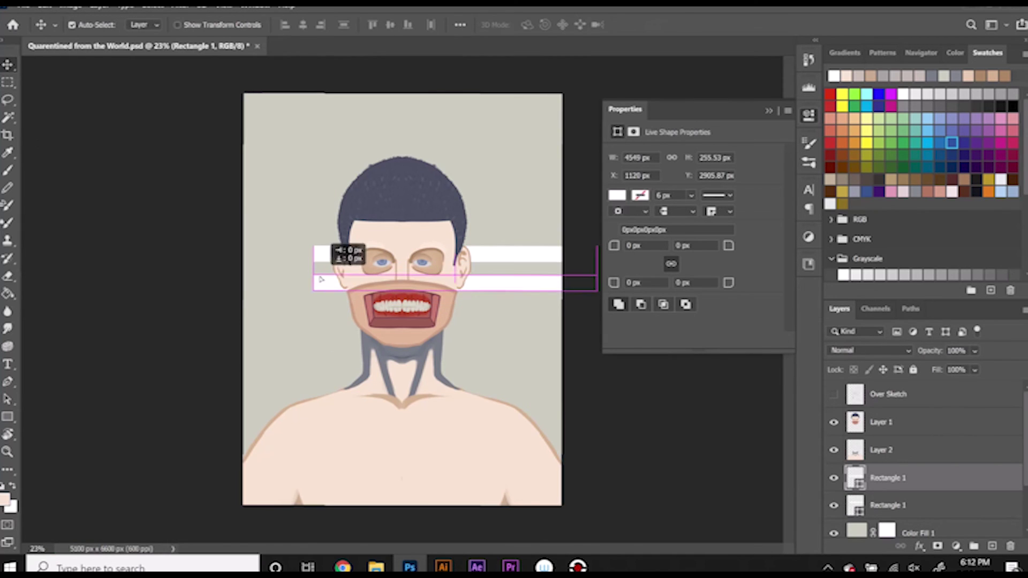
# Step: Duplicate the bars down to mouth and neck level, making six white bars
pyautogui.keyDown('shift'); pyautogui.click(912, 505); pyautogui.keyUp('shift')
pyautogui.hotkey('ctrl', 'j')
pyautogui.hotkey('ctrl', 't')
pyautogui.moveTo(551, 279); pyautogui.dragTo(575, 308)
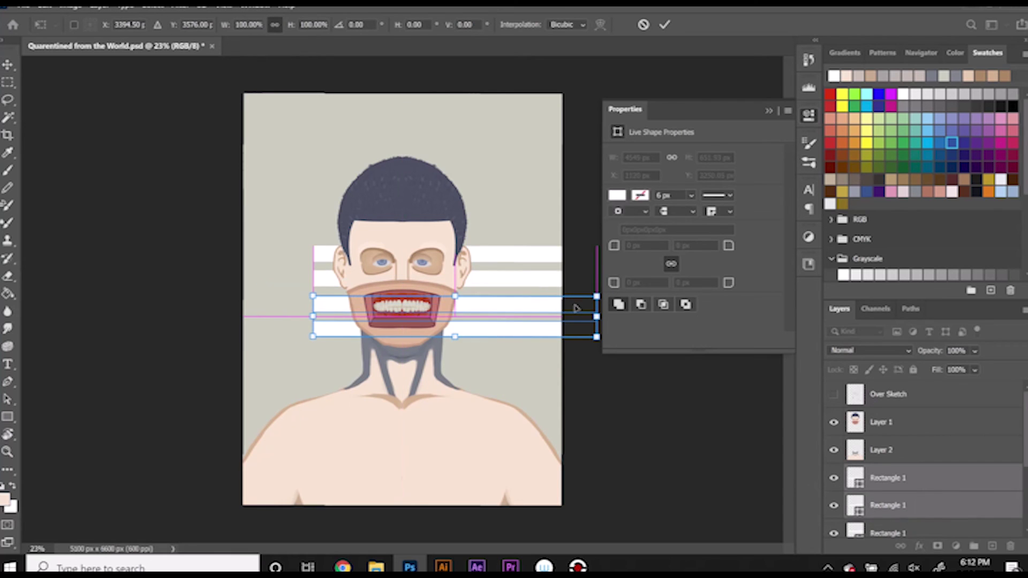
pyautogui.press('Return')
pyautogui.hotkey('ctrl', 't')
pyautogui.moveTo(329, 308); pyautogui.dragTo(332, 357)
pyautogui.press('Return')
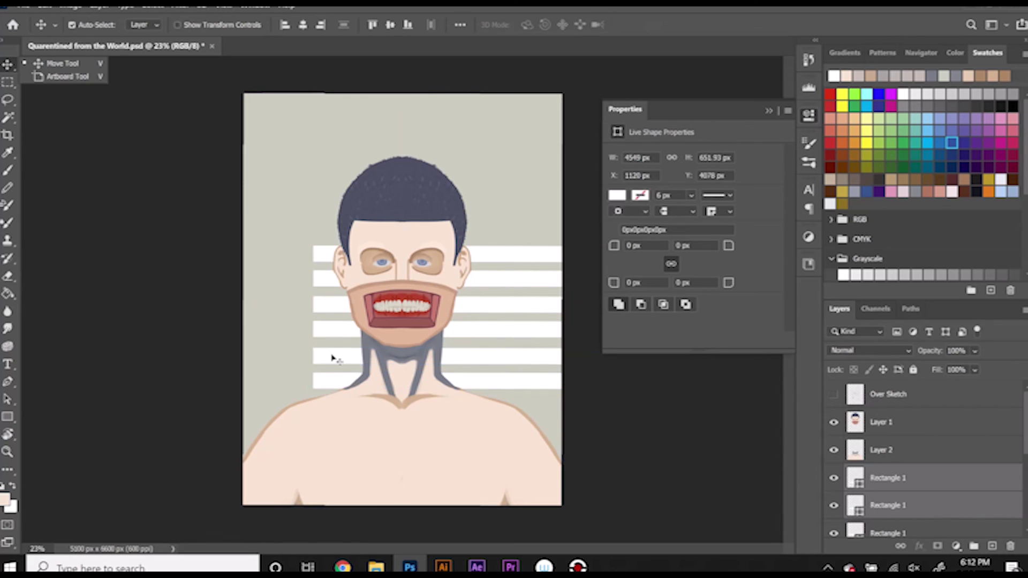
# Step: Rotate all six bars into a diagonal and enlarge them to about 133%
pyautogui.scroll(-3, 975, 485)
pyautogui.keyDown('shift'); pyautogui.click(912, 505); pyautogui.keyUp('shift')
pyautogui.hotkey('ctrl', 't')
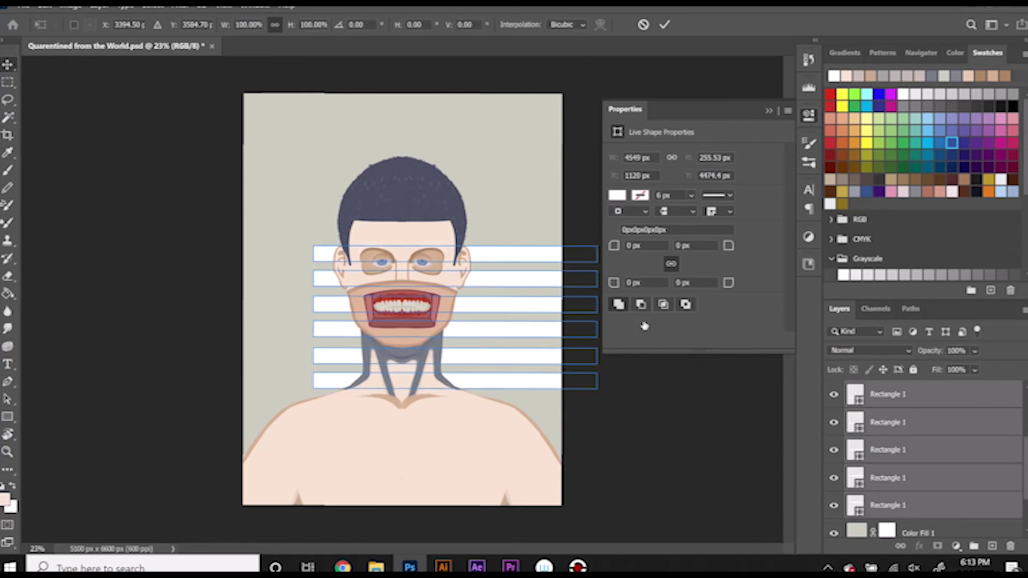
pyautogui.moveTo(605, 393); pyautogui.dragTo(610, 350)
pyautogui.moveTo(585, 225)
pyautogui.mouseDown()
pyautogui.moveTo(594, 127)
pyautogui.moveTo(730, 69)
pyautogui.moveTo(478, 85)
pyautogui.mouseUp()
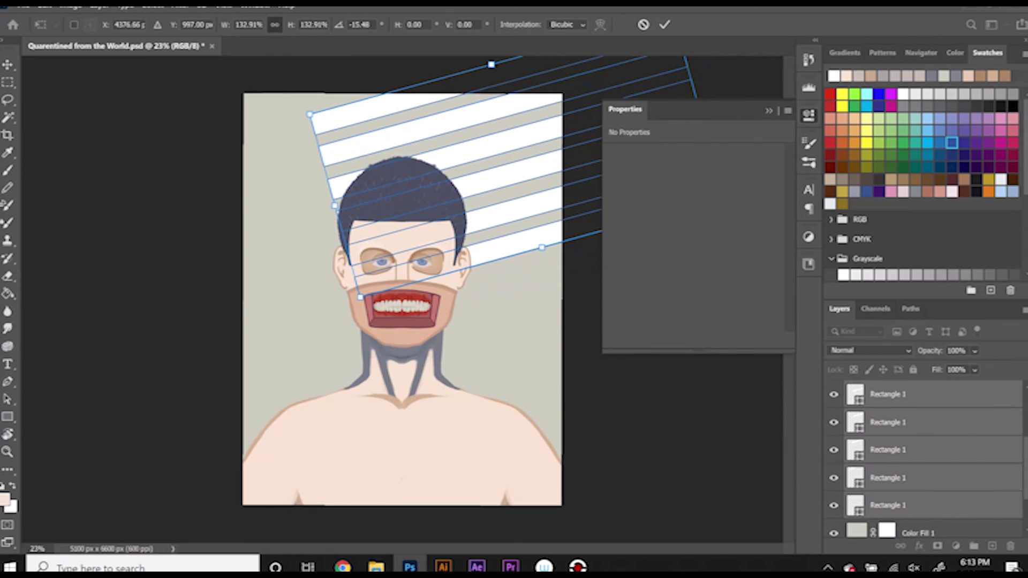
pyautogui.press('Return')
# Step: Merge the stripe shapes into one Rectangle 1 layer at 25% opacity
pyautogui.rightClick(943, 466)
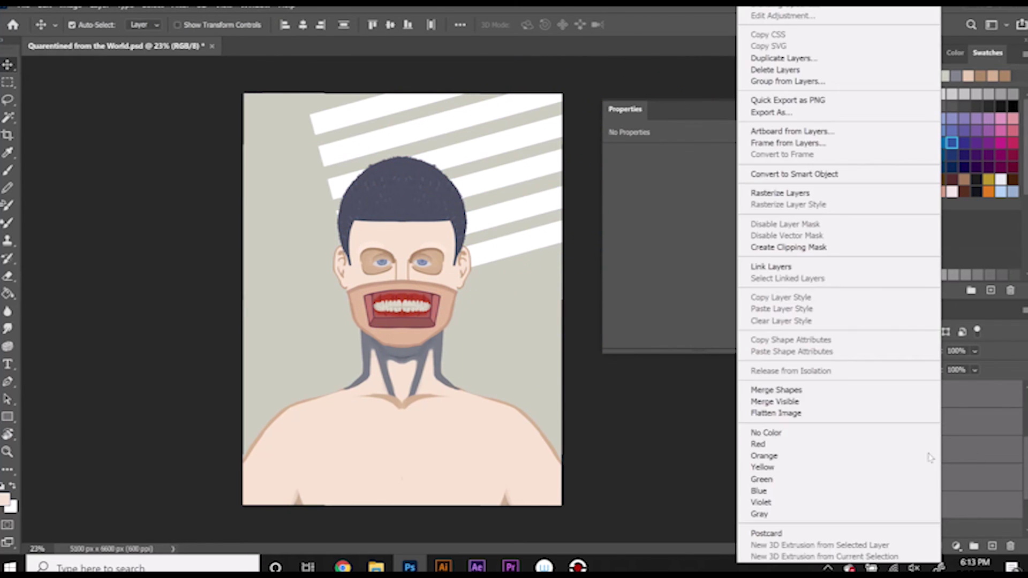
pyautogui.click(915, 392)
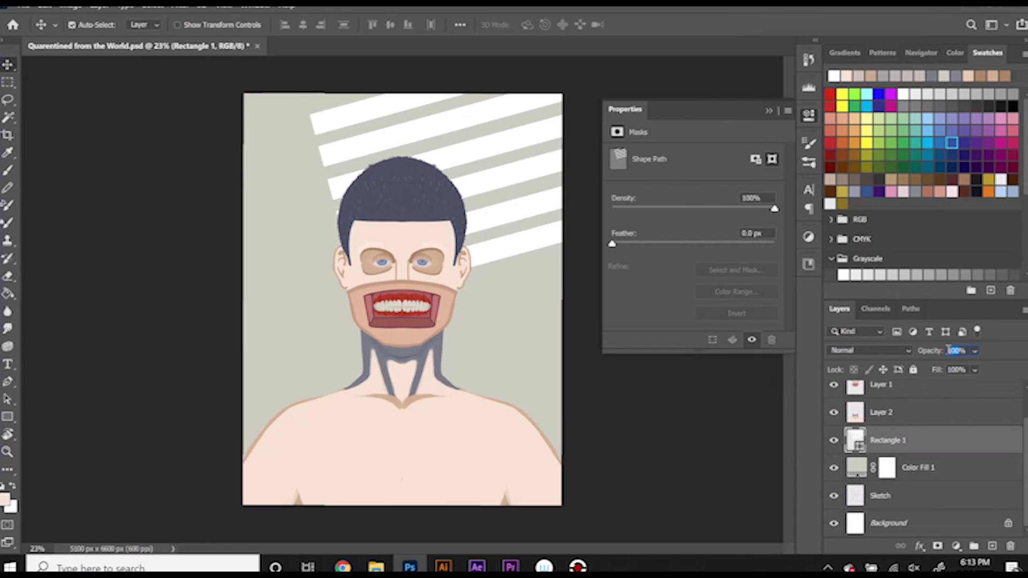
pyautogui.click(962, 350)
pyautogui.write('25')
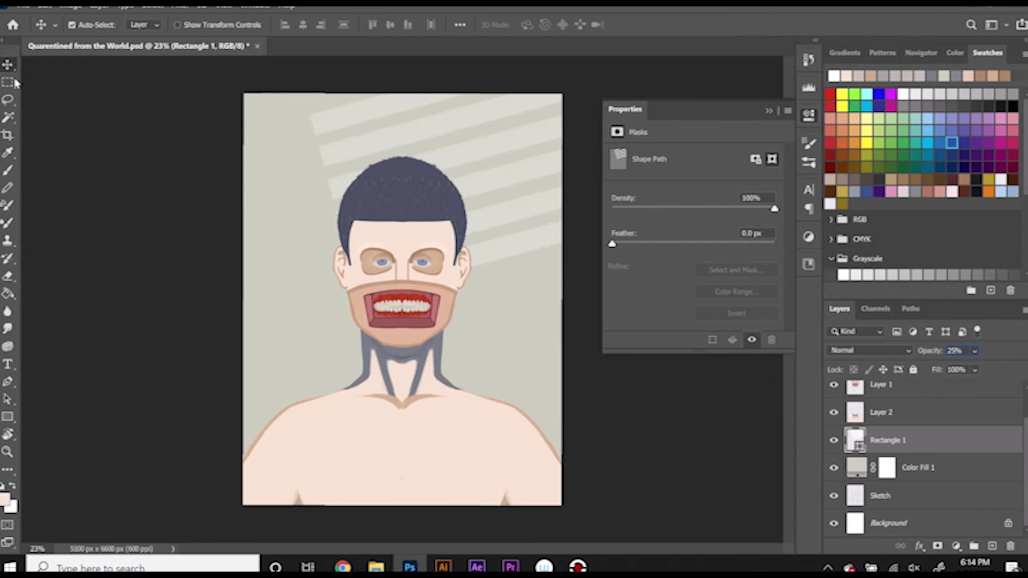
pyautogui.click(513, 445)
pyautogui.scroll(3, 399, 331)
pyautogui.click(769, 110)
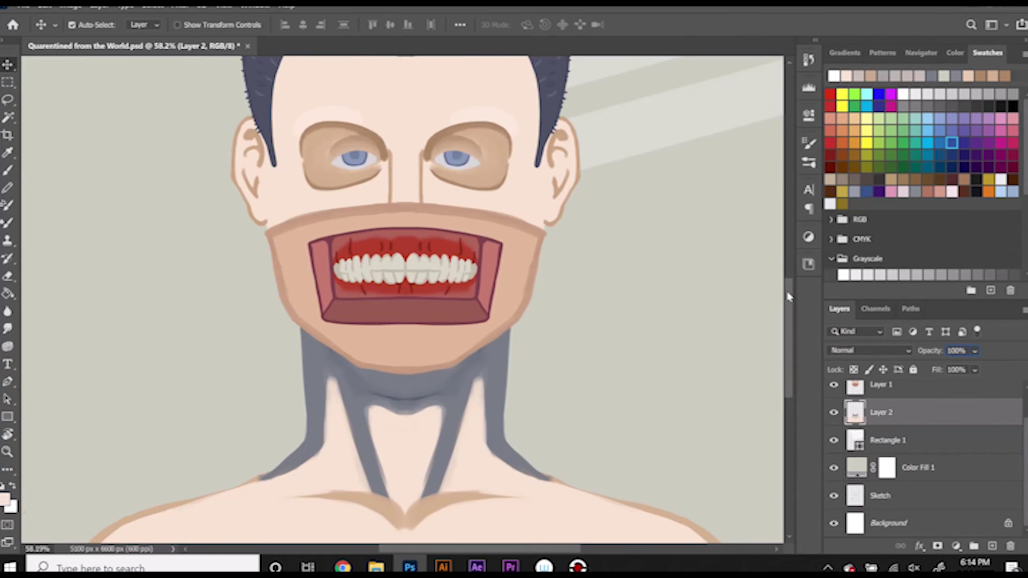
# Step: Paint tan down the neck, covering the left side's blue shadow
pyautogui.scroll(-3, 788, 298)
pyautogui.click(7, 170)
pyautogui.rightClick(334, 247)
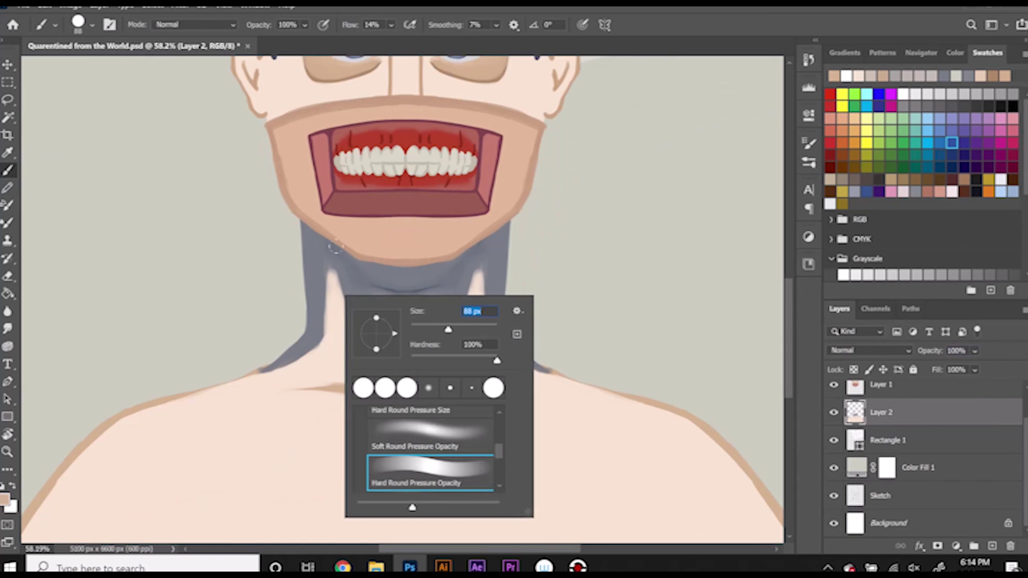
pyautogui.press('Return')
pyautogui.moveTo(333, 243); pyautogui.dragTo(399, 415)
pyautogui.moveTo(309, 222); pyautogui.dragTo(309, 330)
pyautogui.moveTo(252, 378)
pyautogui.mouseDown()
pyautogui.moveTo(320, 321)
pyautogui.moveTo(324, 236)
pyautogui.moveTo(377, 270)
pyautogui.mouseUp()
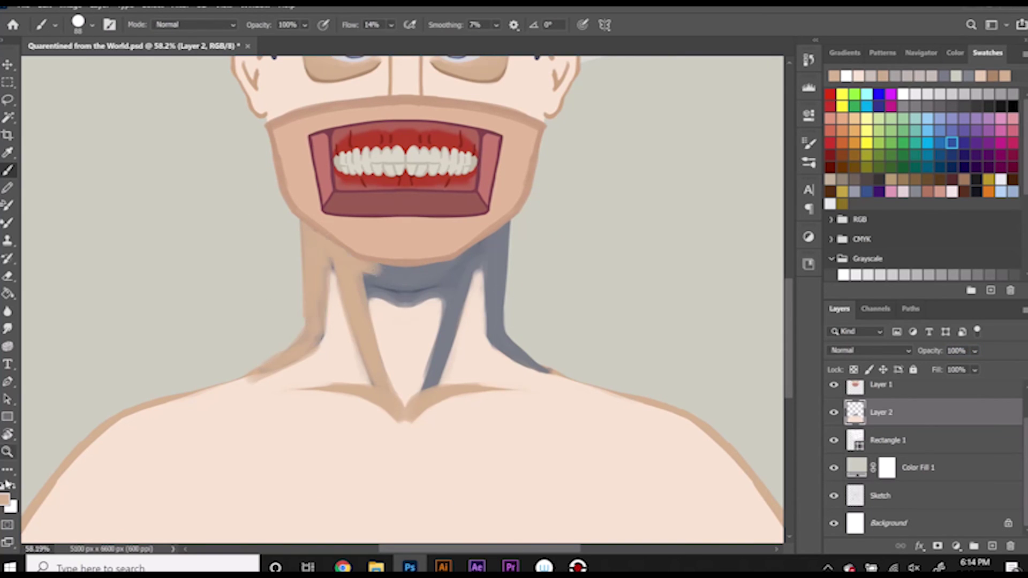
# Step: Sample a tan from the face and turn on vertical mirror symmetry
pyautogui.click(4, 499)
pyautogui.click(323, 73)
pyautogui.click(643, 107)
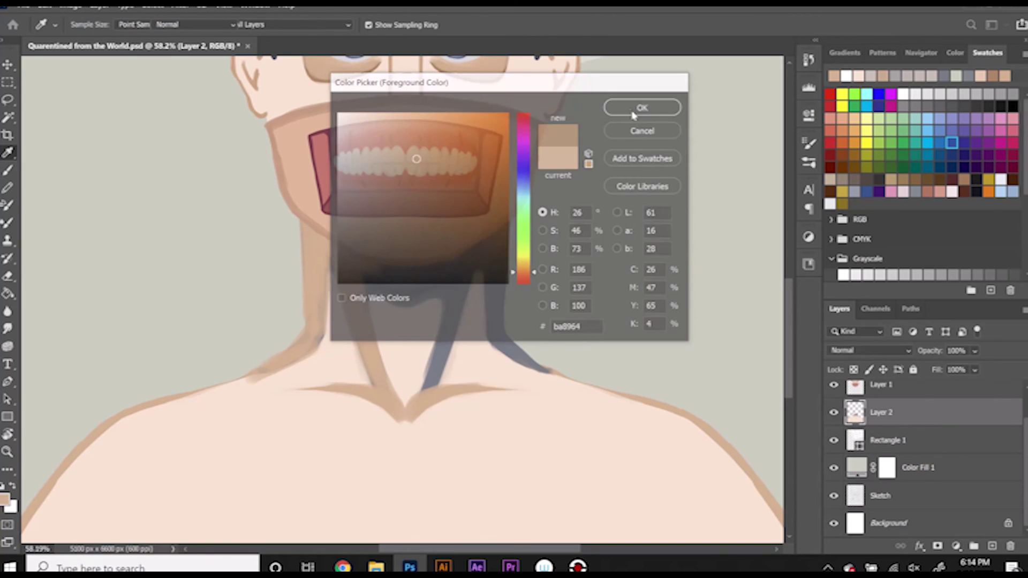
pyautogui.press('b')
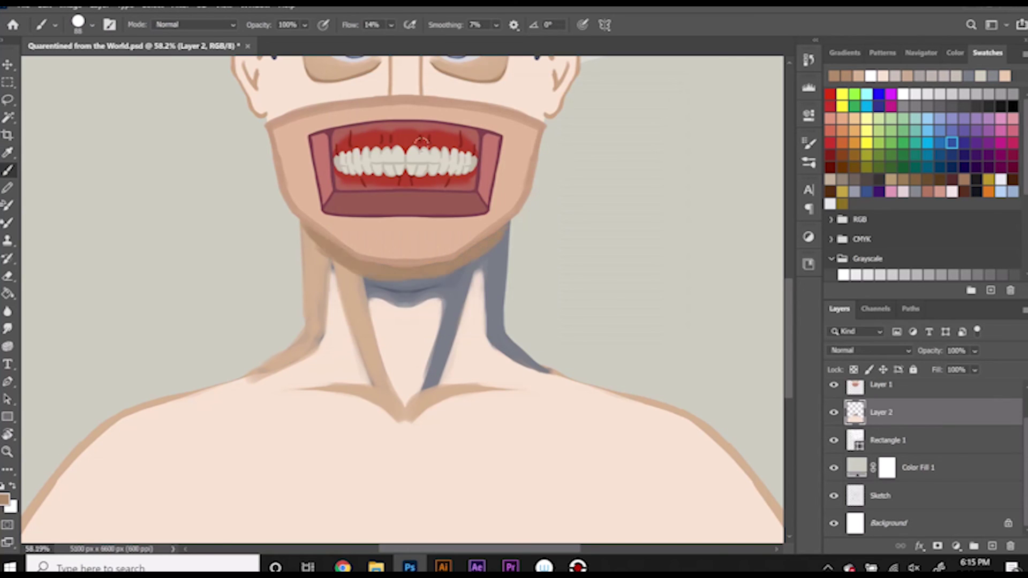
pyautogui.click(605, 25)
pyautogui.click(621, 69)
pyautogui.click(635, 24)
# Step: Paint mirrored tan under the chin, then pale skin over the jaw band and outer neck shadows
pyautogui.rightClick(368, 273)
pyautogui.press('Escape')
pyautogui.moveTo(365, 272)
pyautogui.mouseDown()
pyautogui.moveTo(383, 280)
pyautogui.moveTo(360, 301)
pyautogui.mouseUp()
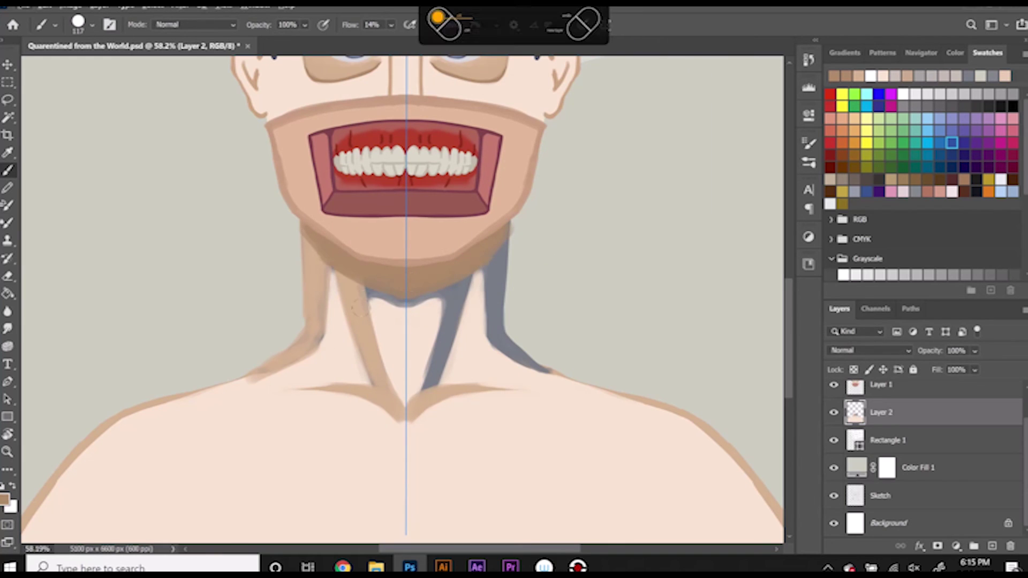
pyautogui.keyDown('alt'); pyautogui.click(375, 311); pyautogui.keyUp('alt')
pyautogui.moveTo(308, 240)
pyautogui.mouseDown()
pyautogui.moveTo(406, 292)
pyautogui.moveTo(428, 386)
pyautogui.mouseUp()
pyautogui.moveTo(453, 292); pyautogui.dragTo(441, 326)
pyautogui.moveTo(498, 225)
pyautogui.mouseDown()
pyautogui.moveTo(498, 353)
pyautogui.moveTo(482, 267)
pyautogui.mouseUp()
pyautogui.moveTo(303, 220); pyautogui.dragTo(300, 329)
pyautogui.moveTo(329, 244)
pyautogui.mouseDown()
pyautogui.moveTo(404, 289)
pyautogui.moveTo(391, 290)
pyautogui.mouseUp()
# Step: Erase stray pale edges and paint mirrored tan tendon lines down to the collarbone notch
pyautogui.press('e')
pyautogui.moveTo(301, 340); pyautogui.dragTo(308, 222)
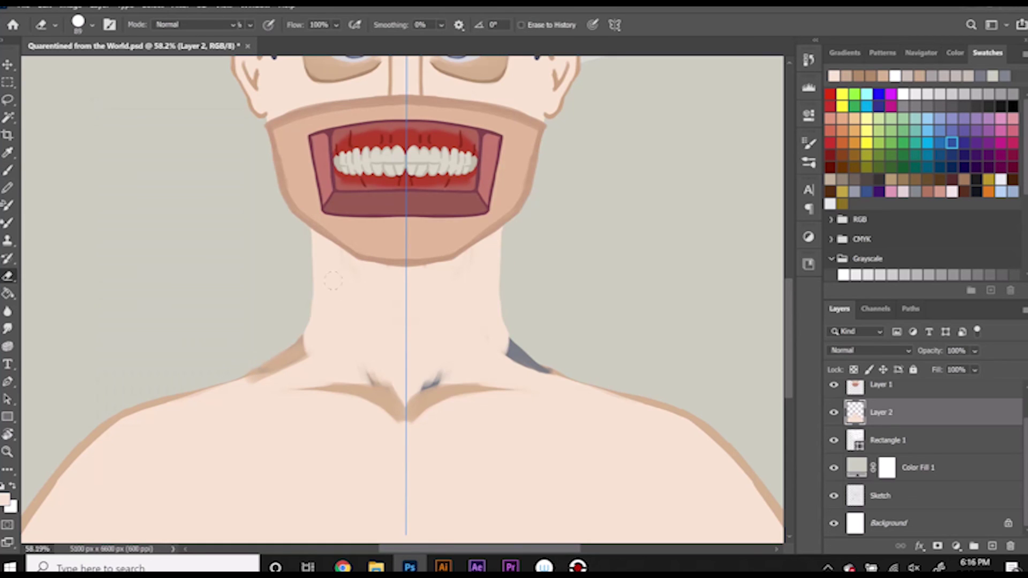
pyautogui.press('b')
pyautogui.keyDown('alt'); pyautogui.click(390, 419); pyautogui.keyUp('alt')
pyautogui.rightClick(369, 333)
pyautogui.press('Escape')
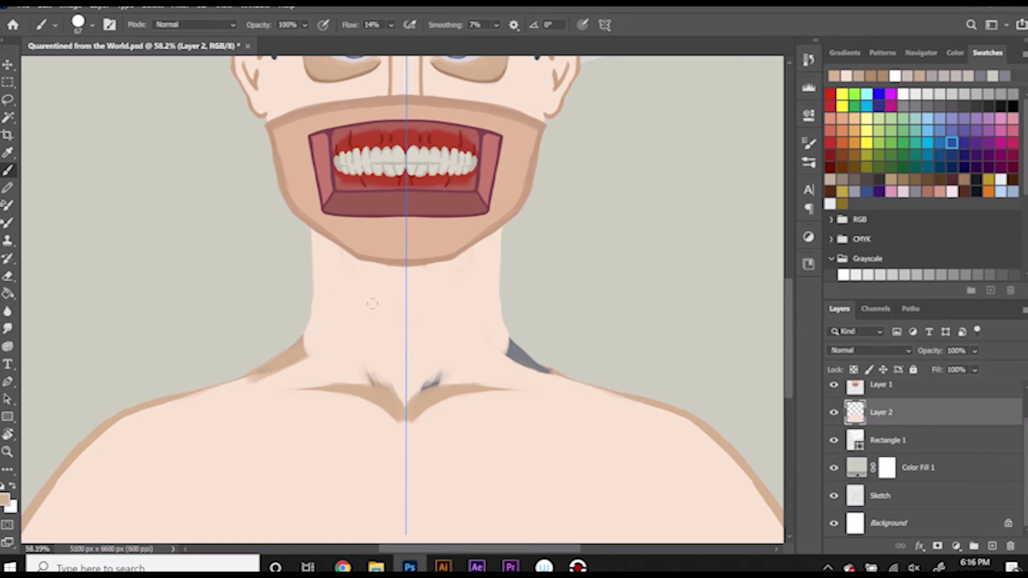
pyautogui.moveTo(342, 251); pyautogui.dragTo(389, 377)
pyautogui.moveTo(354, 292); pyautogui.dragTo(400, 395)
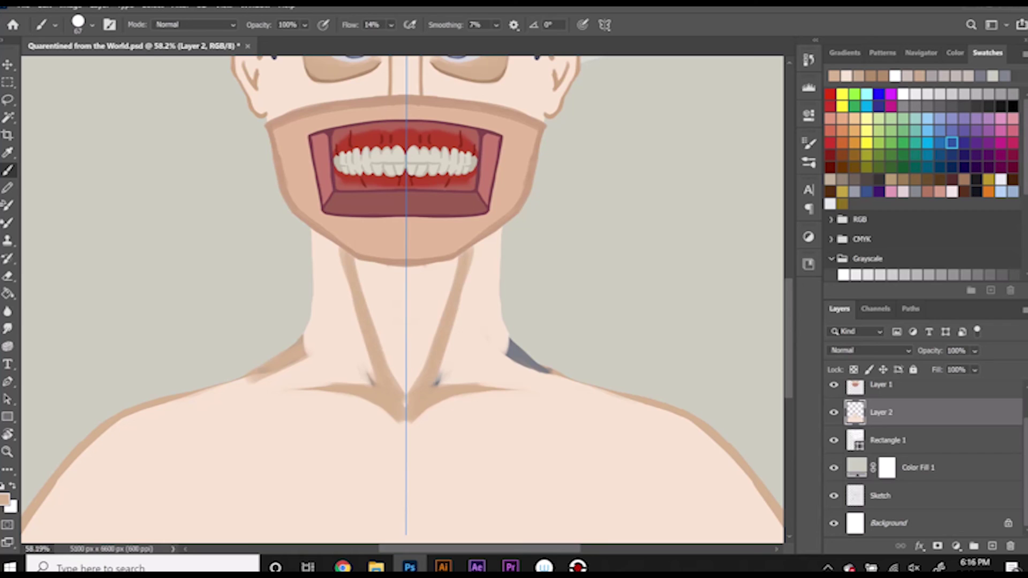
pyautogui.moveTo(311, 229)
pyautogui.mouseDown()
pyautogui.moveTo(324, 337)
pyautogui.moveTo(219, 392)
pyautogui.mouseUp()
# Step: Paint a tan shadow under the chin, widening it with a soft round brush
pyautogui.keyDown('alt'); pyautogui.click(322, 316); pyautogui.keyUp('alt')
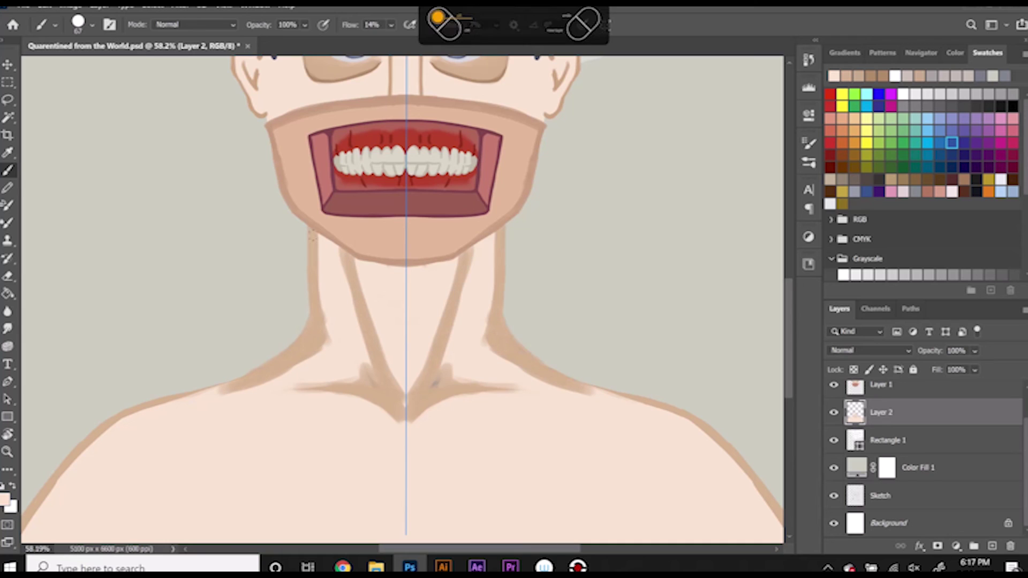
pyautogui.rightClick(365, 274)
pyautogui.press('Escape')
pyautogui.moveTo(316, 238); pyautogui.dragTo(375, 267)
pyautogui.rightClick(366, 275)
pyautogui.doubleClick(450, 411)
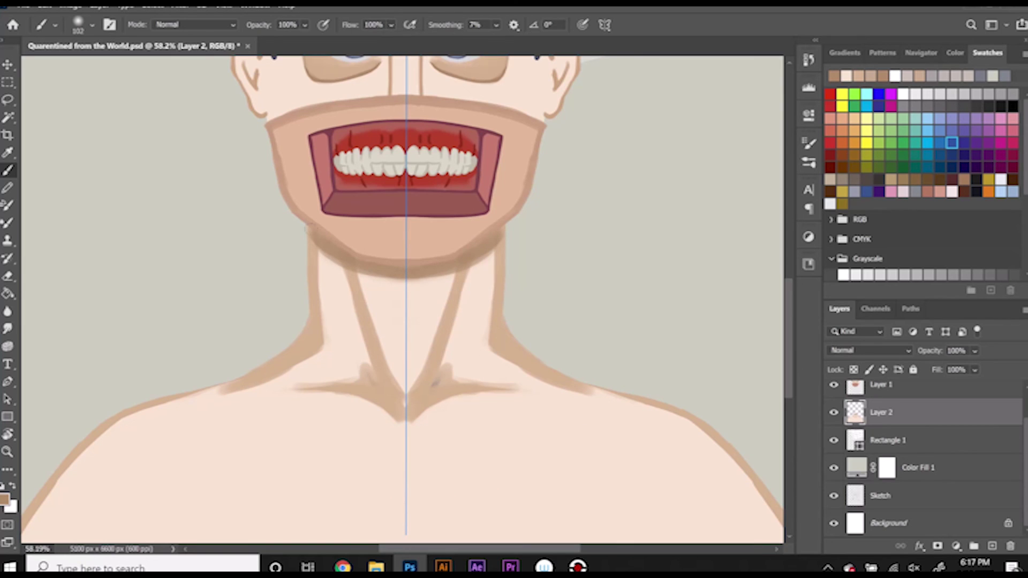
pyautogui.moveTo(501, 239); pyautogui.dragTo(313, 244)
# Step: Darken both neck sides with brown, then the chin and jaw shading with a 91 px brush
pyautogui.press('e')
pyautogui.press('b')
pyautogui.rightClick(309, 284)
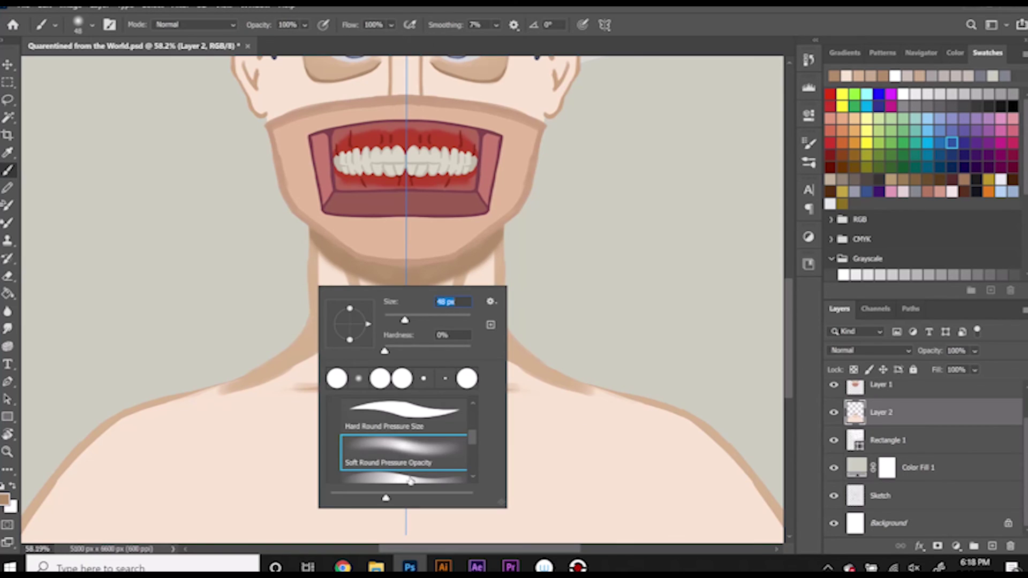
pyautogui.press('Return')
pyautogui.moveTo(310, 225)
pyautogui.mouseDown()
pyautogui.moveTo(312, 274)
pyautogui.moveTo(353, 281)
pyautogui.moveTo(400, 390)
pyautogui.mouseUp()
pyautogui.rightClick(375, 293)
pyautogui.press('Return')
pyautogui.moveTo(370, 286); pyautogui.dragTo(445, 291)
pyautogui.moveTo(322, 257)
pyautogui.mouseDown()
pyautogui.moveTo(343, 289)
pyautogui.moveTo(333, 281)
pyautogui.mouseUp()
# Step: Add light highlights on the neck and collarbone and adjust the tan neck lines up to the jaw
pyautogui.keyDown('alt'); pyautogui.click(336, 282); pyautogui.keyUp('alt')
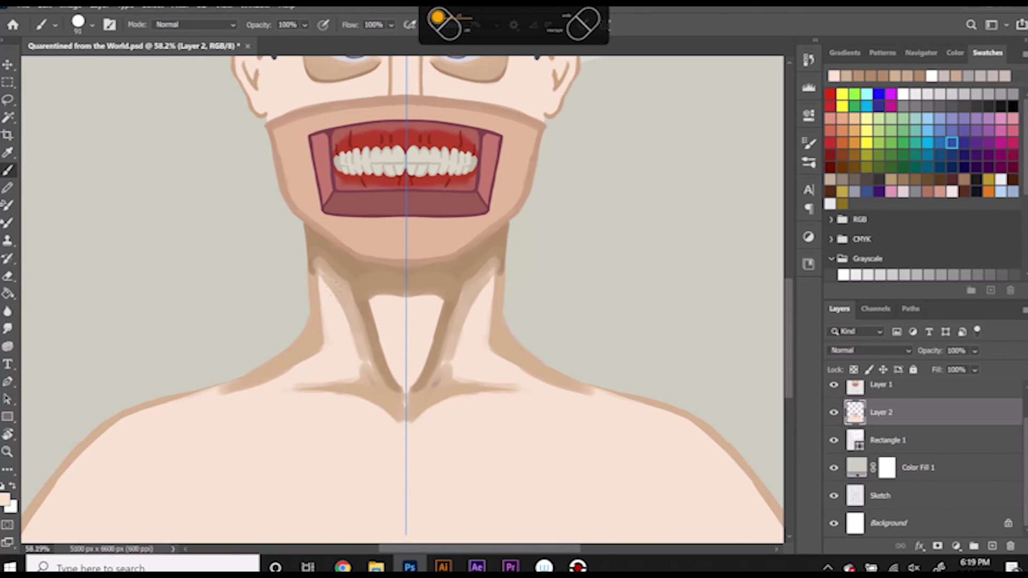
pyautogui.moveTo(318, 265)
pyautogui.mouseDown()
pyautogui.moveTo(370, 389)
pyautogui.moveTo(391, 382)
pyautogui.moveTo(404, 399)
pyautogui.moveTo(382, 381)
pyautogui.moveTo(398, 429)
pyautogui.mouseUp()
pyautogui.keyDown('alt'); pyautogui.click(367, 416); pyautogui.keyUp('alt')
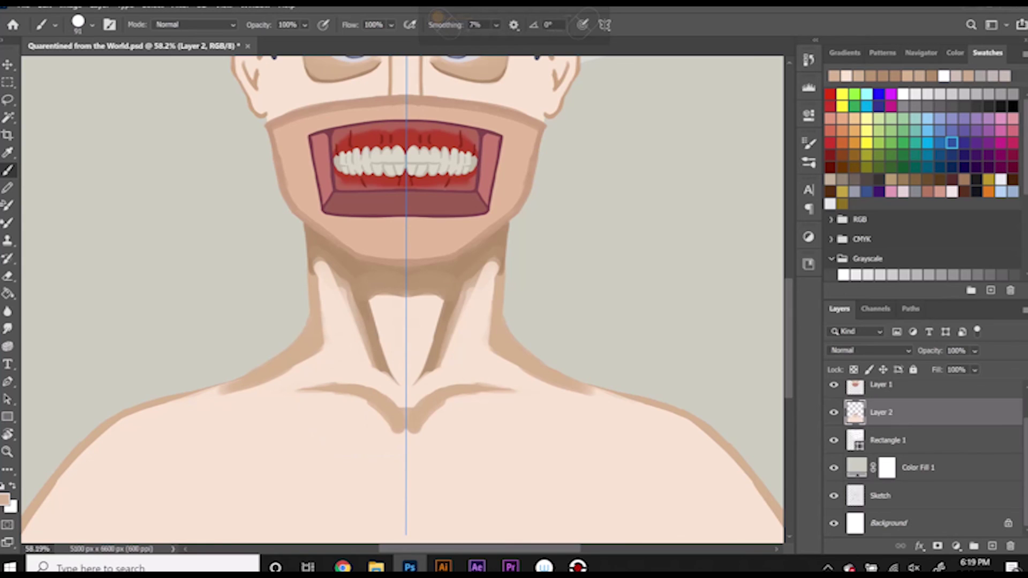
pyautogui.moveTo(375, 316)
pyautogui.mouseDown()
pyautogui.moveTo(394, 383)
pyautogui.moveTo(386, 337)
pyautogui.mouseUp()
pyautogui.keyDown('alt'); pyautogui.click(397, 348); pyautogui.keyUp('alt')
pyautogui.keyDown('alt'); pyautogui.click(378, 343); pyautogui.keyUp('alt')
pyautogui.moveTo(321, 265); pyautogui.dragTo(375, 381)
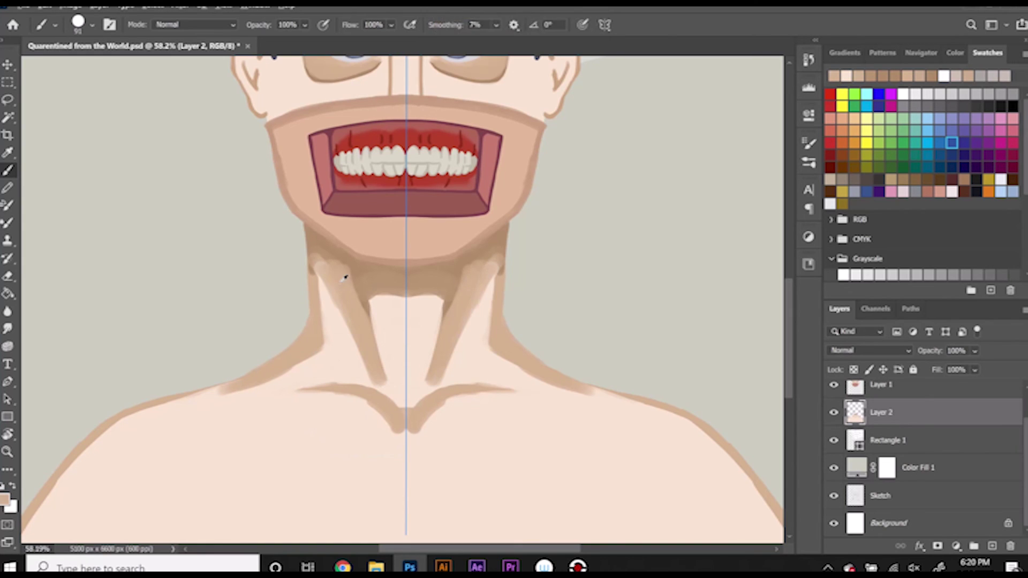
# Step: Deepen the tan shading under the jaw and add faint tan texture nearby
pyautogui.keyDown('alt'); pyautogui.click(343, 276); pyautogui.keyUp('alt')
pyautogui.moveTo(321, 265)
pyautogui.mouseDown()
pyautogui.moveTo(329, 291)
pyautogui.moveTo(337, 271)
pyautogui.moveTo(359, 299)
pyautogui.mouseUp()
pyautogui.keyDown('alt'); pyautogui.click(343, 326); pyautogui.keyUp('alt')
pyautogui.moveTo(318, 246)
pyautogui.mouseDown()
pyautogui.moveTo(337, 306)
pyautogui.moveTo(356, 311)
pyautogui.moveTo(399, 281)
pyautogui.moveTo(378, 314)
pyautogui.moveTo(388, 289)
pyautogui.mouseUp()
pyautogui.keyDown('alt'); pyautogui.click(380, 315); pyautogui.keyUp('alt')
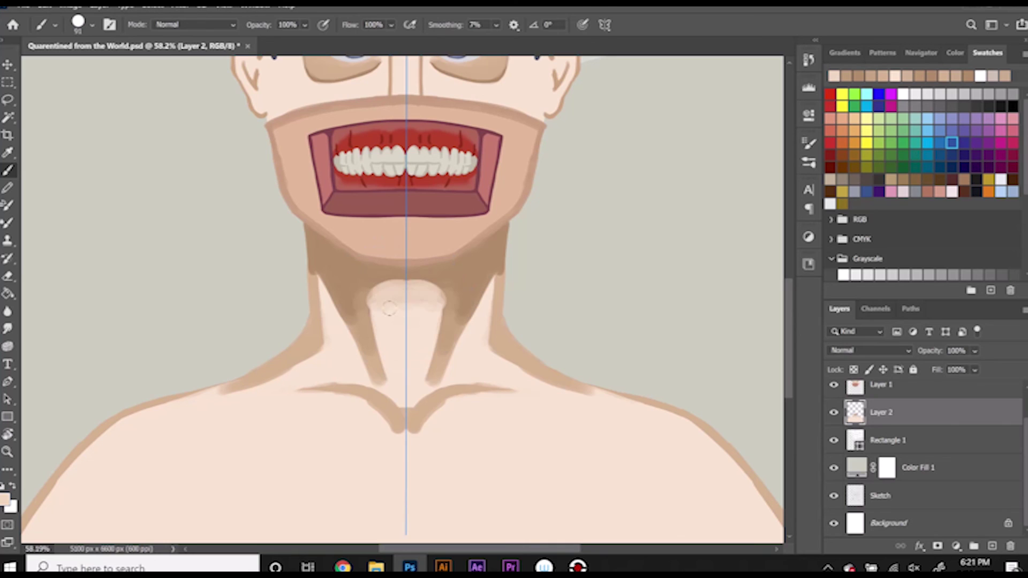
# Step: Paint light pink at the top centre of the neck and a tan arch around it
pyautogui.keyDown('alt'); pyautogui.click(395, 313); pyautogui.keyUp('alt')
pyautogui.scroll(3, 471, 407)
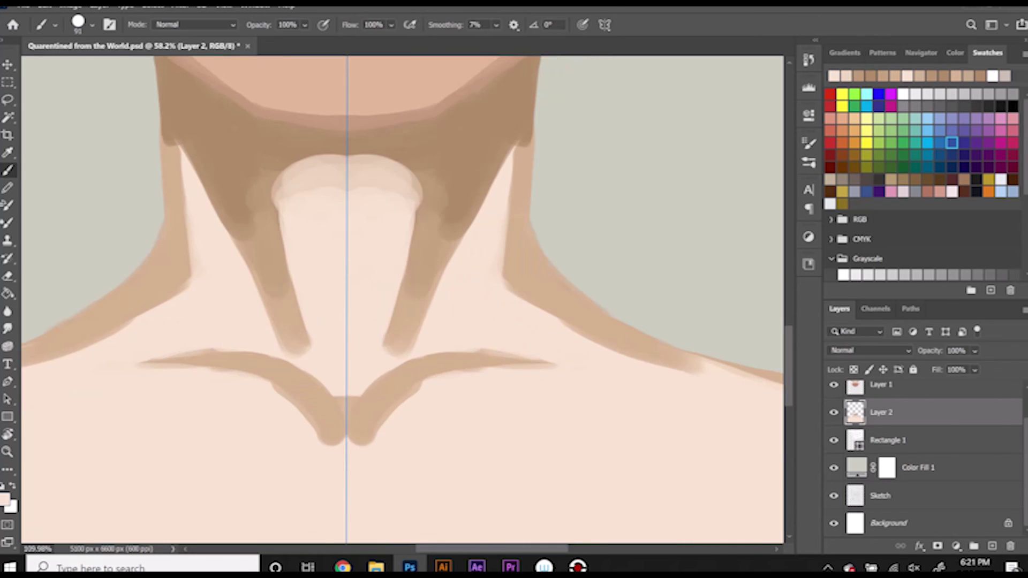
pyautogui.keyDown('alt'); pyautogui.click(261, 235); pyautogui.keyUp('alt')
pyautogui.rightClick(260, 235)
pyautogui.moveTo(364, 267); pyautogui.dragTo(378, 268)
pyautogui.moveTo(257, 214); pyautogui.dragTo(343, 150)
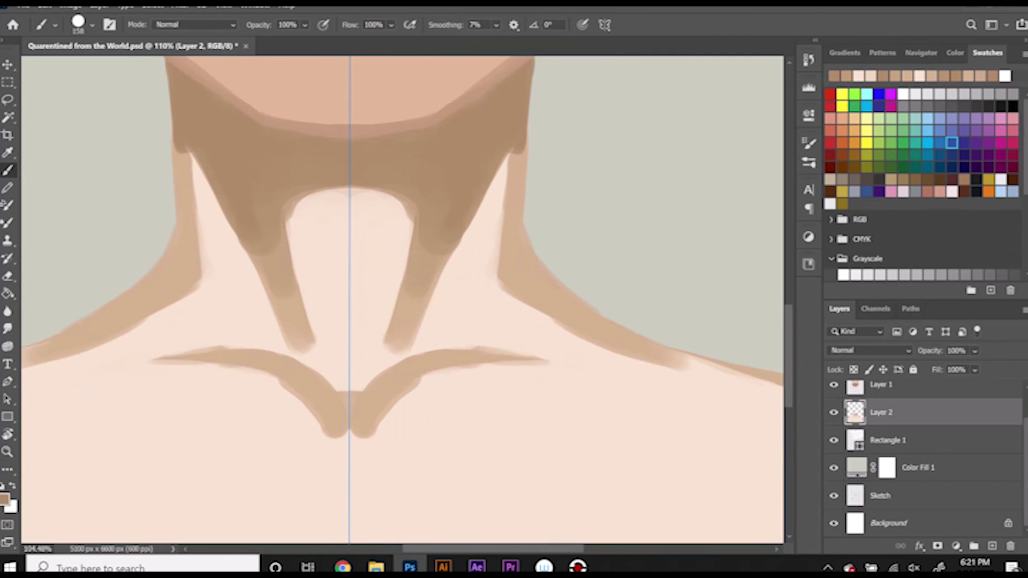
# Step: Cover the old neck tendons and neck hollow in light pink with a brush of about 91 px
pyautogui.scroll(-2, 357, 343)
pyautogui.rightClick(342, 326)
pyautogui.keyDown('alt'); pyautogui.click(270, 288); pyautogui.keyUp('alt')
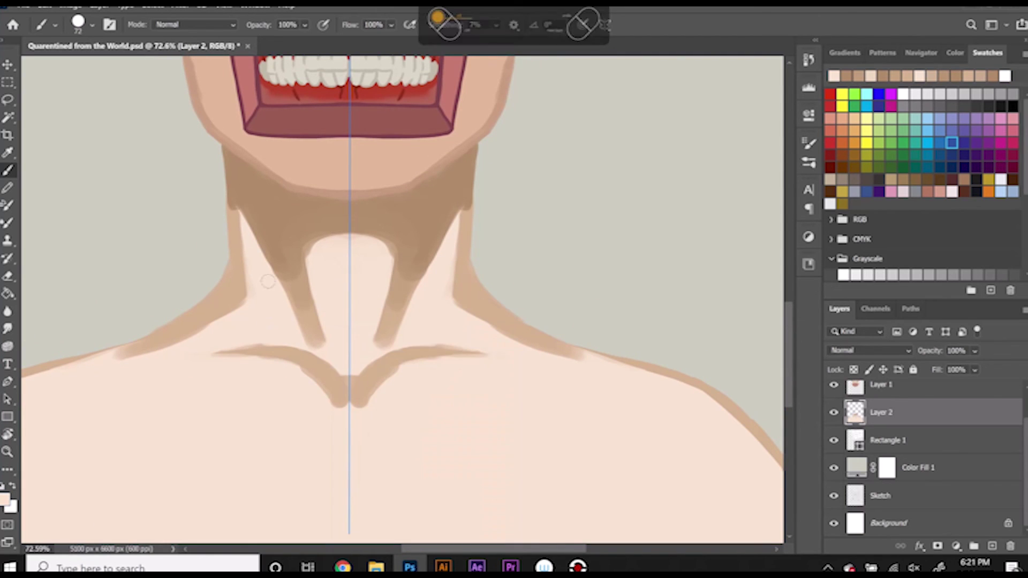
pyautogui.rightClick(271, 288)
pyautogui.moveTo(366, 323); pyautogui.dragTo(374, 324)
pyautogui.press('Return')
pyautogui.moveTo(245, 173); pyautogui.dragTo(259, 278)
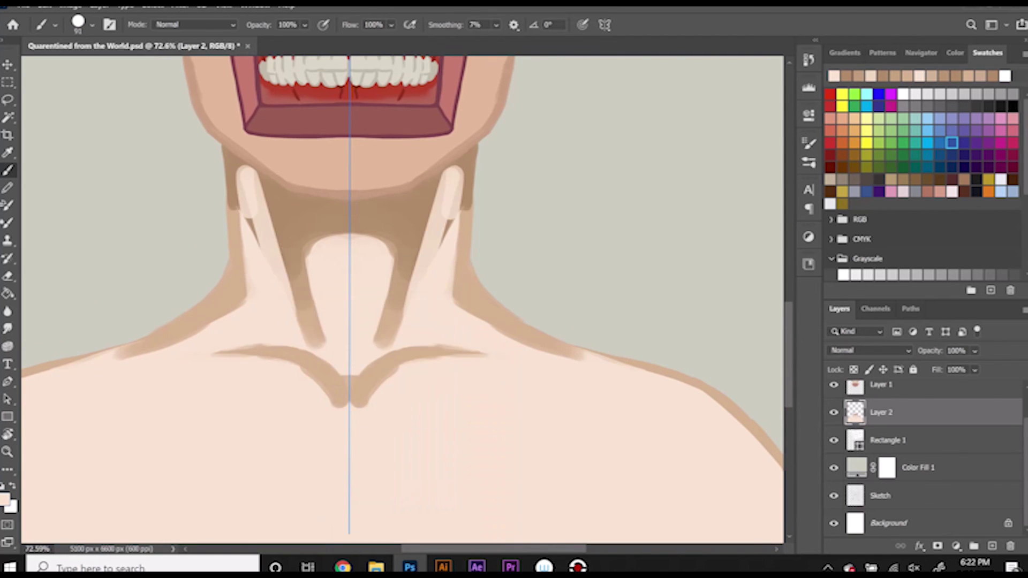
pyautogui.moveTo(284, 201)
pyautogui.mouseDown()
pyautogui.moveTo(319, 345)
pyautogui.moveTo(348, 208)
pyautogui.mouseUp()
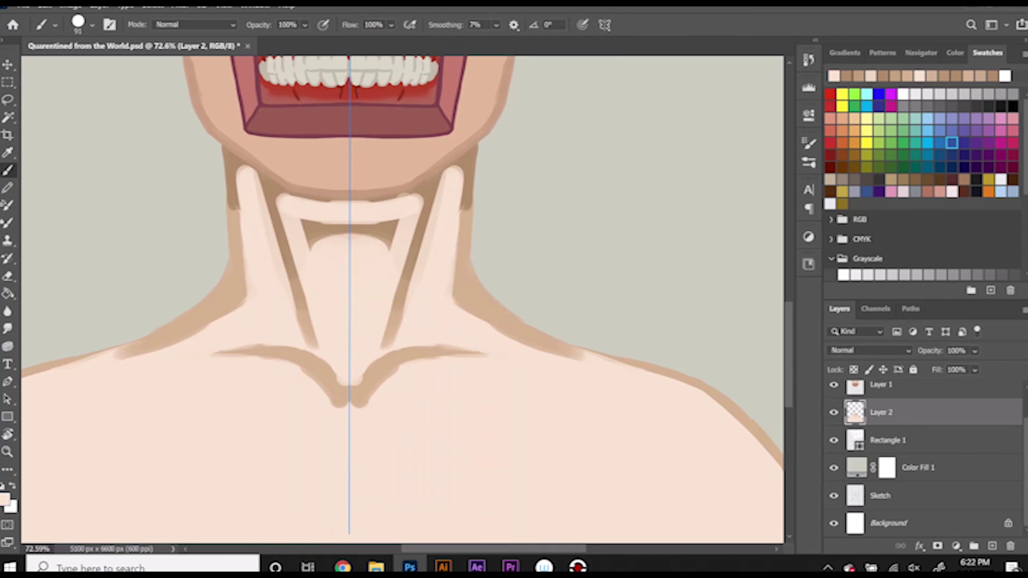
pyautogui.moveTo(246, 177); pyautogui.dragTo(310, 343)
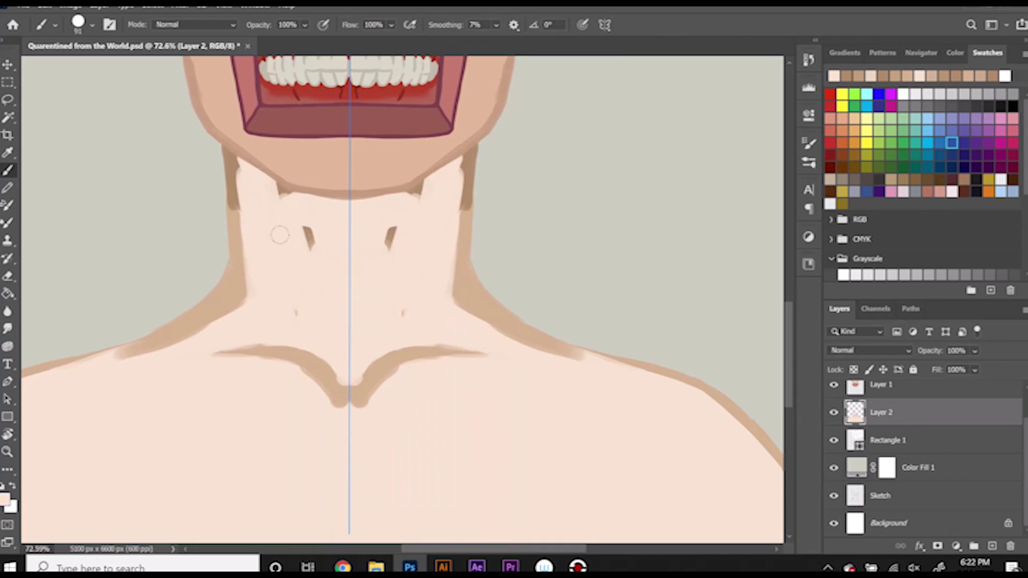
pyautogui.moveTo(412, 187); pyautogui.dragTo(389, 251)
# Step: Paint mirrored tan tendon lines down the neck with light pink highlights beside them
pyautogui.keyDown('alt'); pyautogui.click(236, 250); pyautogui.keyUp('alt')
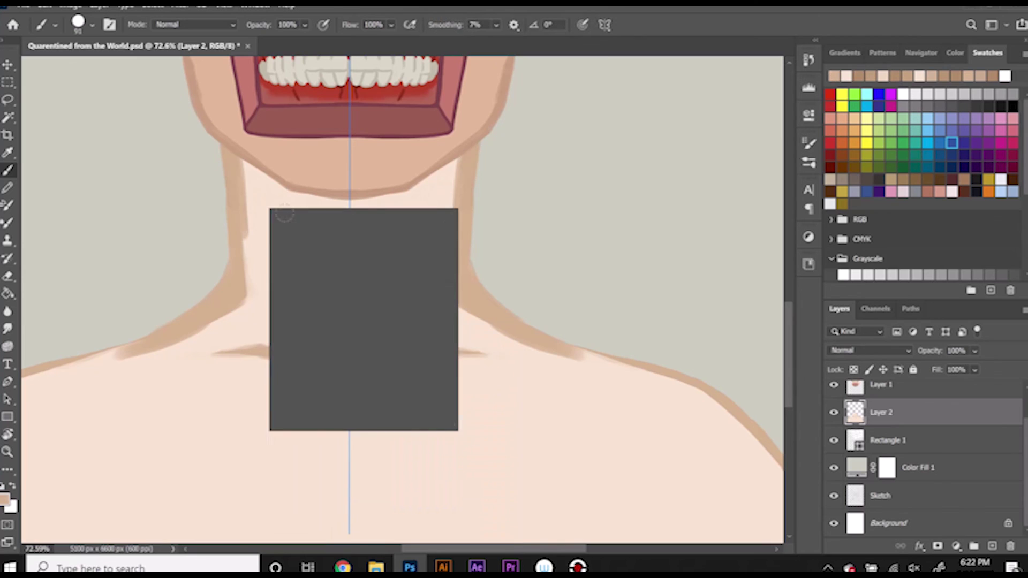
pyautogui.moveTo(256, 172)
pyautogui.mouseDown()
pyautogui.moveTo(329, 338)
pyautogui.moveTo(276, 260)
pyautogui.mouseUp()
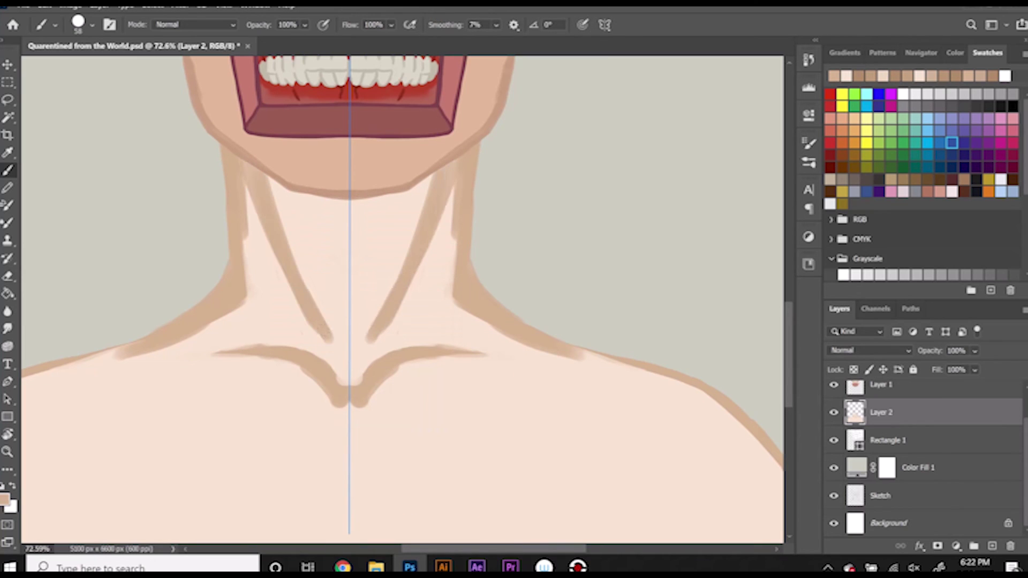
pyautogui.keyDown('alt'); pyautogui.click(351, 254); pyautogui.keyUp('alt')
pyautogui.moveTo(245, 186); pyautogui.dragTo(263, 237)
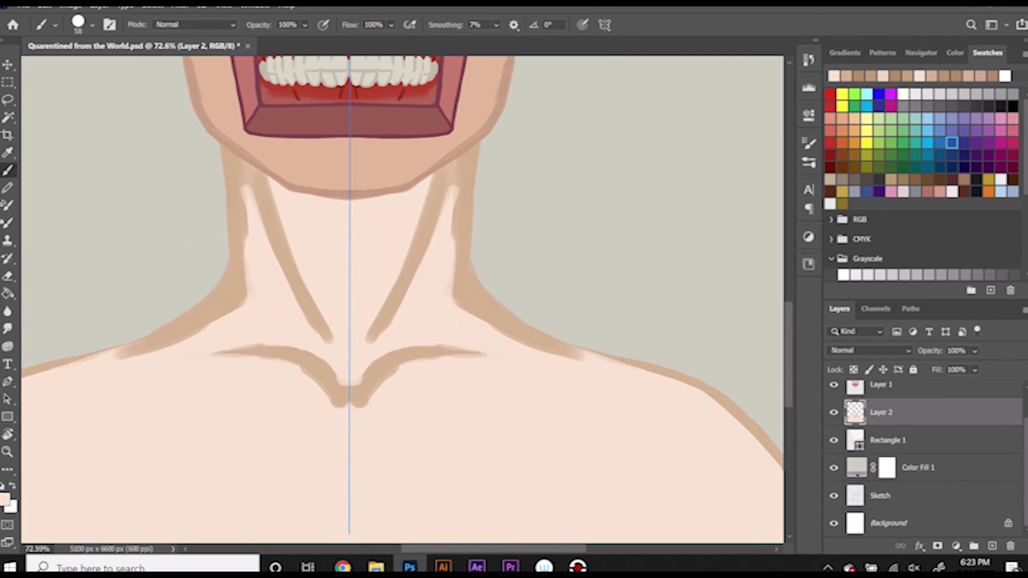
pyautogui.scroll(5, 401, 300)
pyautogui.scroll(5, 402, 300)
pyautogui.keyDown('alt'); pyautogui.click(345, 165); pyautogui.keyUp('alt')
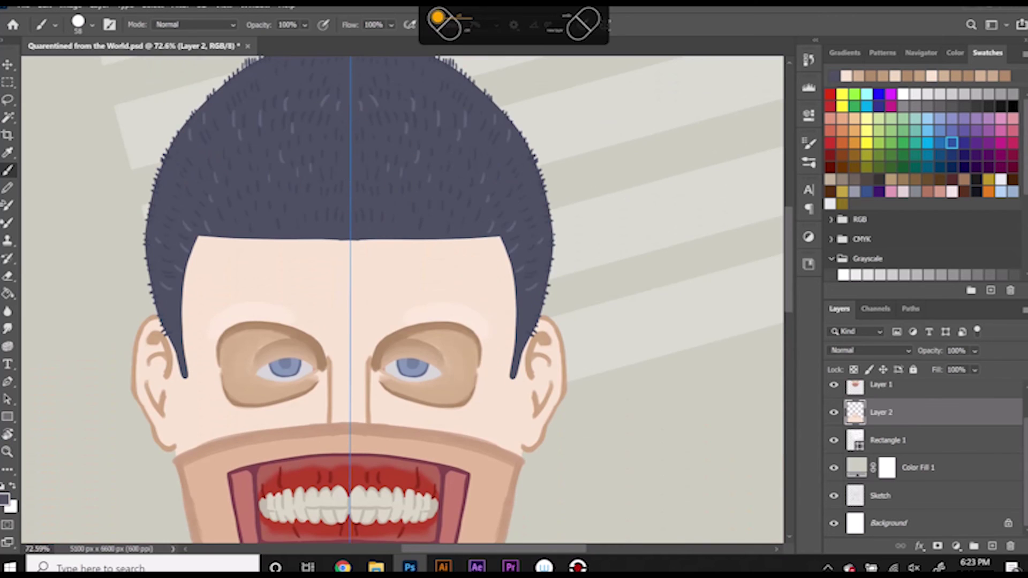
# Step: Rotate the canvas view, reset it to 0°, and shrink the brush to 12 px
pyautogui.scroll(-3, 373, 159)
pyautogui.press('r')
pyautogui.moveTo(373, 159); pyautogui.dragTo(482, 268)
pyautogui.press('Escape')
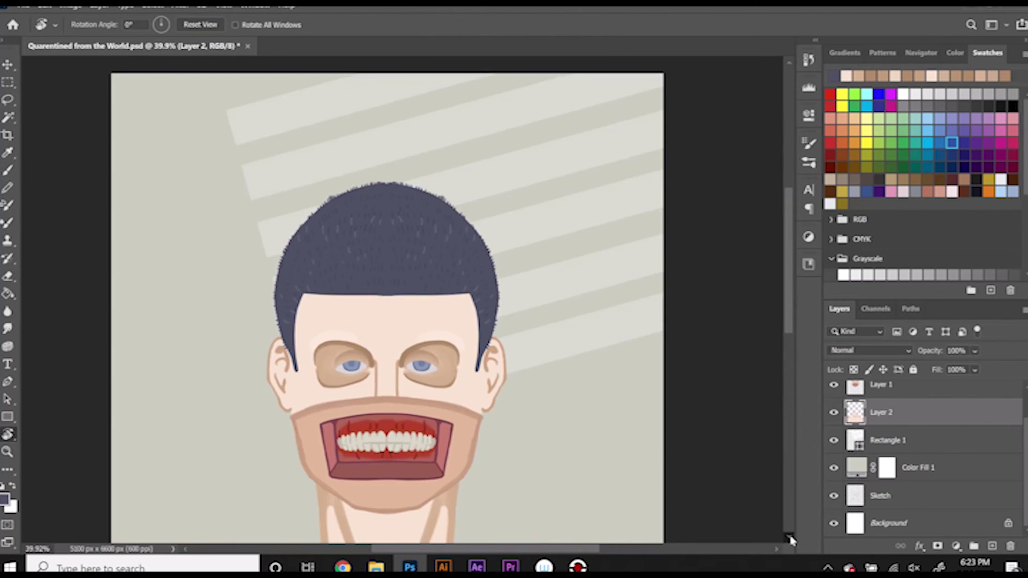
pyautogui.scroll(-3, 791, 541)
pyautogui.scroll(-3, 789, 541)
pyautogui.press('b')
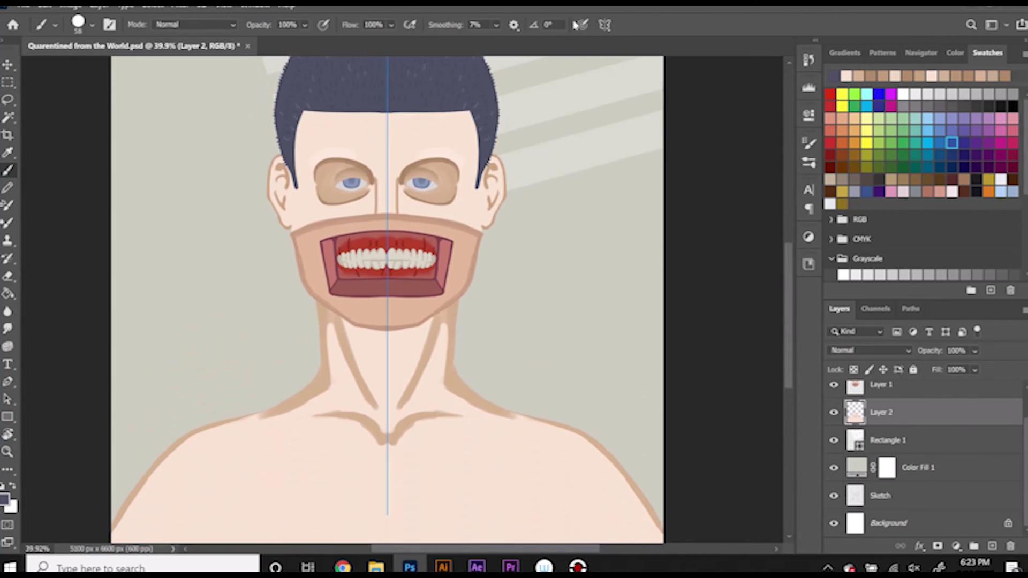
pyautogui.scroll(5, 310, 212)
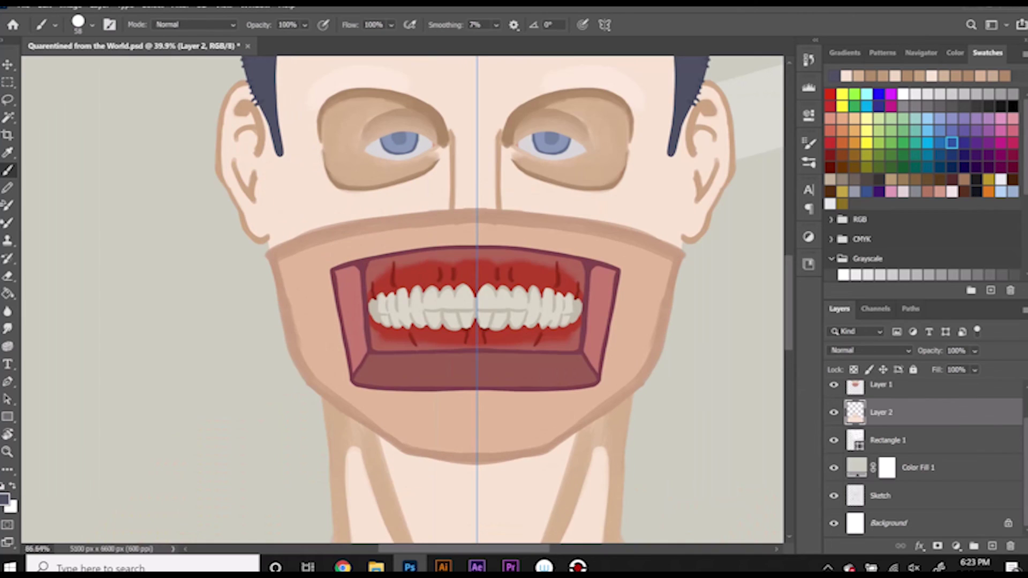
pyautogui.rightClick(265, 220)
pyautogui.moveTo(364, 252); pyautogui.dragTo(339, 252)
# Step: Set stroke smoothing to 100% and a 34 px light-grey brush
pyautogui.click(902, 94)
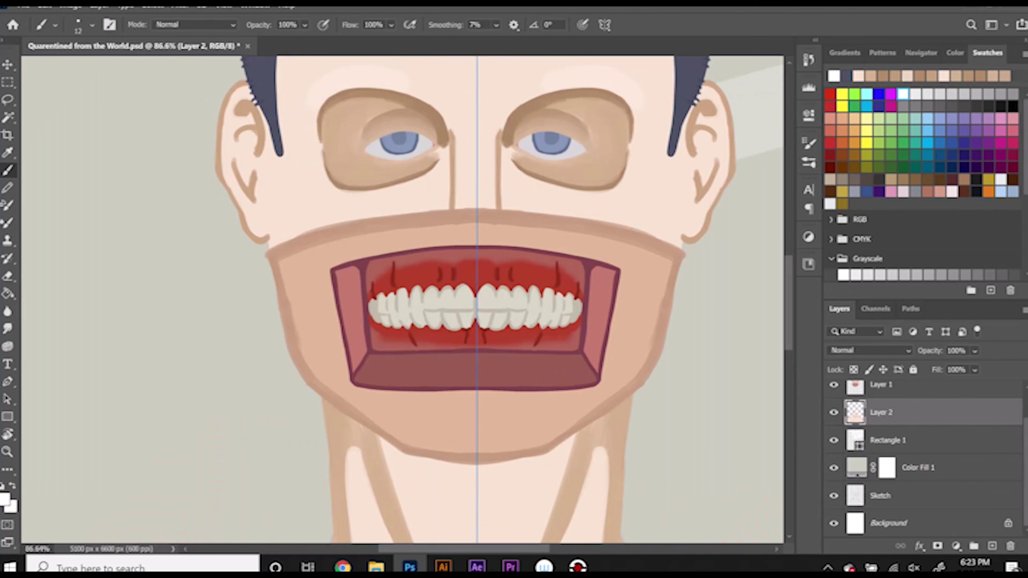
pyautogui.click(497, 24)
pyautogui.moveTo(498, 44); pyautogui.dragTo(568, 44)
pyautogui.rightClick(287, 231)
pyautogui.moveTo(310, 264); pyautogui.dragTo(322, 264)
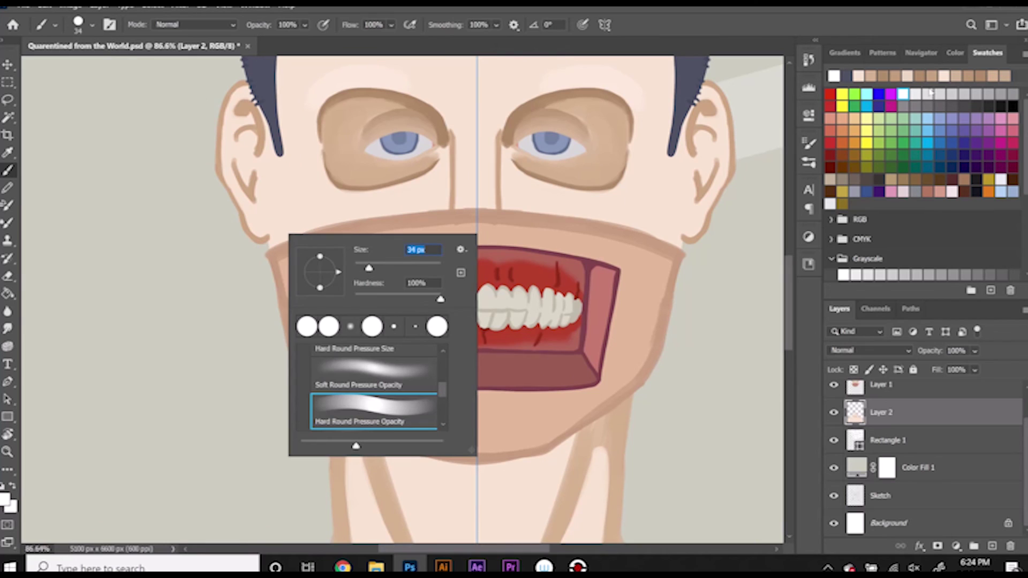
pyautogui.click(926, 94)
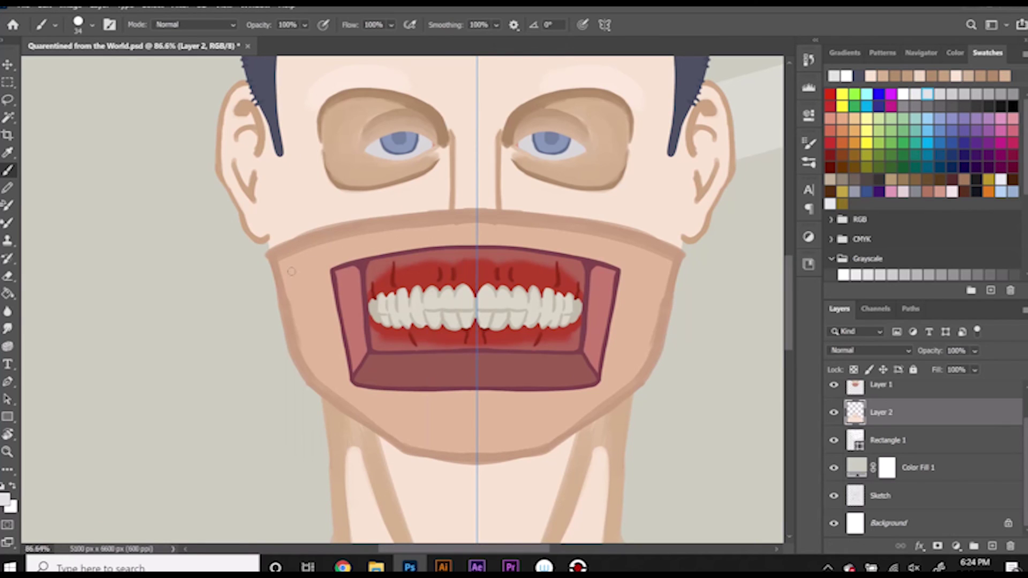
# Step: On Layer 1, draw a light-grey ear strap from temple to jaw using Hard Round Pressure Size
pyautogui.click(809, 60)
pyautogui.click(891, 396)
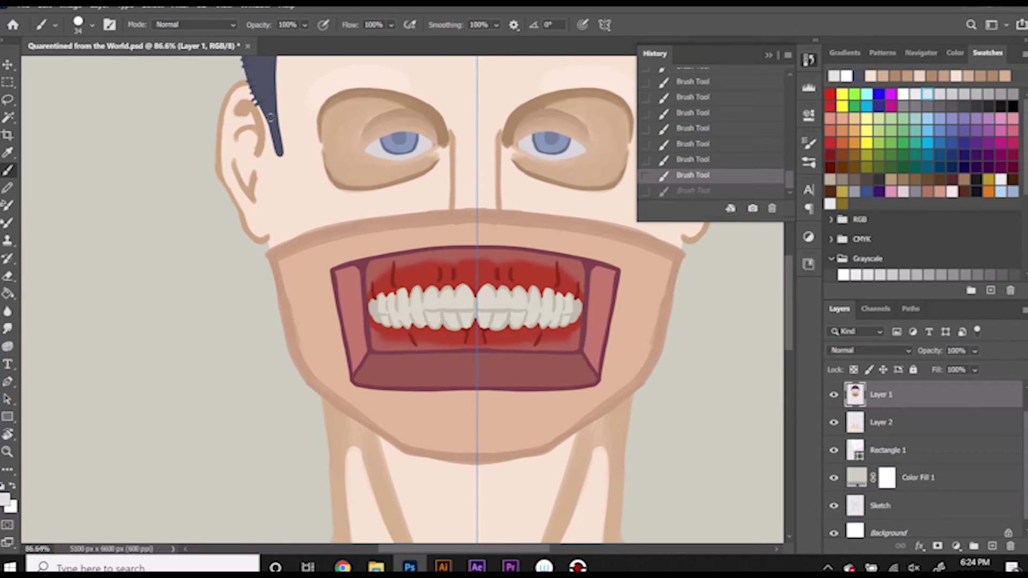
pyautogui.moveTo(261, 103); pyautogui.dragTo(291, 242)
pyautogui.rightClick(580, 309)
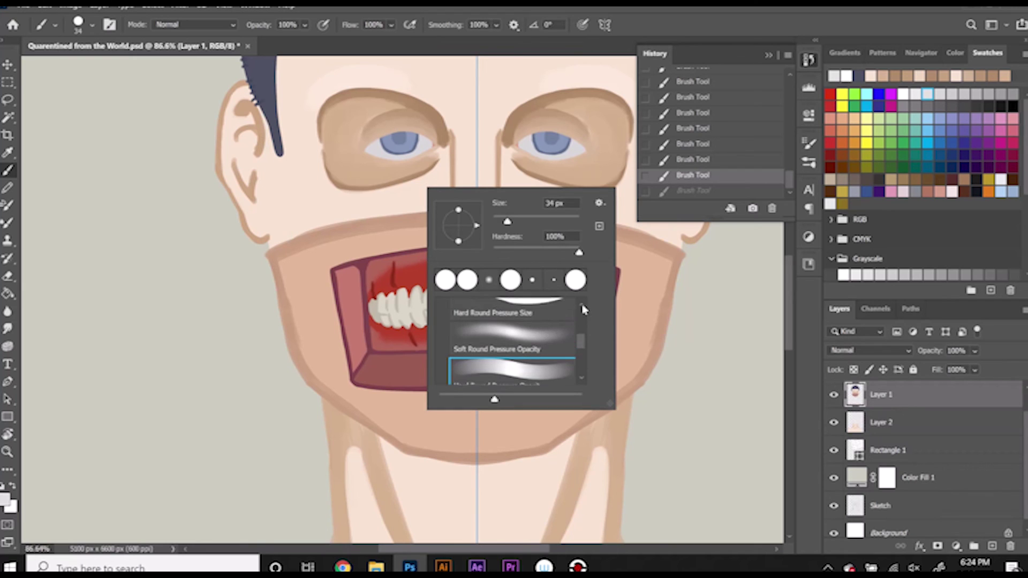
pyautogui.click(552, 311)
pyautogui.press('Return')
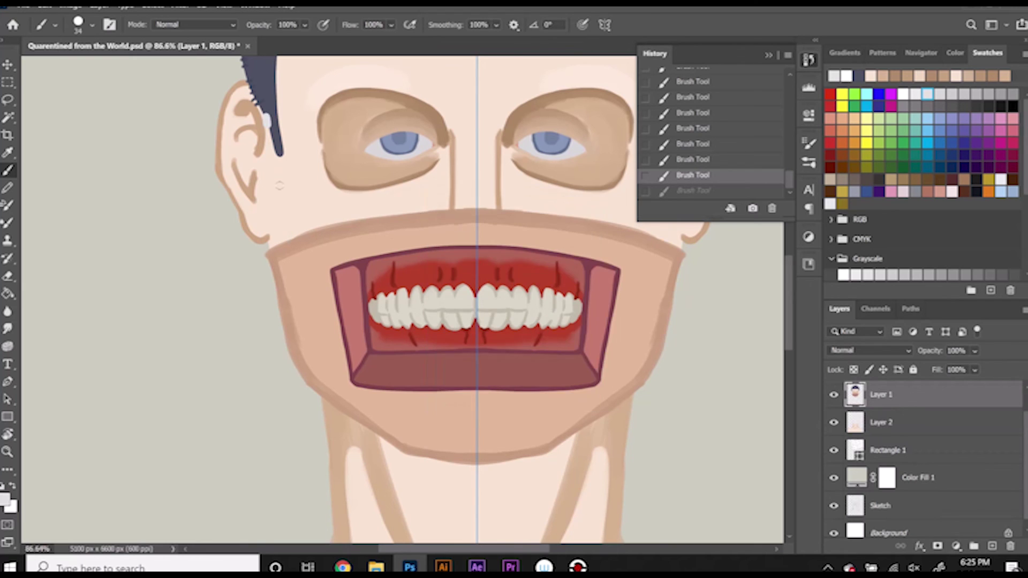
pyautogui.hotkey('ctrl', 'shift', 'z')
# Step: Sharpen the dark hair tip into a thin spike with a 10 px dark brush
pyautogui.keyDown('alt'); pyautogui.click(271, 109); pyautogui.keyUp('alt')
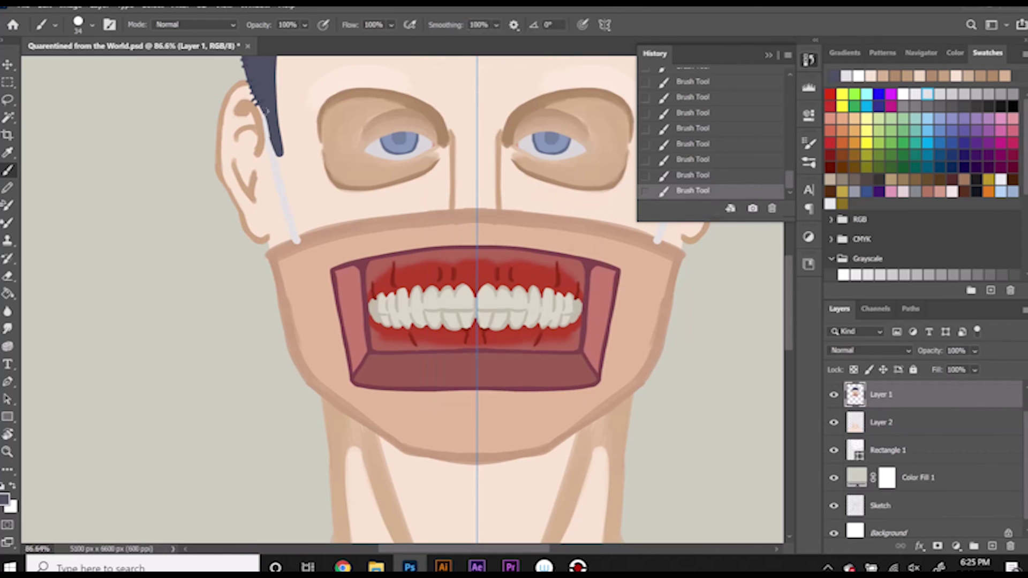
pyautogui.hotkey('ctrl', 'z')
pyautogui.scroll(5, 267, 107)
pyautogui.moveTo(270, 145); pyautogui.dragTo(260, 126)
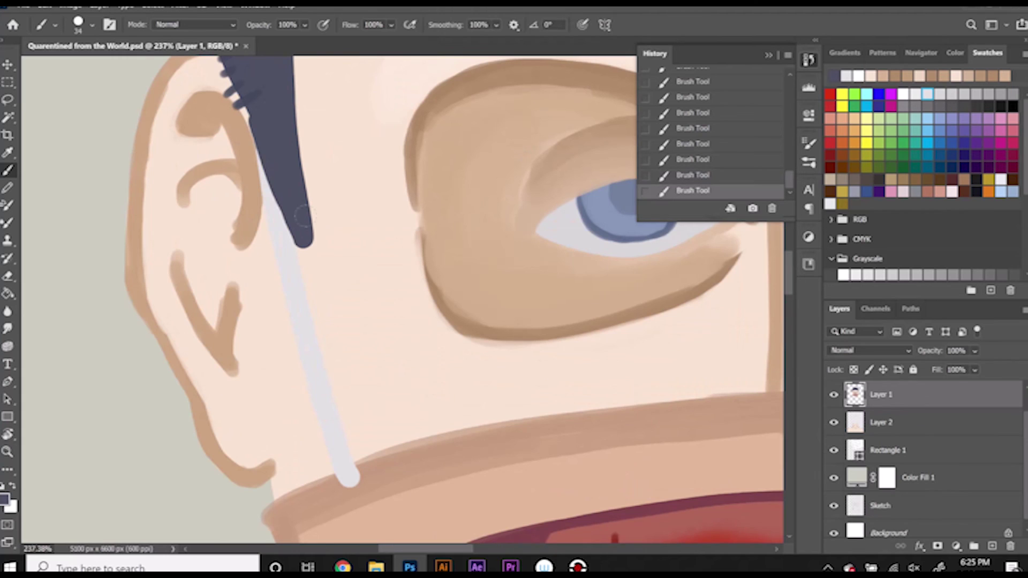
pyautogui.hotkey('ctrl', 'z')
pyautogui.rightClick(450, 192)
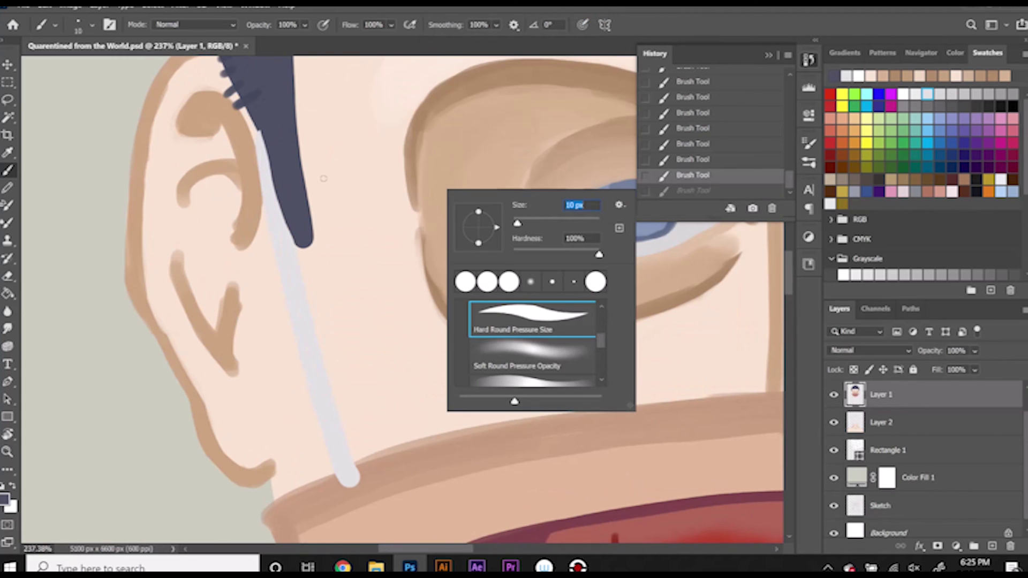
pyautogui.press('Return')
pyautogui.moveTo(262, 139); pyautogui.dragTo(301, 260)
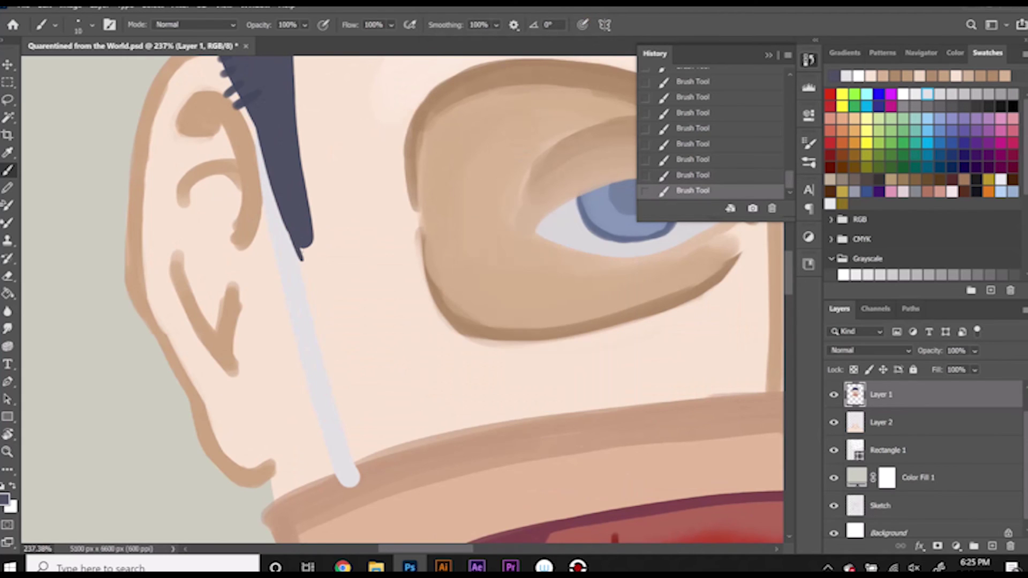
pyautogui.moveTo(308, 238); pyautogui.dragTo(312, 292)
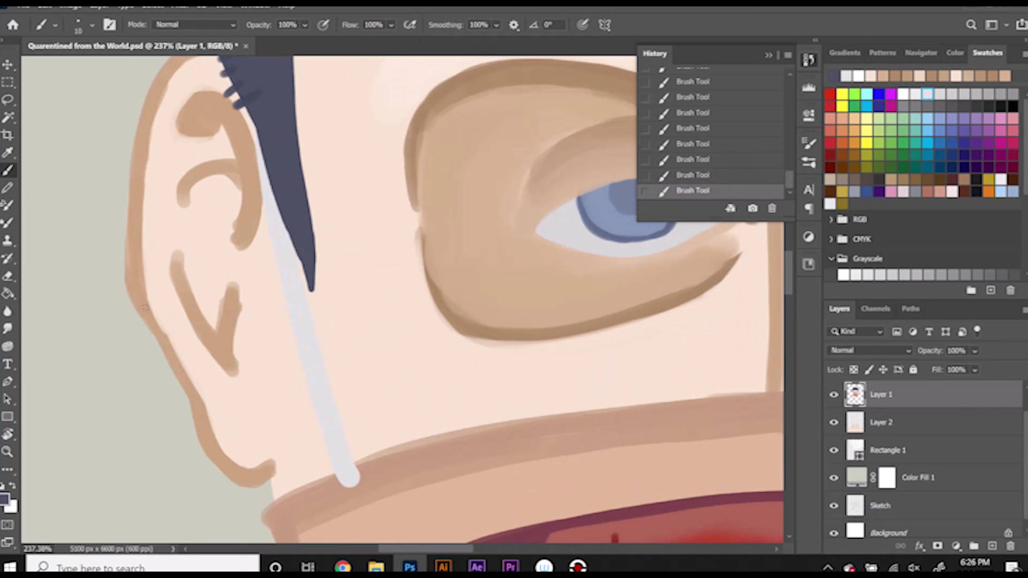
# Step: Extend the grey strap to the mask edge, tuck its end under tan, and save
pyautogui.rightClick(332, 431)
pyautogui.click(412, 506)
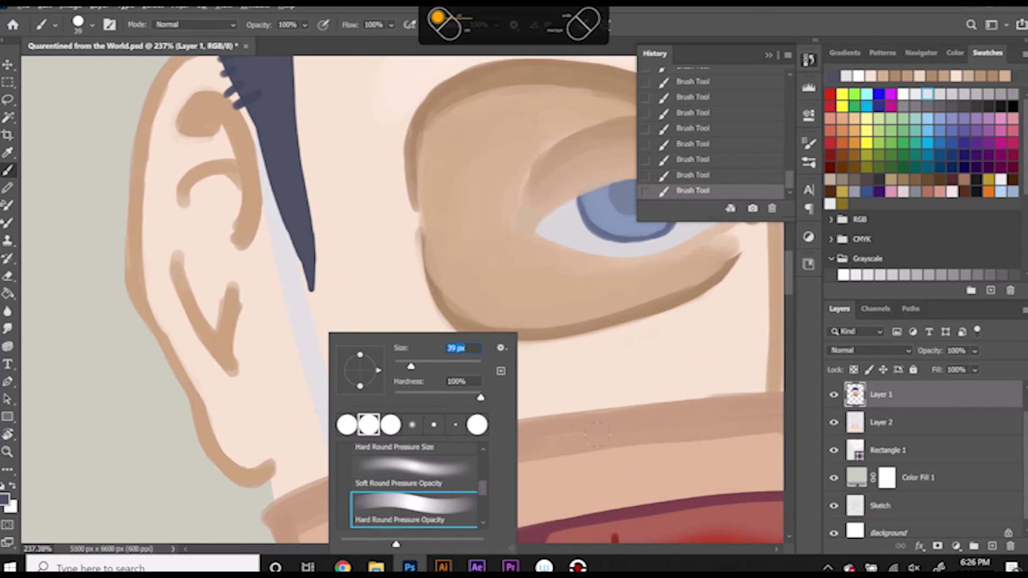
pyautogui.moveTo(262, 155); pyautogui.dragTo(349, 479)
pyautogui.click(354, 482)
pyautogui.hotkey('ctrl', 'z')
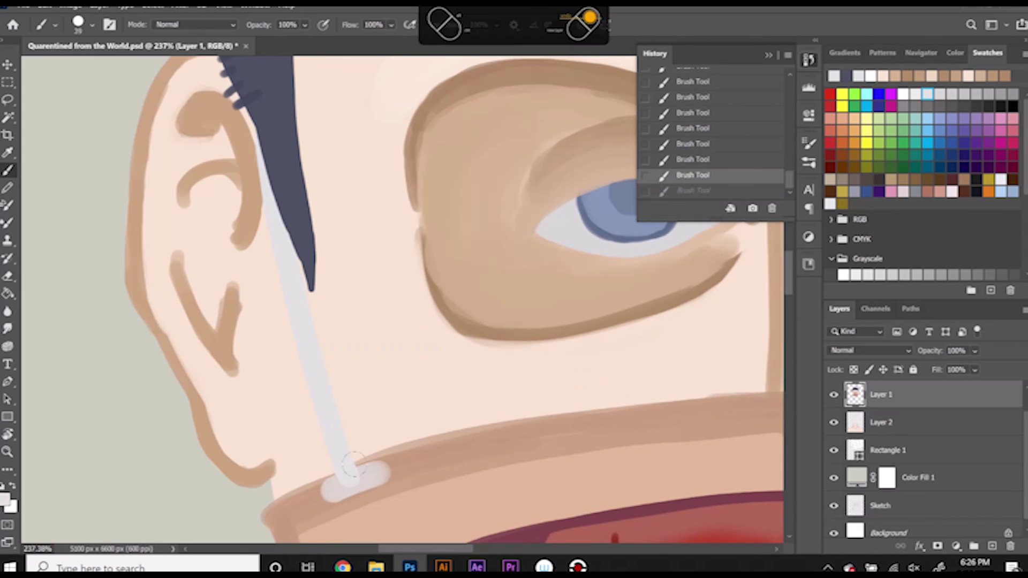
pyautogui.write('0')
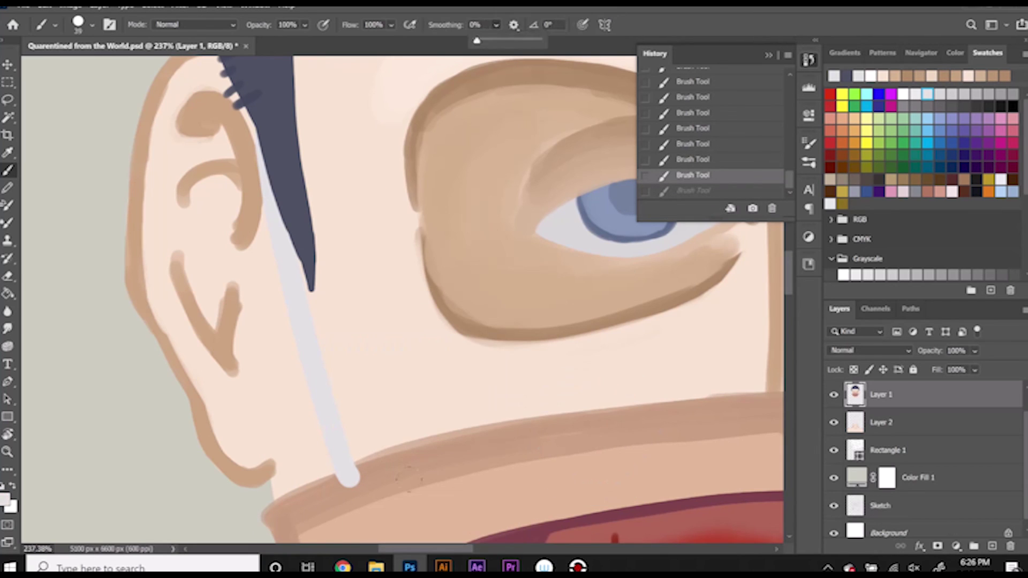
pyautogui.keyDown('alt'); pyautogui.click(390, 461); pyautogui.keyUp('alt')
pyautogui.moveTo(329, 480); pyautogui.dragTo(385, 461)
pyautogui.hotkey('ctrl', 's')
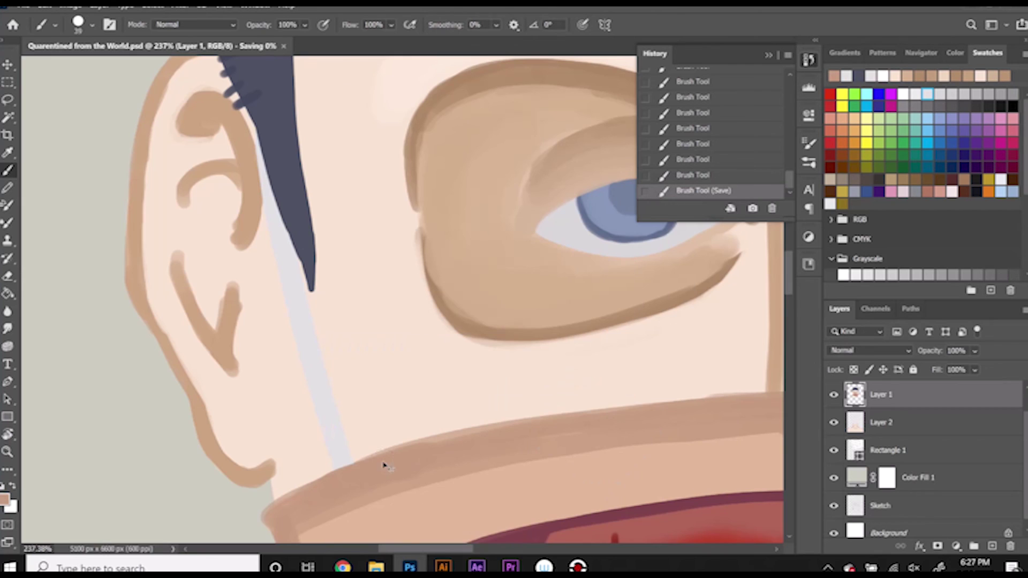
# Step: Open the Navigator panel and zoom out until the whole portrait fits in view
pyautogui.scroll(-5, 385, 464)
pyautogui.click(920, 53)
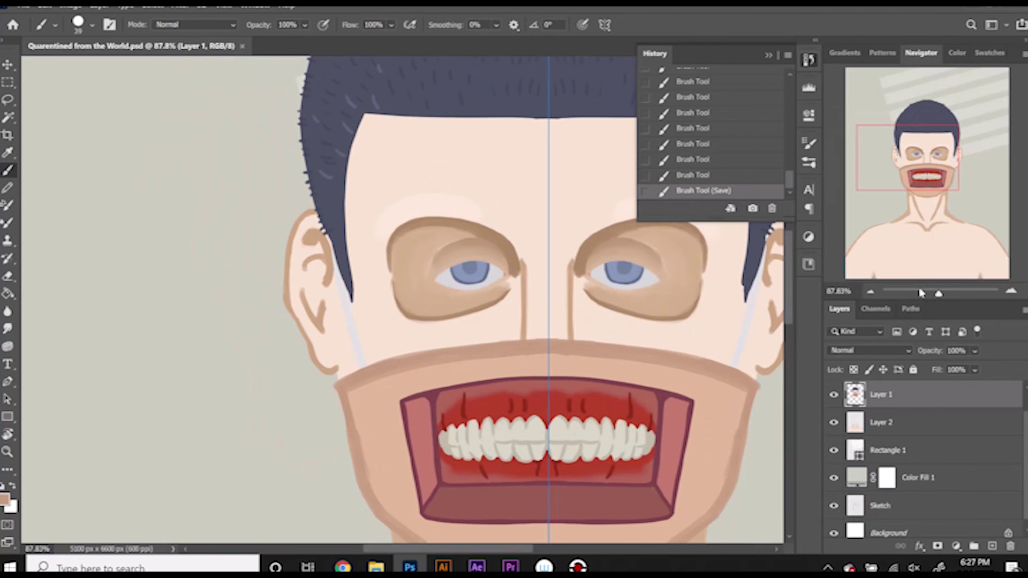
pyautogui.moveTo(921, 292); pyautogui.dragTo(930, 296)
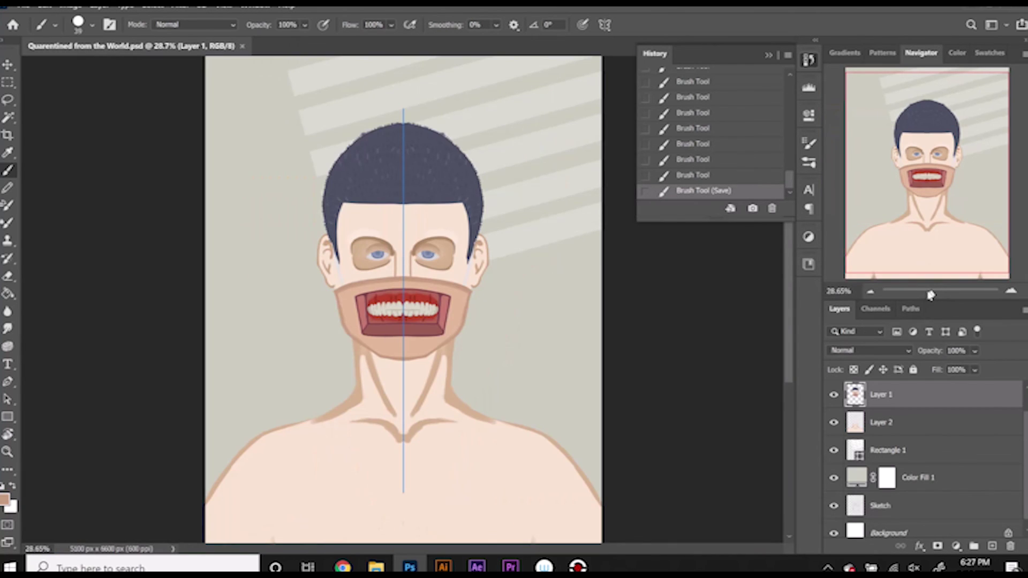